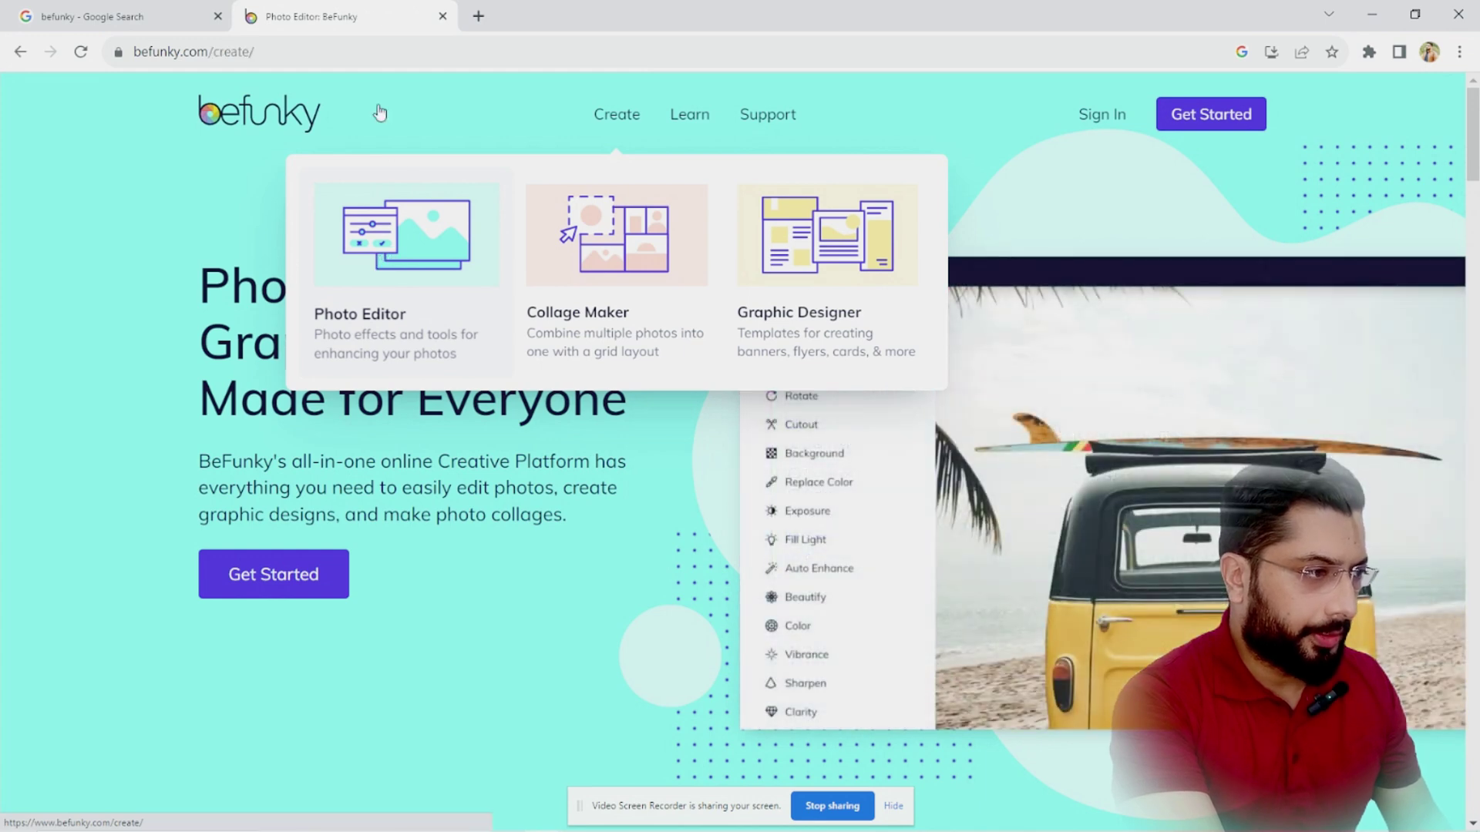
Open BeFunky's Photo Editor and, in a new browser tab, search Google for "transparent background".
{"action": "left_click", "coordinate": [380, 113]}
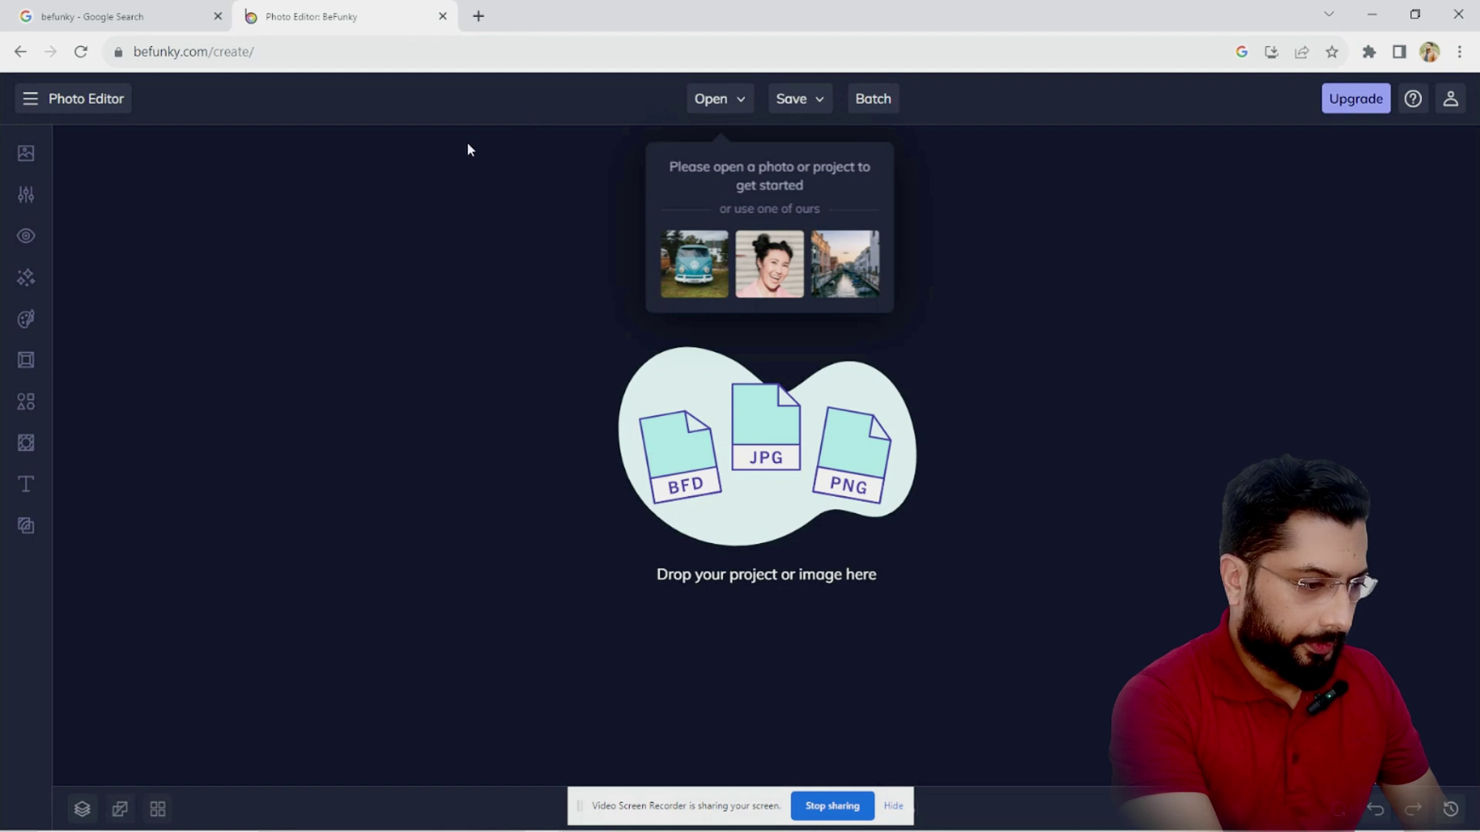
{"action": "left_click", "coordinate": [478, 15]}
{"action": "left_click", "coordinate": [486, 53]}
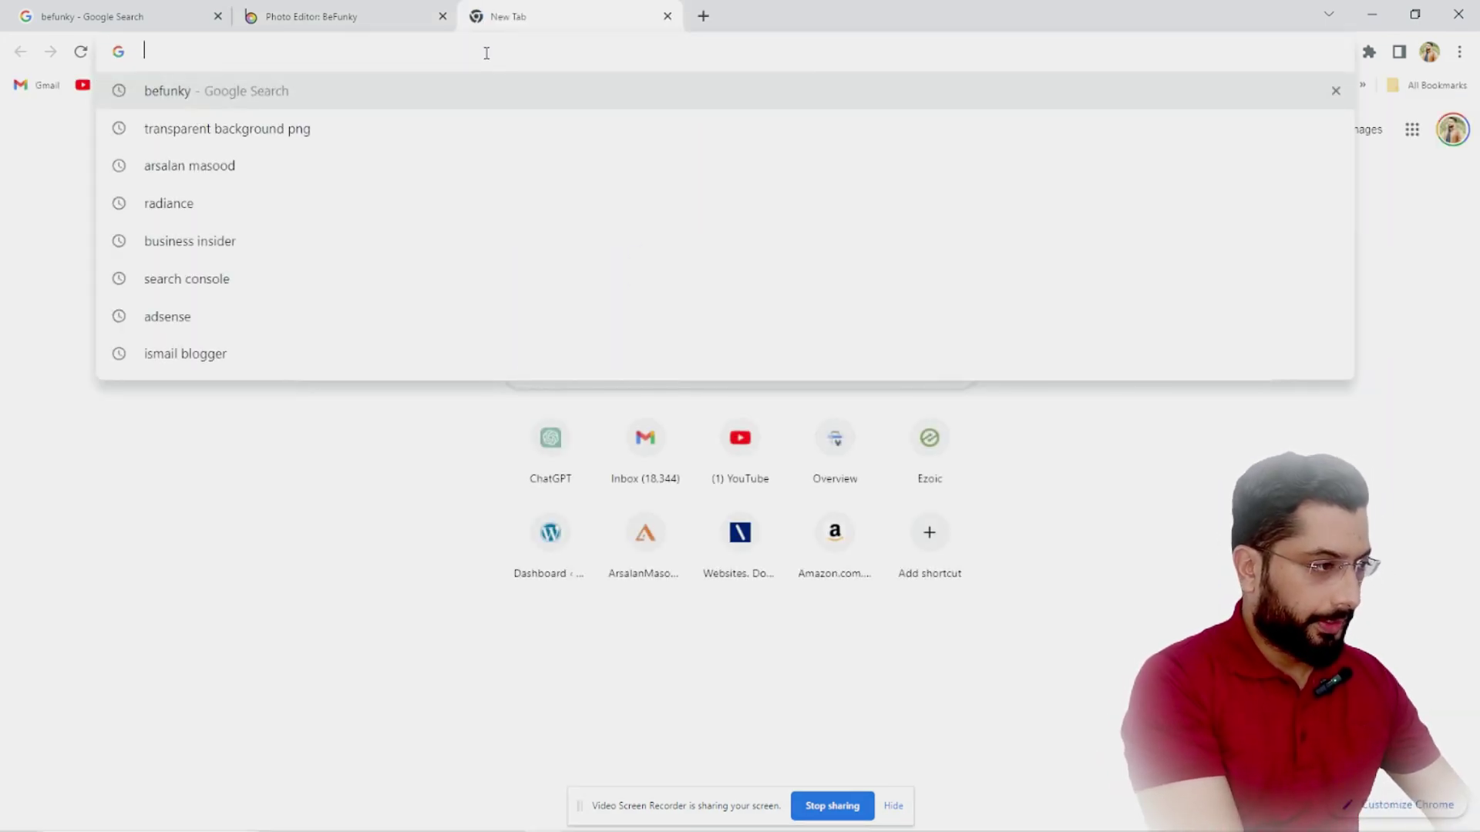
{"action": "type", "text": "tran"}
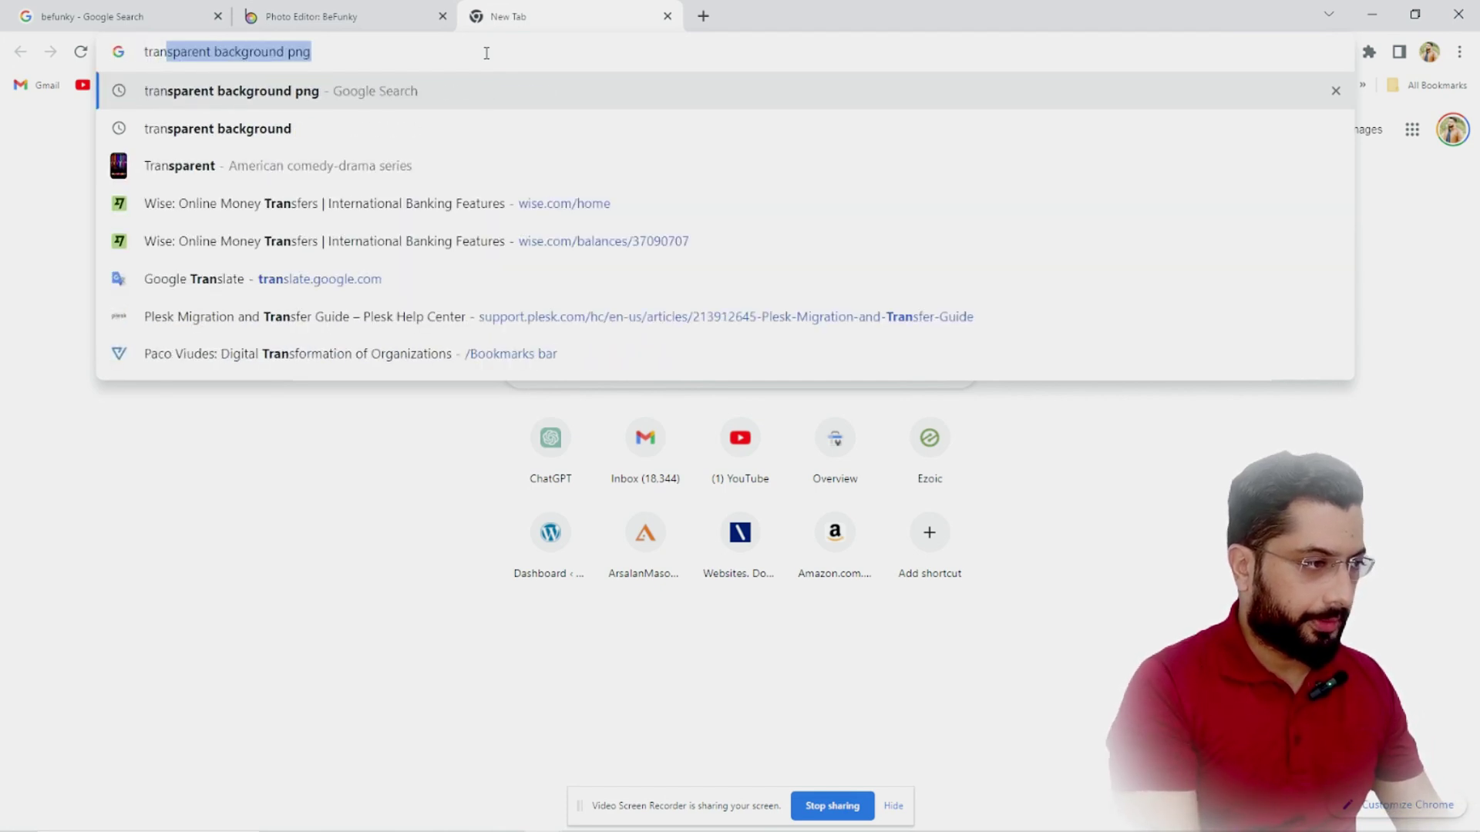
{"action": "type", "text": "sparent background pn"}
{"action": "key", "text": "BackSpace"}
{"action": "key", "text": "BackSpace"}
{"action": "key", "text": "BackSpace"}
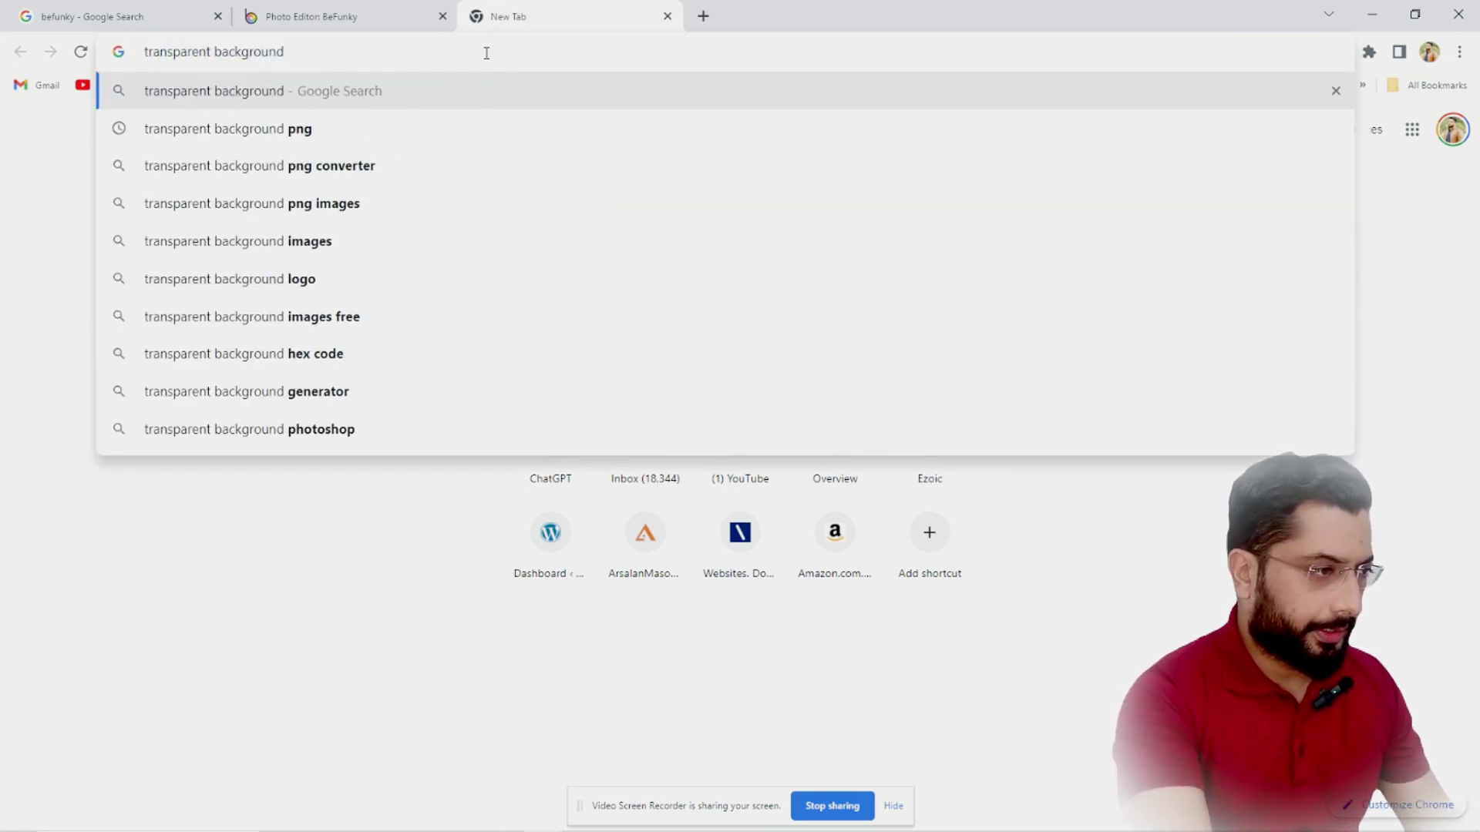
{"action": "key", "text": "Return"}
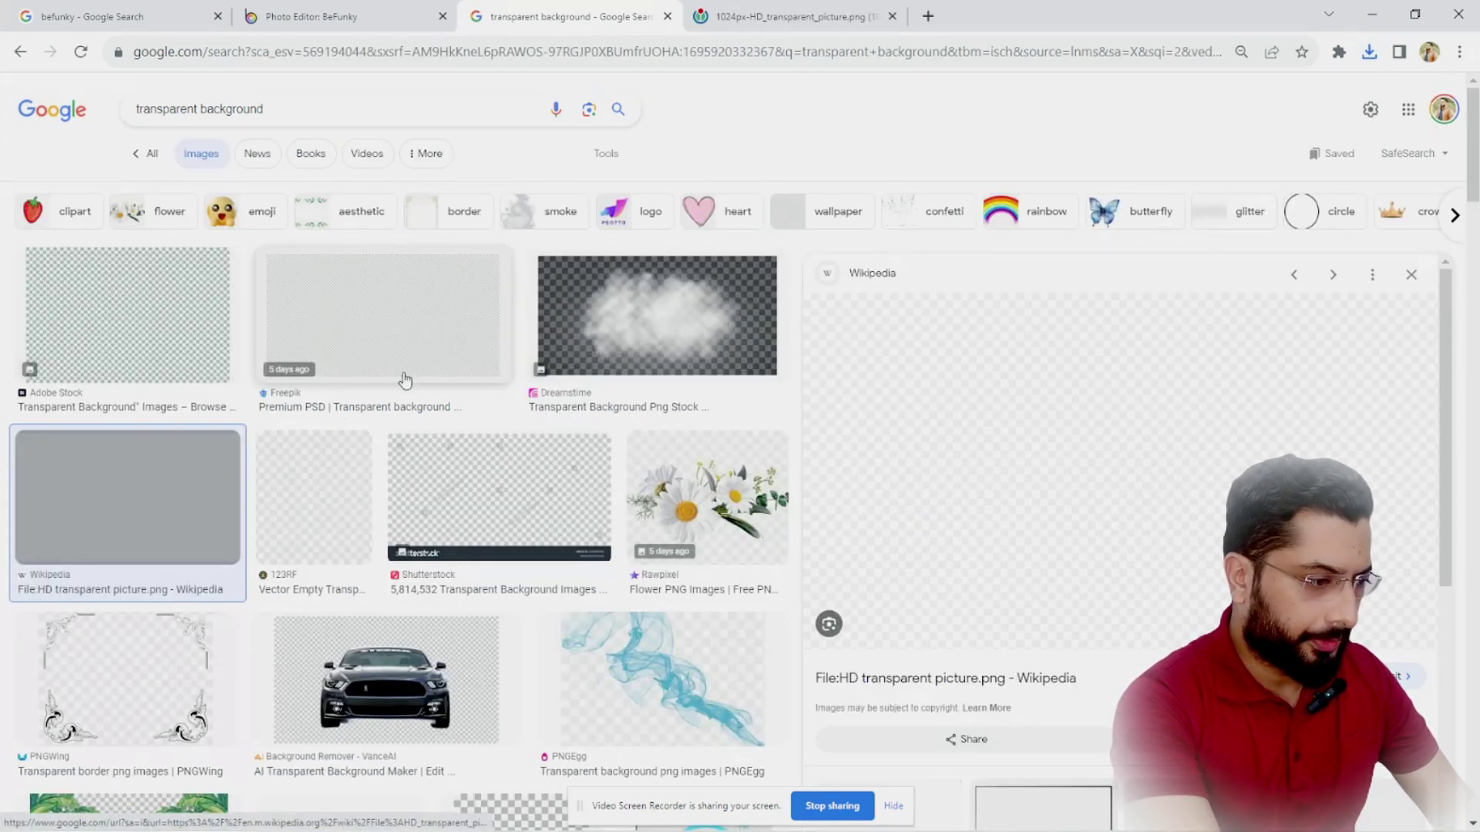
Look through the transparent background image results and view the Adobe Stock checkerboard image in a separate tab.
{"action": "scroll", "coordinate": [290, 373], "scroll_direction": "down", "scroll_amount": 8}
{"action": "scroll", "coordinate": [310, 413], "scroll_direction": "down", "scroll_amount": 2}
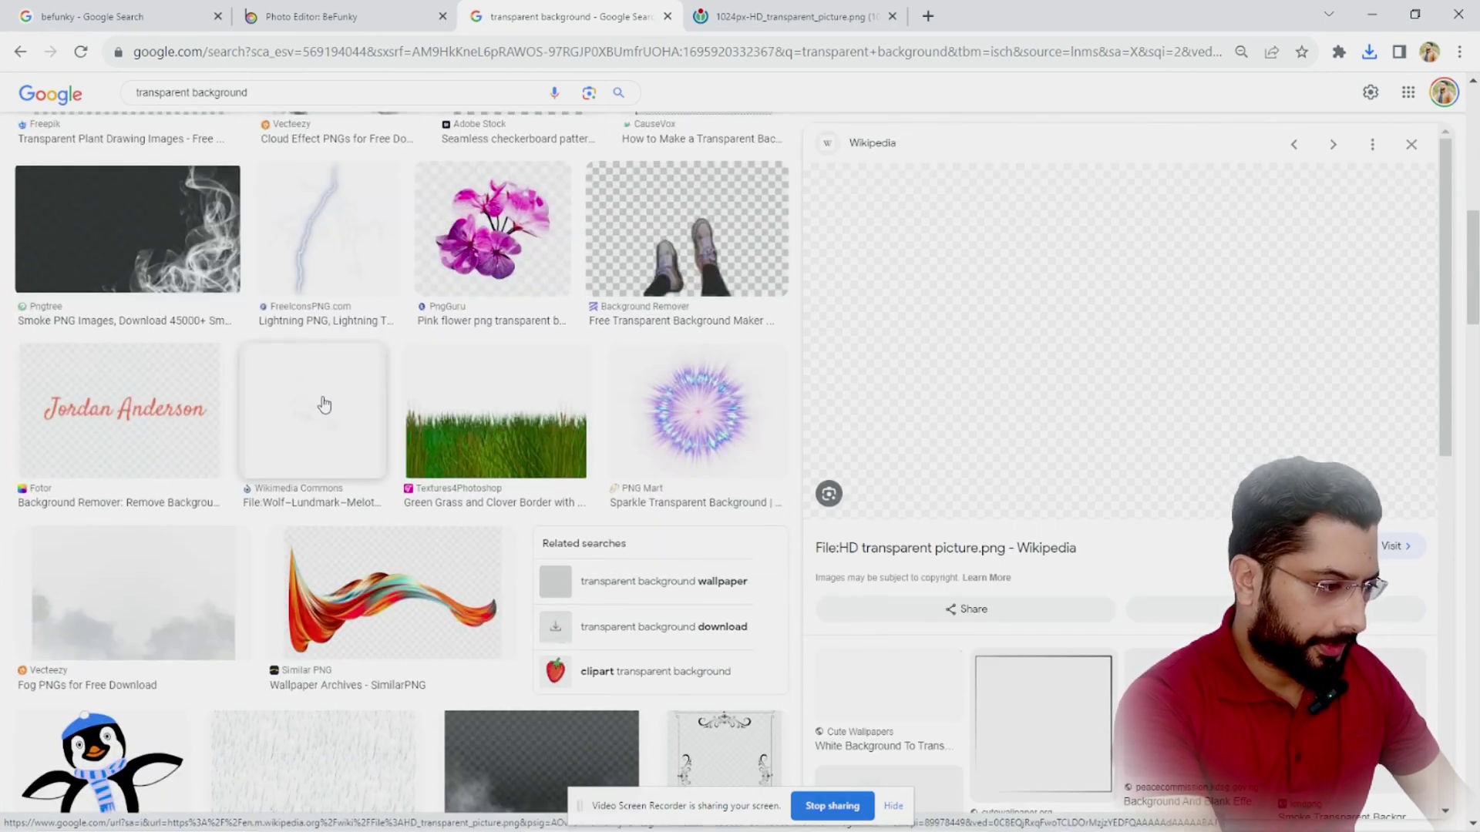
{"action": "scroll", "coordinate": [323, 404], "scroll_direction": "down", "scroll_amount": 5}
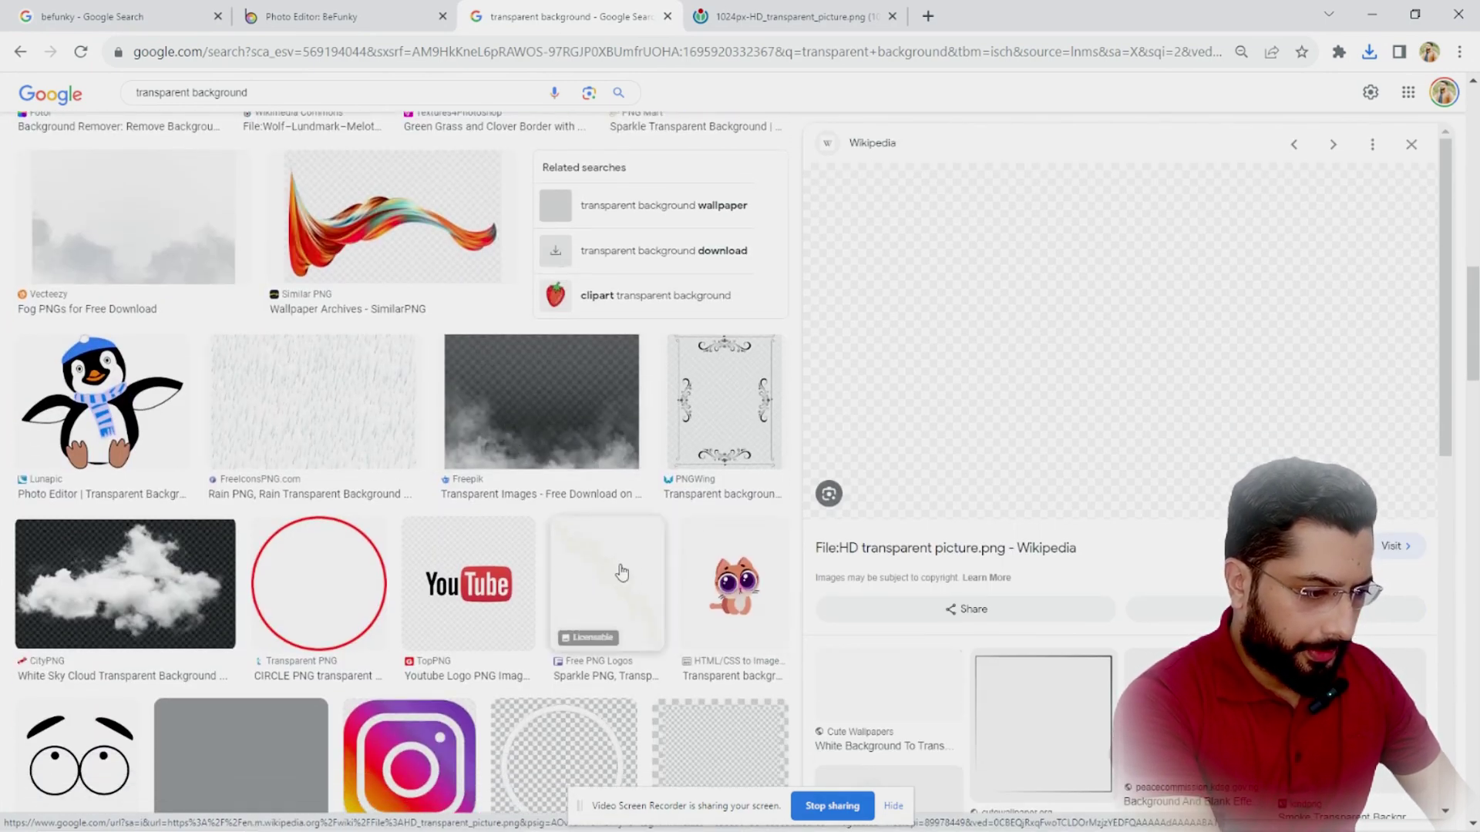
{"action": "scroll", "coordinate": [586, 385], "scroll_direction": "up", "scroll_amount": 5}
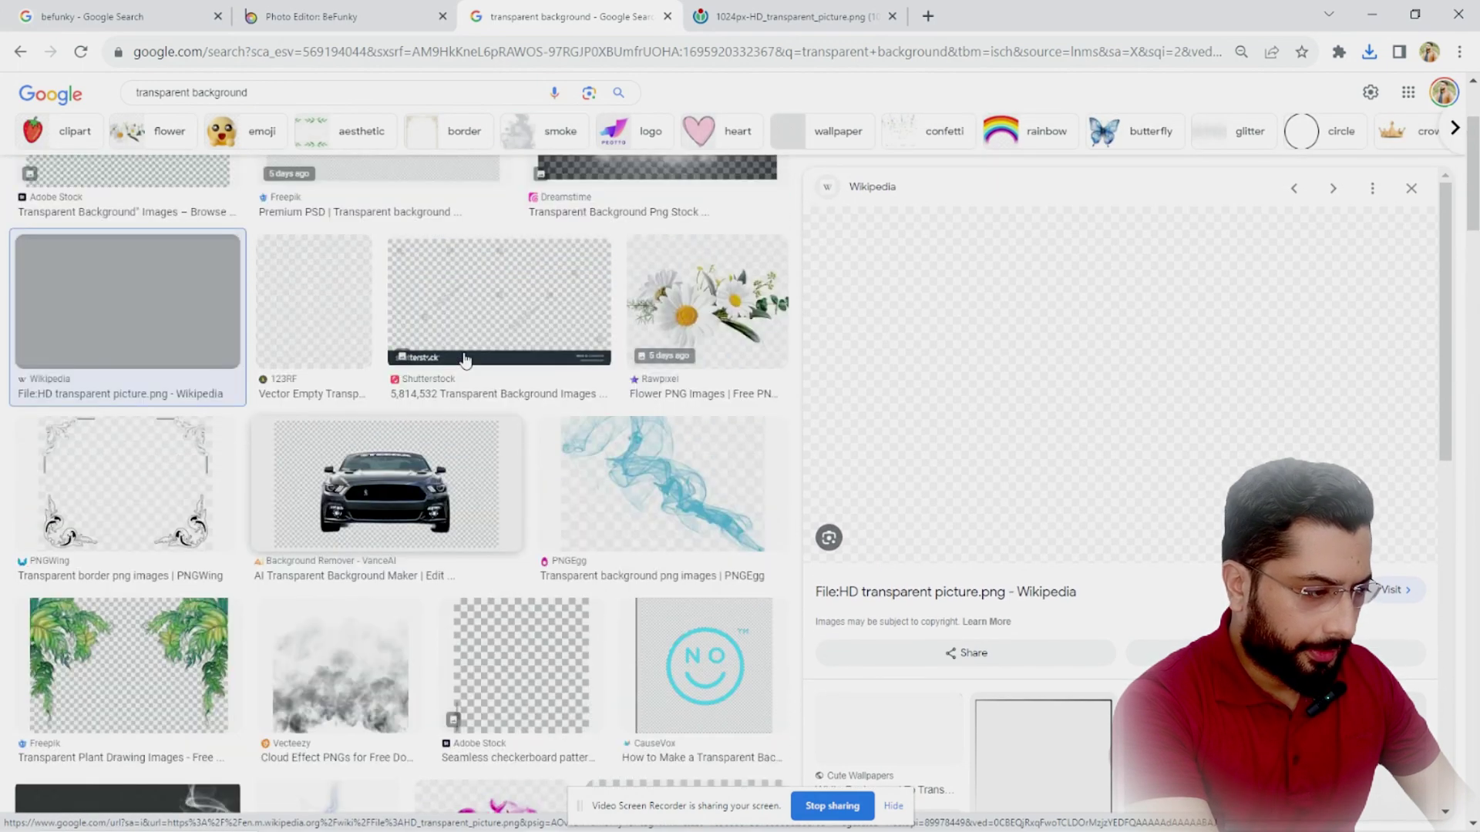
{"action": "scroll", "coordinate": [465, 359], "scroll_direction": "up", "scroll_amount": 2}
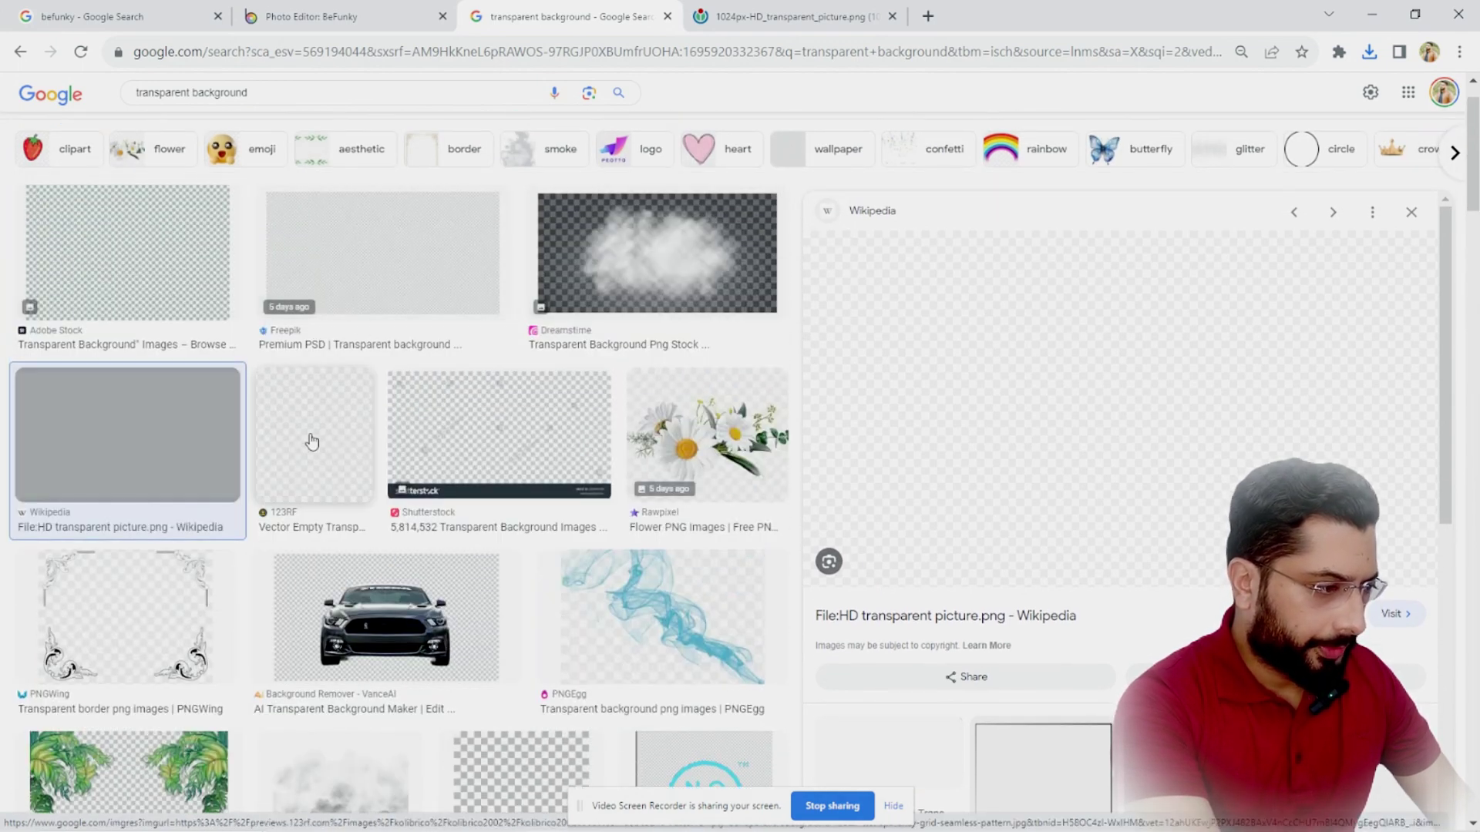
{"action": "left_click", "coordinate": [132, 251]}
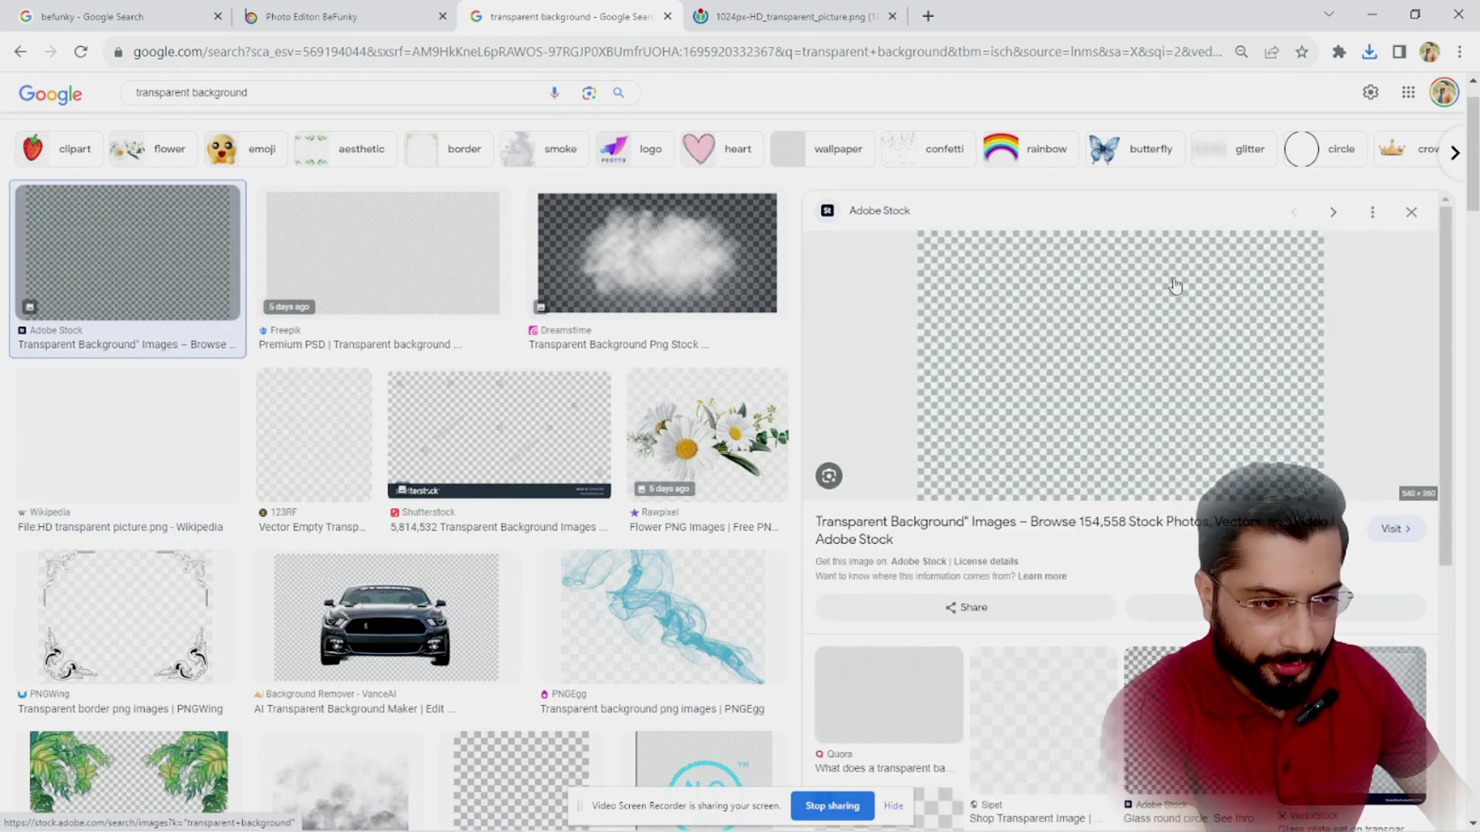
{"action": "right_click", "coordinate": [1008, 270]}
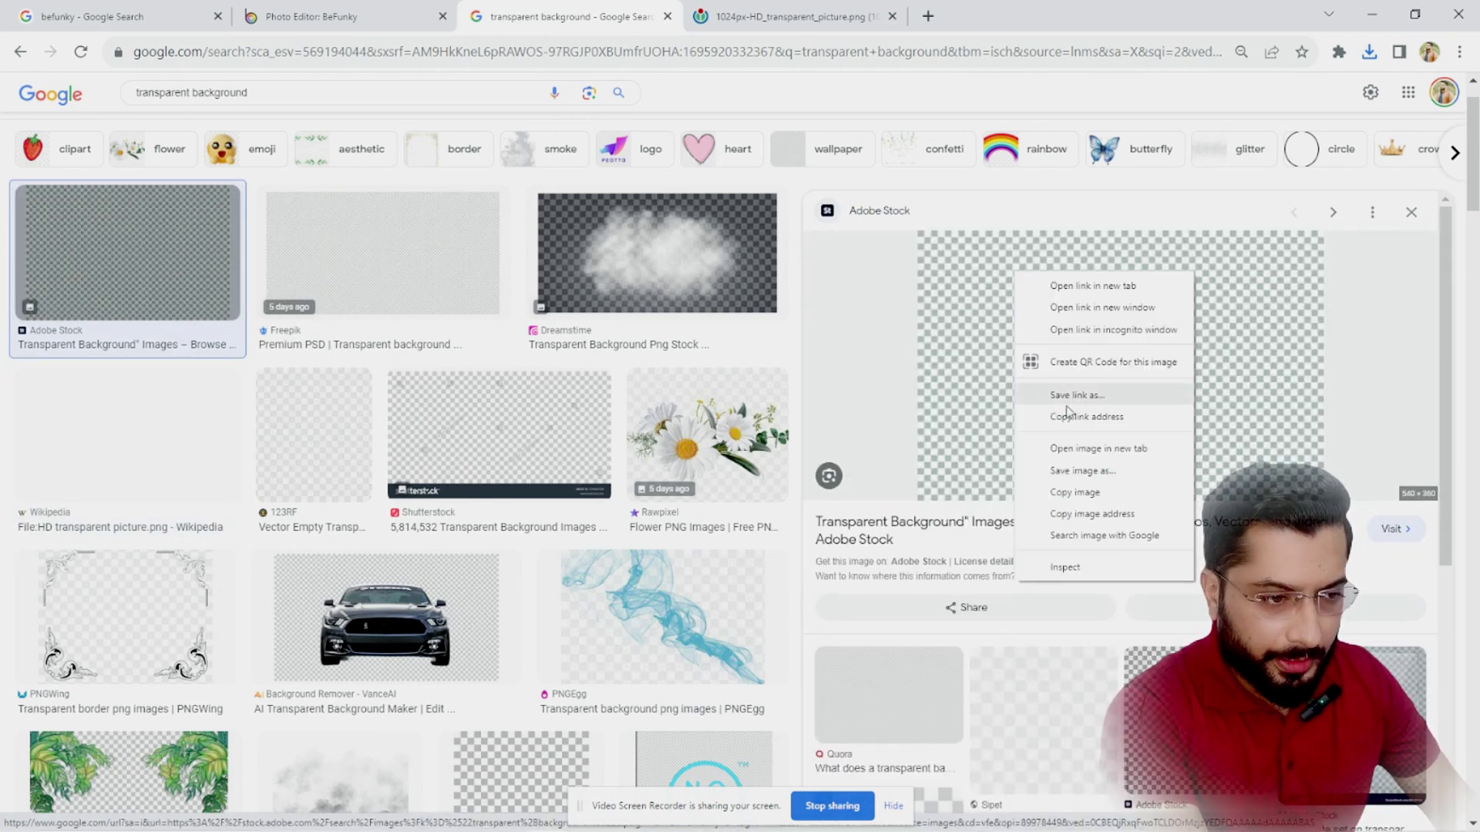
{"action": "left_click", "coordinate": [1079, 442]}
{"action": "left_click", "coordinate": [953, 6]}
{"action": "left_click_drag", "start_coordinate": [953, 6], "coordinate": [728, 7]}
{"action": "left_click_drag", "start_coordinate": [771, 347], "coordinate": [740, 254]}
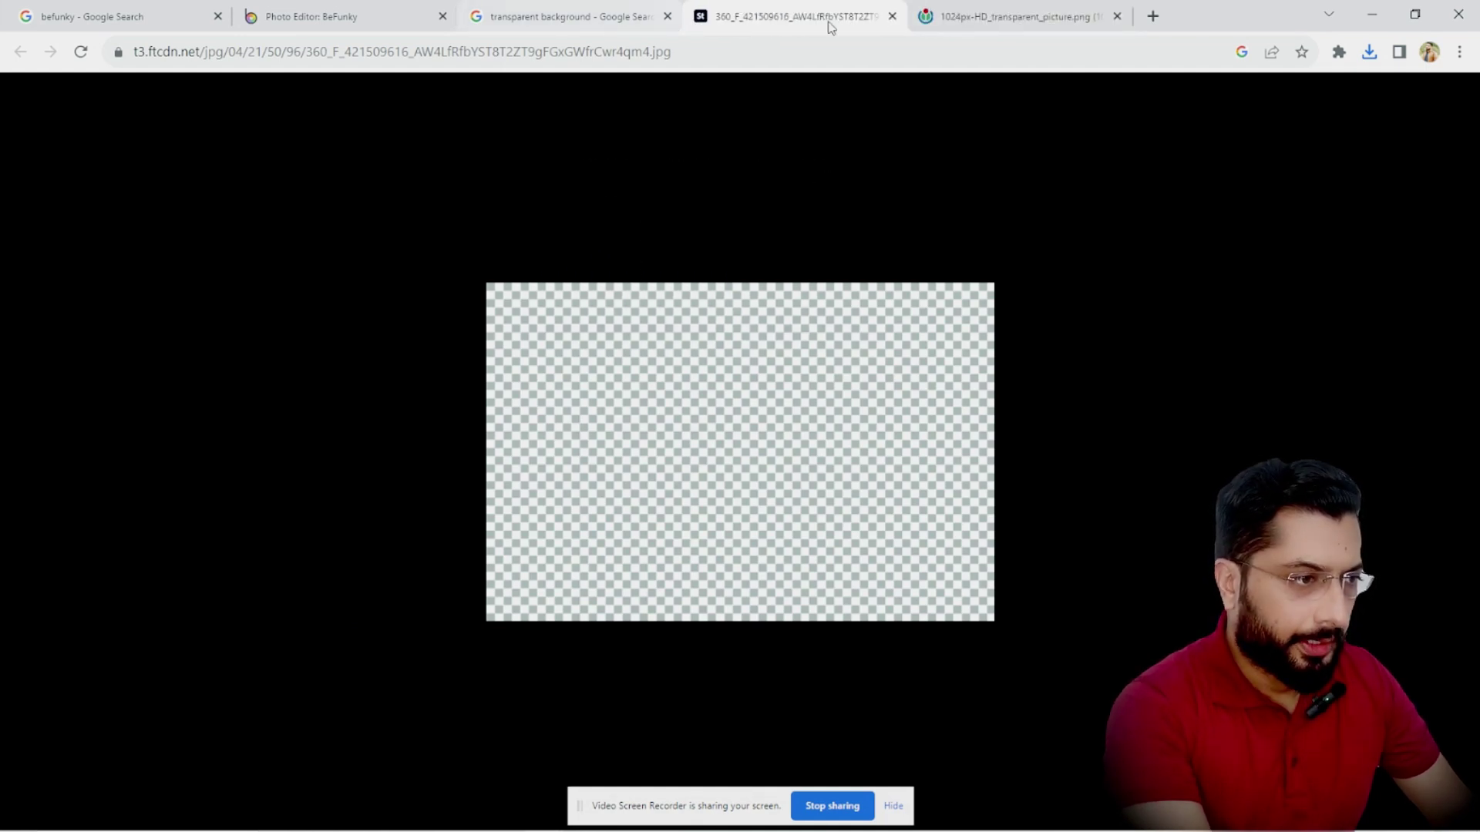
{"action": "left_click", "coordinate": [954, 10]}
{"action": "left_click", "coordinate": [654, 7]}
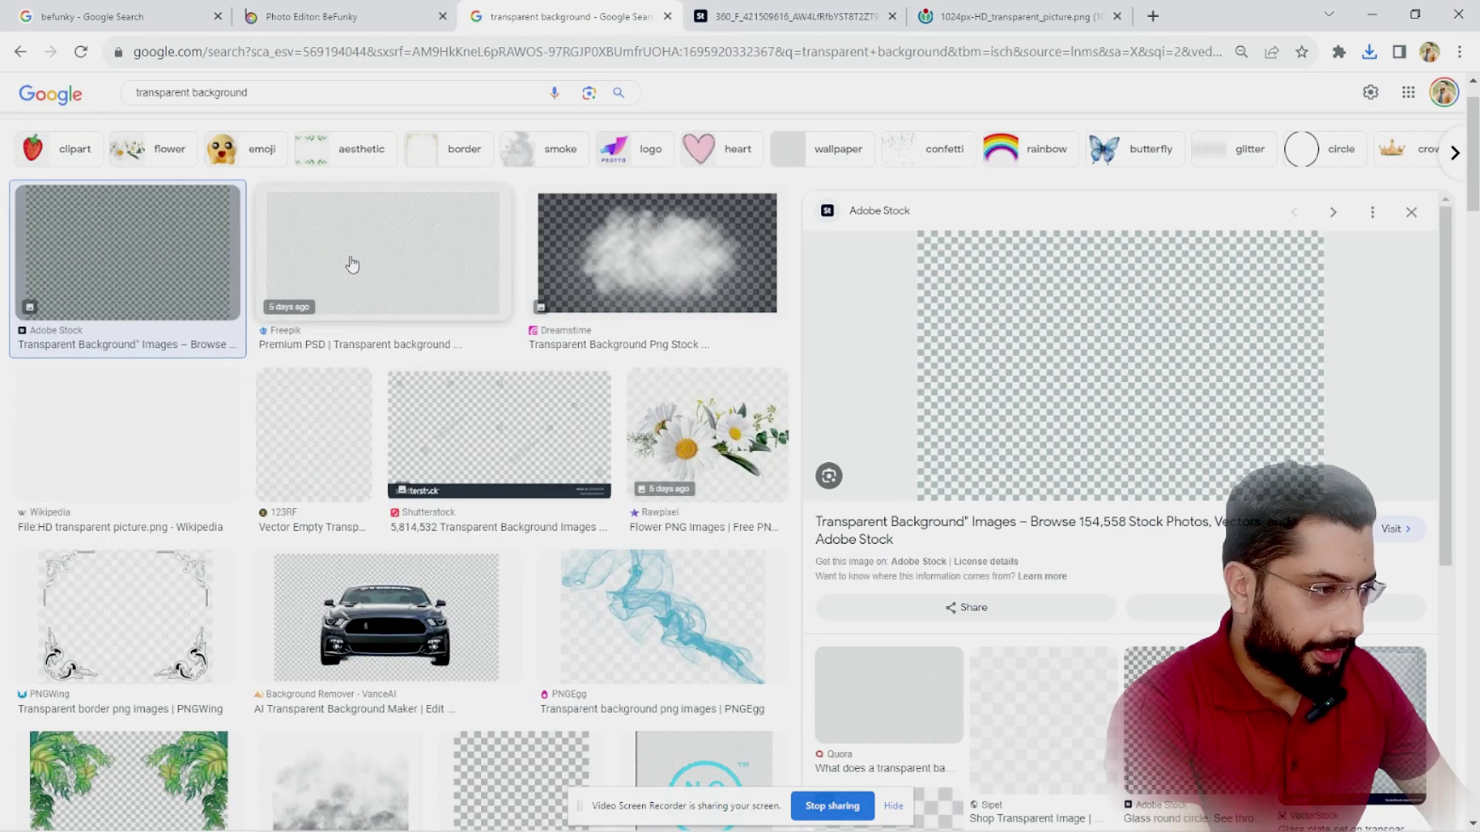
Open Wikipedia's "HD transparent picture.png" from the image results at full size in its own tab.
{"action": "scroll", "coordinate": [416, 305], "scroll_direction": "up", "scroll_amount": 1}
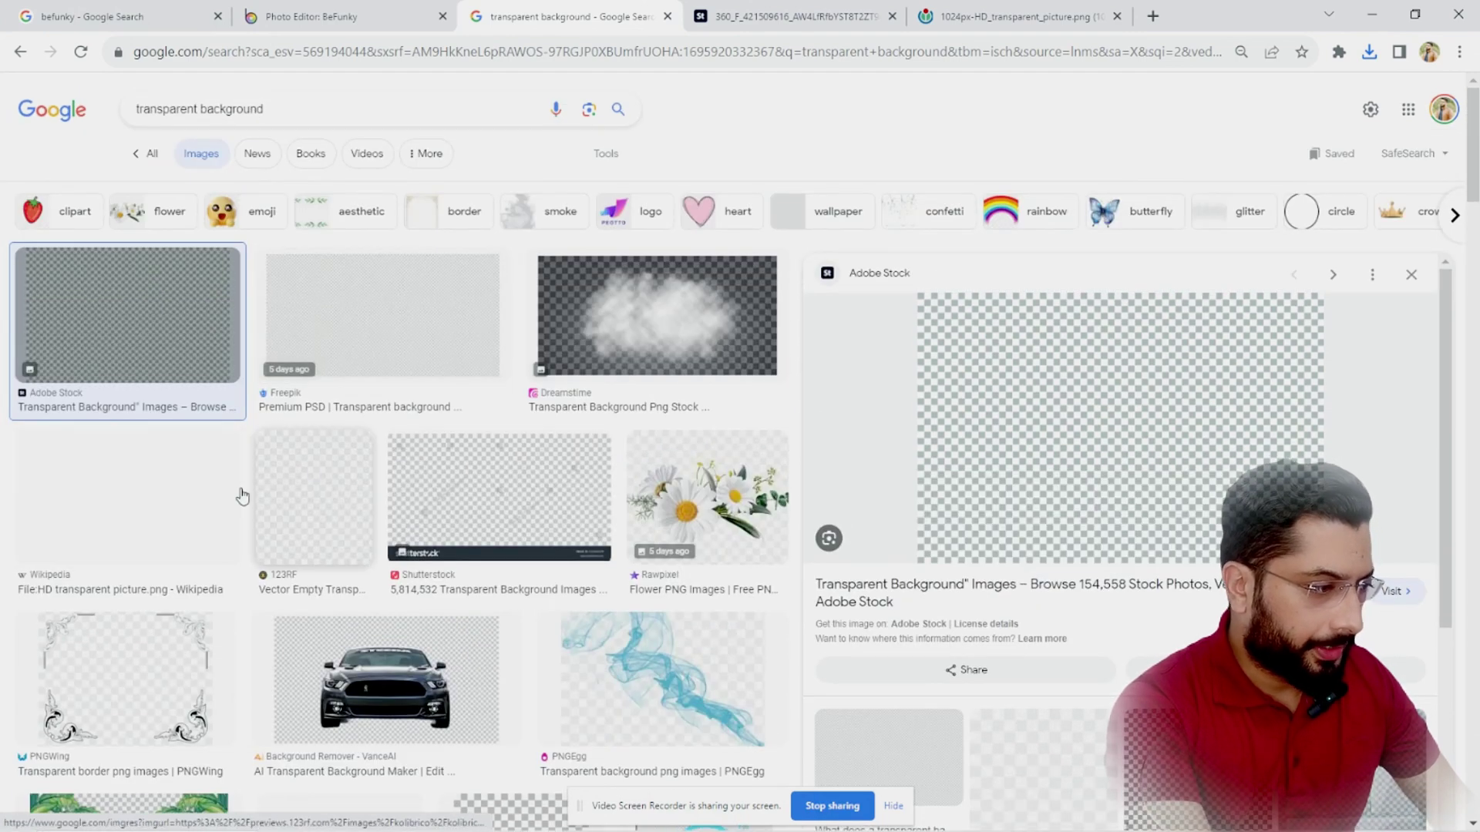
{"action": "right_click", "coordinate": [109, 471]}
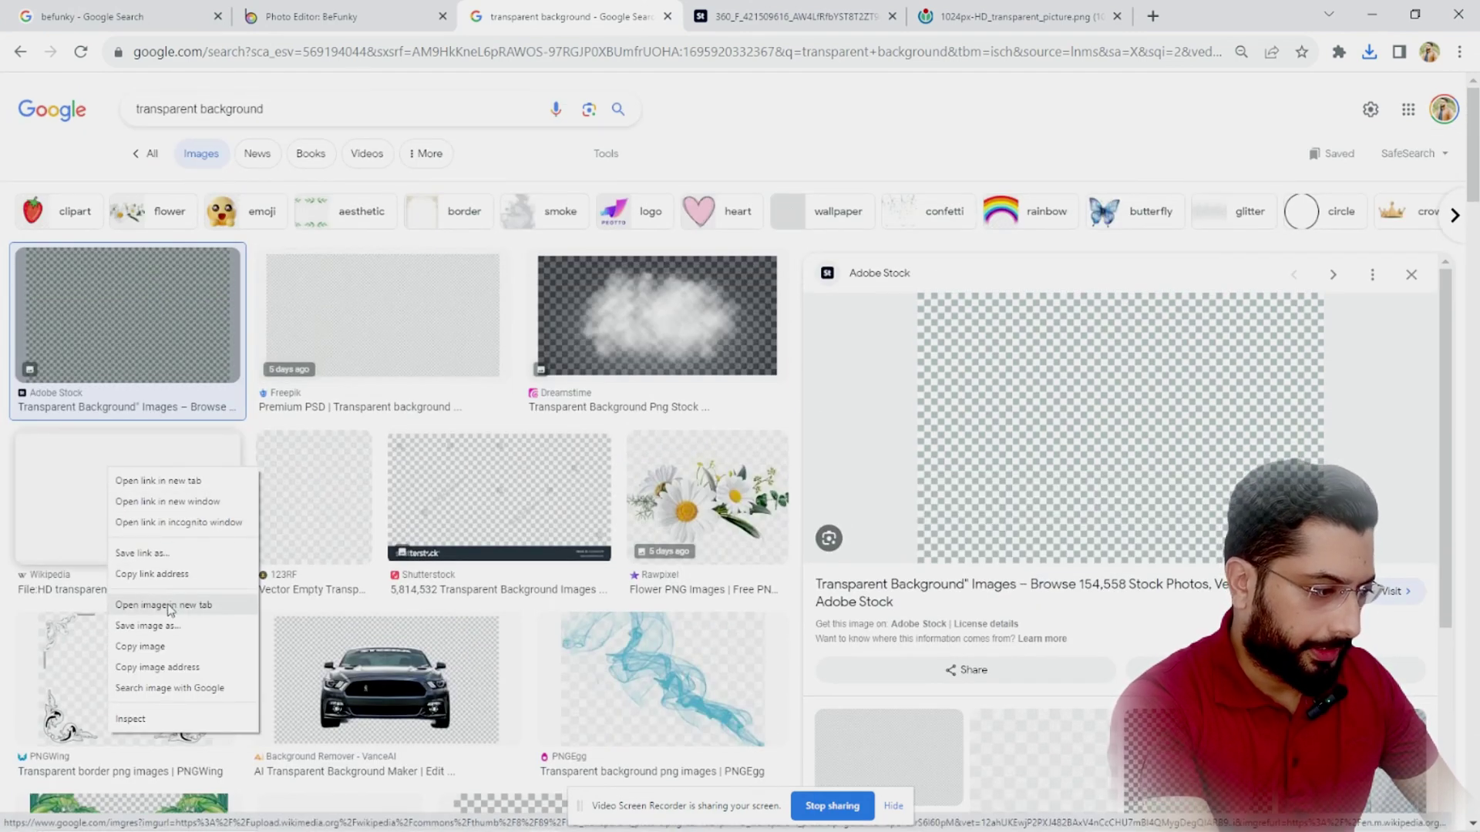
{"action": "key", "text": "Escape"}
{"action": "left_click", "coordinate": [78, 517]}
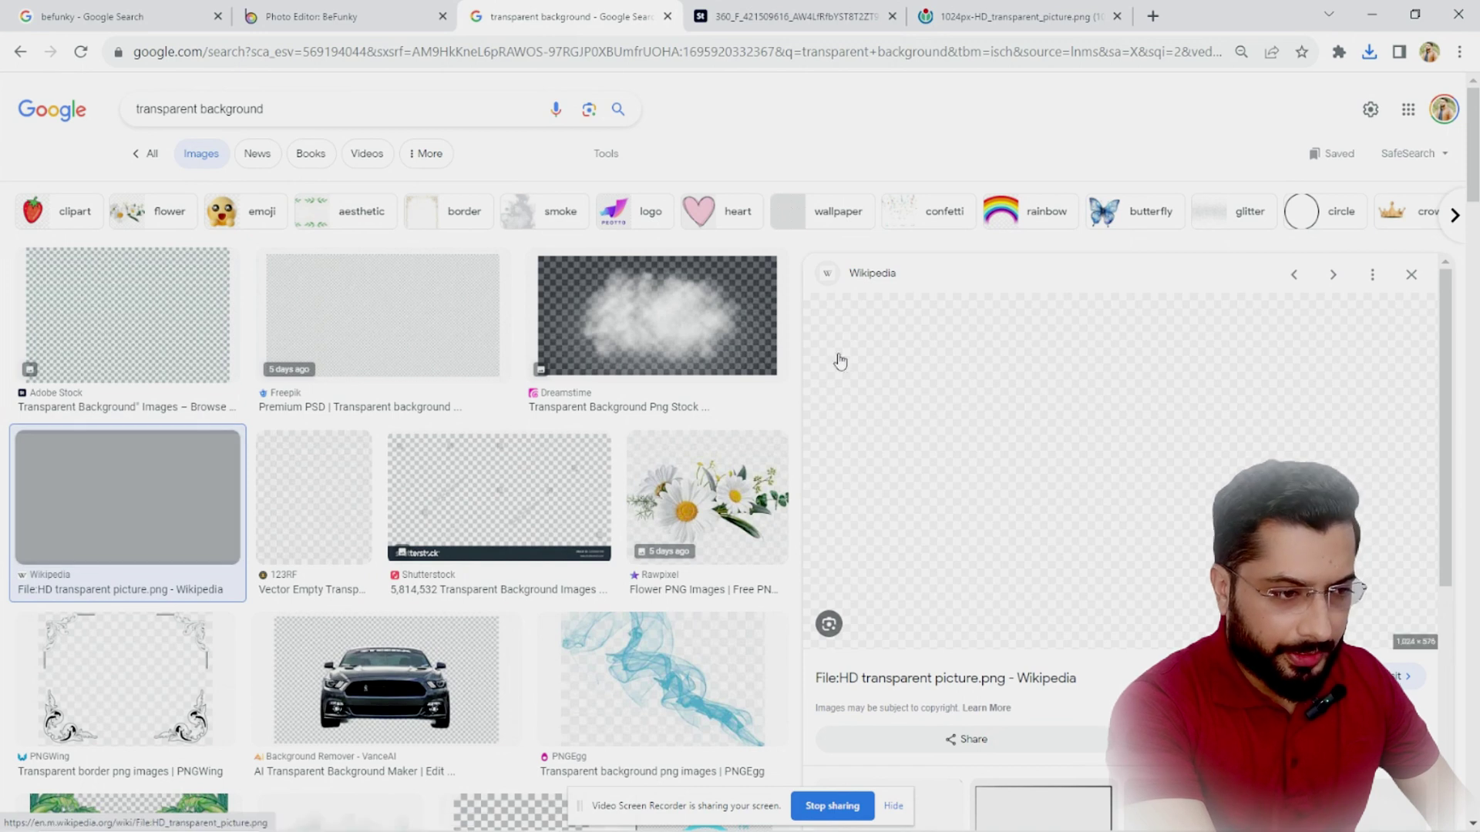
{"action": "right_click", "coordinate": [914, 423]}
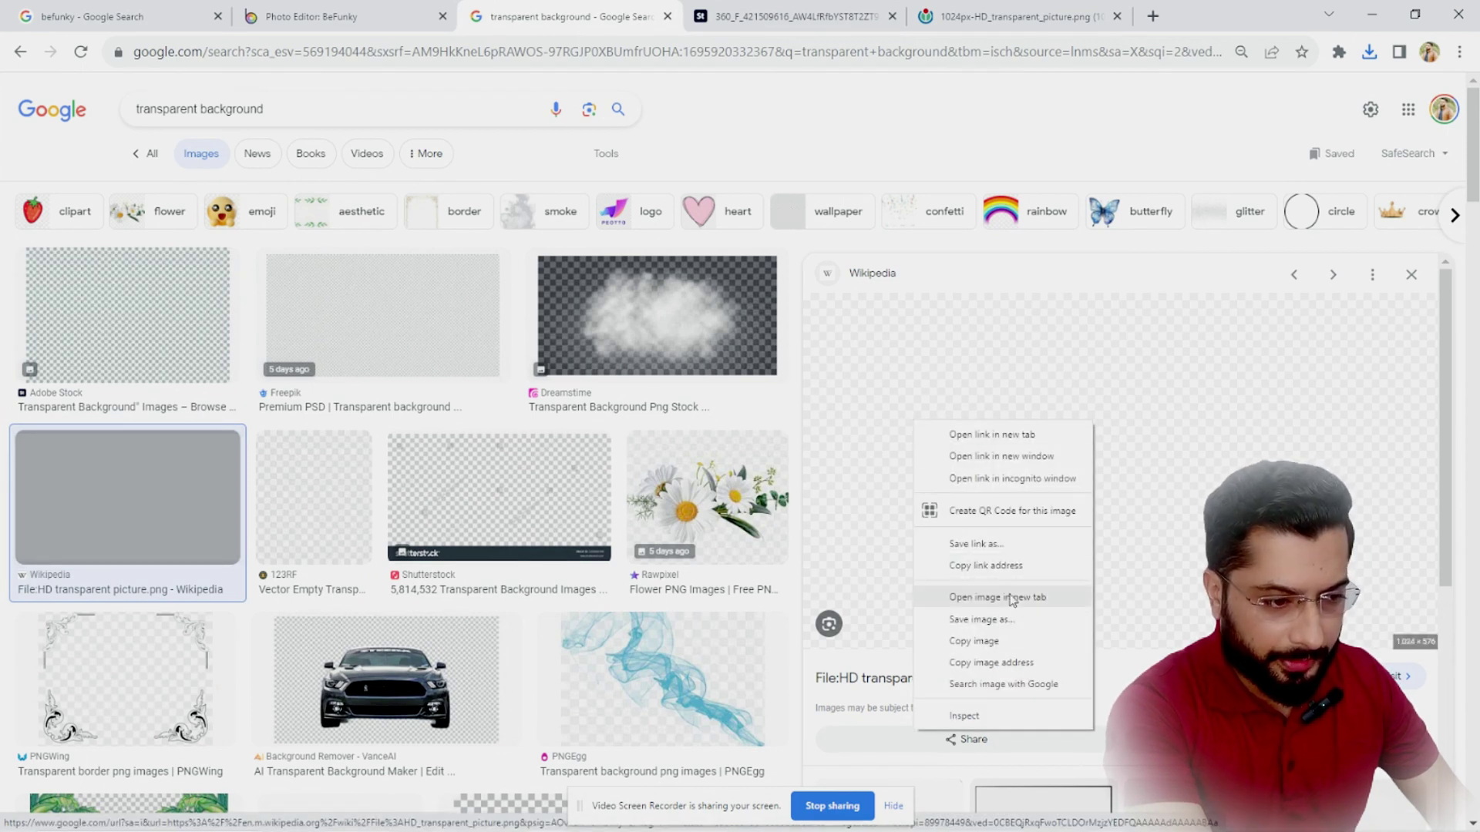
{"action": "left_click", "coordinate": [1006, 598]}
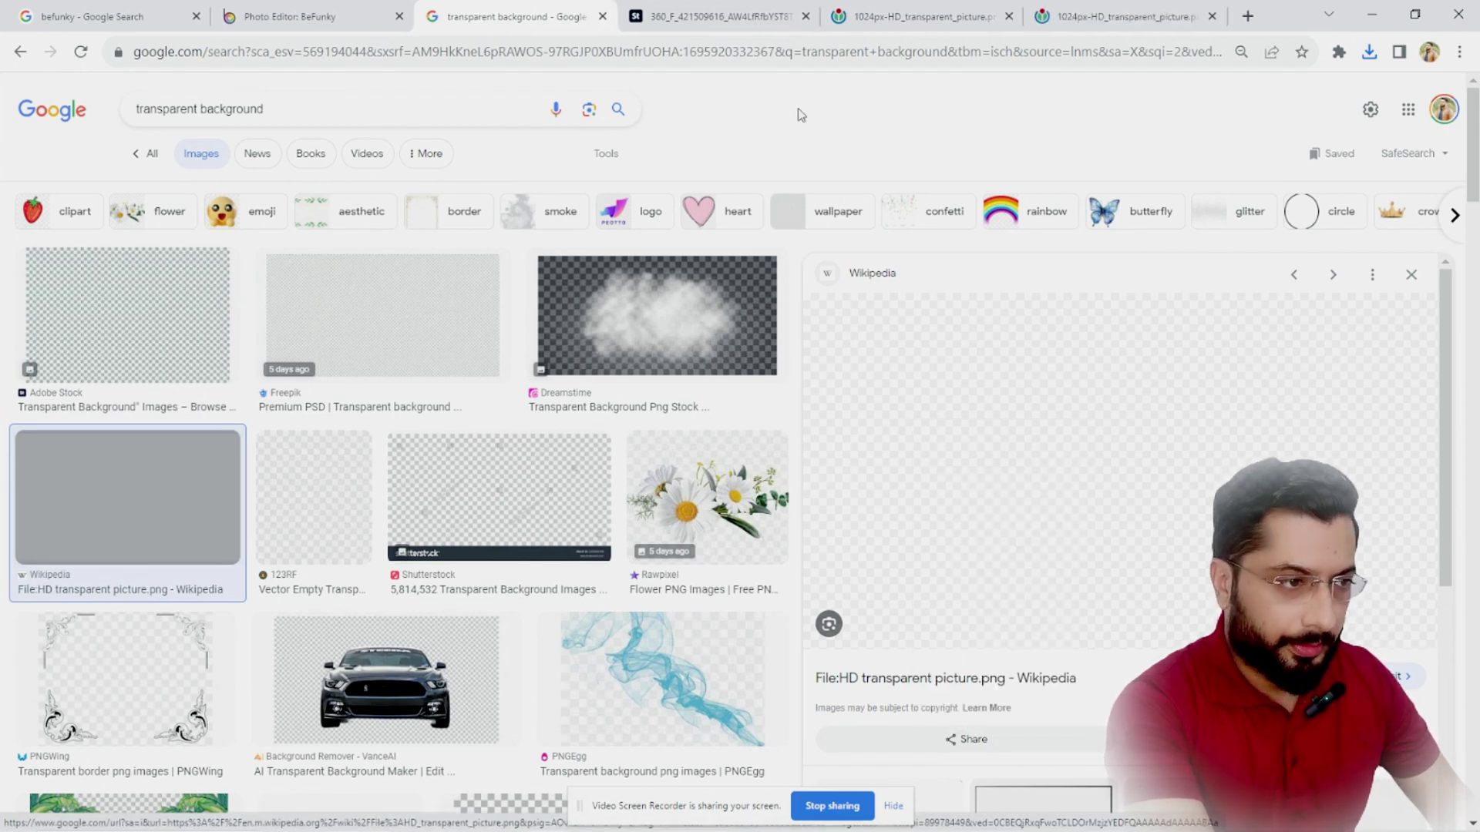
{"action": "left_click", "coordinate": [1108, 7]}
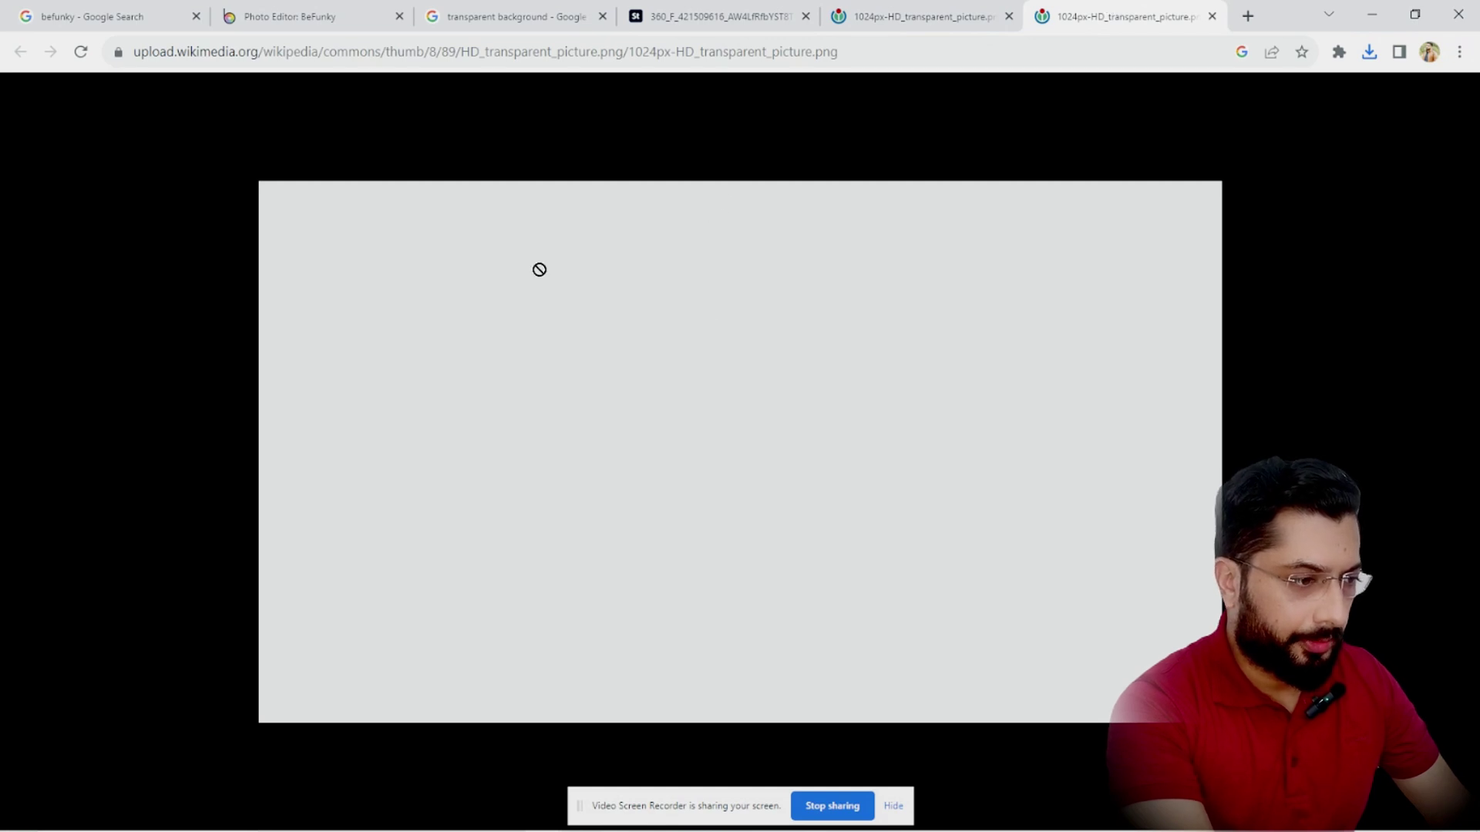
Save the transparent picture as a PNG named "transparetn" in the Background folder on the Desktop.
{"action": "right_click", "coordinate": [796, 312]}
{"action": "left_click", "coordinate": [867, 358]}
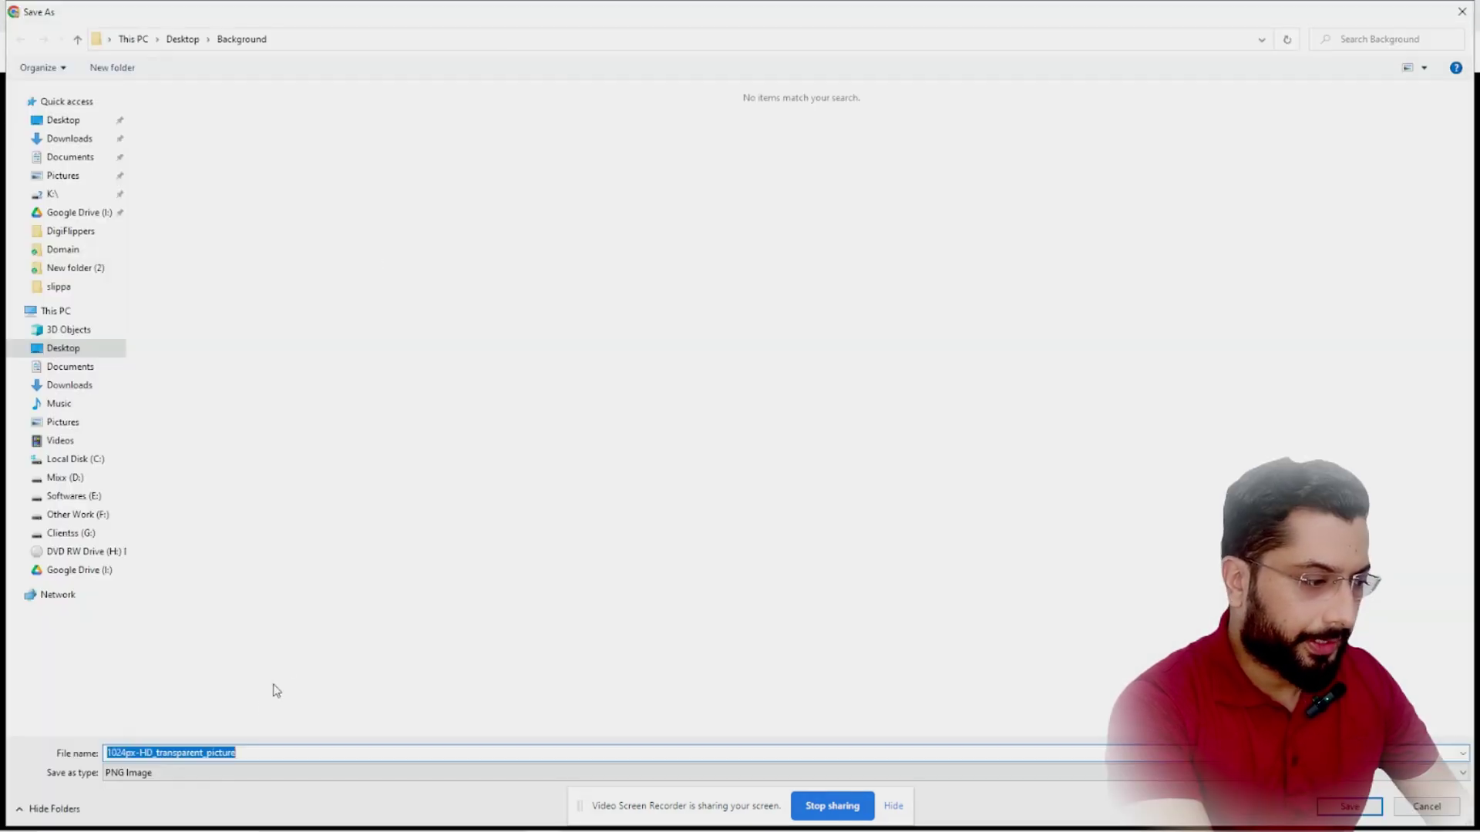
{"action": "type", "text": "tra"}
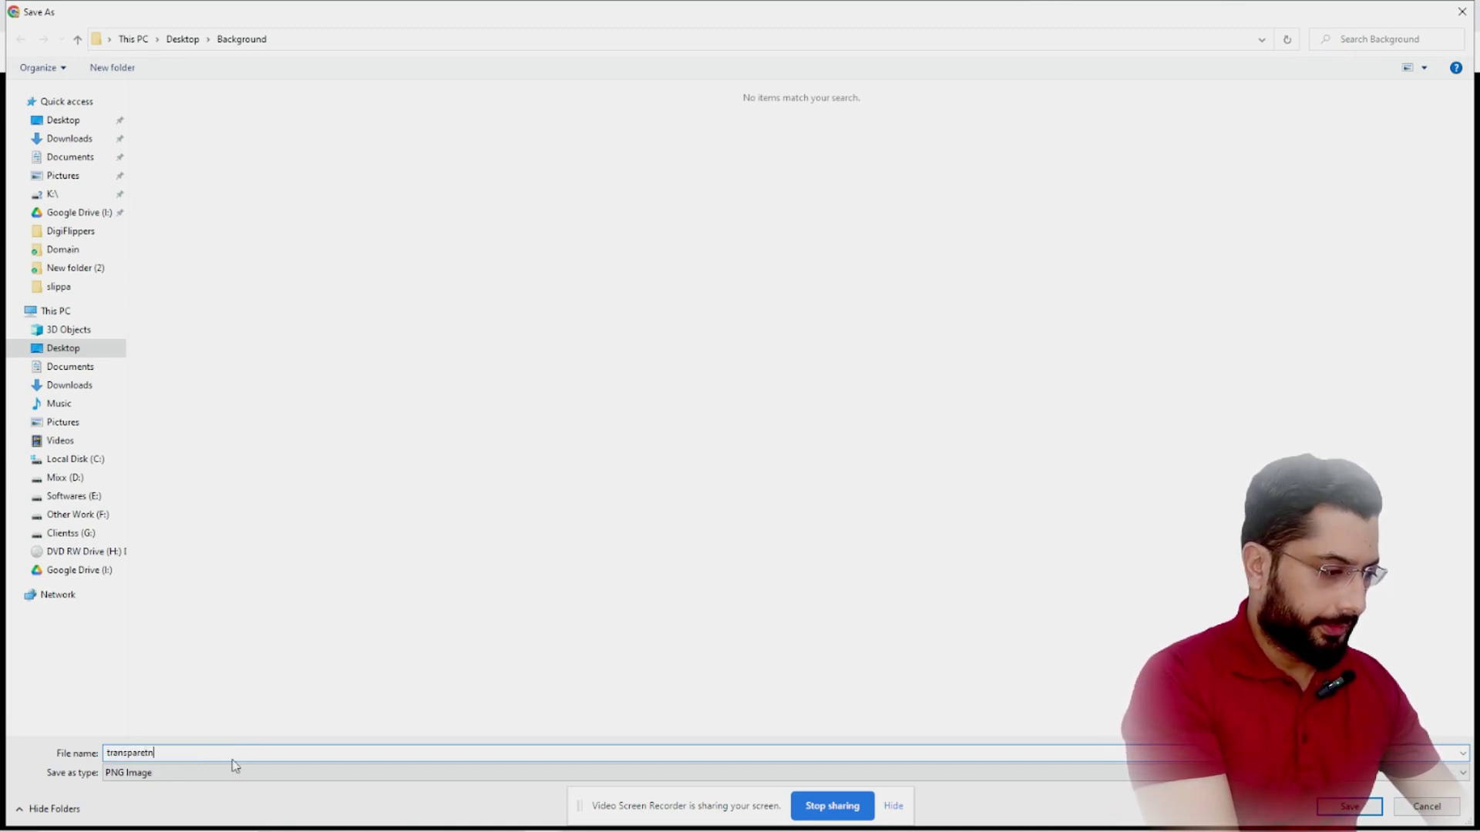
{"action": "type", "text": "nsparetn"}
{"action": "key", "text": "Return"}
{"action": "left_click", "coordinate": [1208, 88]}
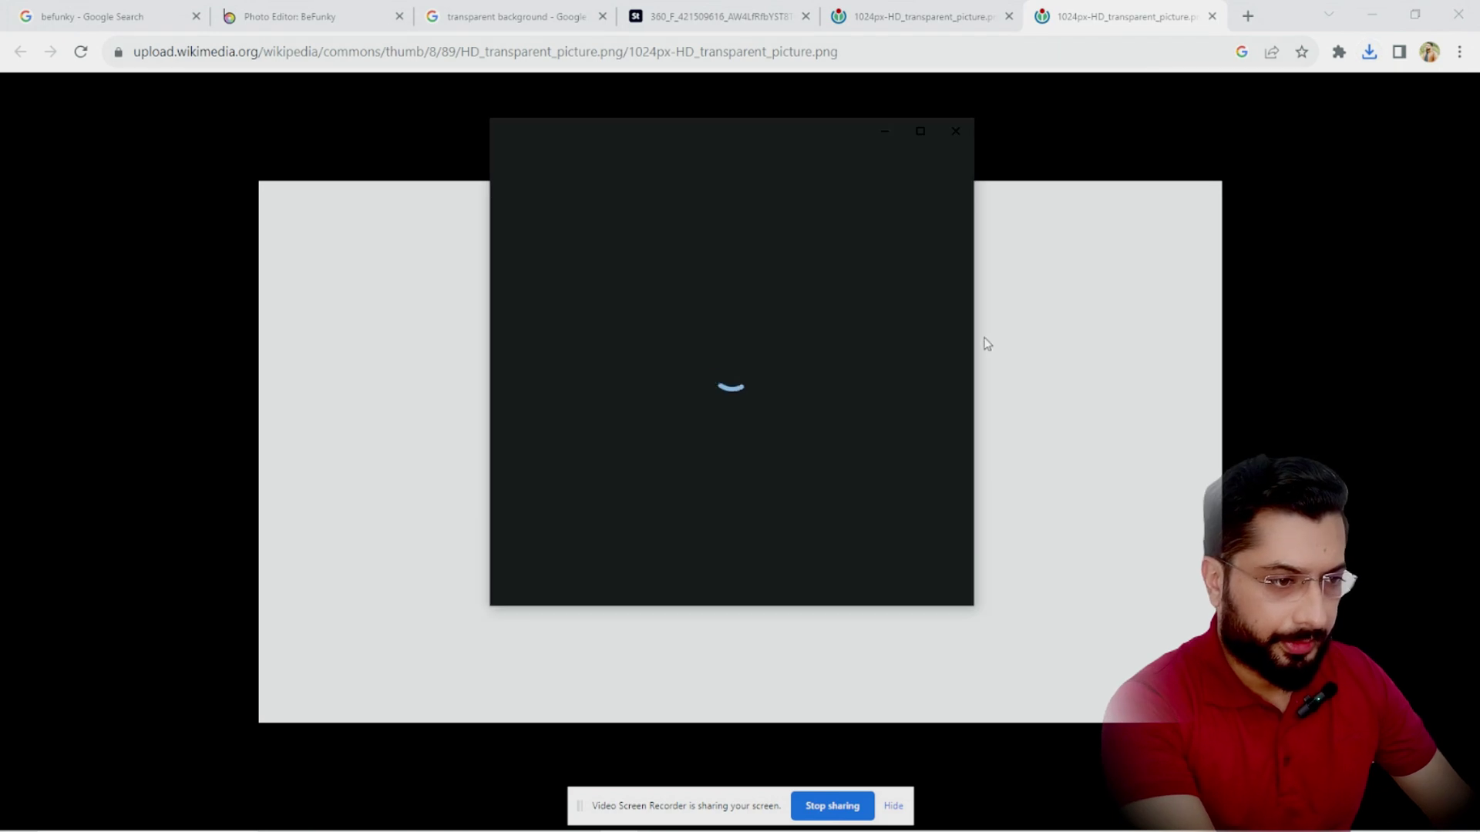
Load the "transparetn" image from the Desktop's Background folder into the BeFunky Photo Editor.
{"action": "left_click", "coordinate": [351, 11]}
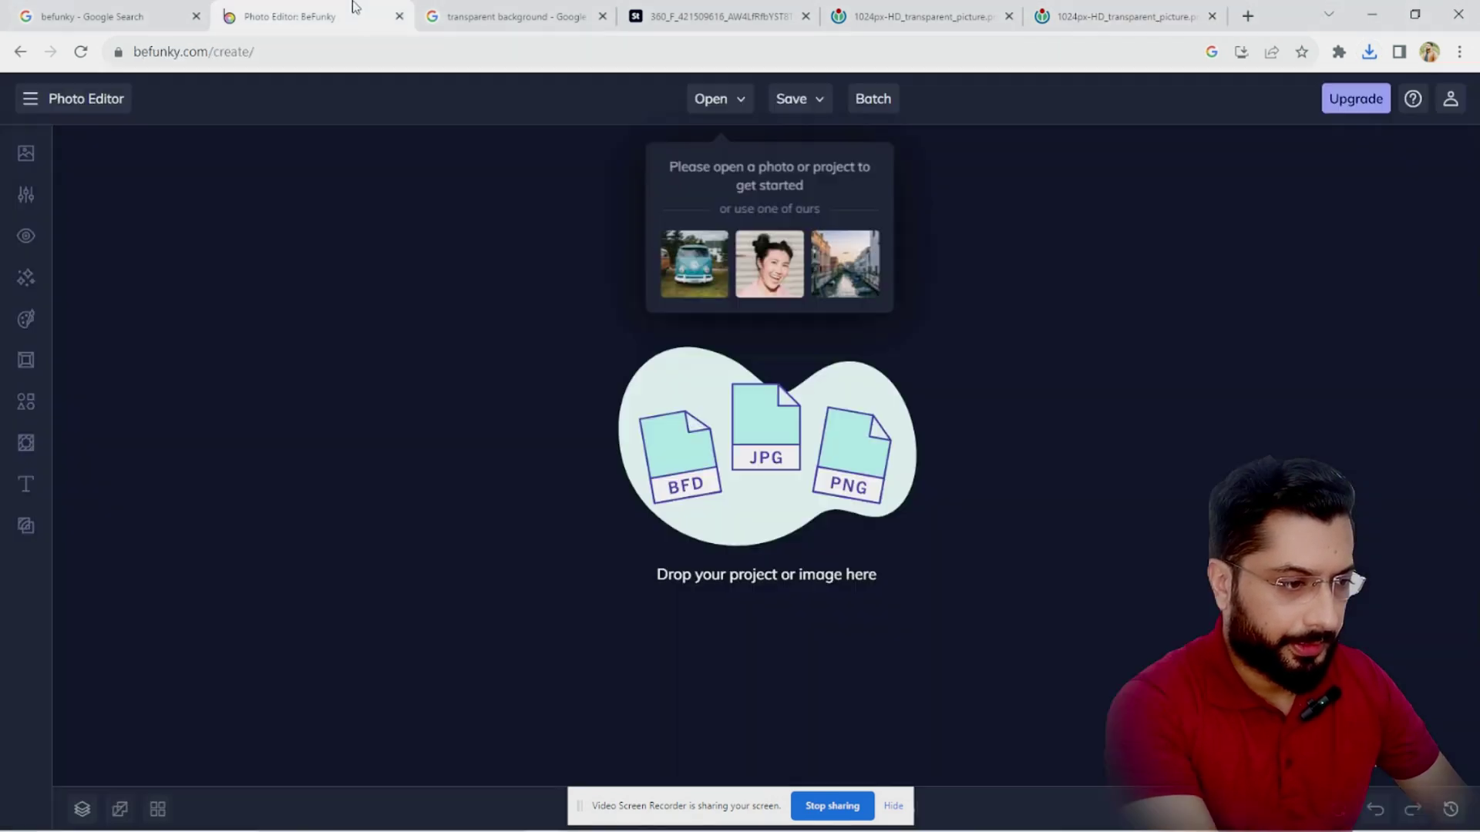
{"action": "left_click", "coordinate": [702, 103]}
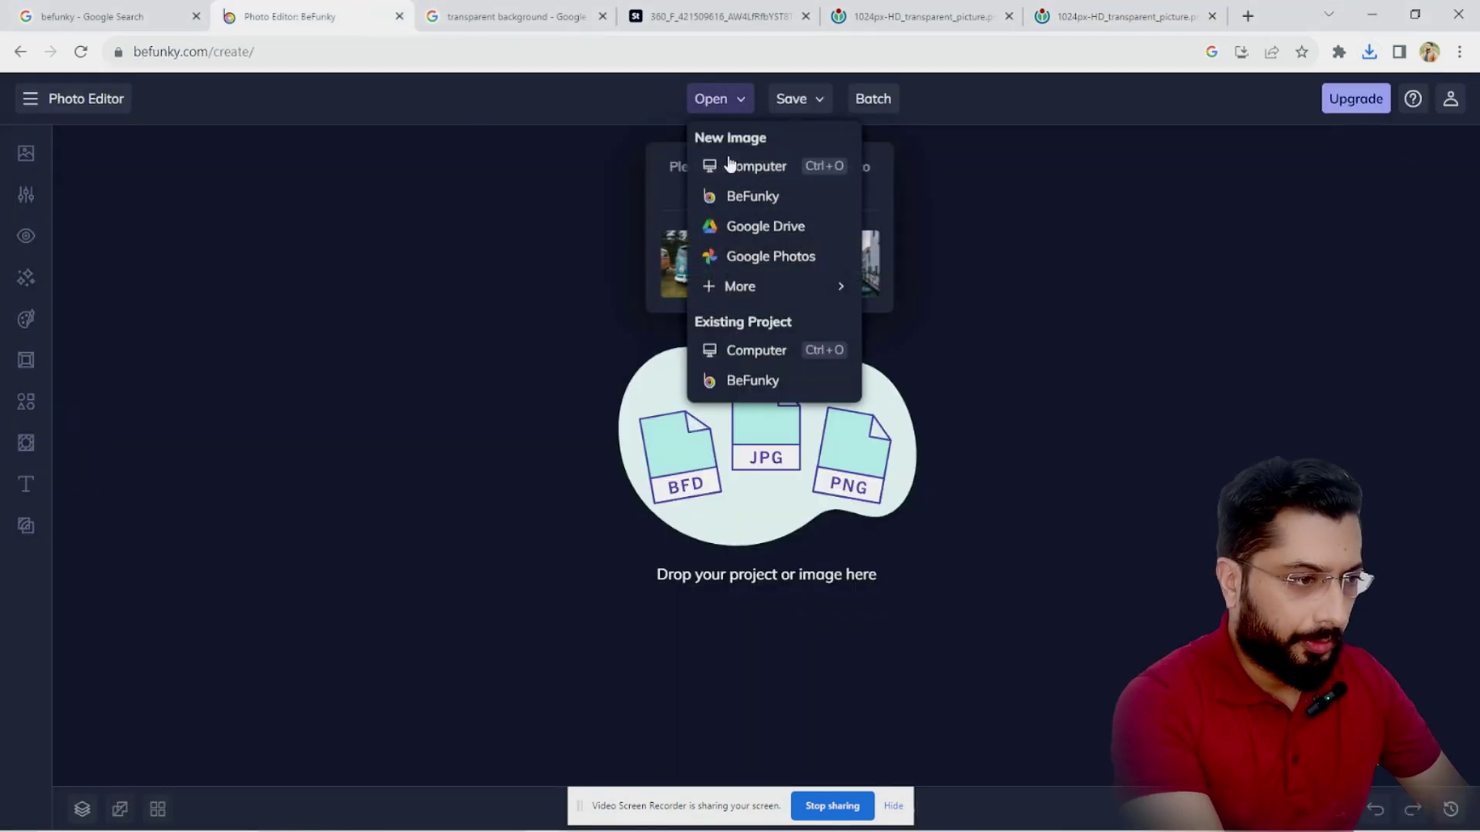
{"action": "left_click", "coordinate": [776, 171]}
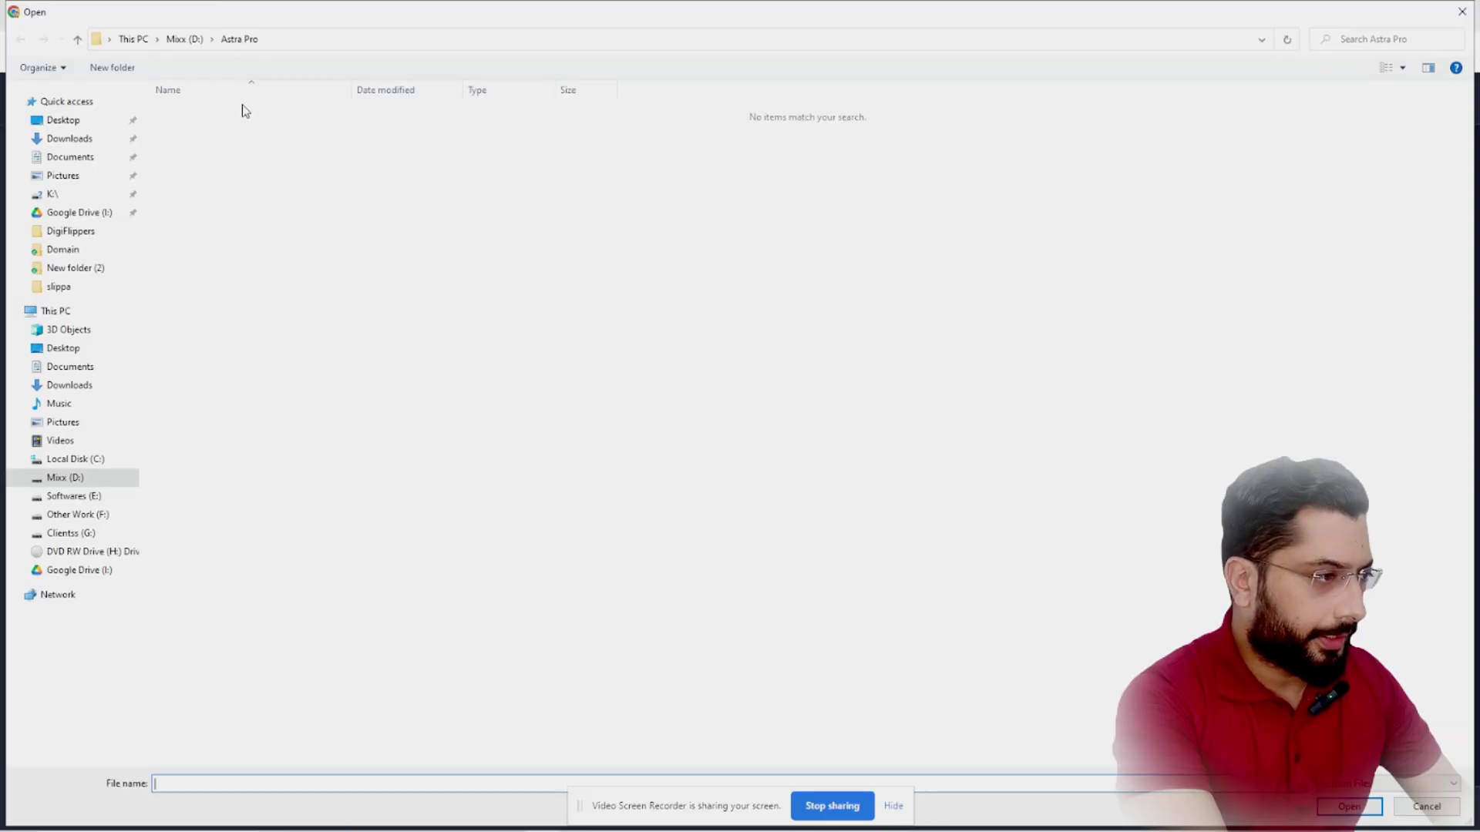
{"action": "left_click", "coordinate": [68, 120]}
{"action": "left_click", "coordinate": [205, 164]}
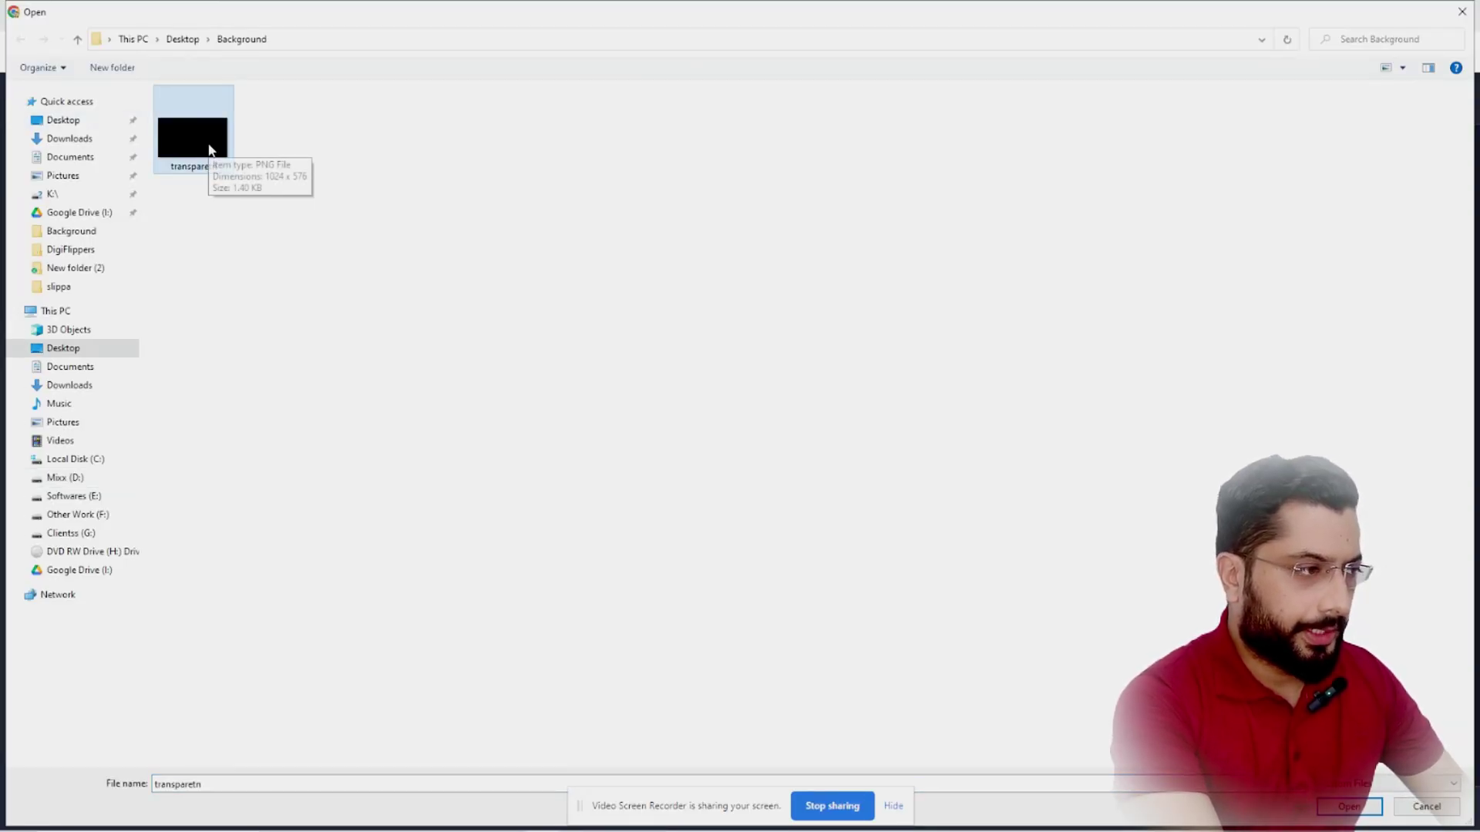
{"action": "double_click", "coordinate": [210, 148]}
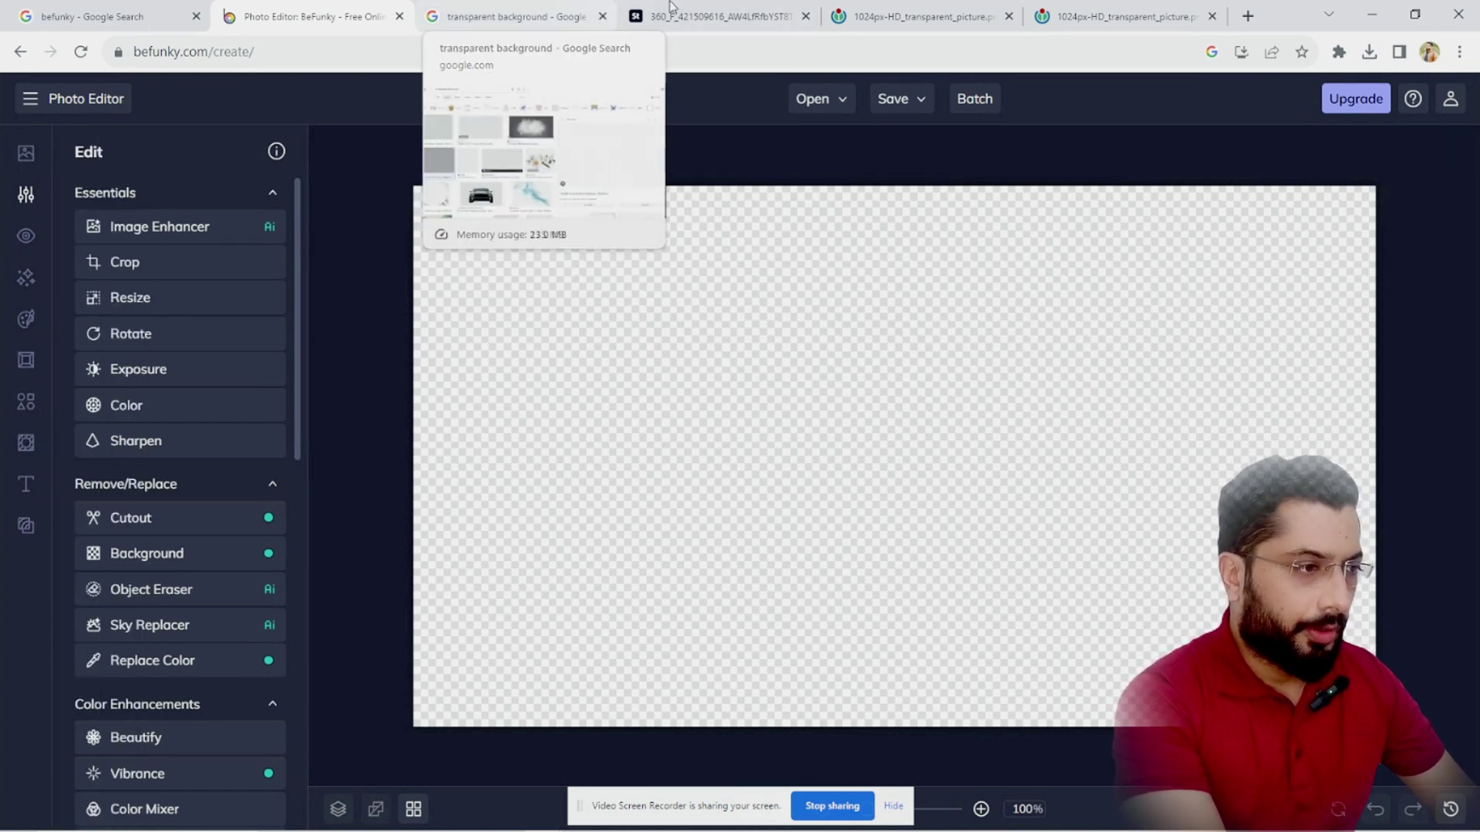
Close the three leftover browser tabs holding the Adobe Stock and Wikimedia images.
{"action": "left_click", "coordinate": [804, 17]}
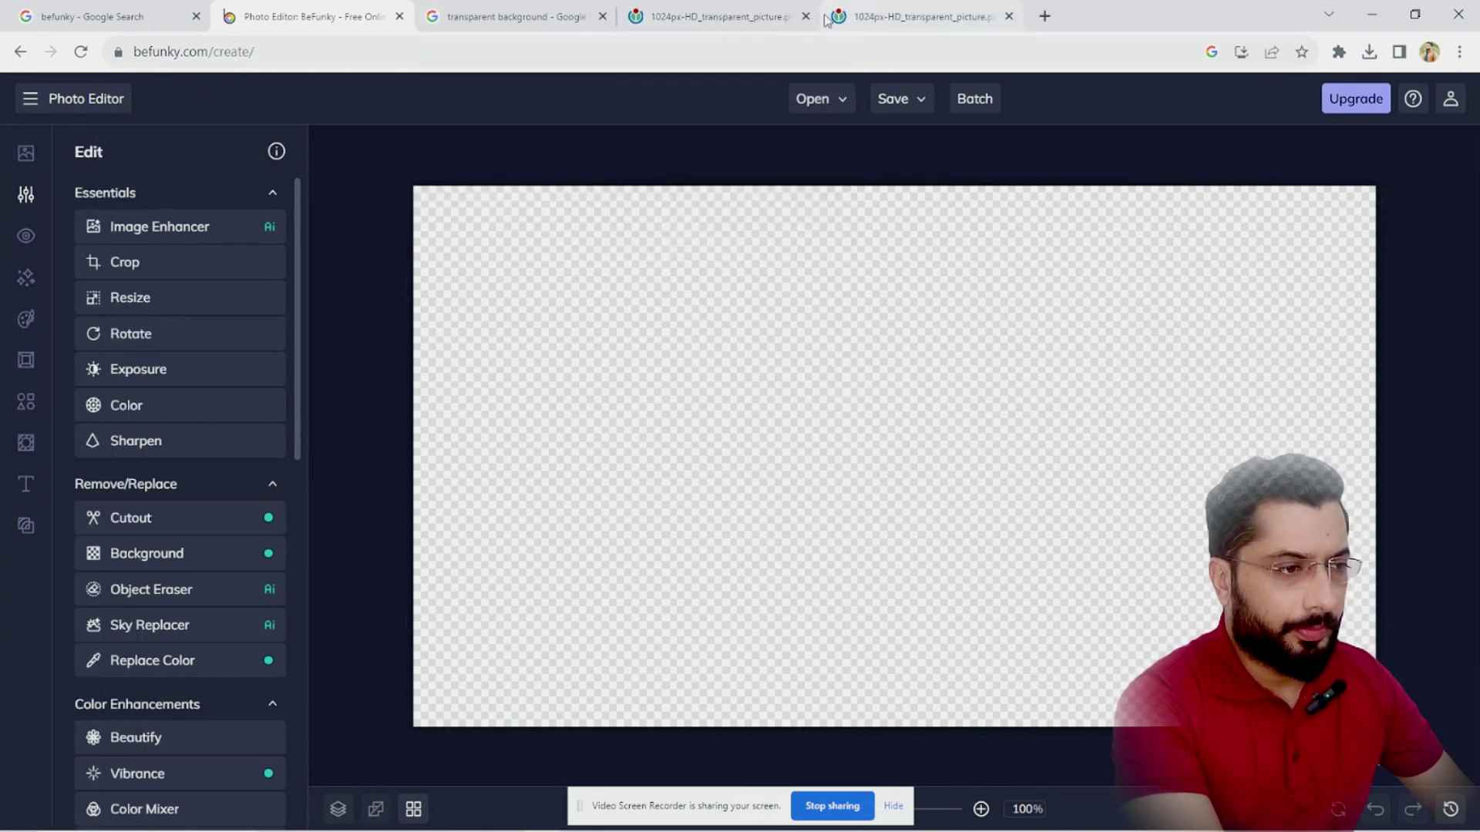
{"action": "left_click", "coordinate": [804, 17]}
{"action": "left_click", "coordinate": [804, 17]}
Replace the Google Images search for transparent backgrounds with "pets icon".
{"action": "left_click", "coordinate": [548, 7]}
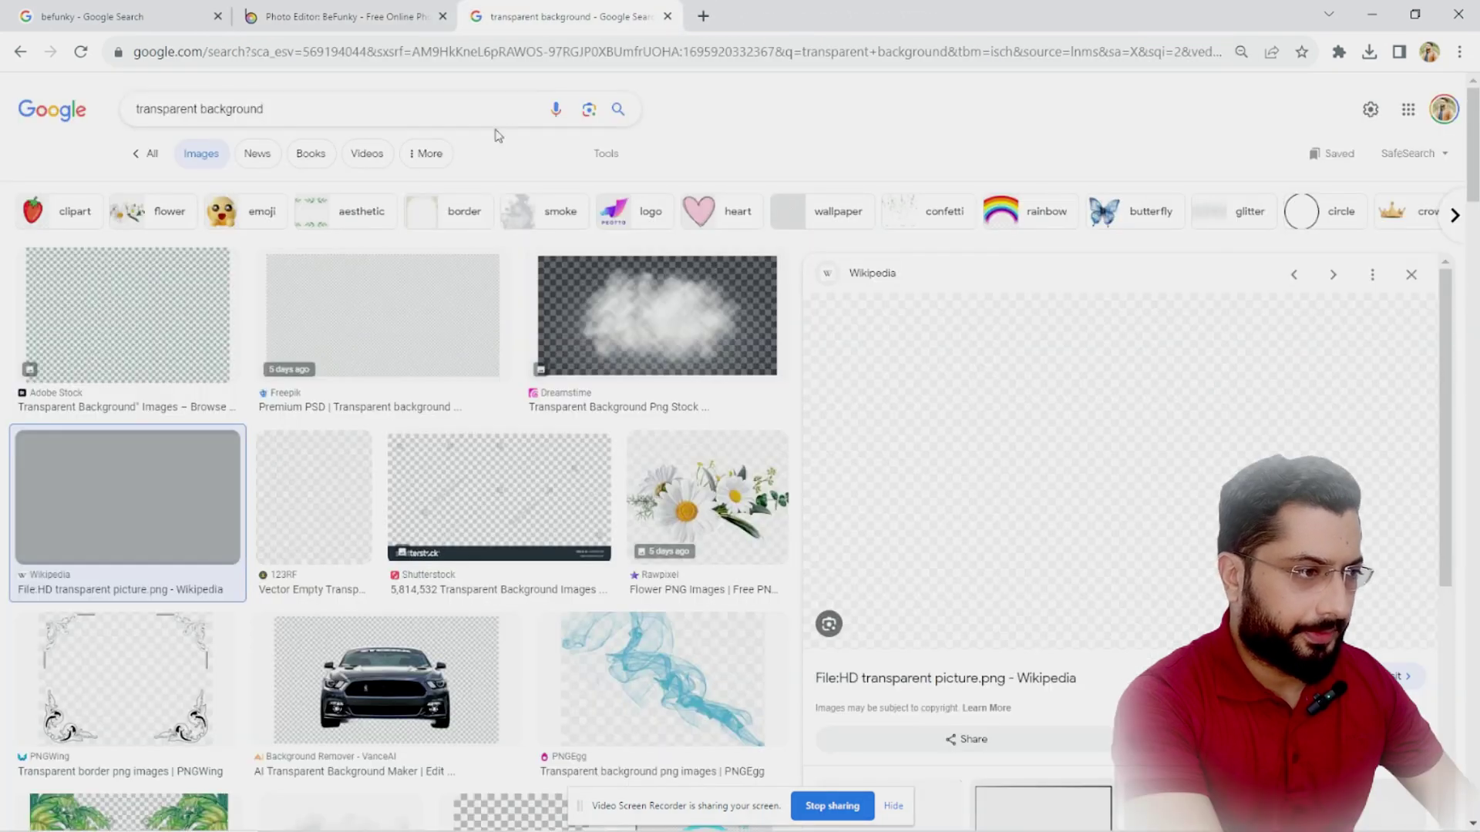
{"action": "left_click", "coordinate": [378, 112]}
{"action": "key", "text": "ctrl+a"}
{"action": "type", "text": "p"}
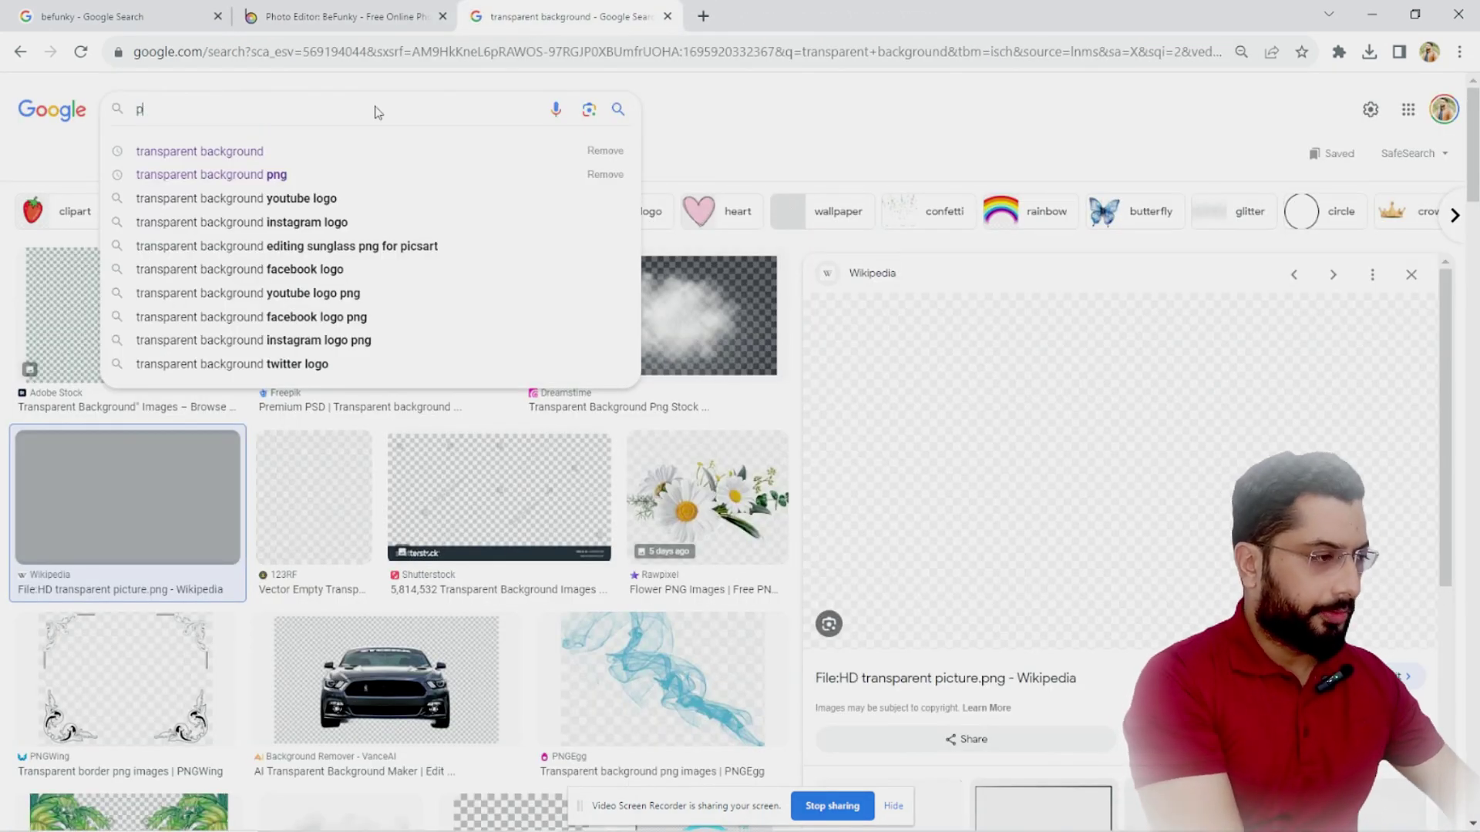
{"action": "type", "text": "ets"}
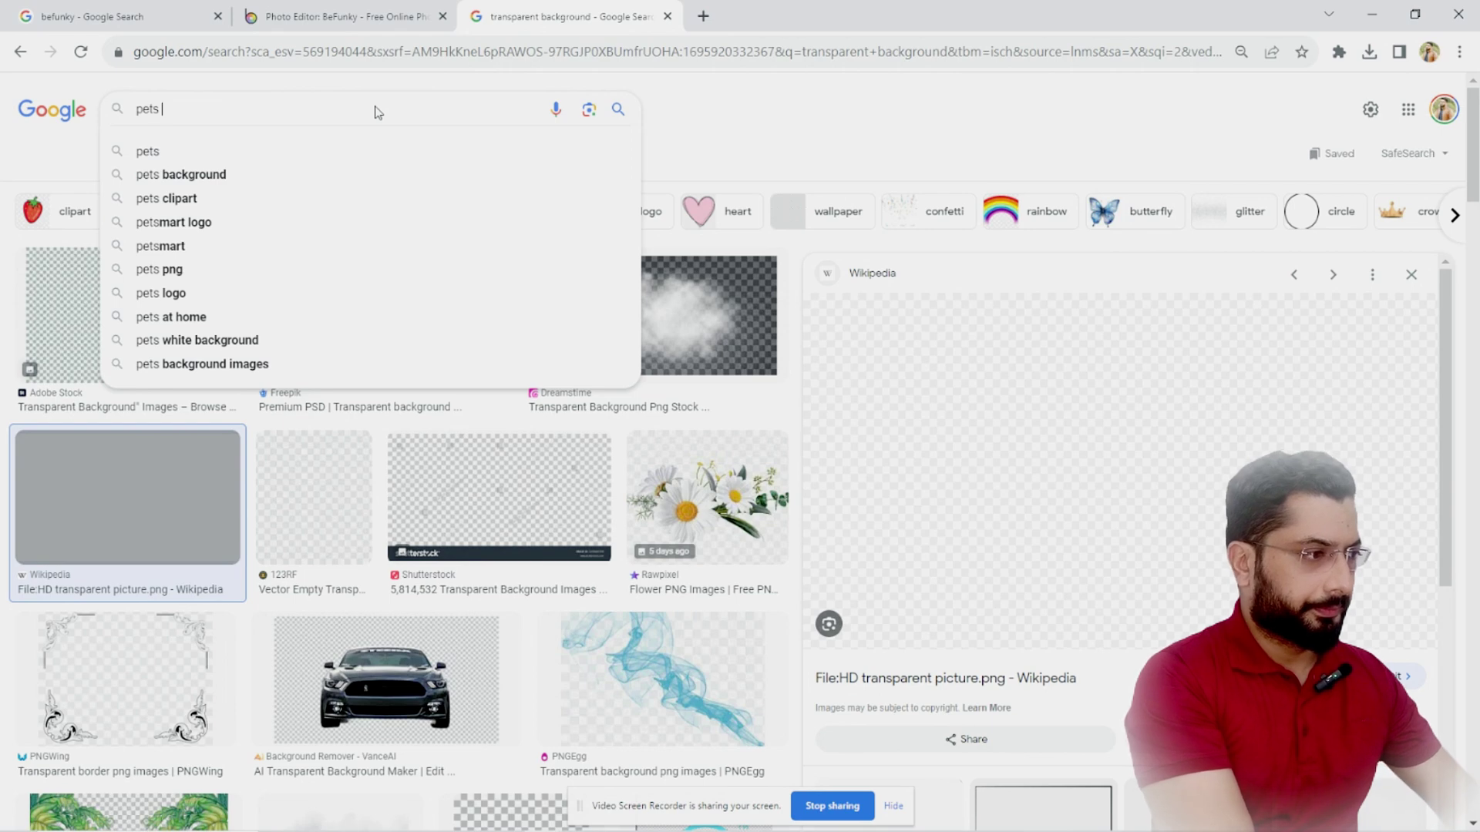
{"action": "type", "text": " icon"}
{"action": "key", "text": "Return"}
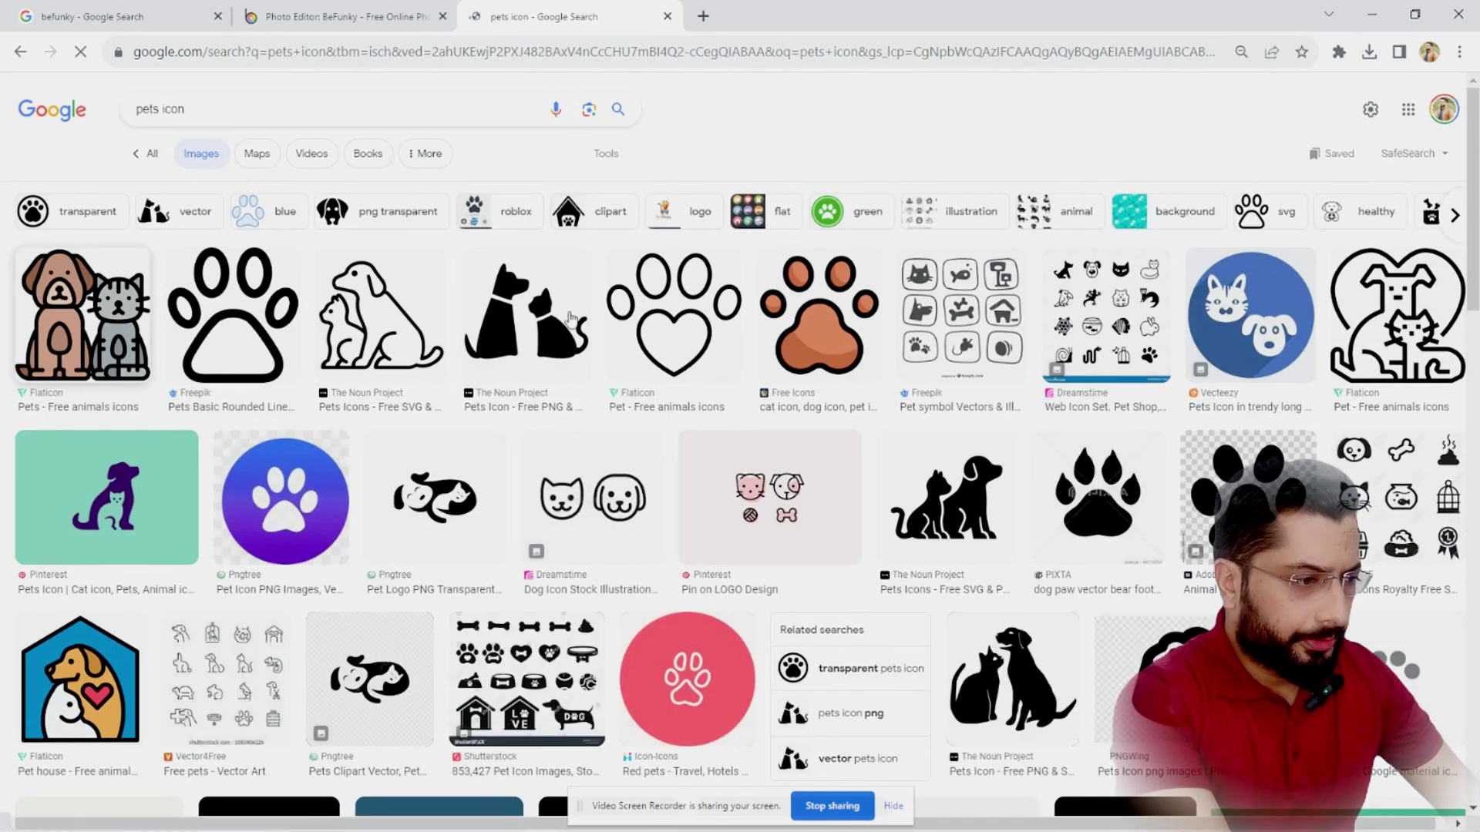
Examine the pets icon image results for a suitable pet graphic.
{"action": "scroll", "coordinate": [374, 387], "scroll_direction": "down", "scroll_amount": 8}
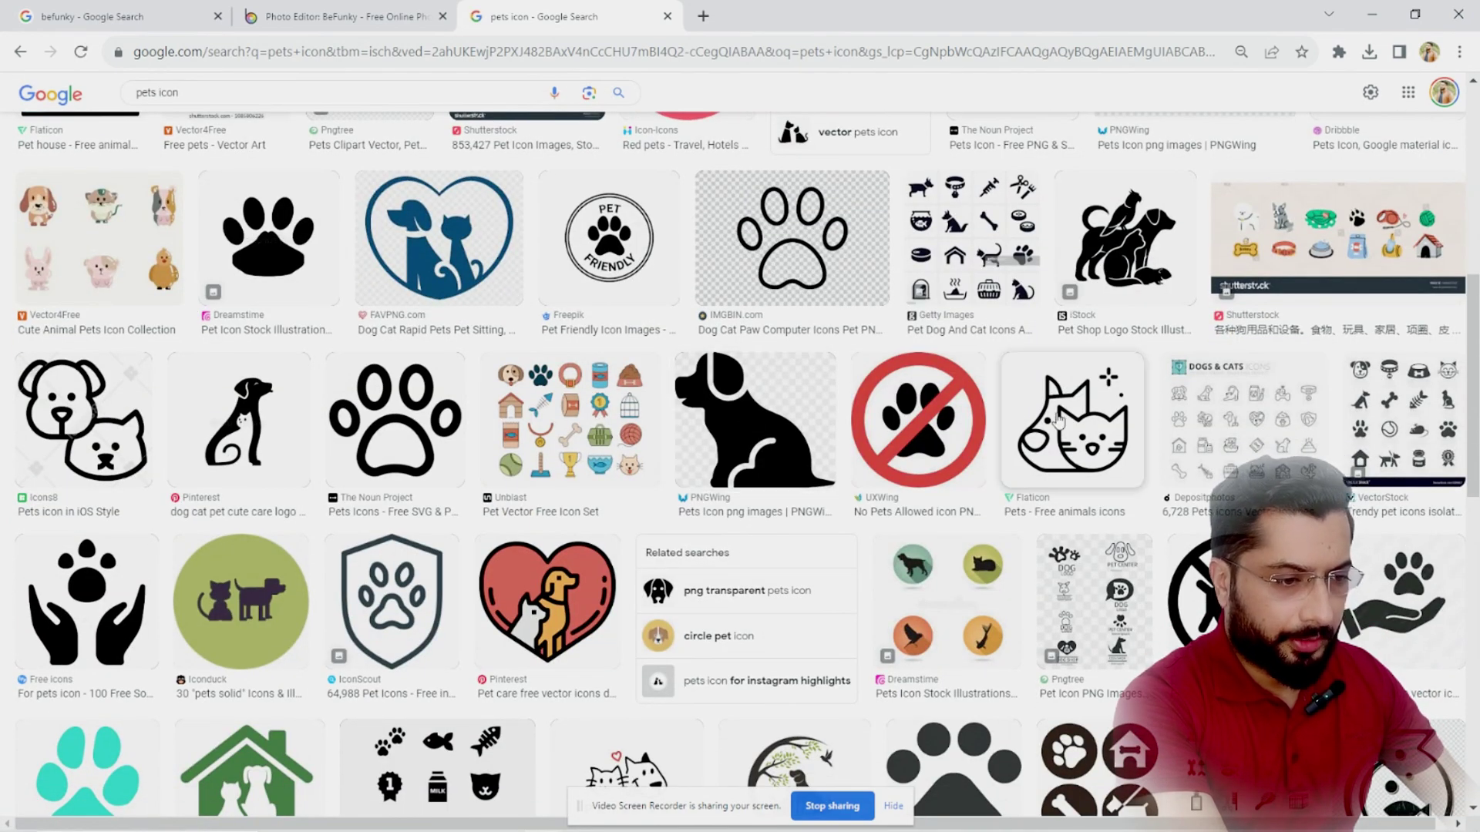
{"action": "scroll", "coordinate": [232, 420], "scroll_direction": "down", "scroll_amount": 2}
{"action": "scroll", "coordinate": [231, 339], "scroll_direction": "down", "scroll_amount": 3}
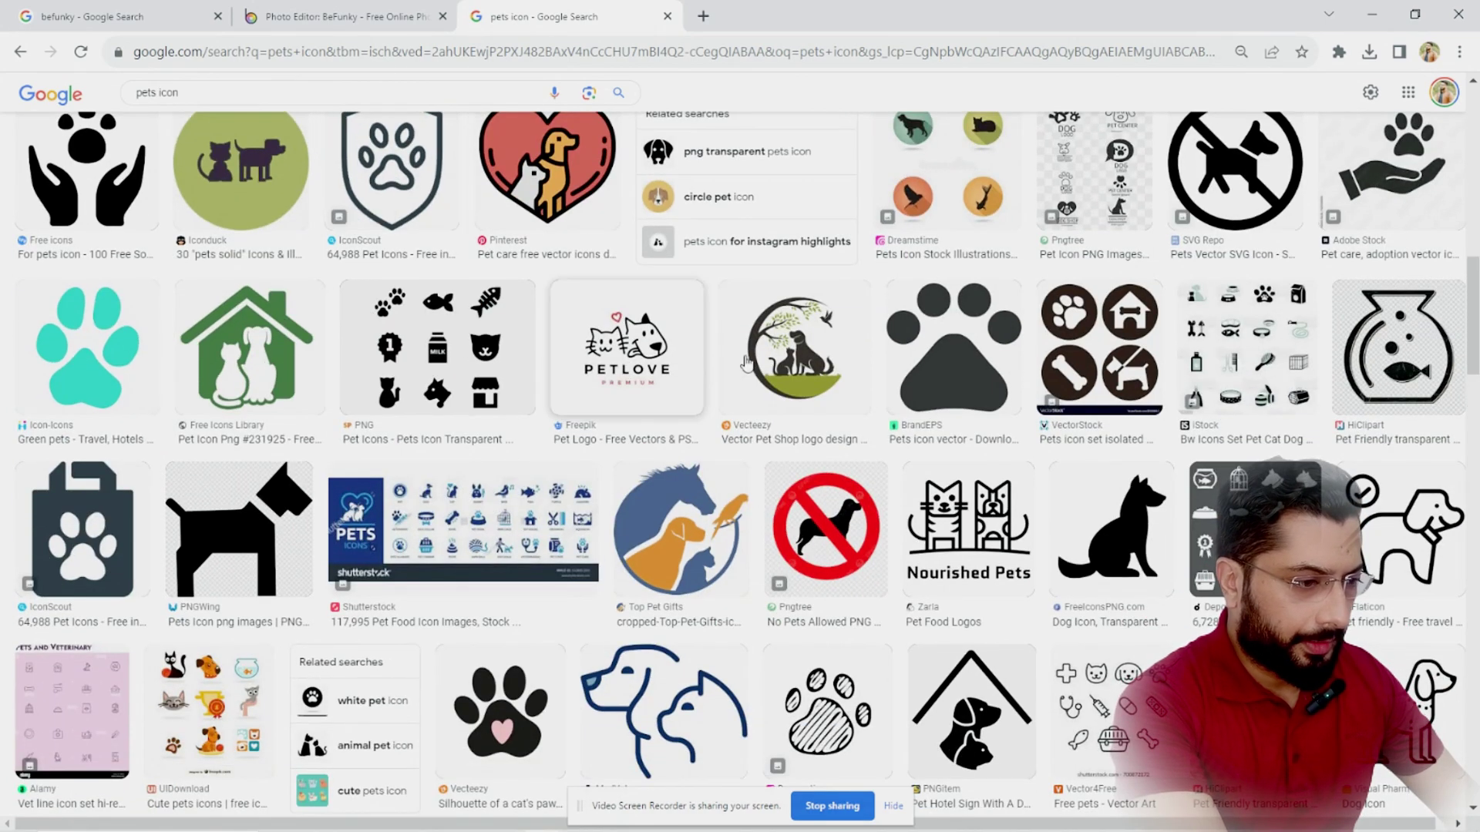
{"action": "scroll", "coordinate": [736, 406], "scroll_direction": "down", "scroll_amount": 2}
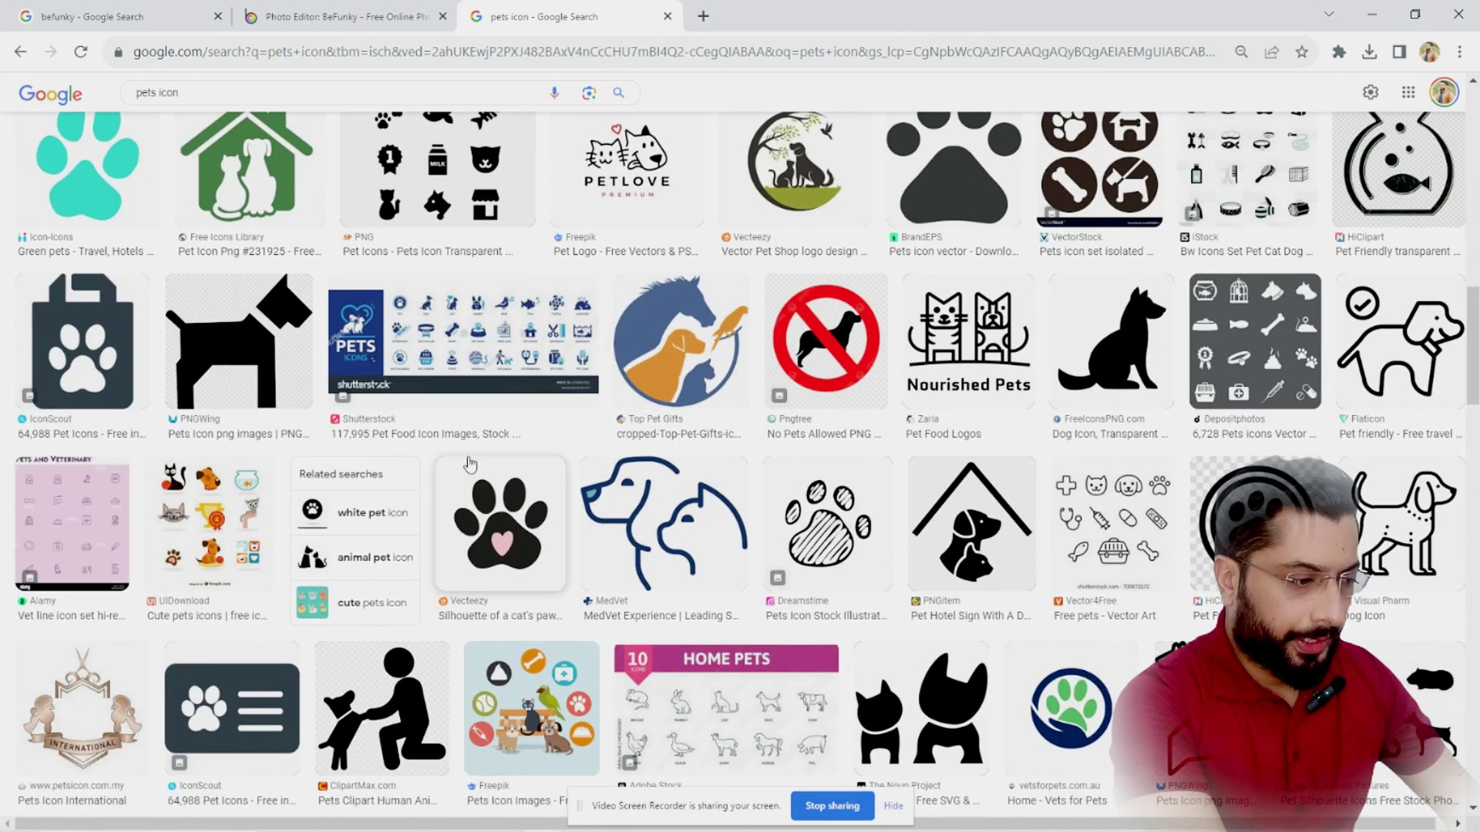
{"action": "scroll", "coordinate": [470, 463], "scroll_direction": "down", "scroll_amount": 2}
{"action": "scroll", "coordinate": [1056, 470], "scroll_direction": "down", "scroll_amount": 2}
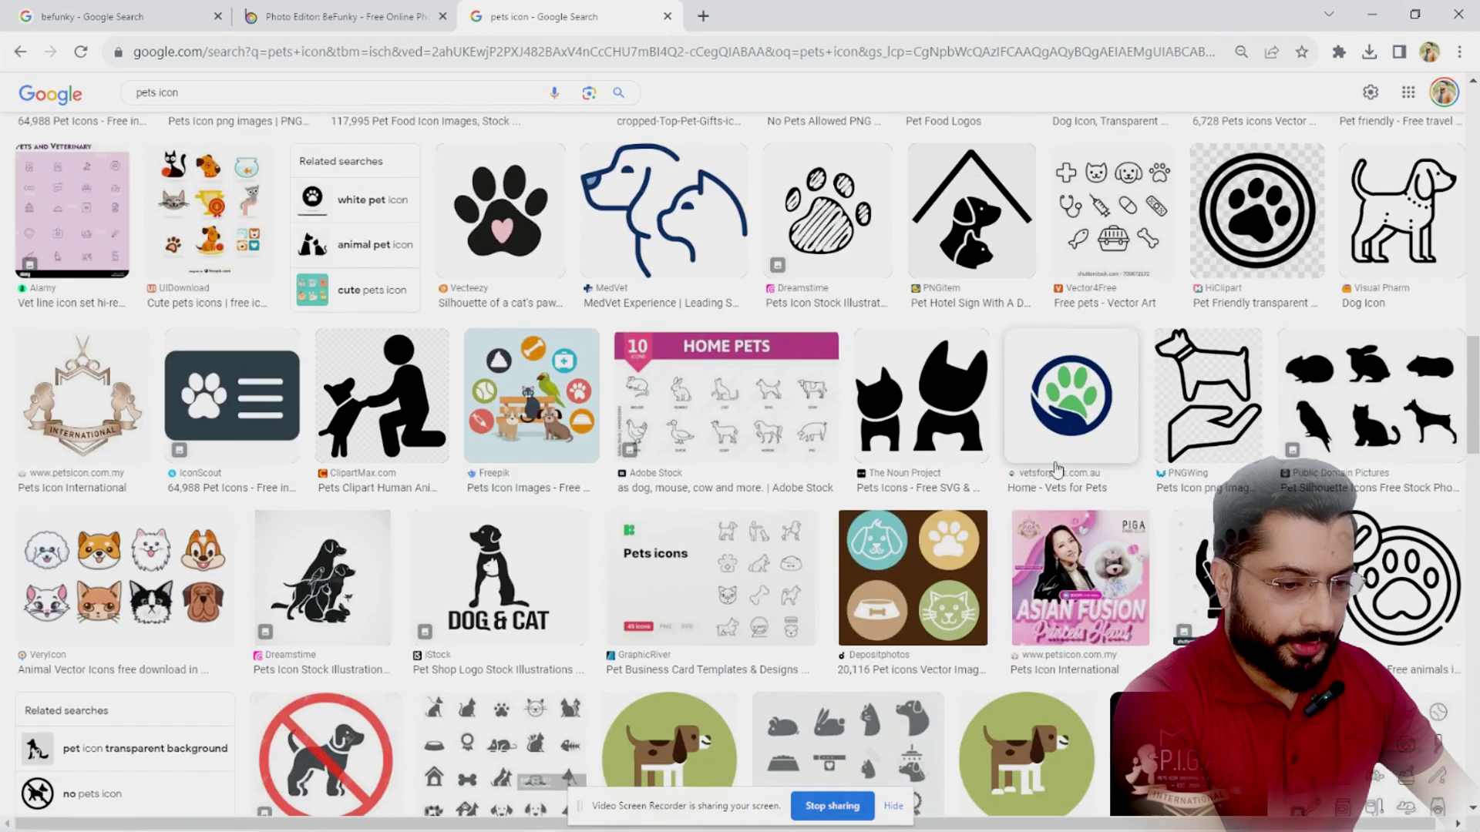
{"action": "scroll", "coordinate": [1056, 470], "scroll_direction": "down", "scroll_amount": 9}
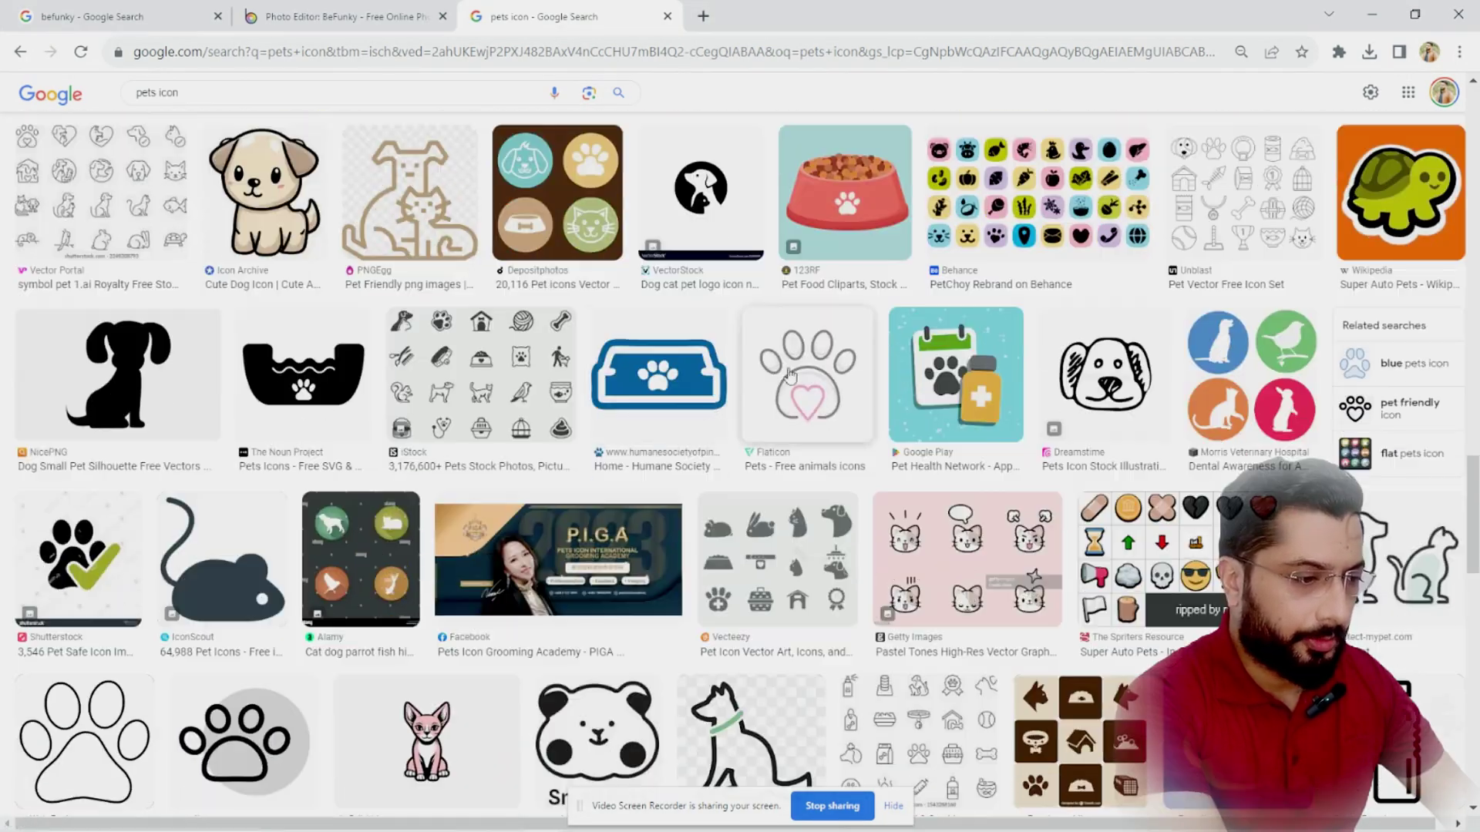
{"action": "scroll", "coordinate": [787, 376], "scroll_direction": "down", "scroll_amount": 5}
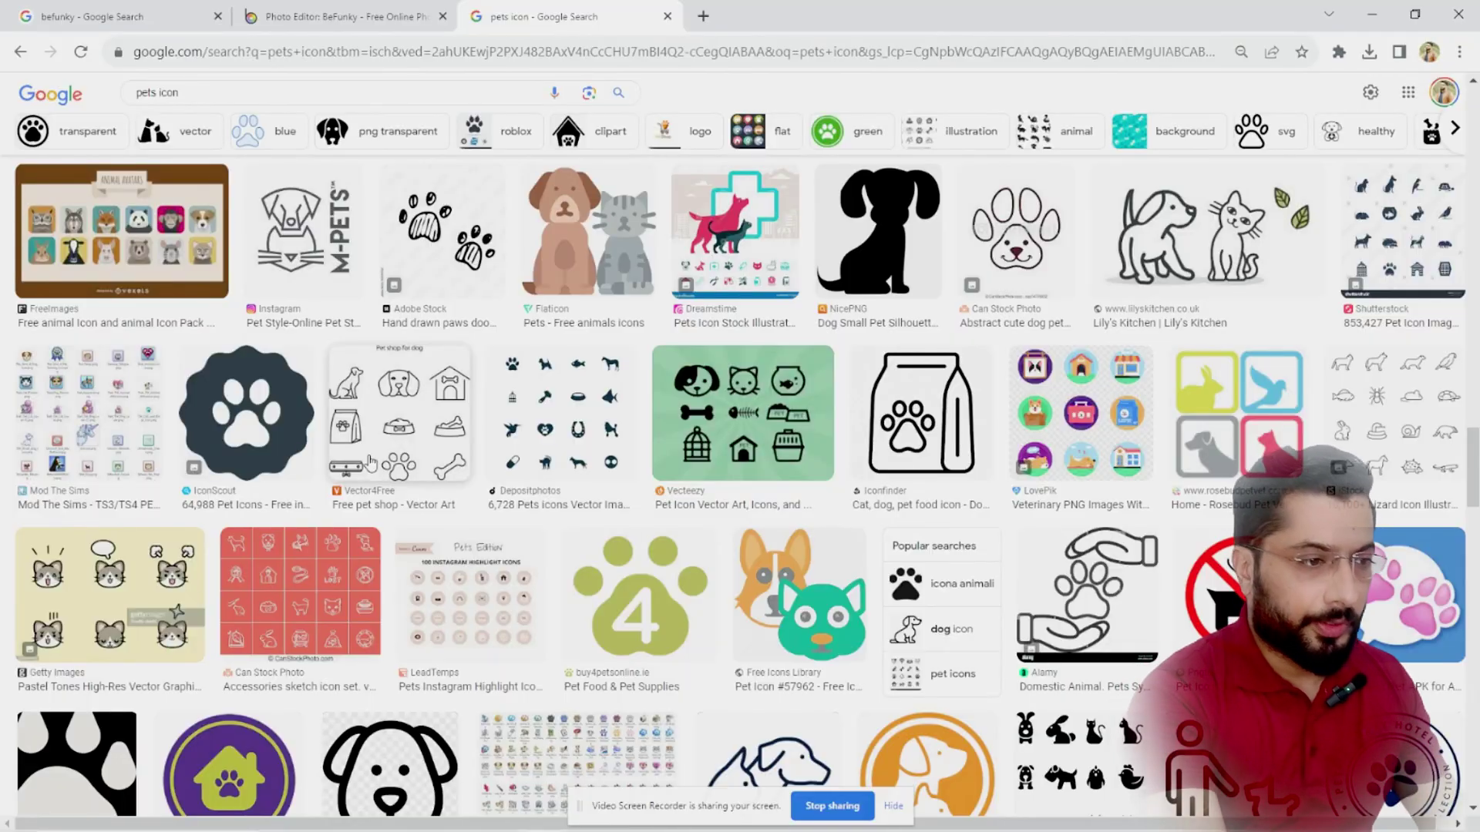
{"action": "scroll", "coordinate": [671, 525], "scroll_direction": "down", "scroll_amount": 15}
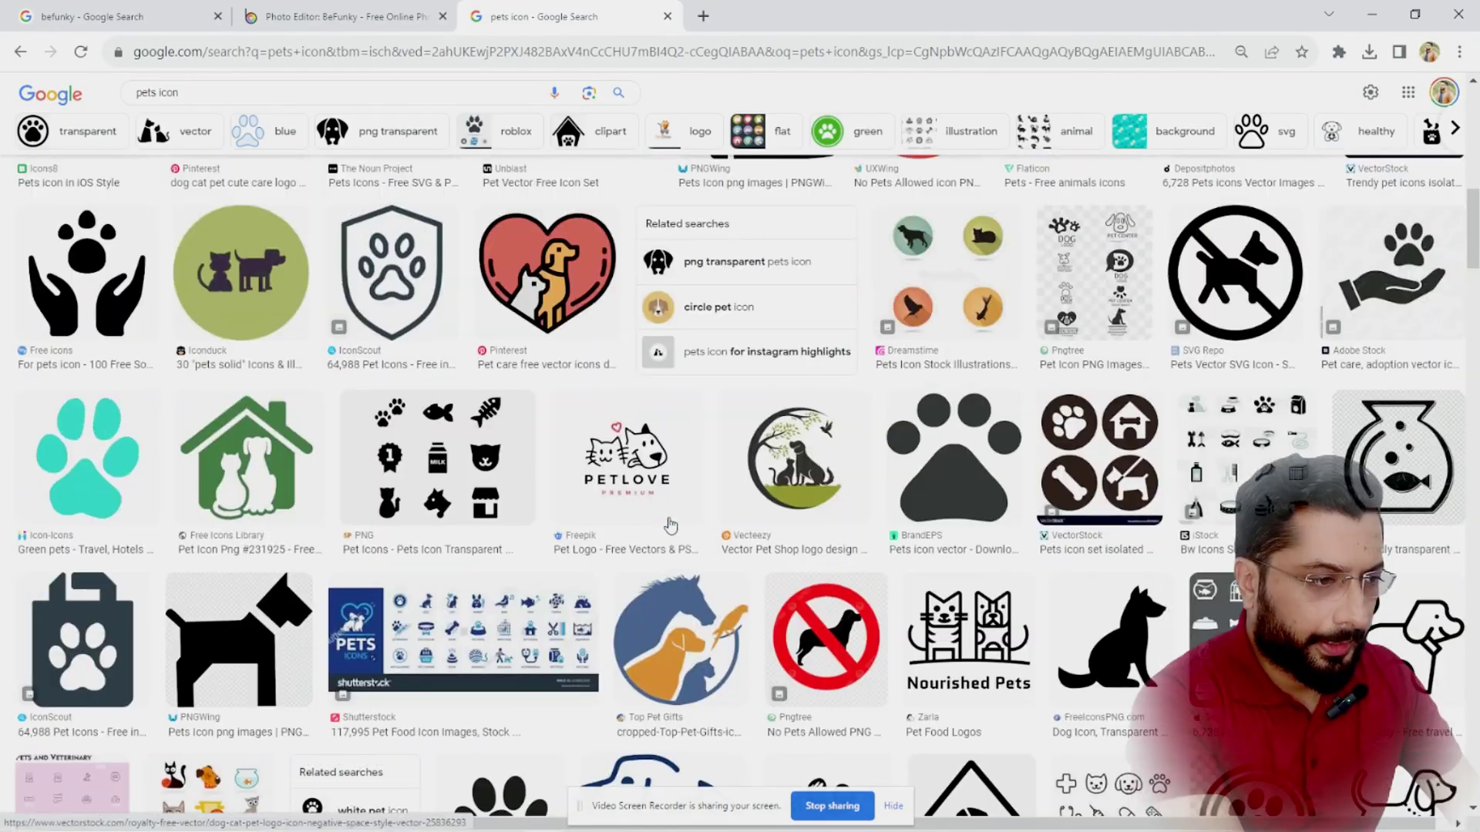
{"action": "scroll", "coordinate": [670, 526], "scroll_direction": "up", "scroll_amount": 15}
Try limiting the pets icon results to Creative Commons licenses and check the images offered.
{"action": "left_click", "coordinate": [607, 158]}
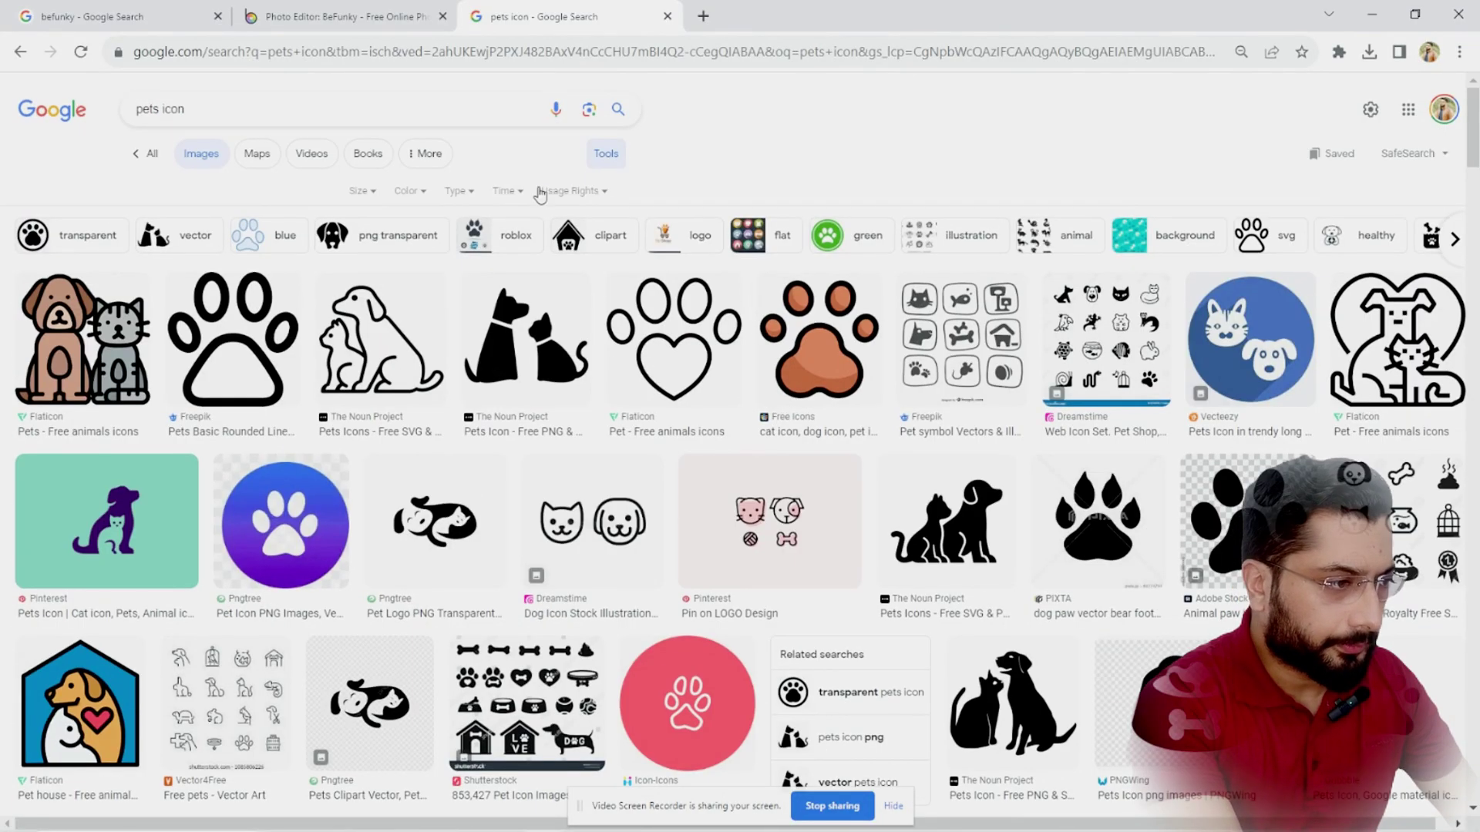
{"action": "left_click", "coordinate": [572, 190]}
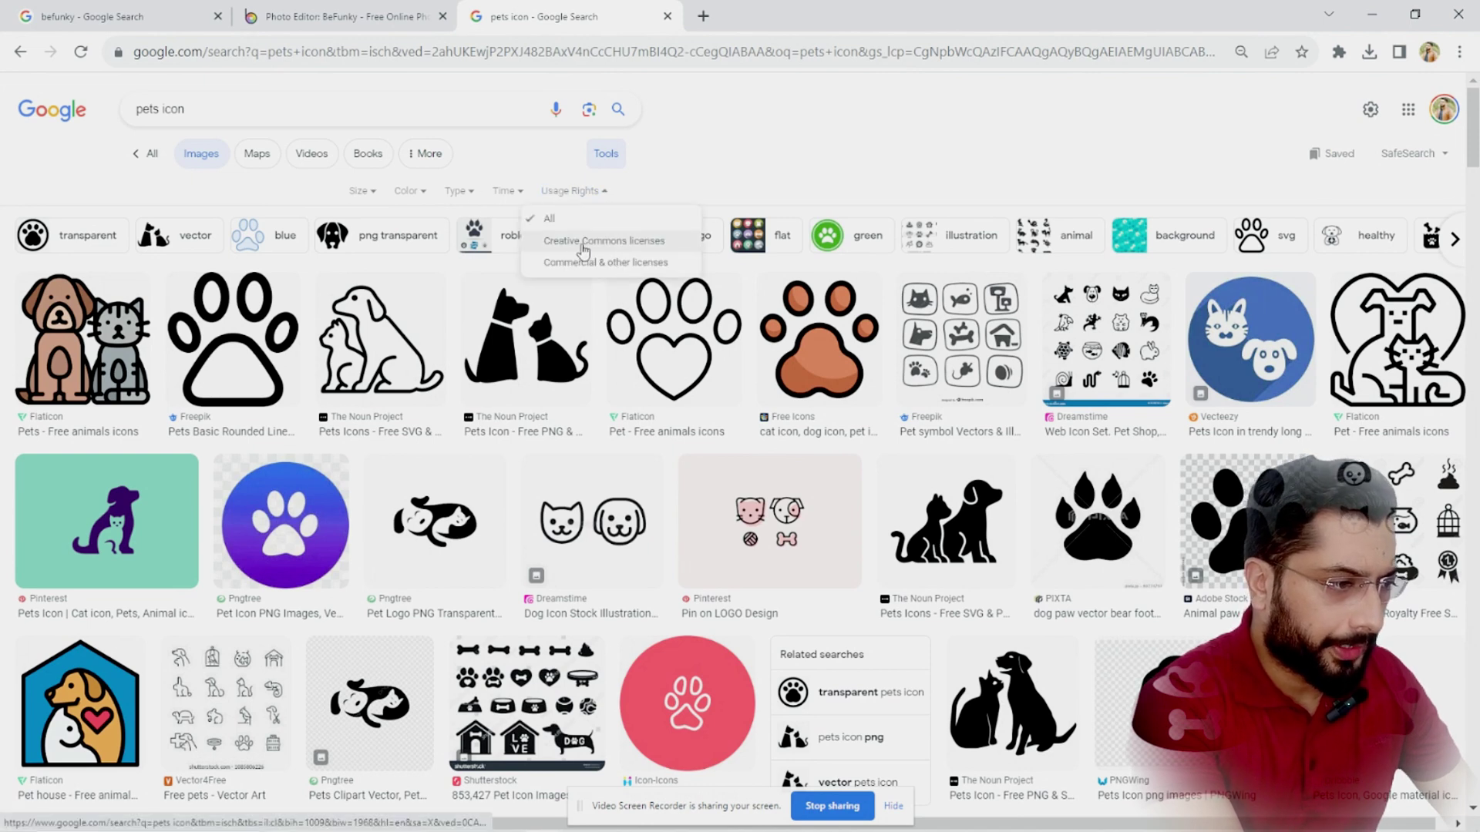
{"action": "left_click", "coordinate": [635, 242]}
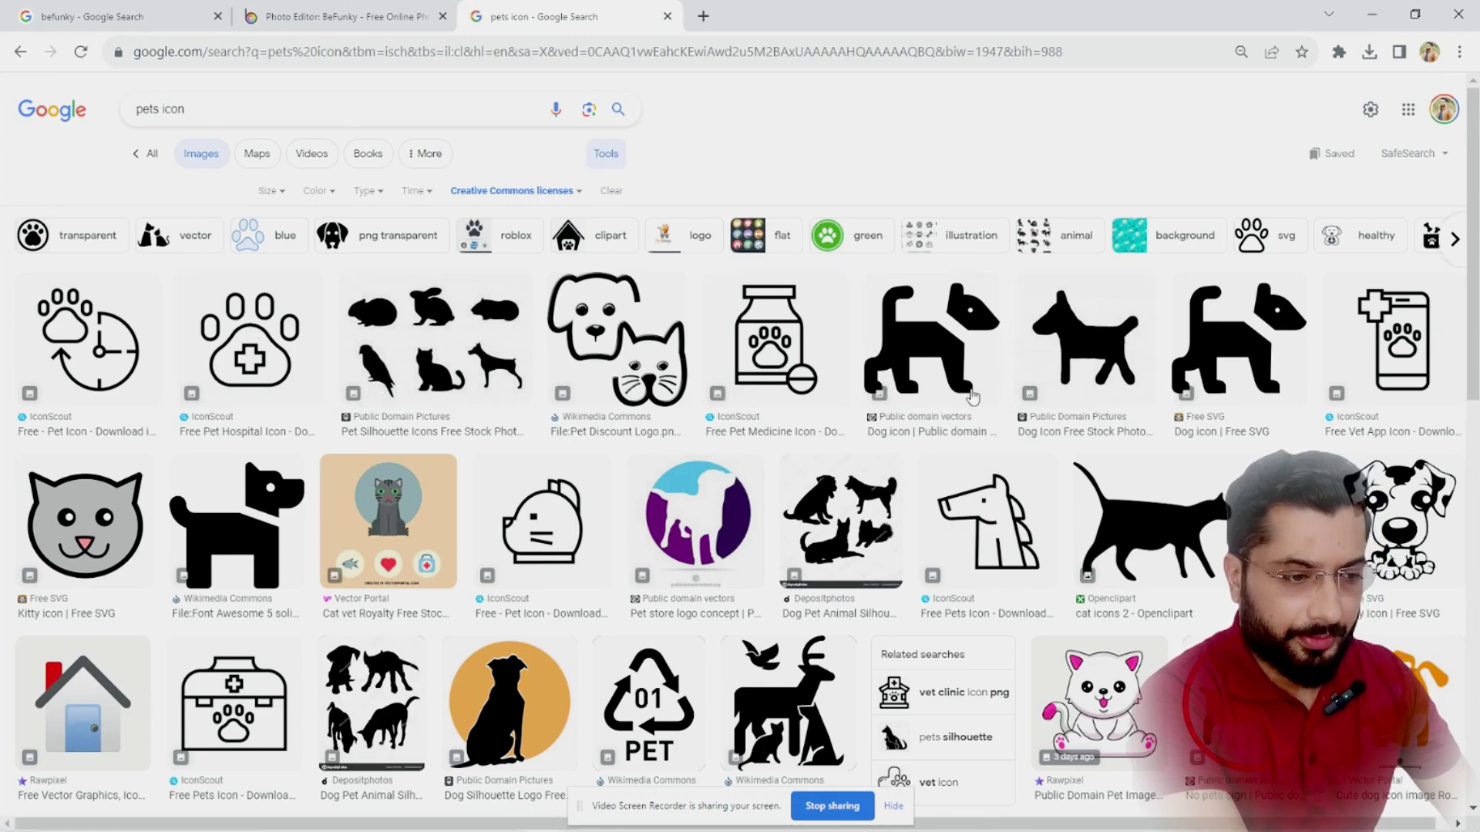
{"action": "scroll", "coordinate": [902, 448], "scroll_direction": "down", "scroll_amount": 2}
{"action": "scroll", "coordinate": [902, 447], "scroll_direction": "down", "scroll_amount": 3}
Narrow the unlicensed-filter pets icon results to transparent images and preview the green house icon with a white cat and dog.
{"action": "key", "text": "alt+Left"}
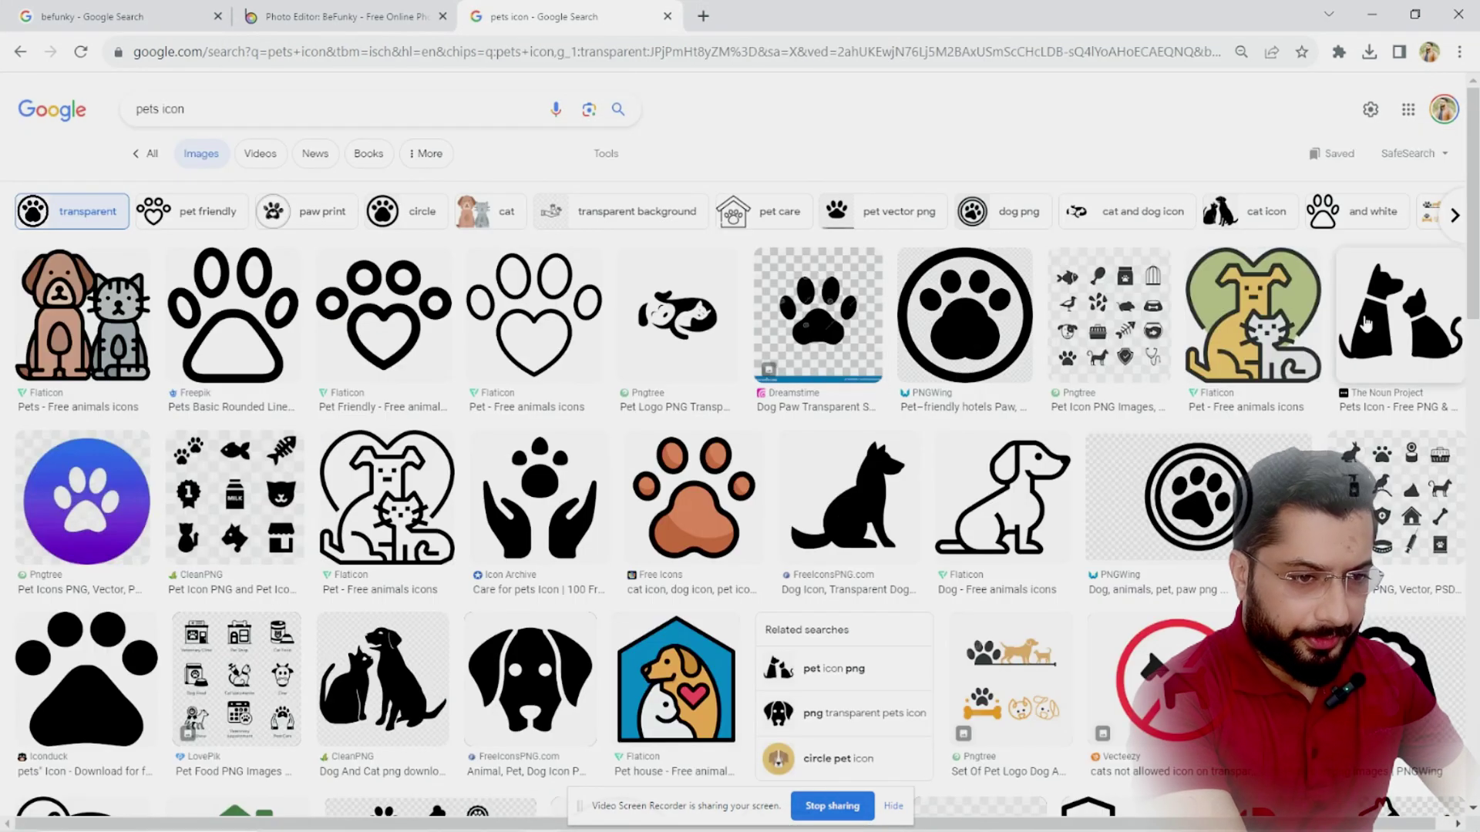
{"action": "scroll", "coordinate": [941, 419], "scroll_direction": "down", "scroll_amount": 5}
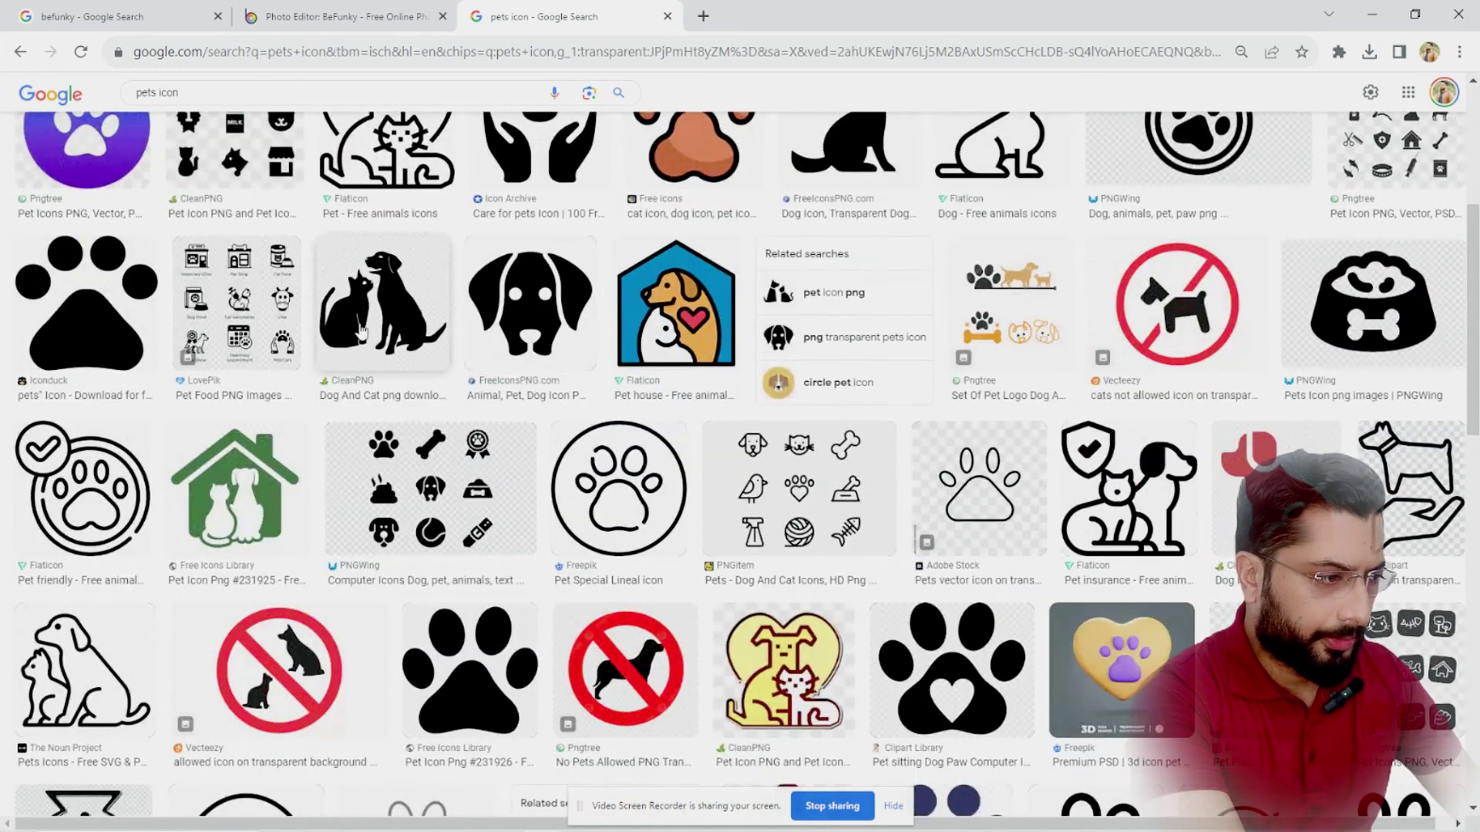
{"action": "scroll", "coordinate": [360, 331], "scroll_direction": "down", "scroll_amount": 3}
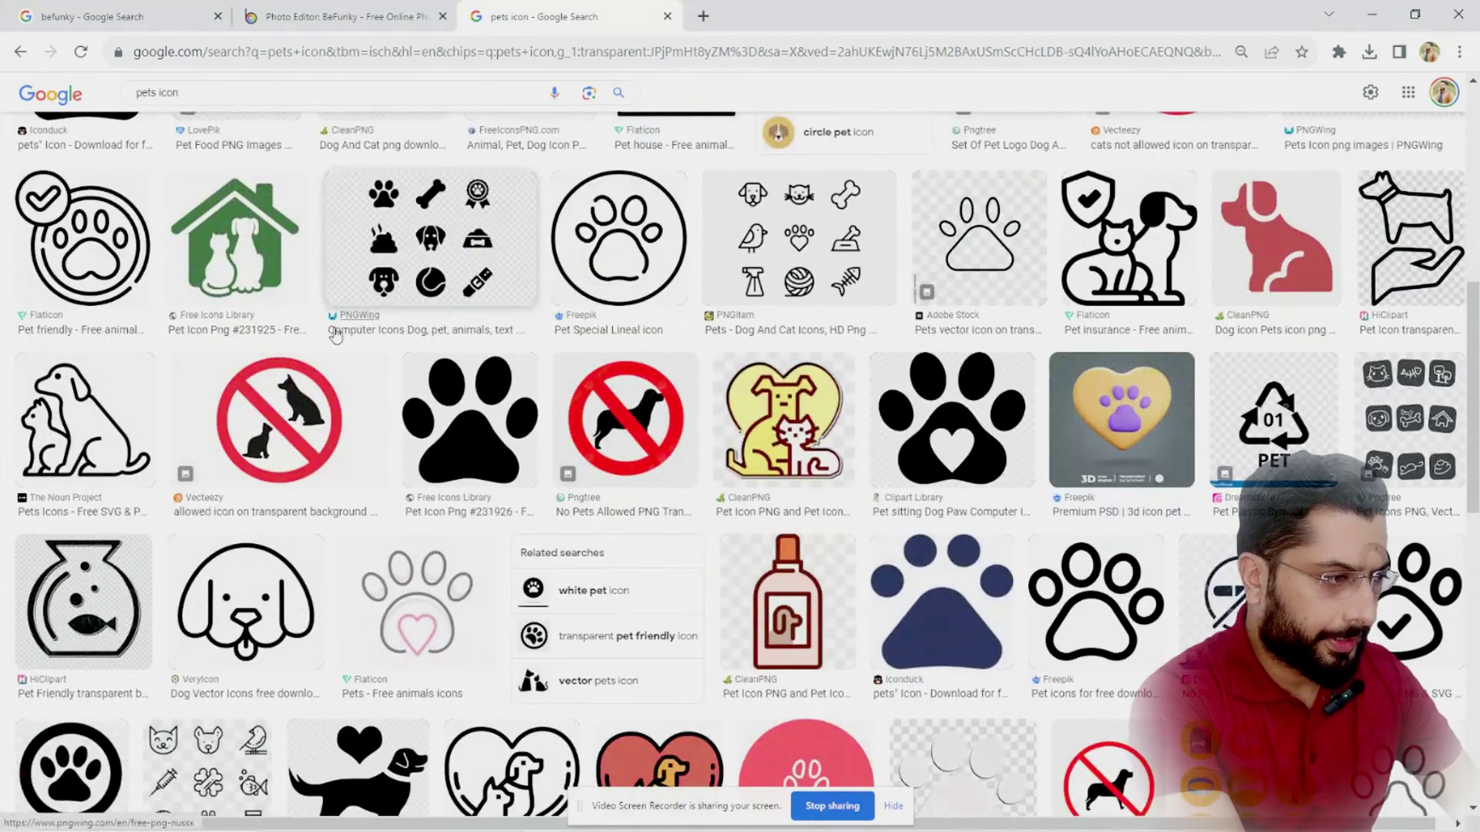
{"action": "left_click", "coordinate": [269, 260]}
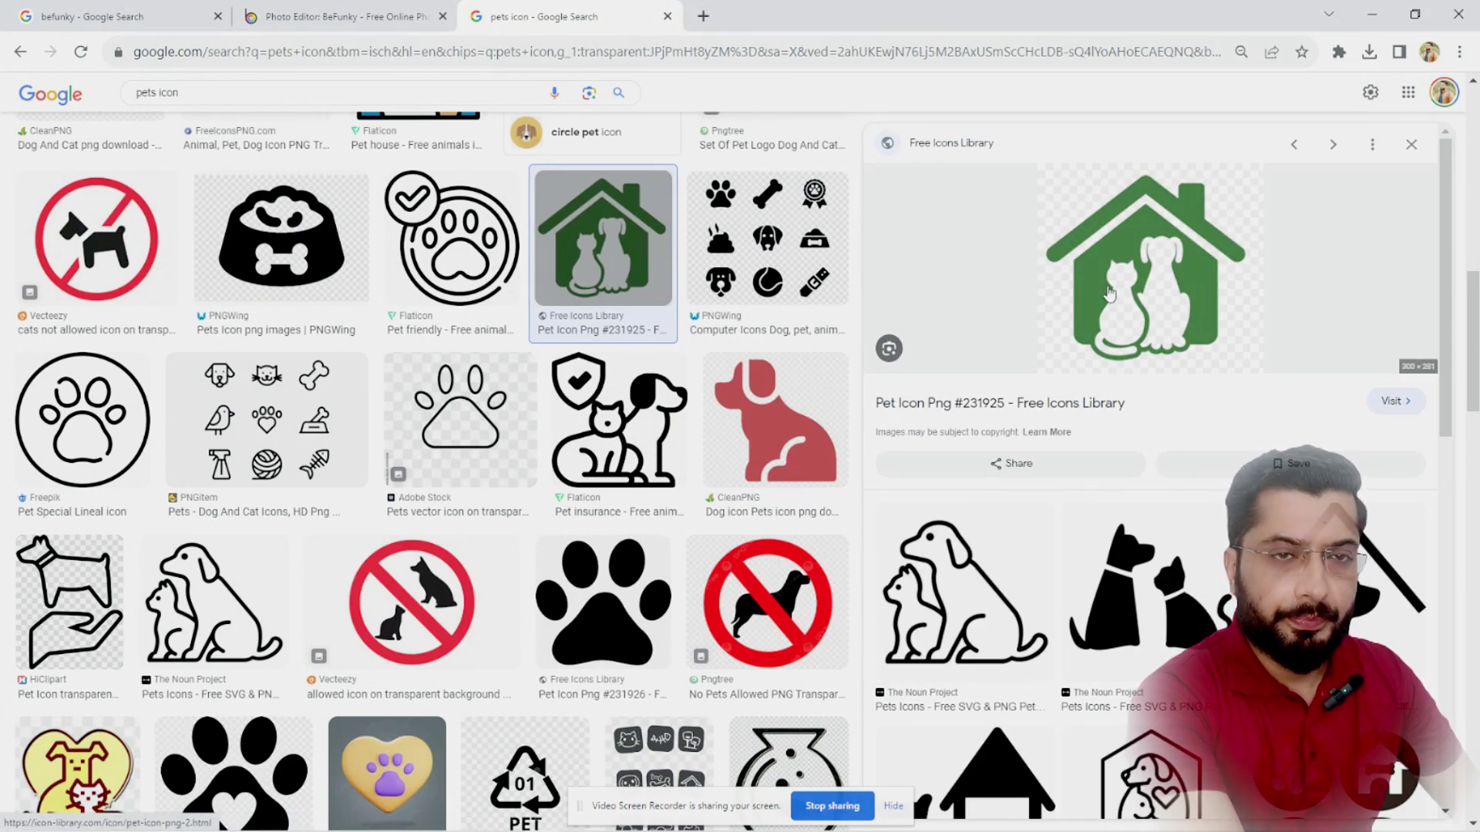
Open the green house pet image in its own tab and save it as "pets icon" in the Desktop's Background folder.
{"action": "right_click", "coordinate": [1115, 252]}
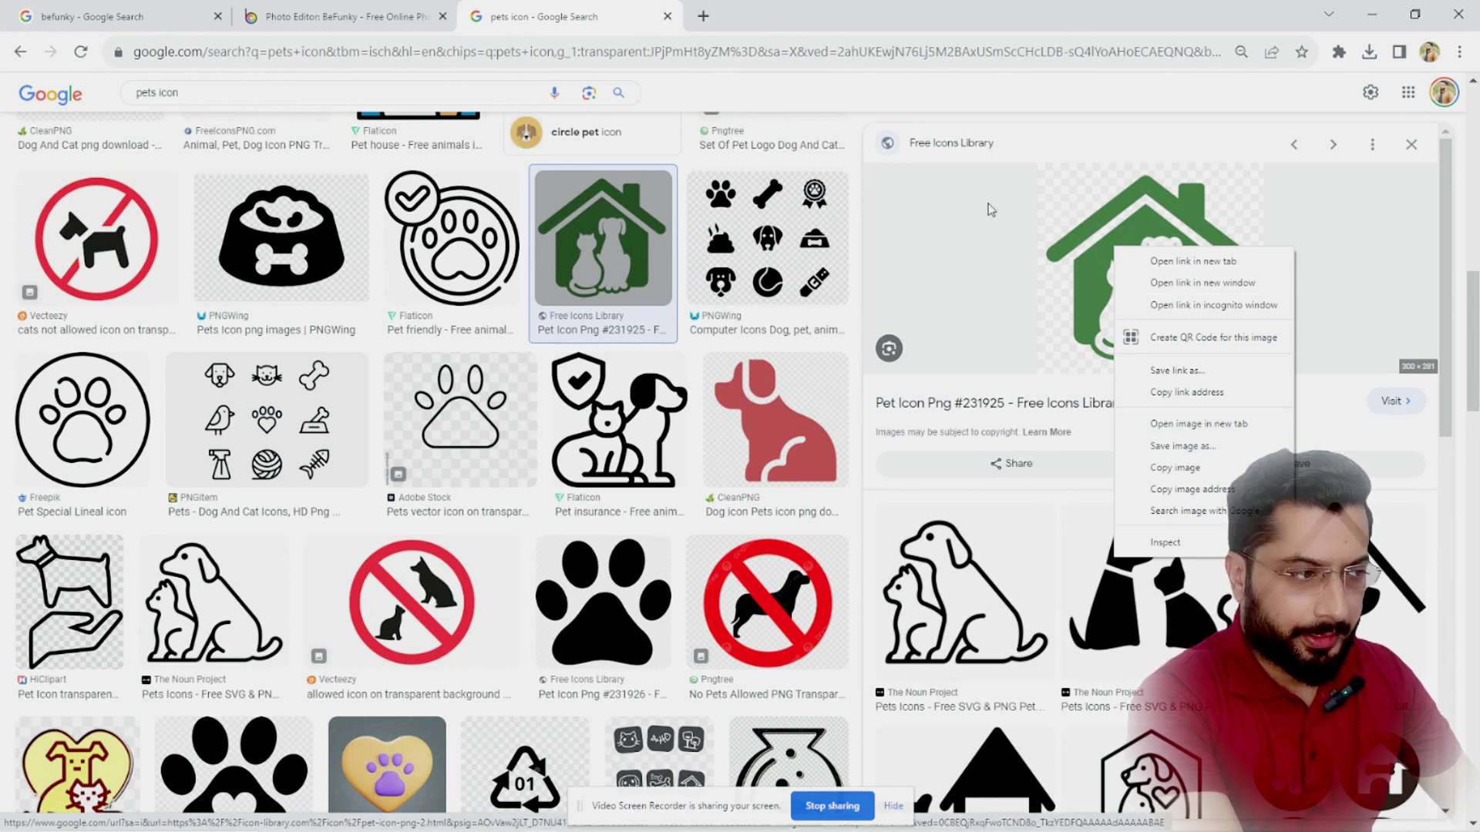
{"action": "left_click", "coordinate": [1165, 423]}
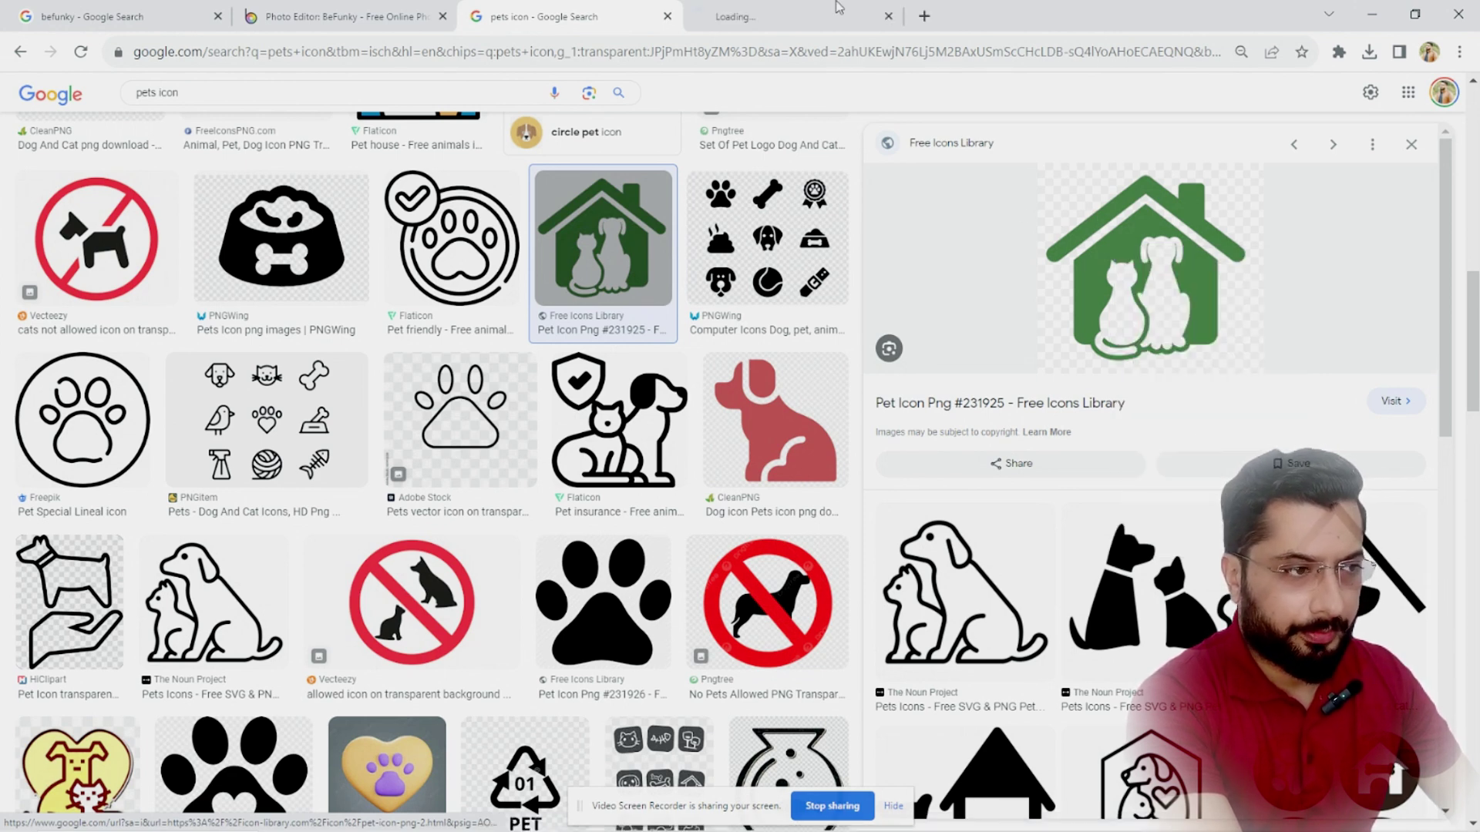
{"action": "left_click", "coordinate": [794, 17]}
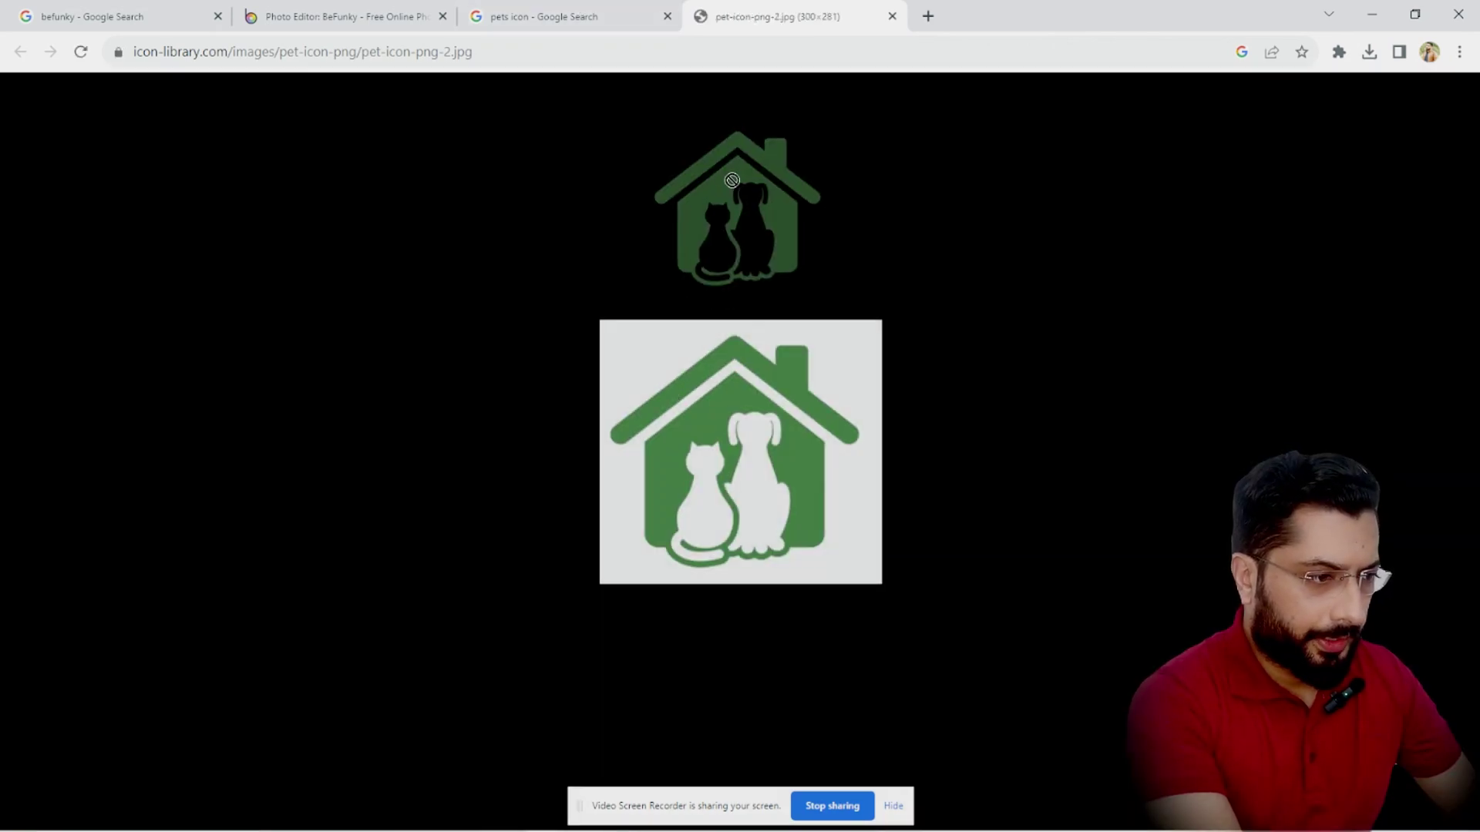
{"action": "left_click_drag", "start_coordinate": [732, 180], "coordinate": [735, 373]}
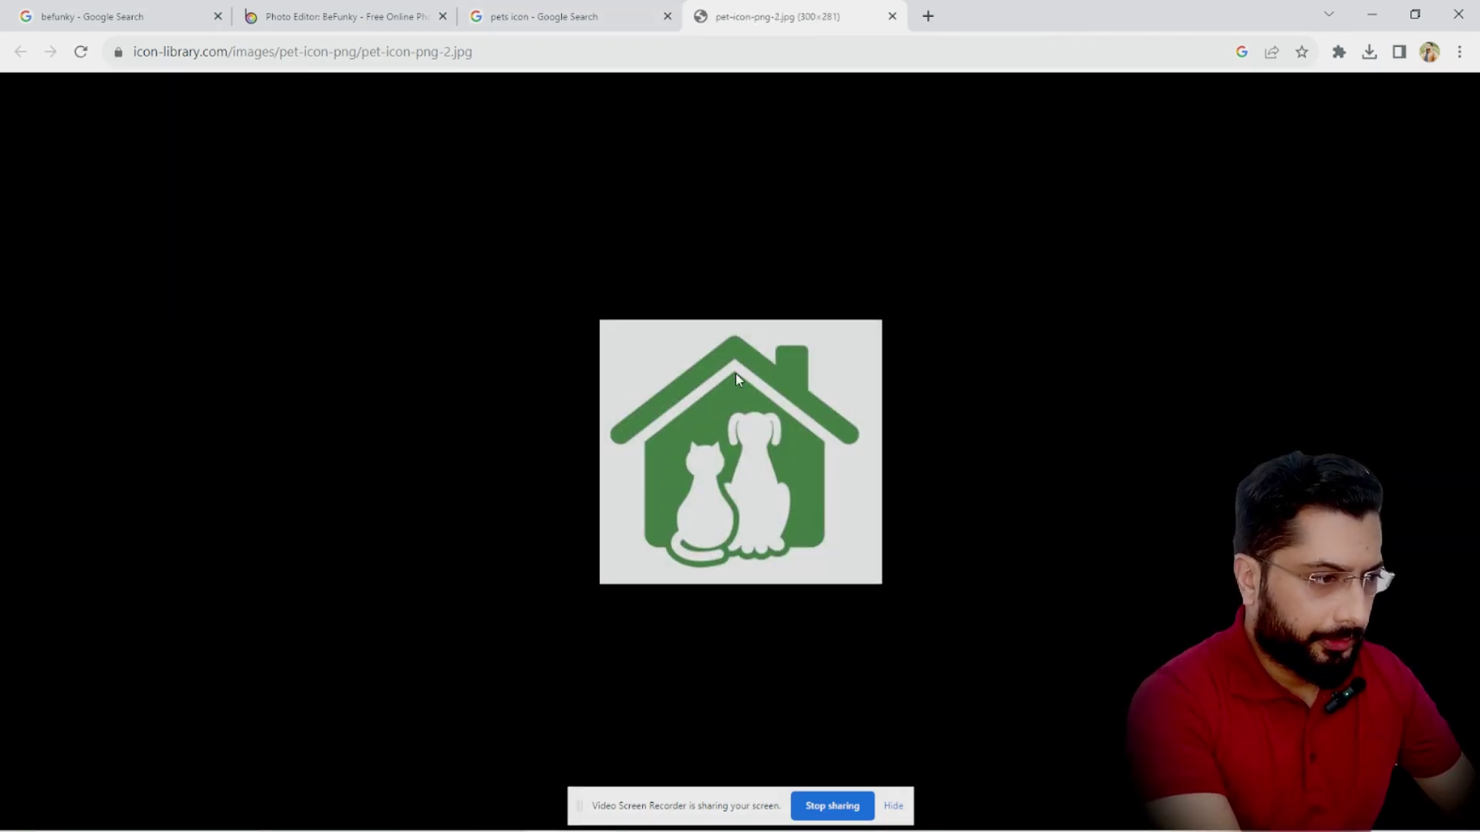
{"action": "right_click", "coordinate": [735, 372]}
{"action": "left_click", "coordinate": [836, 409]}
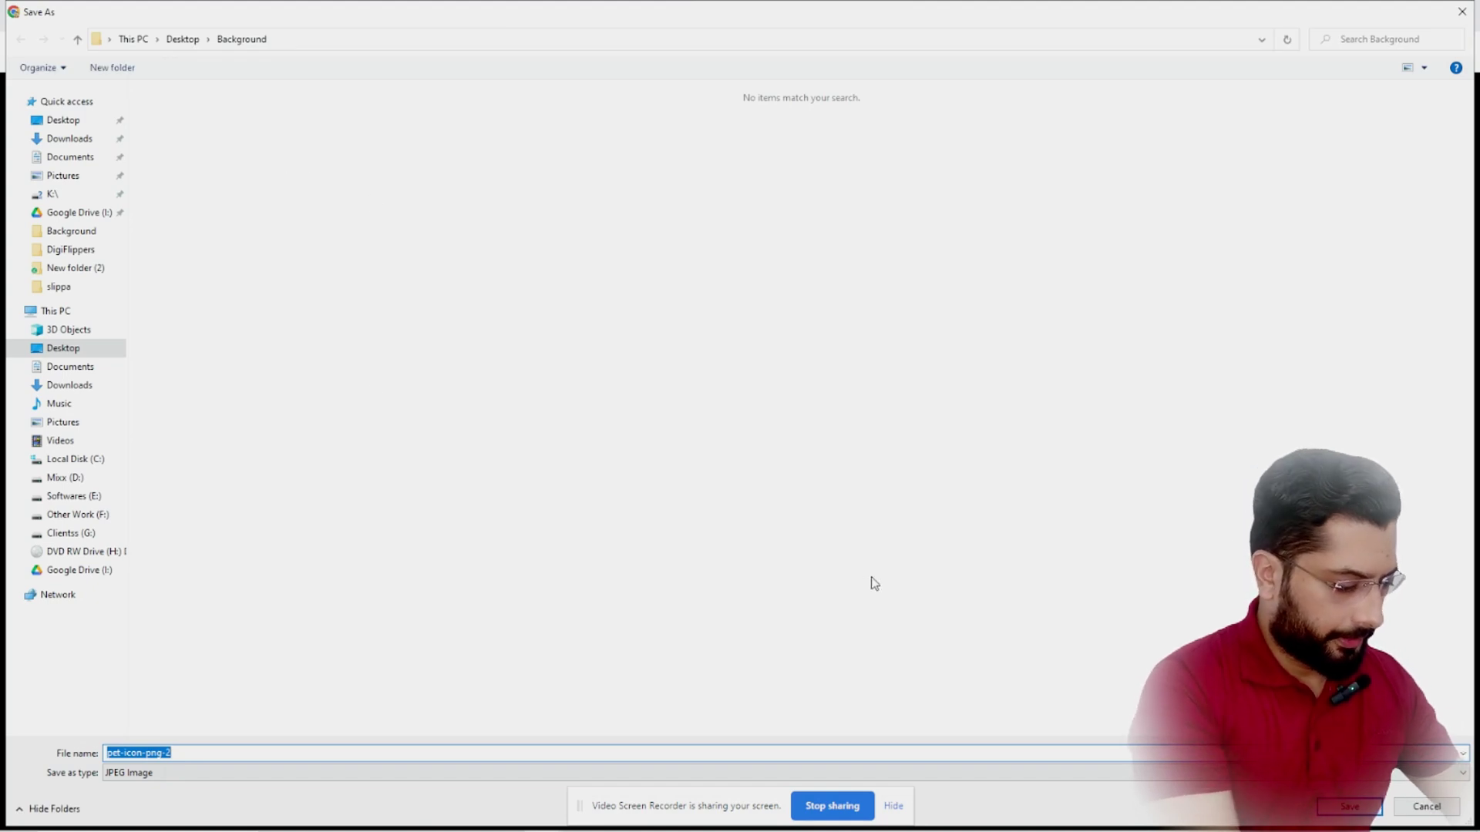
{"action": "type", "text": "pets i"}
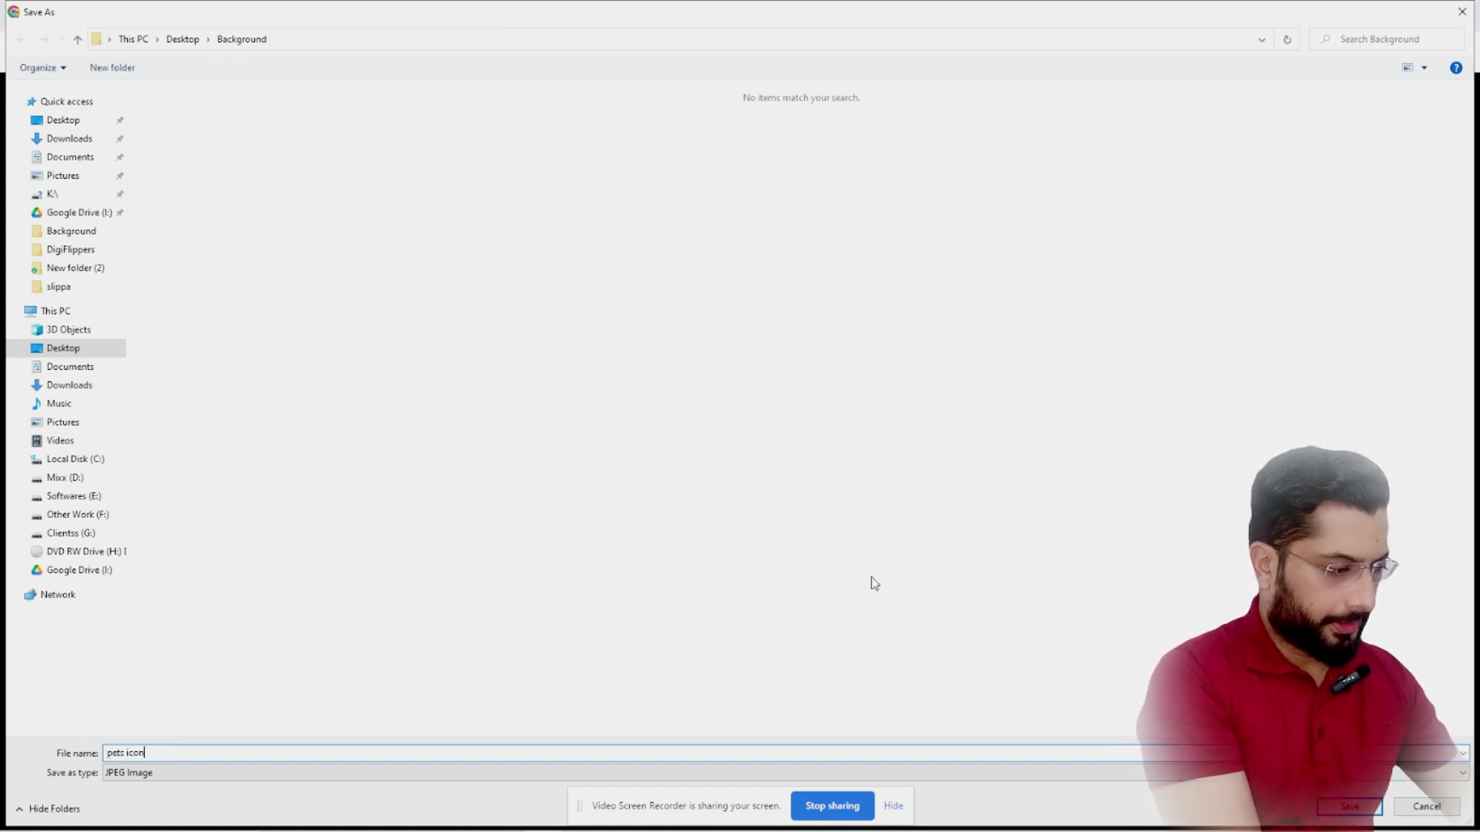
{"action": "key", "text": "Return"}
Switch to the BeFunky Photo Editor and examine its Edit tools, including the Vibrance adjustment.
{"action": "left_click", "coordinate": [314, 12]}
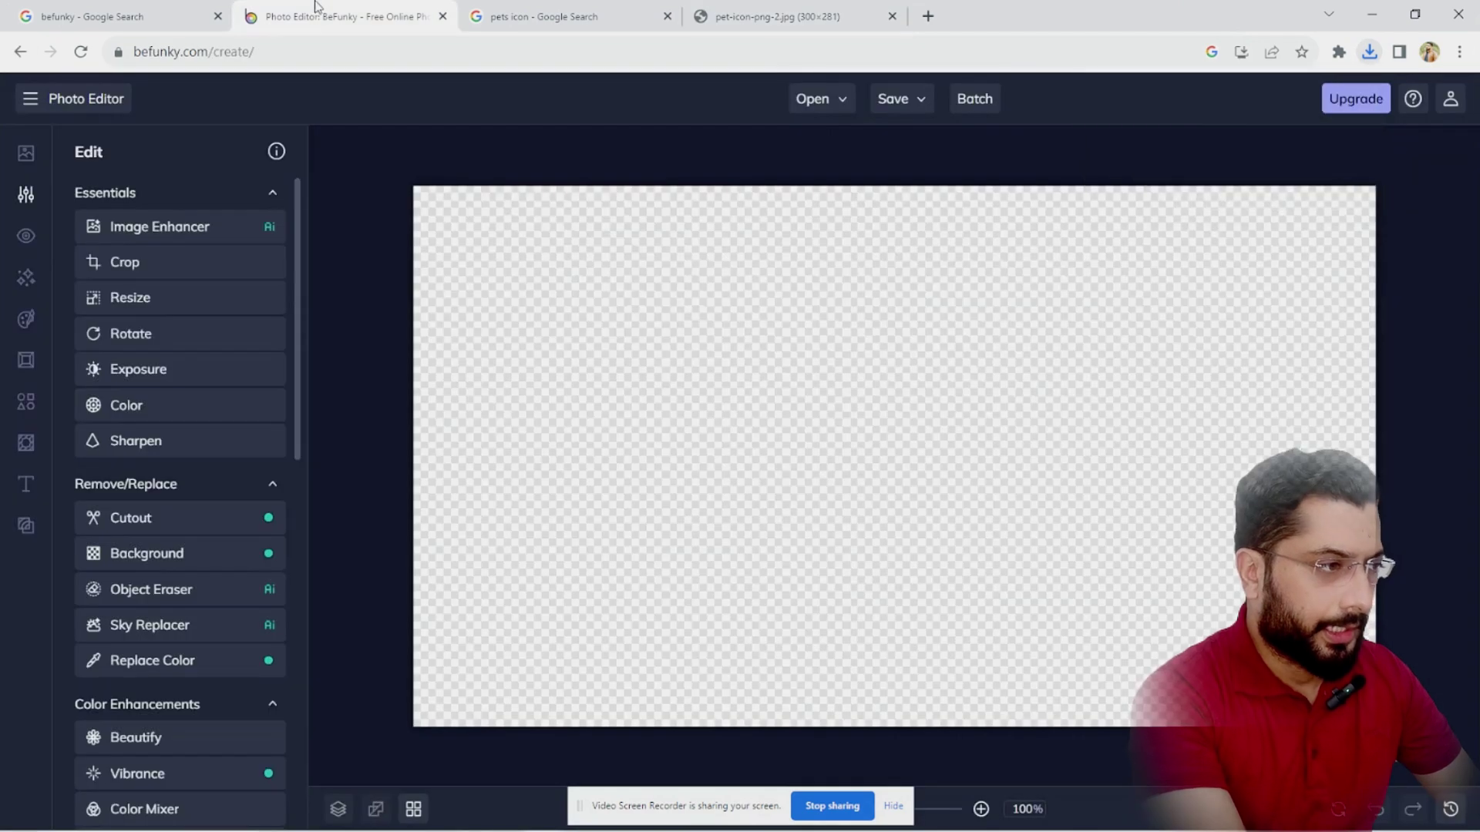
{"action": "mouse_move", "coordinate": [27, 160]}
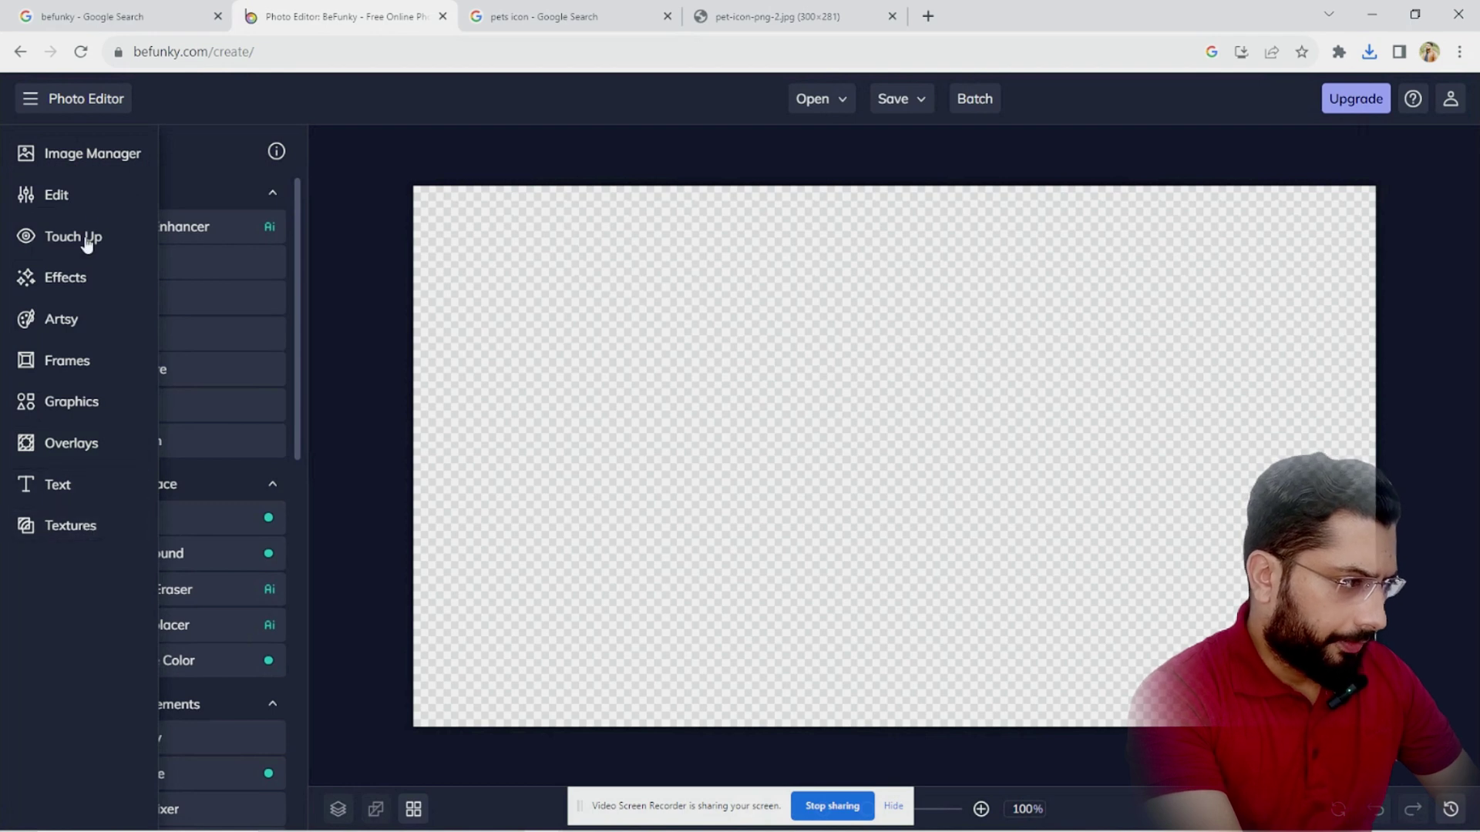
{"action": "left_click", "coordinate": [77, 202]}
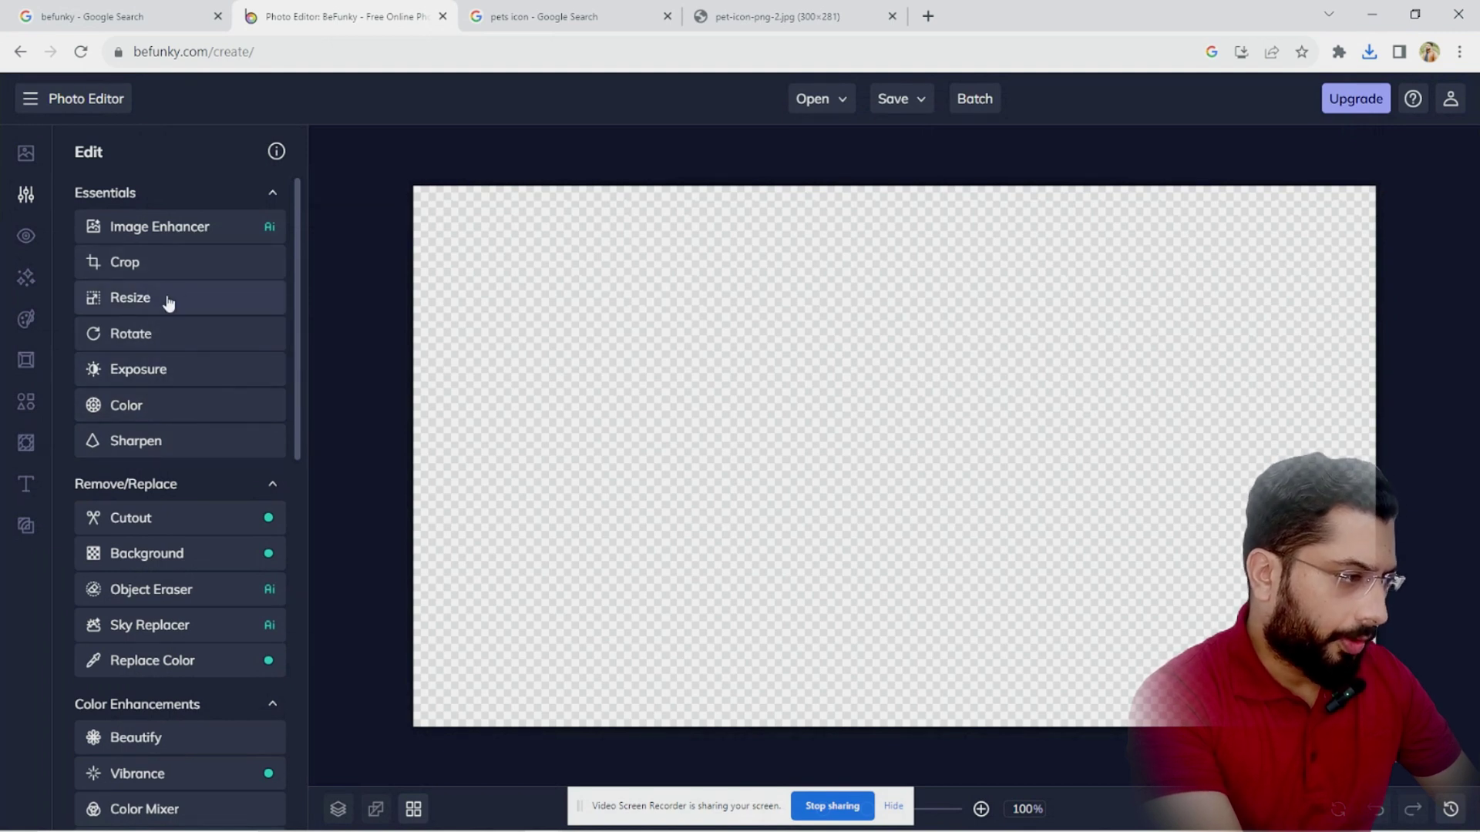
{"action": "scroll", "coordinate": [185, 501], "scroll_direction": "down", "scroll_amount": 5}
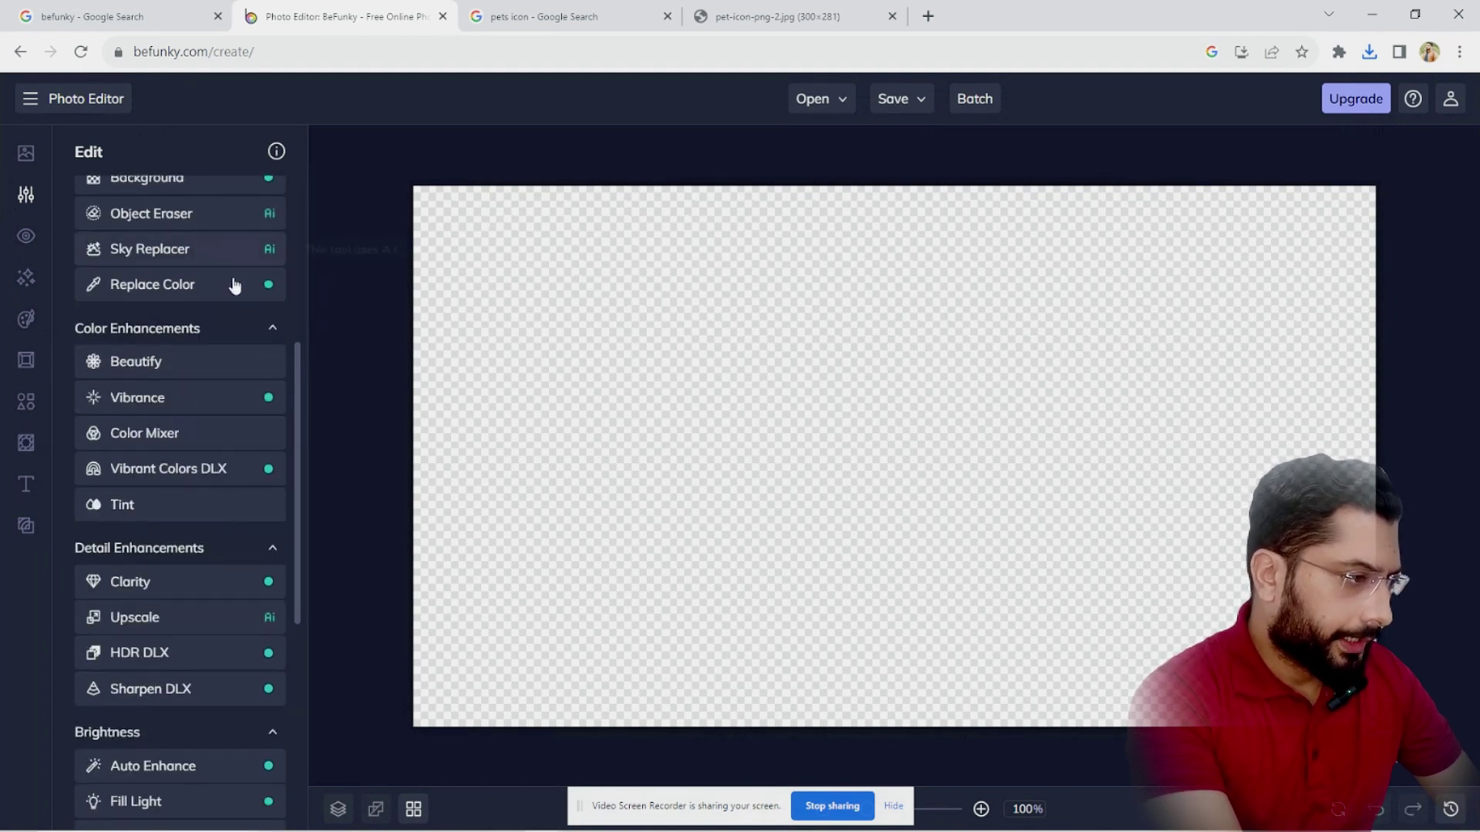
{"action": "scroll", "coordinate": [263, 386], "scroll_direction": "down", "scroll_amount": 1}
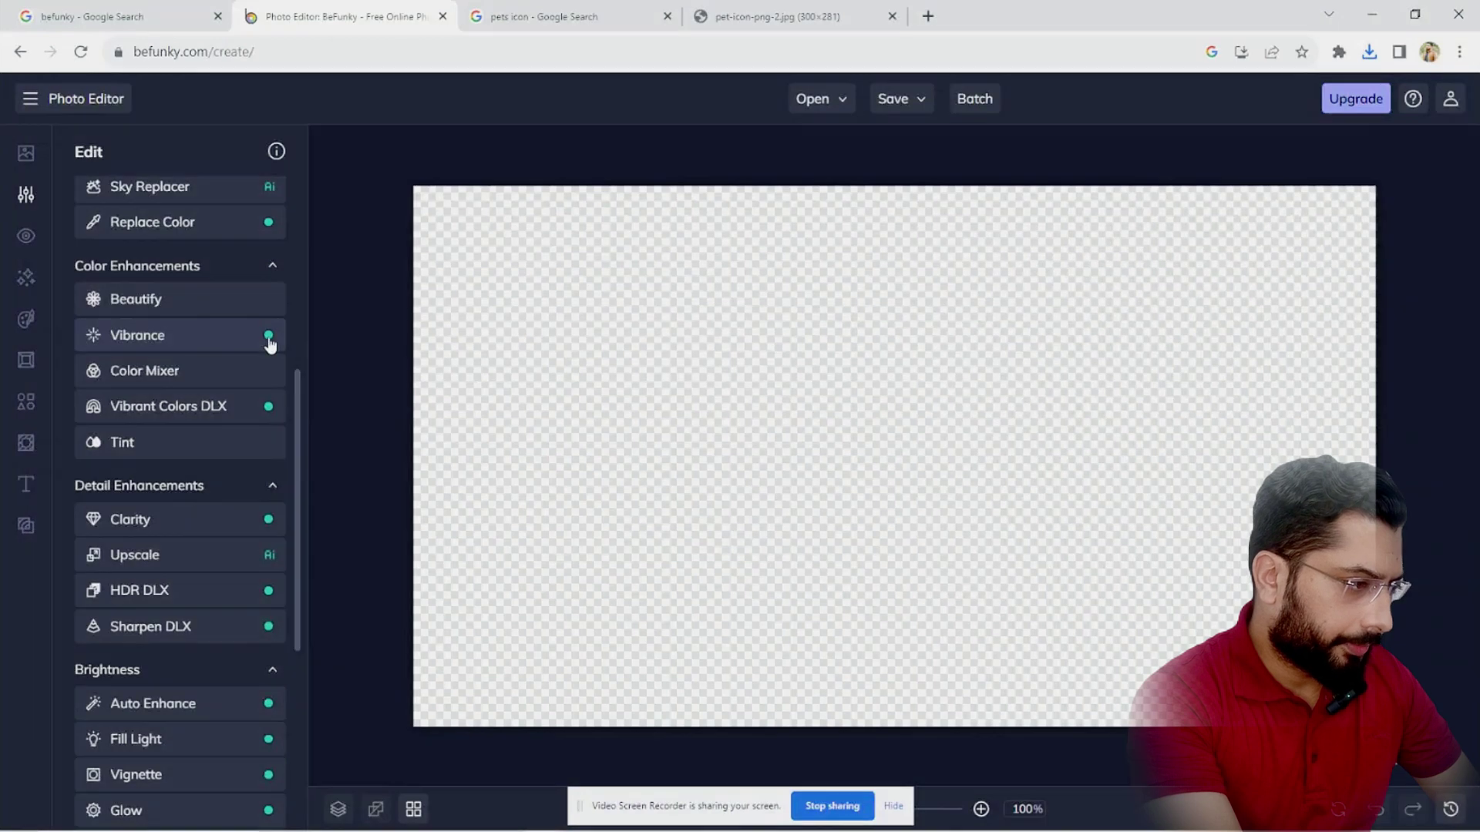
{"action": "left_click", "coordinate": [182, 341]}
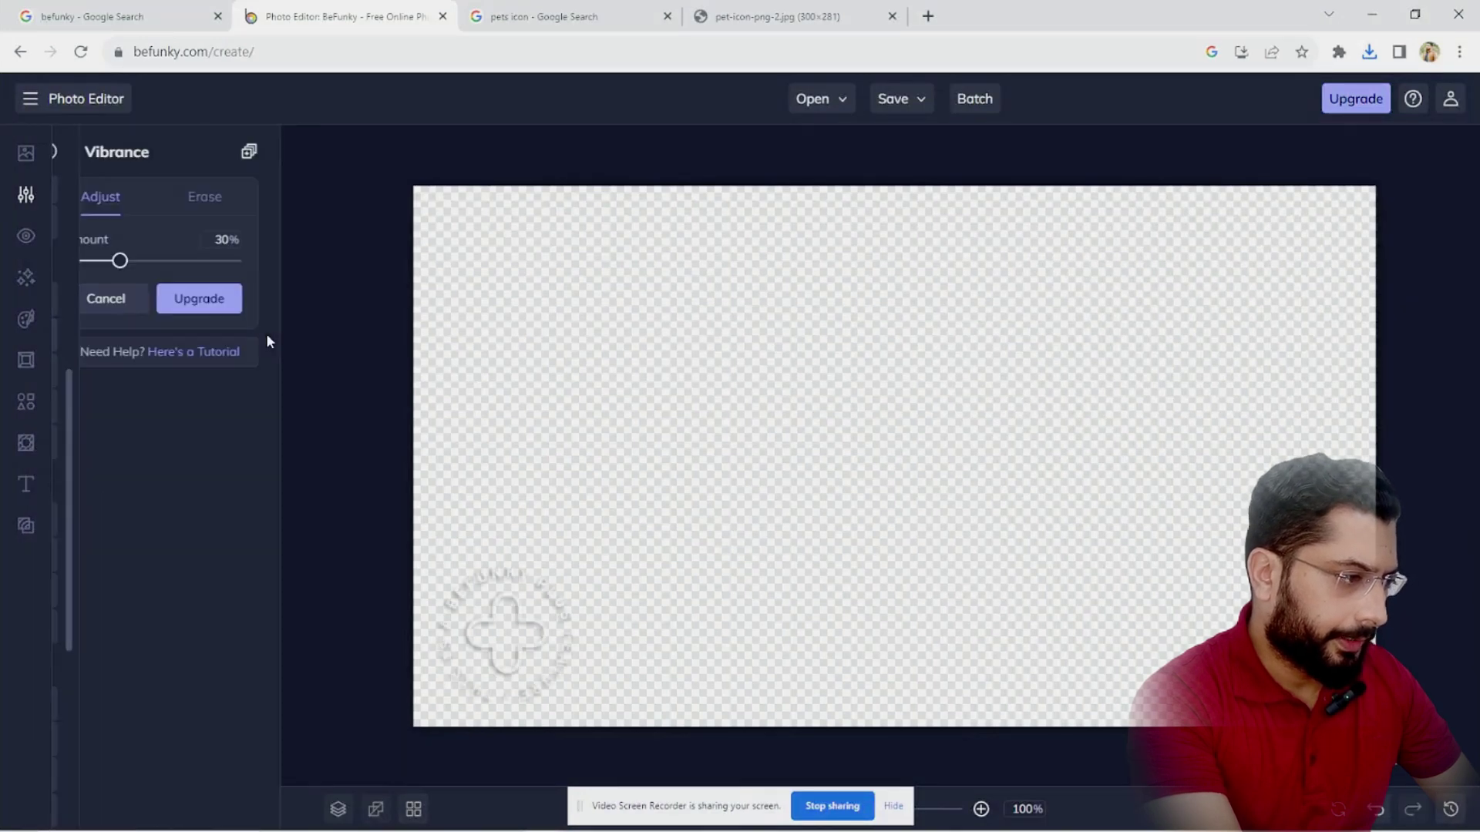
{"action": "left_click", "coordinate": [124, 301]}
{"action": "scroll", "coordinate": [165, 390], "scroll_direction": "up", "scroll_amount": 5}
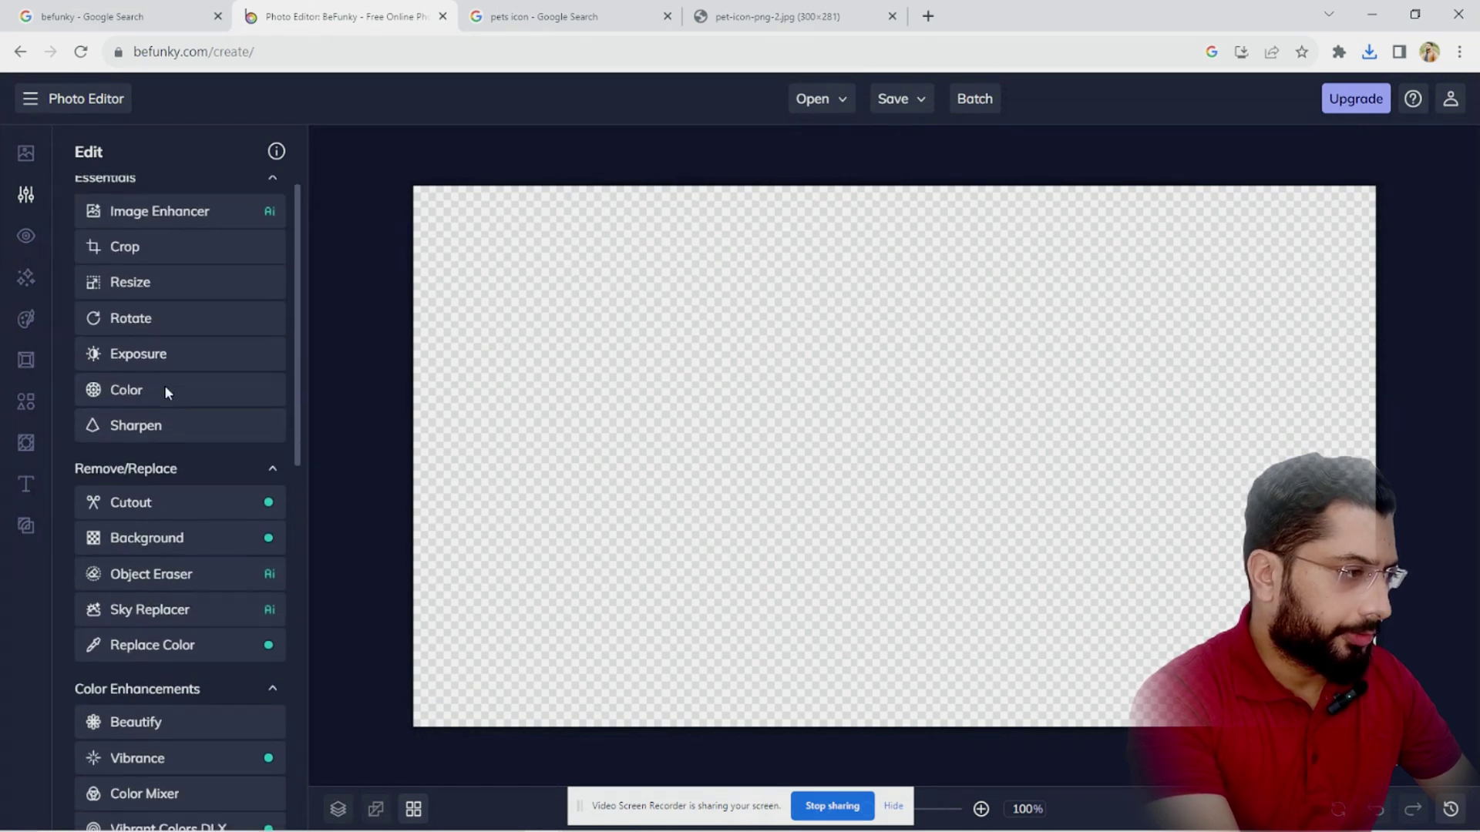
{"action": "scroll", "coordinate": [164, 385], "scroll_direction": "down", "scroll_amount": 1}
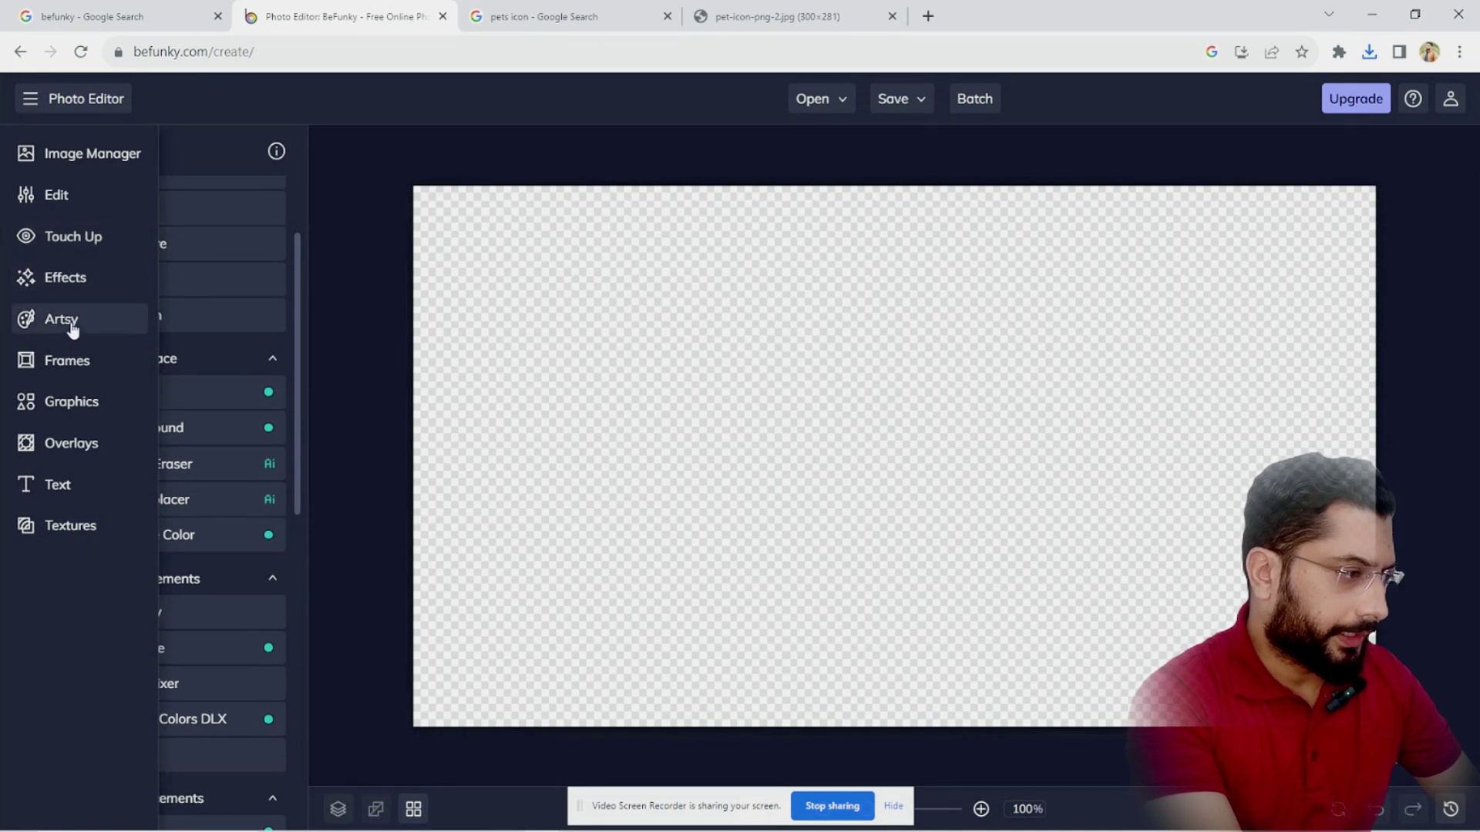
Upload the "pets icon" image from the Background folder into the Image Manager and place it on the transparent canvas.
{"action": "left_click", "coordinate": [73, 162]}
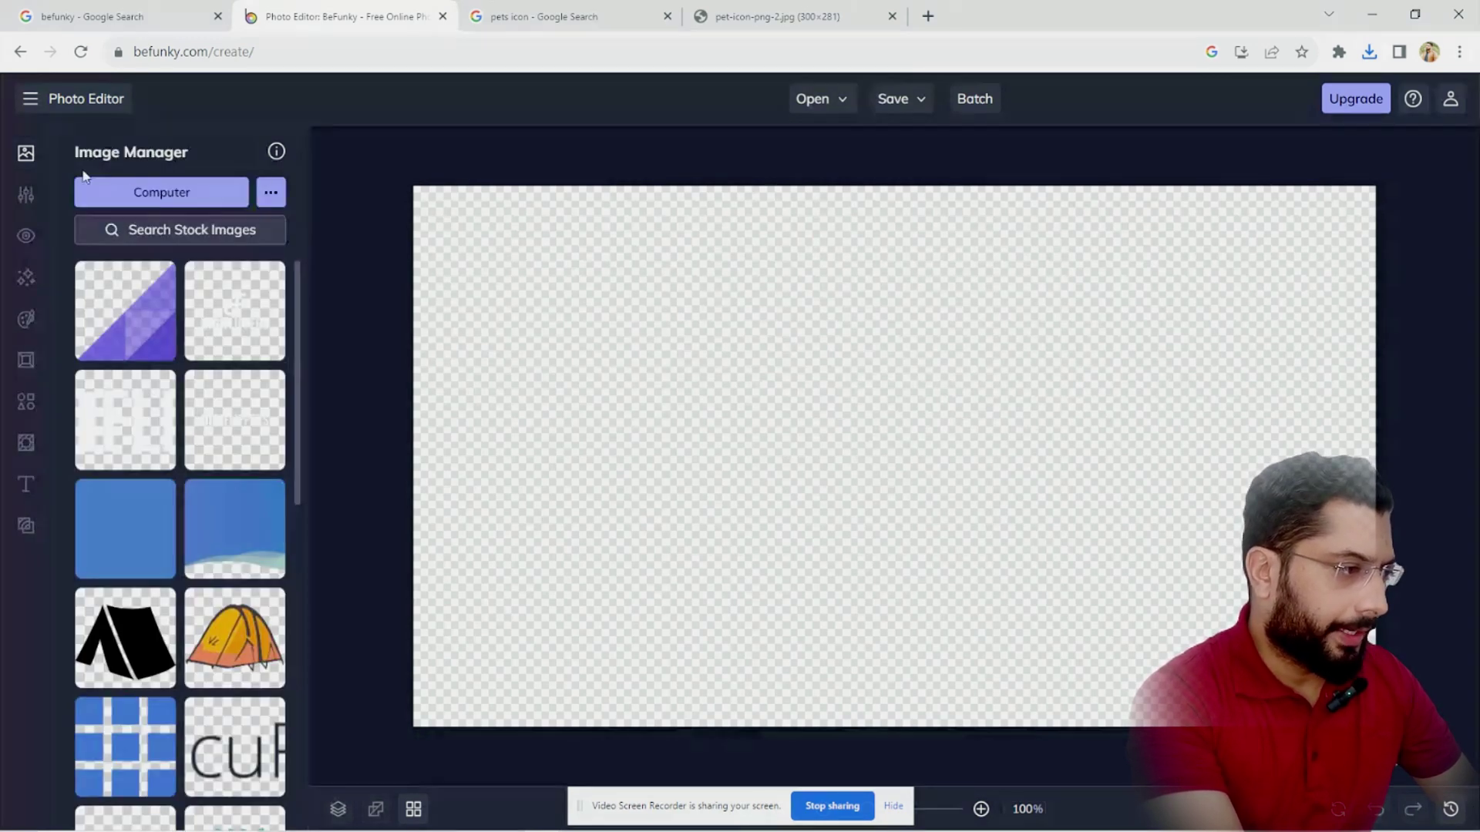
{"action": "left_click", "coordinate": [165, 192]}
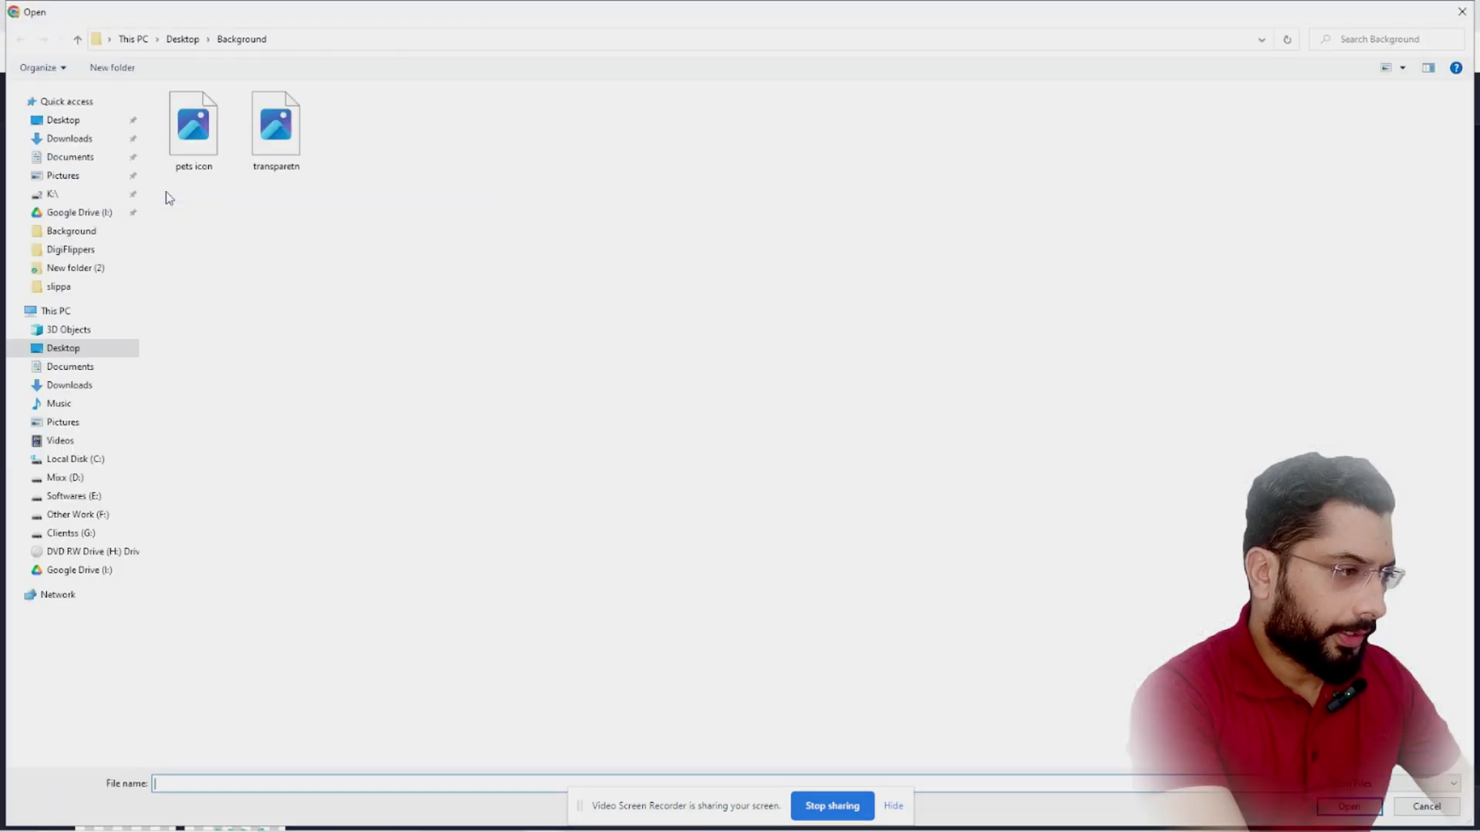
{"action": "double_click", "coordinate": [191, 139]}
{"action": "left_click_drag", "start_coordinate": [125, 308], "coordinate": [720, 343]}
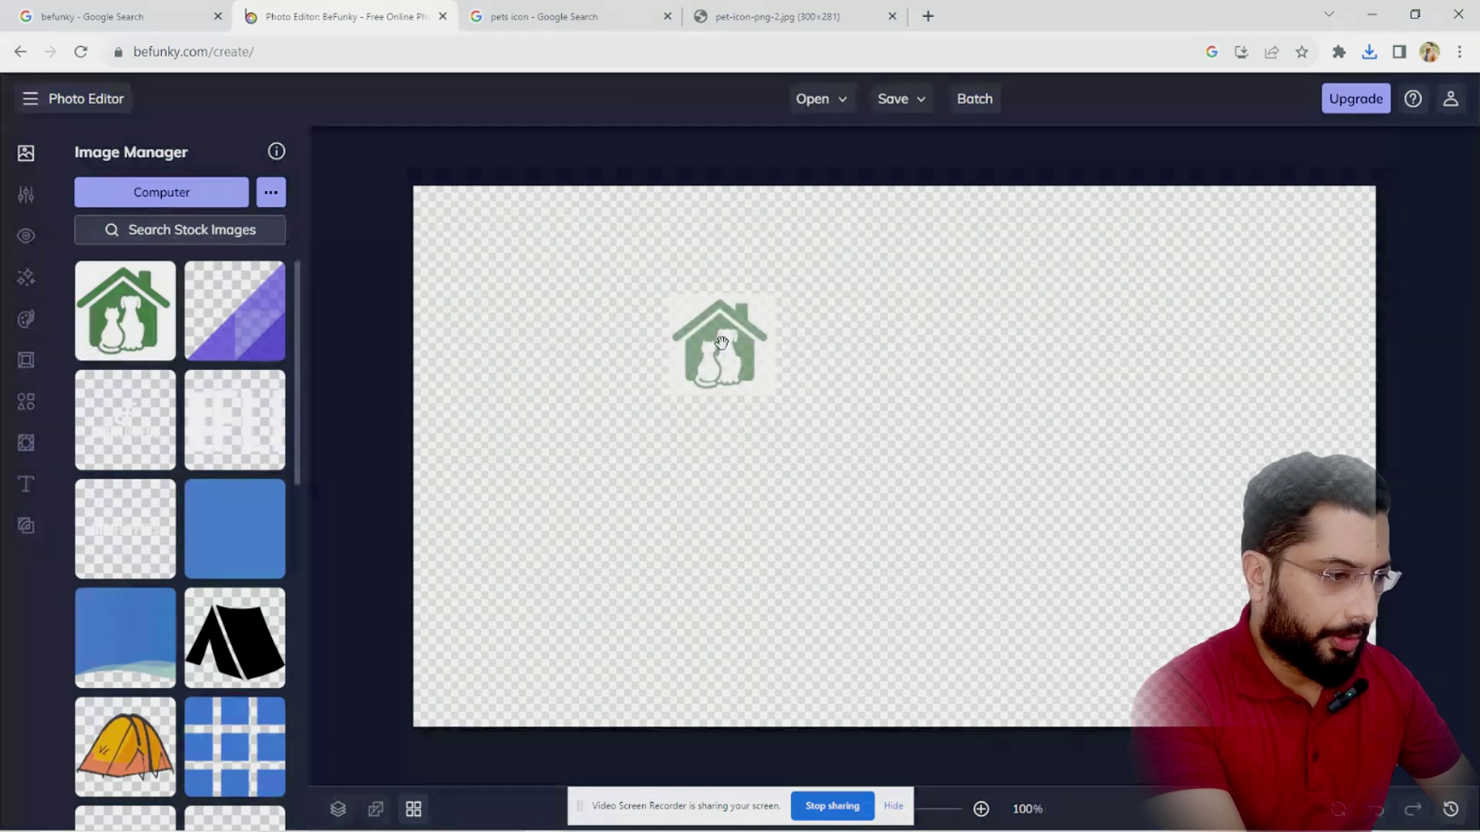
Resize the green house icon and position it in the left half of the canvas at mid-height.
{"action": "left_click_drag", "start_coordinate": [829, 416], "coordinate": [820, 479]}
{"action": "left_click_drag", "start_coordinate": [859, 331], "coordinate": [736, 388]}
{"action": "left_click_drag", "start_coordinate": [685, 508], "coordinate": [637, 478]}
Add the text "PETS CARE PRO" beside the house icon and narrow its text box to fit the wording.
{"action": "mouse_move", "coordinate": [27, 197]}
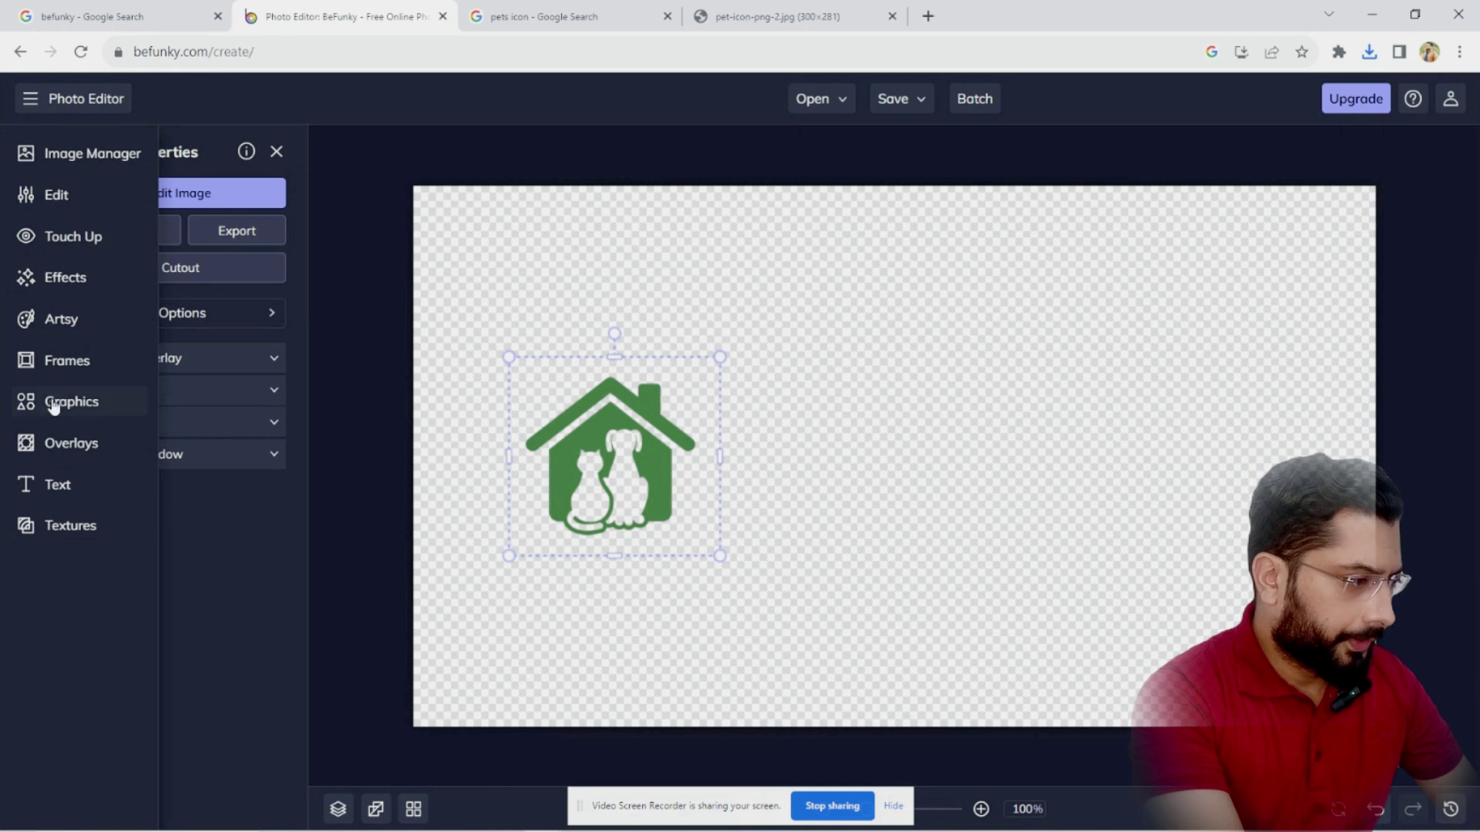
{"action": "left_click", "coordinate": [68, 484]}
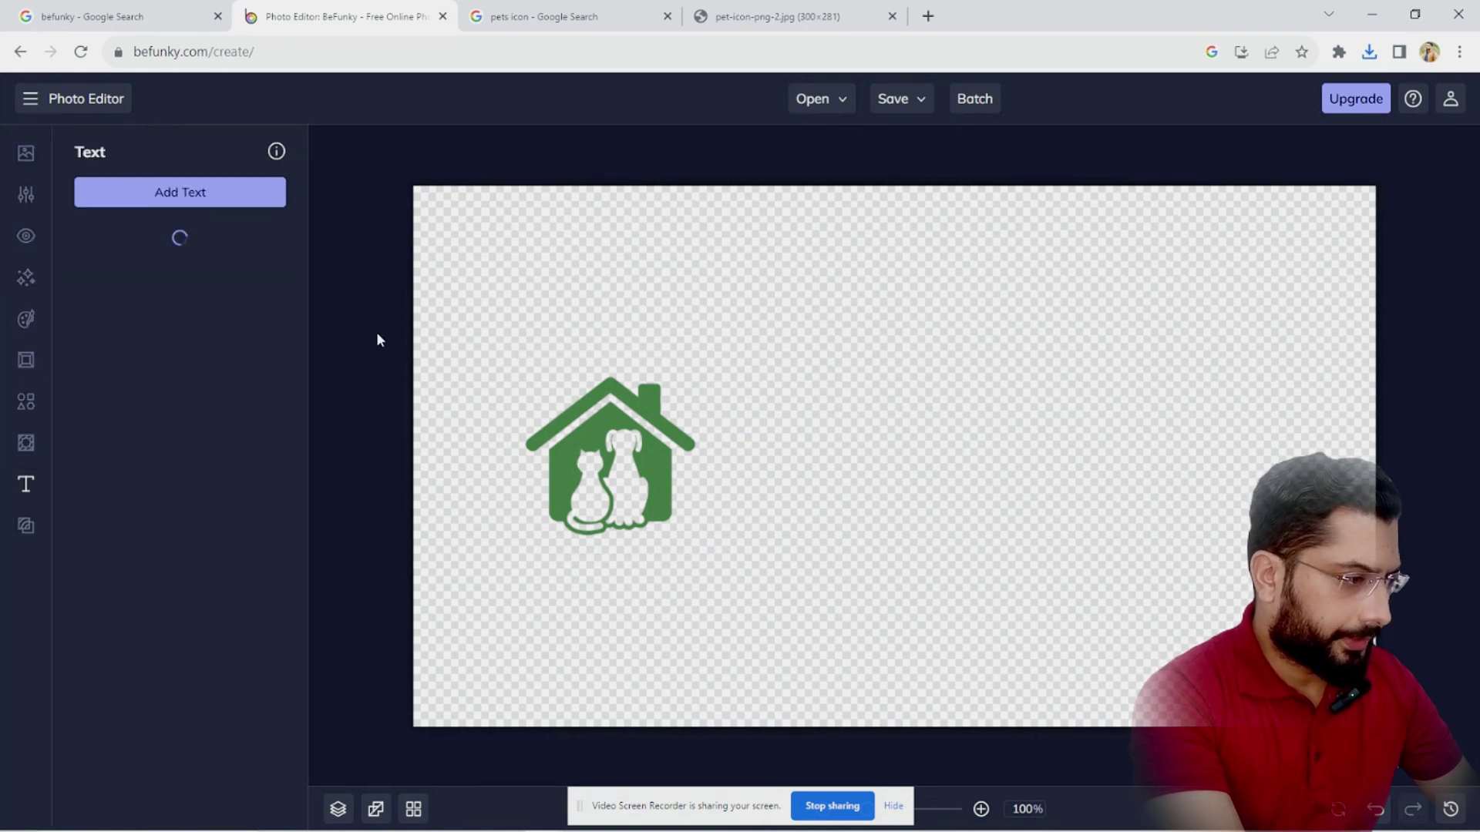
{"action": "left_click", "coordinate": [231, 197]}
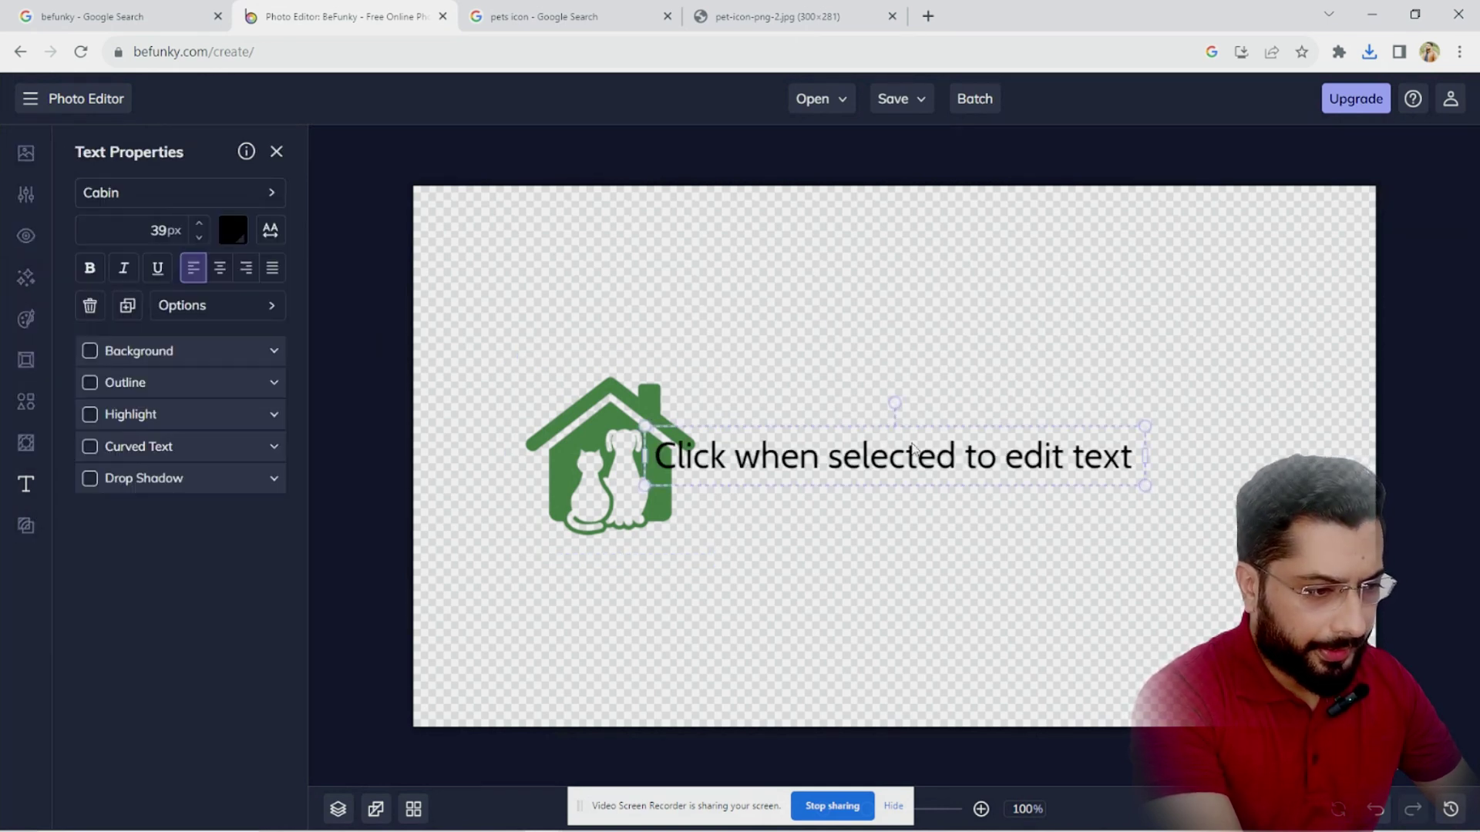
{"action": "left_click", "coordinate": [902, 454]}
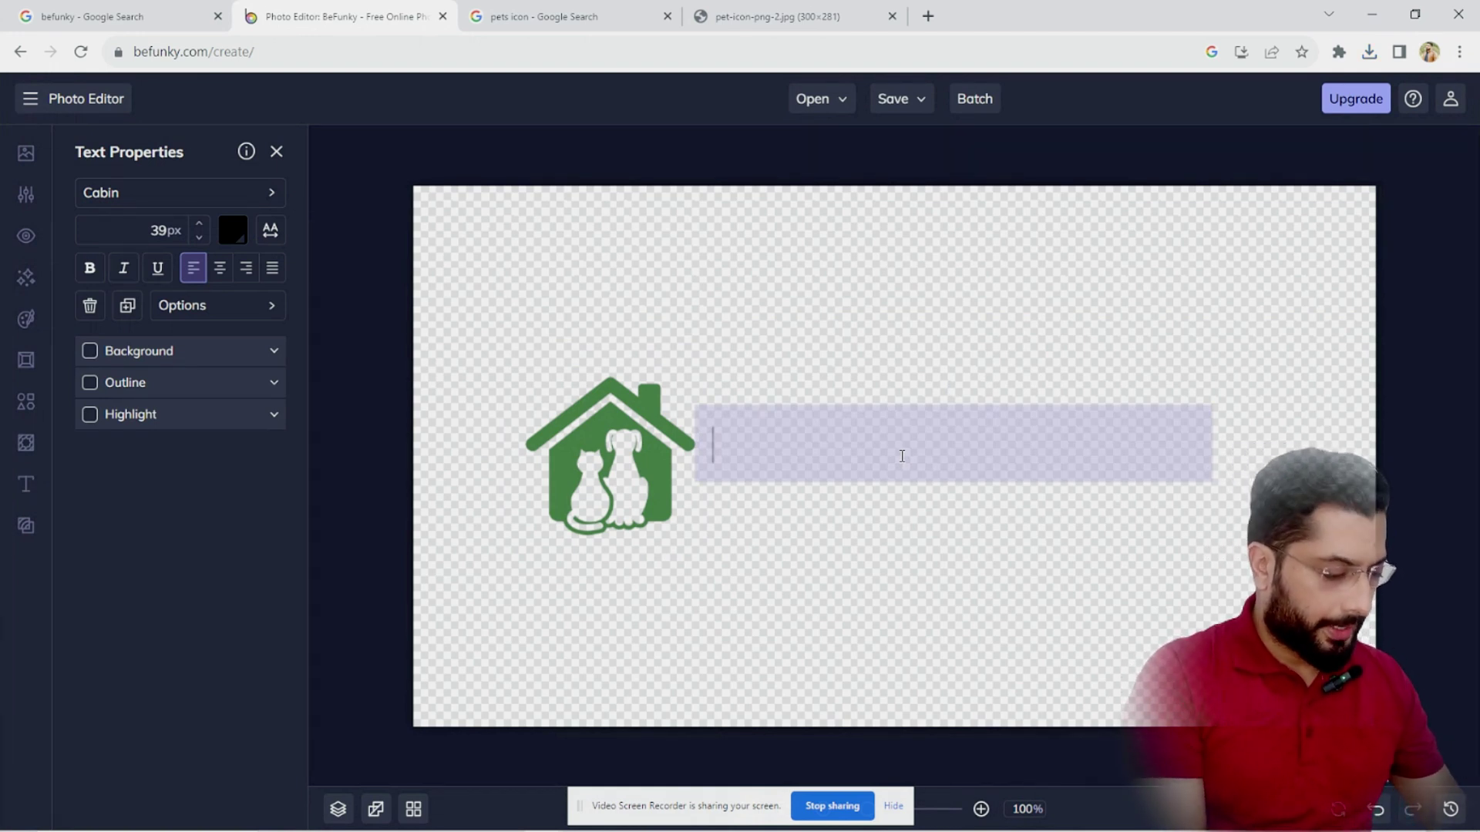
{"action": "type", "text": "P"}
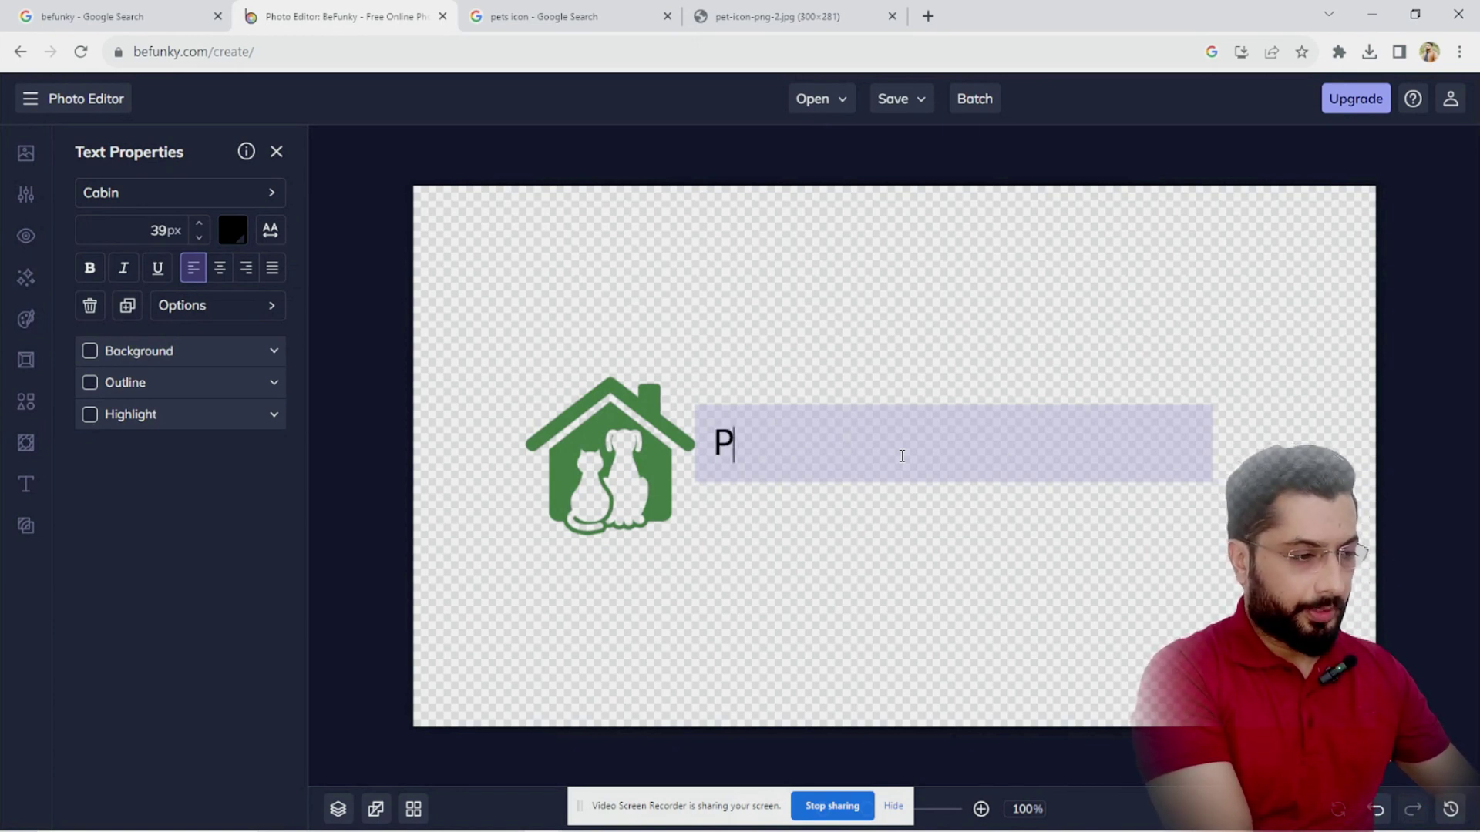
{"action": "type", "text": "ETS"}
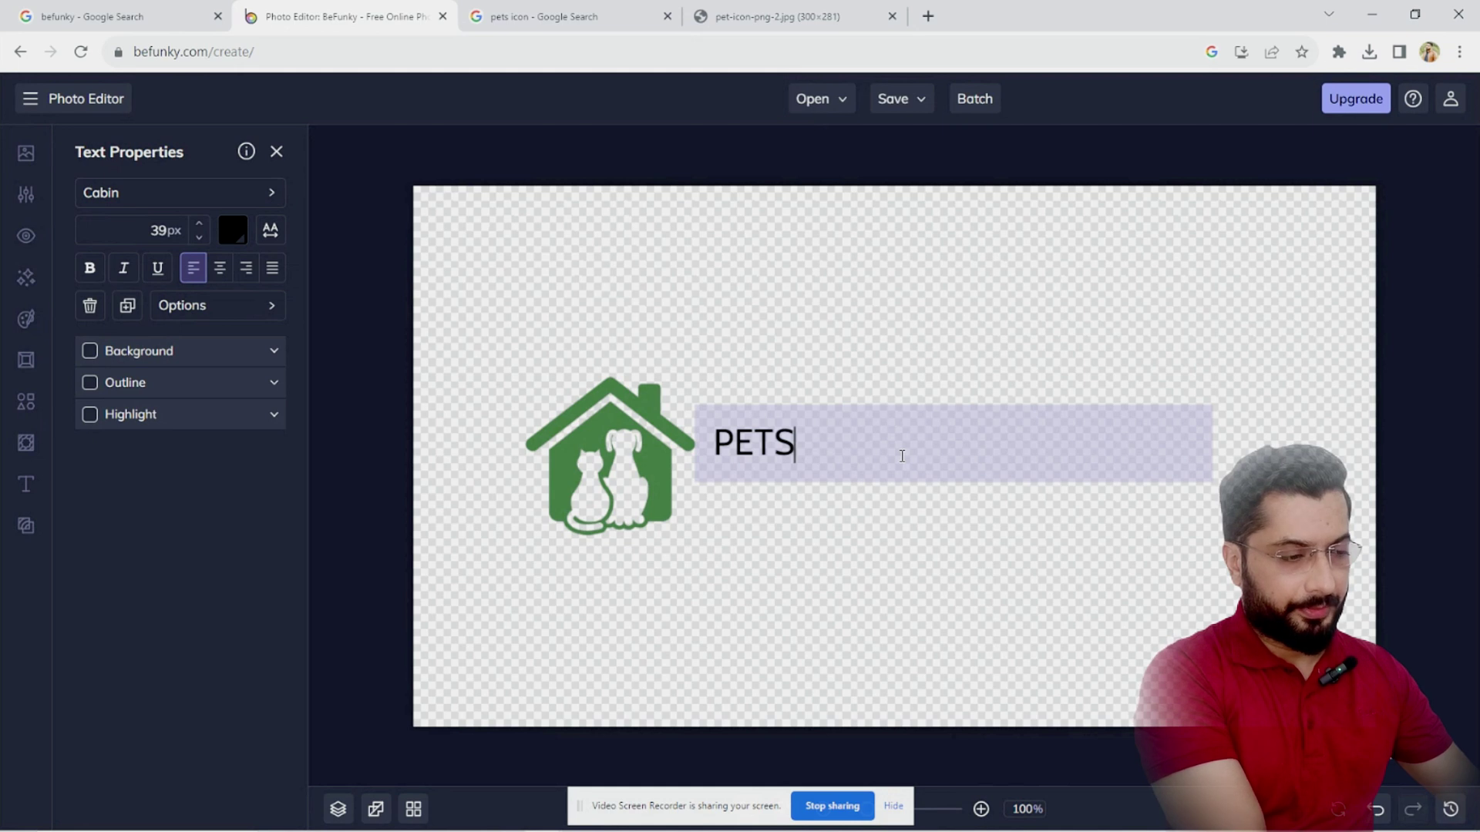
{"action": "type", "text": " CARE PRO"}
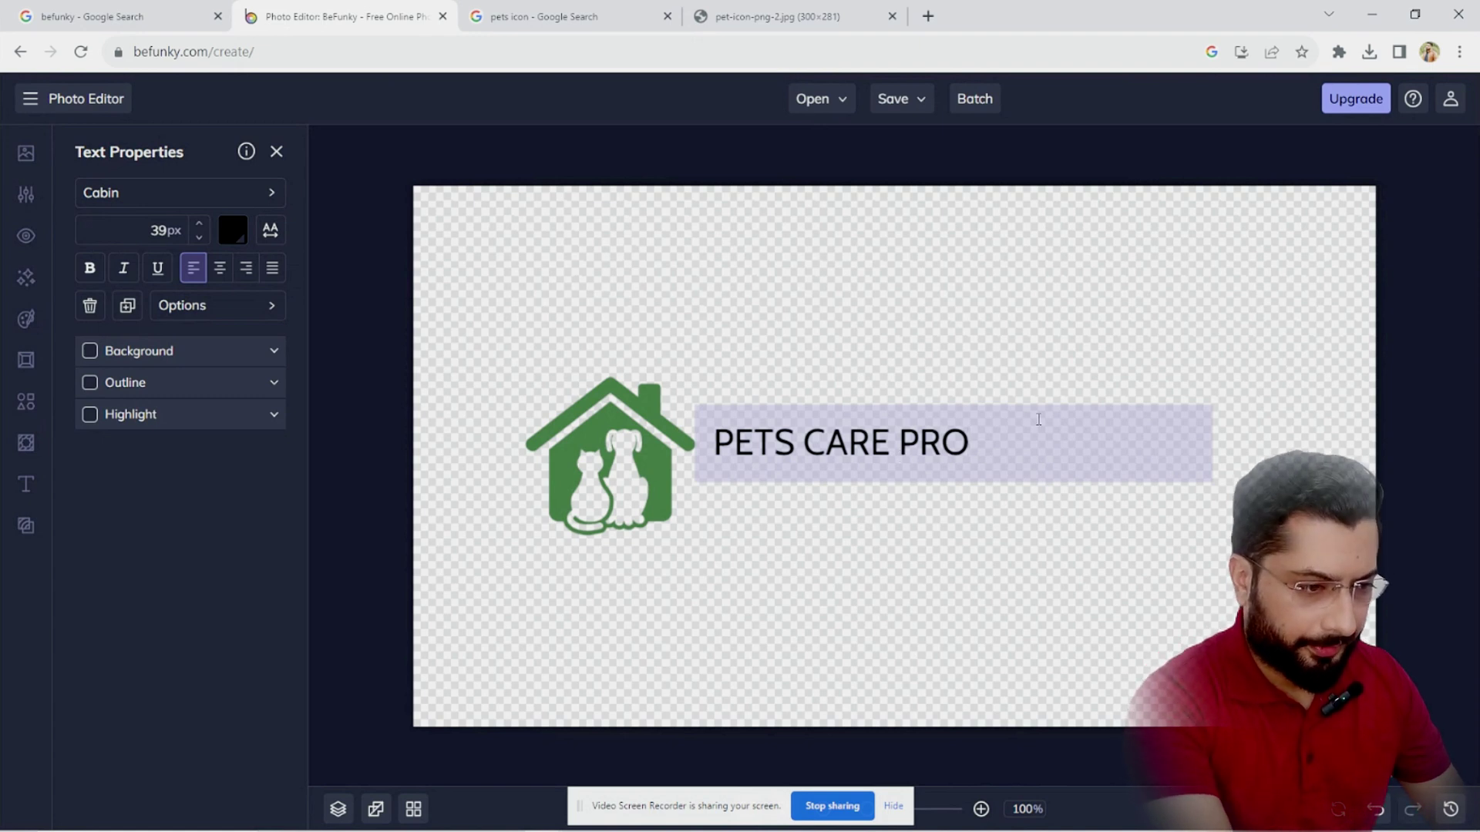
{"action": "left_click", "coordinate": [1010, 484]}
{"action": "left_click_drag", "start_coordinate": [1206, 451], "coordinate": [993, 441]}
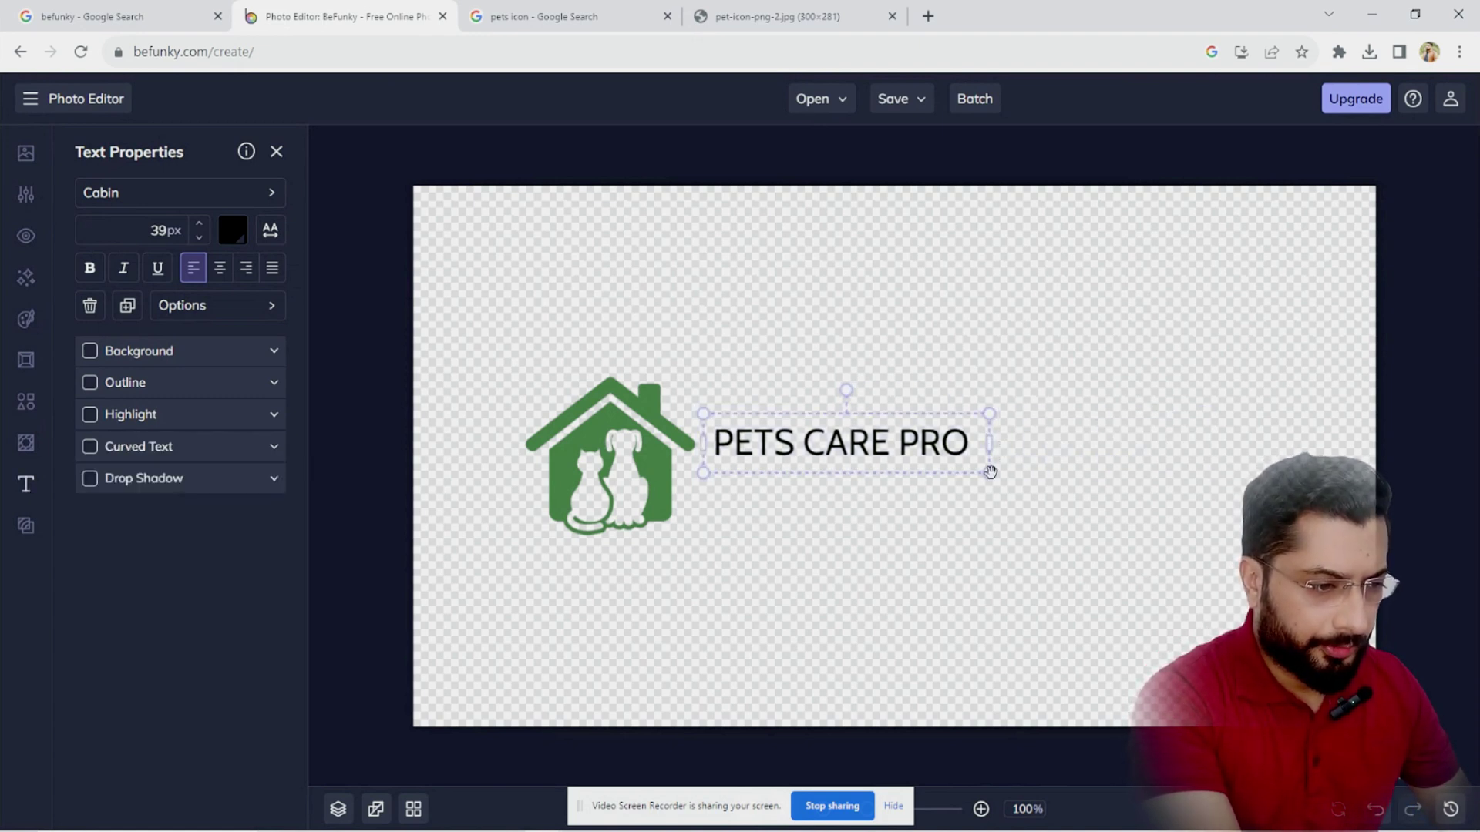
Enlarge the "PETS CARE PRO" text to 61 px and position it just to the right of the house icon.
{"action": "left_click_drag", "start_coordinate": [986, 473], "coordinate": [1136, 552]}
{"action": "double_click", "coordinate": [919, 462]}
{"action": "left_click", "coordinate": [1050, 452]}
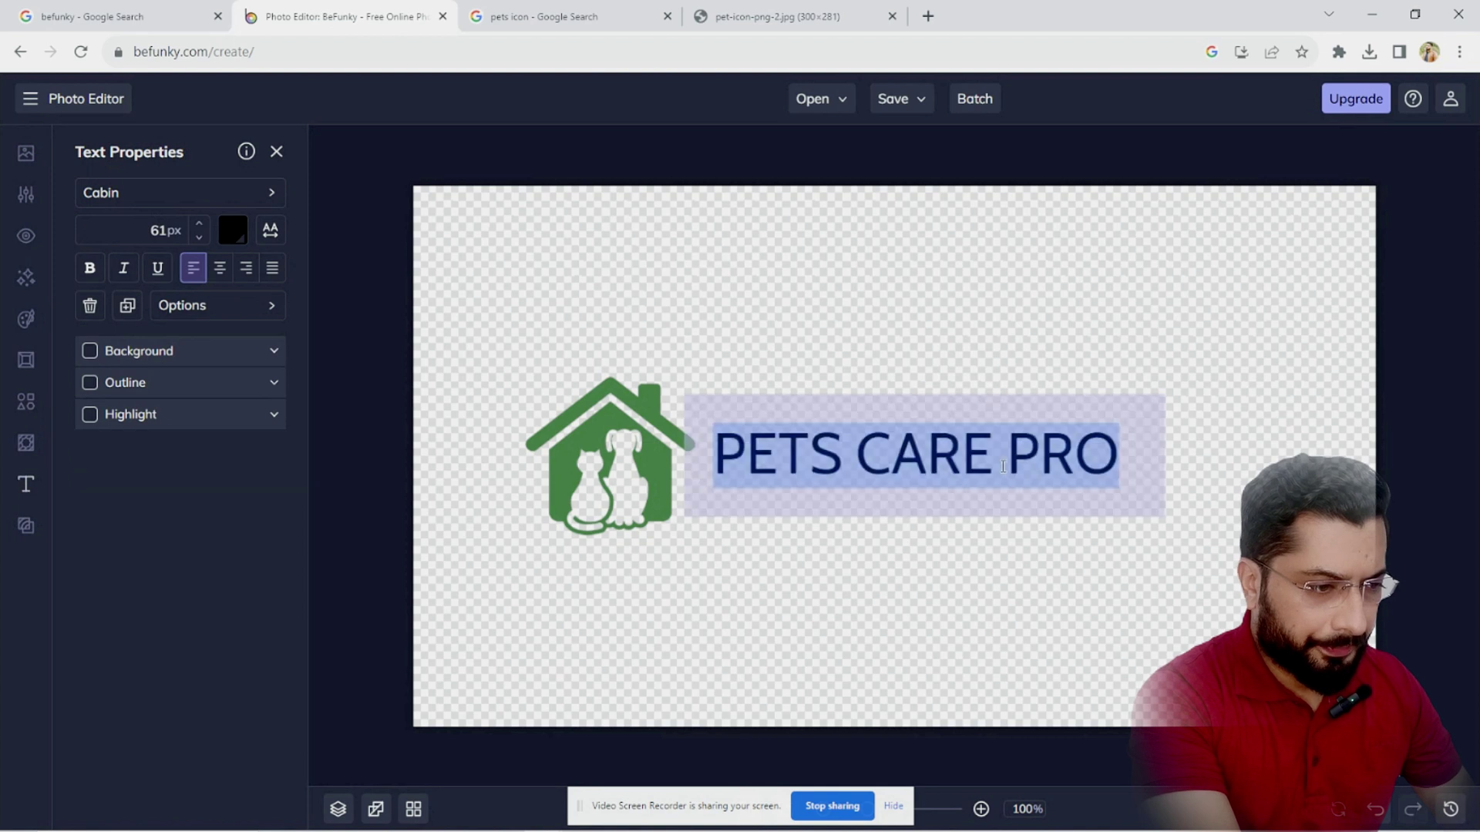
{"action": "left_click", "coordinate": [831, 255]}
{"action": "left_click_drag", "start_coordinate": [833, 460], "coordinate": [776, 438]}
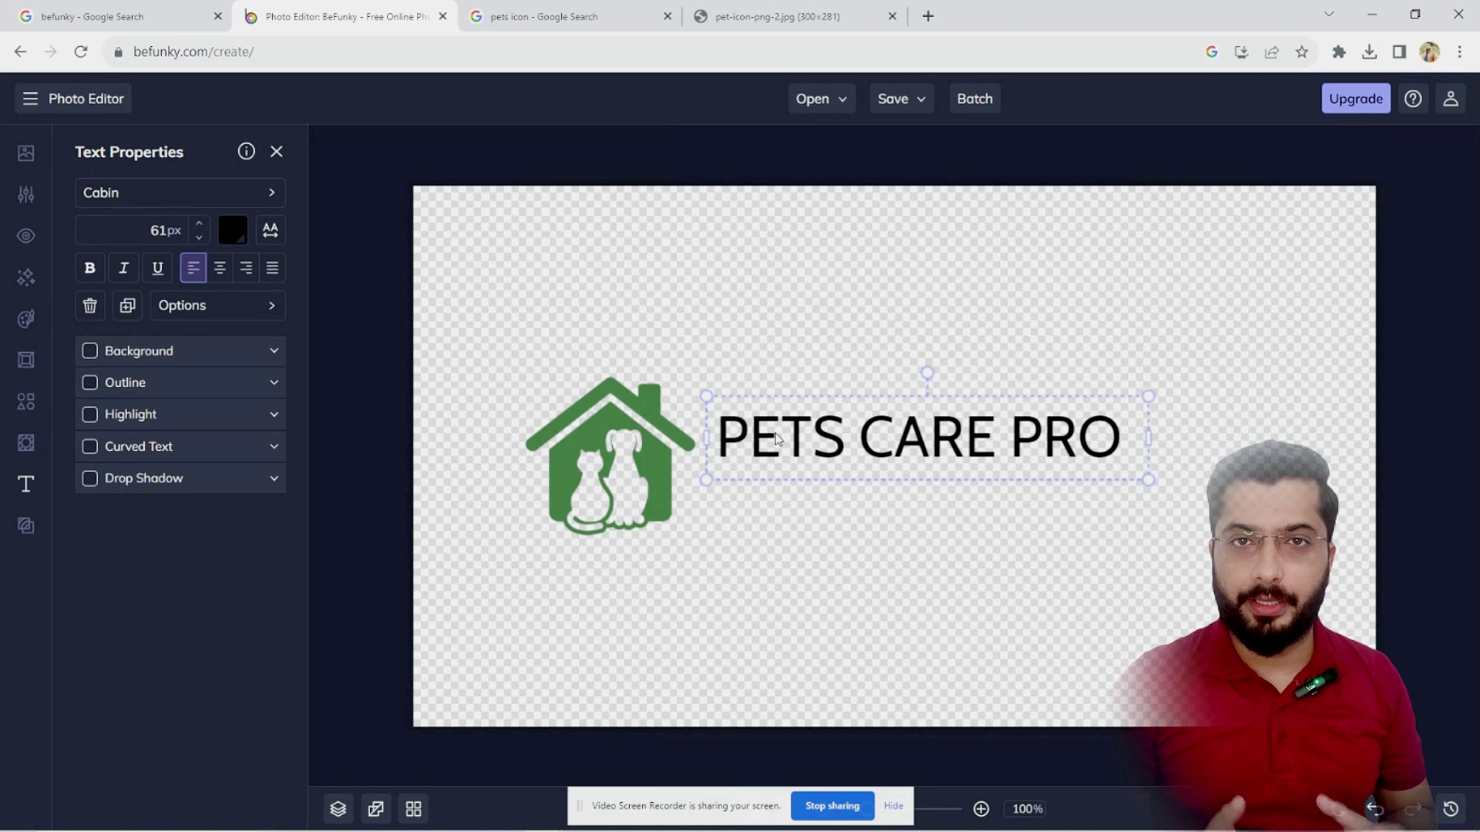
{"action": "left_click_drag", "start_coordinate": [777, 439], "coordinate": [766, 439]}
Try a stacked layout with the house icon centred above the "PETS CARE PRO" text.
{"action": "left_click_drag", "start_coordinate": [633, 449], "coordinate": [898, 453]}
{"action": "left_click", "coordinate": [928, 443]}
{"action": "left_click", "coordinate": [917, 337], "text": "shift"}
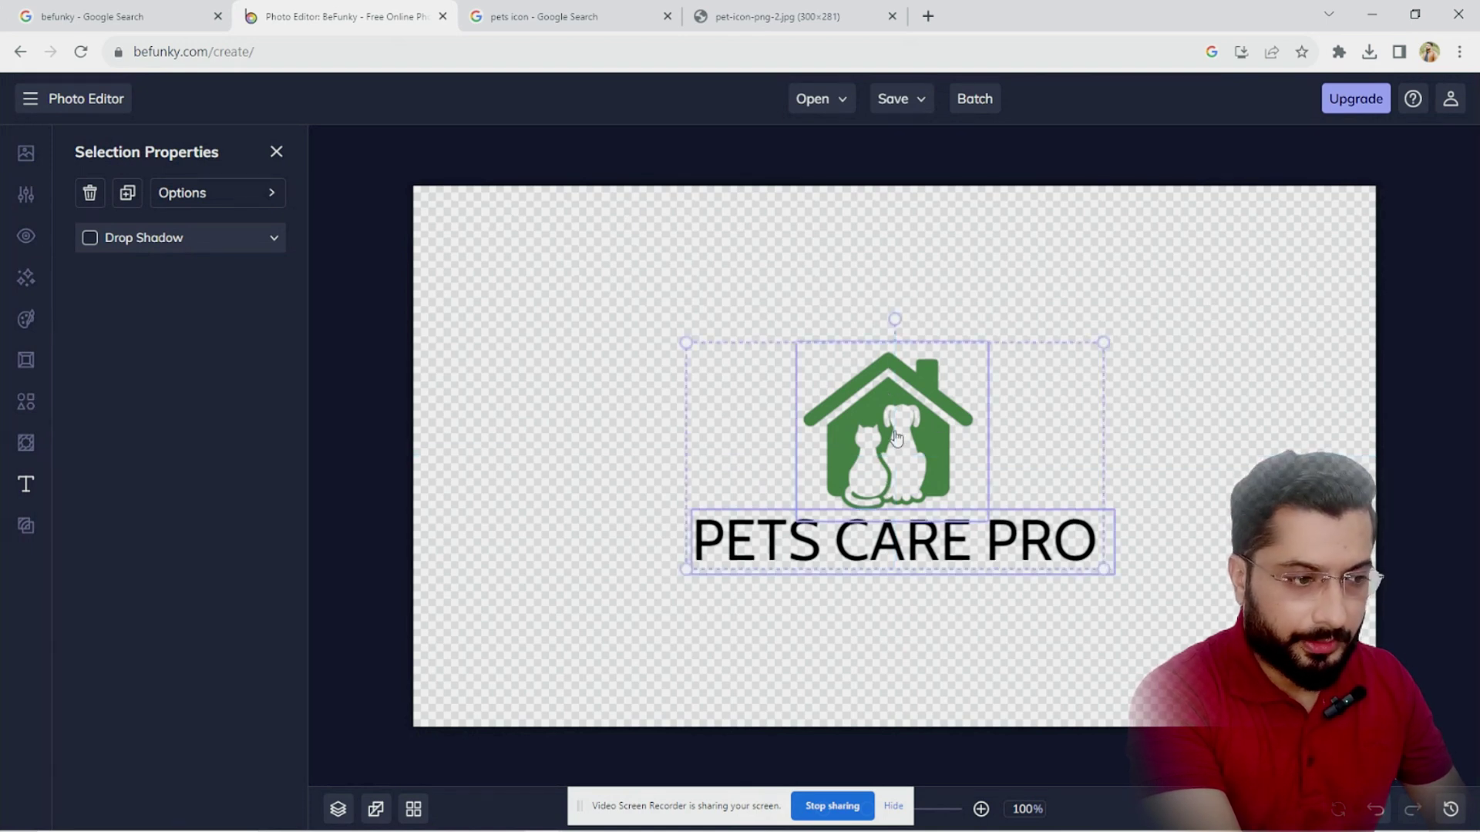
{"action": "left_click", "coordinate": [1087, 299]}
Arrange the house icon and the "PETS CARE PRO" text side by side at mid-height, with the icon on the left.
{"action": "left_click_drag", "start_coordinate": [701, 532], "coordinate": [636, 411]}
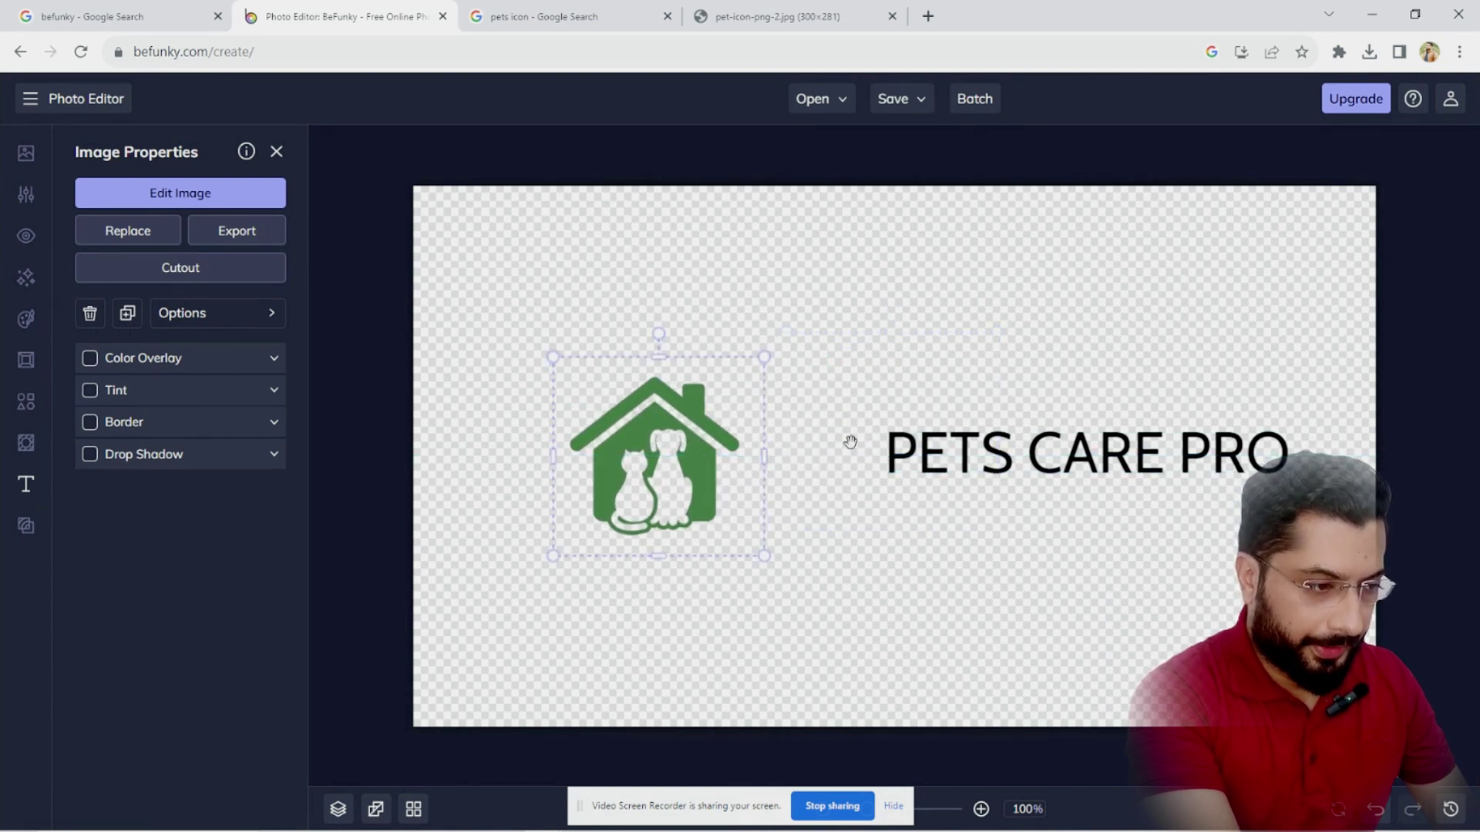
{"action": "left_click_drag", "start_coordinate": [944, 459], "coordinate": [820, 459]}
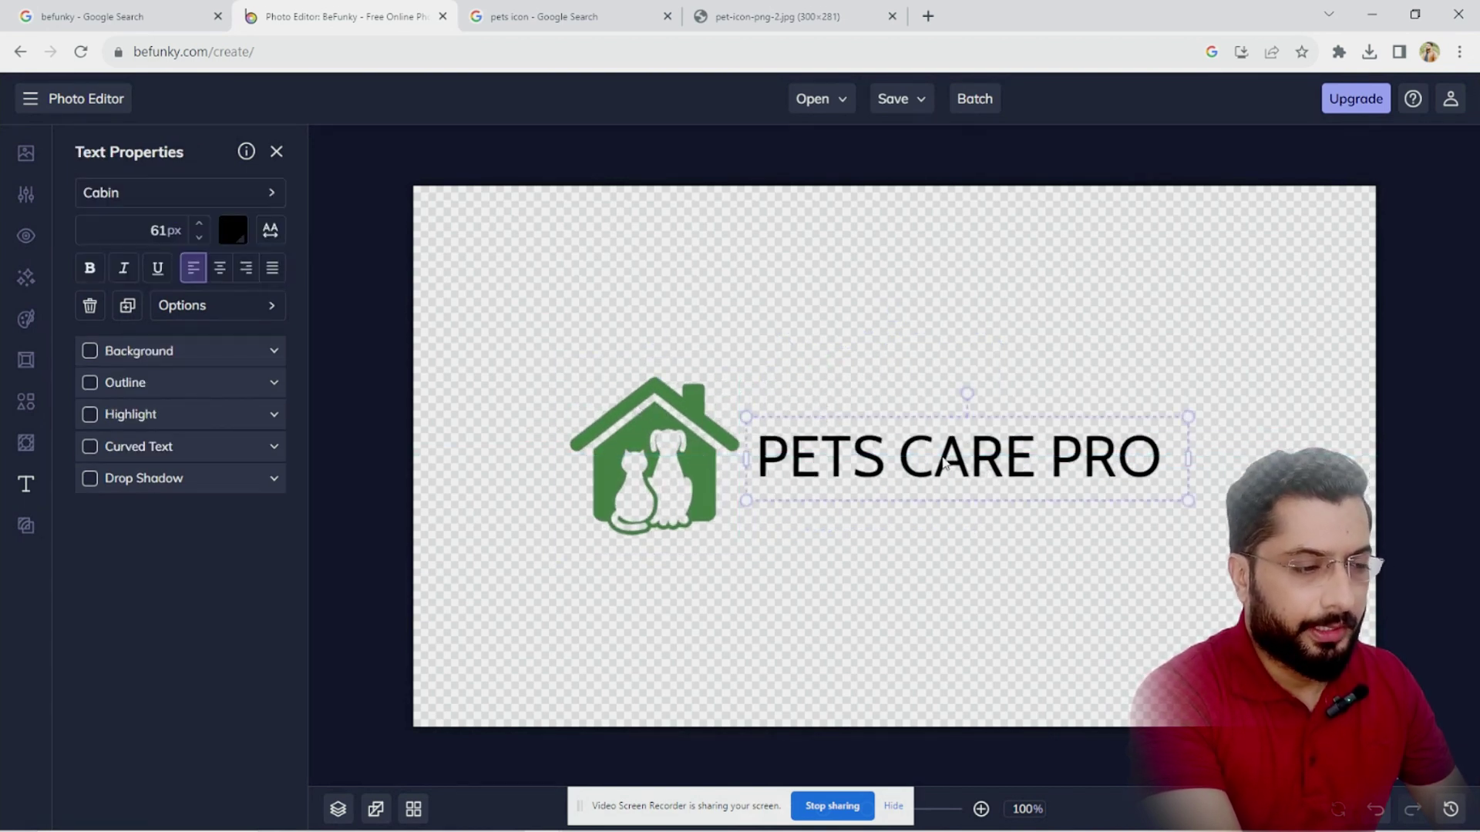
Delete the word "PRO" so the logo text reads "PETS CARE".
{"action": "double_click", "coordinate": [1006, 460]}
{"action": "left_click_drag", "start_coordinate": [1050, 458], "coordinate": [1154, 450]}
{"action": "key", "text": "BackSpace"}
{"action": "right_click", "coordinate": [982, 465]}
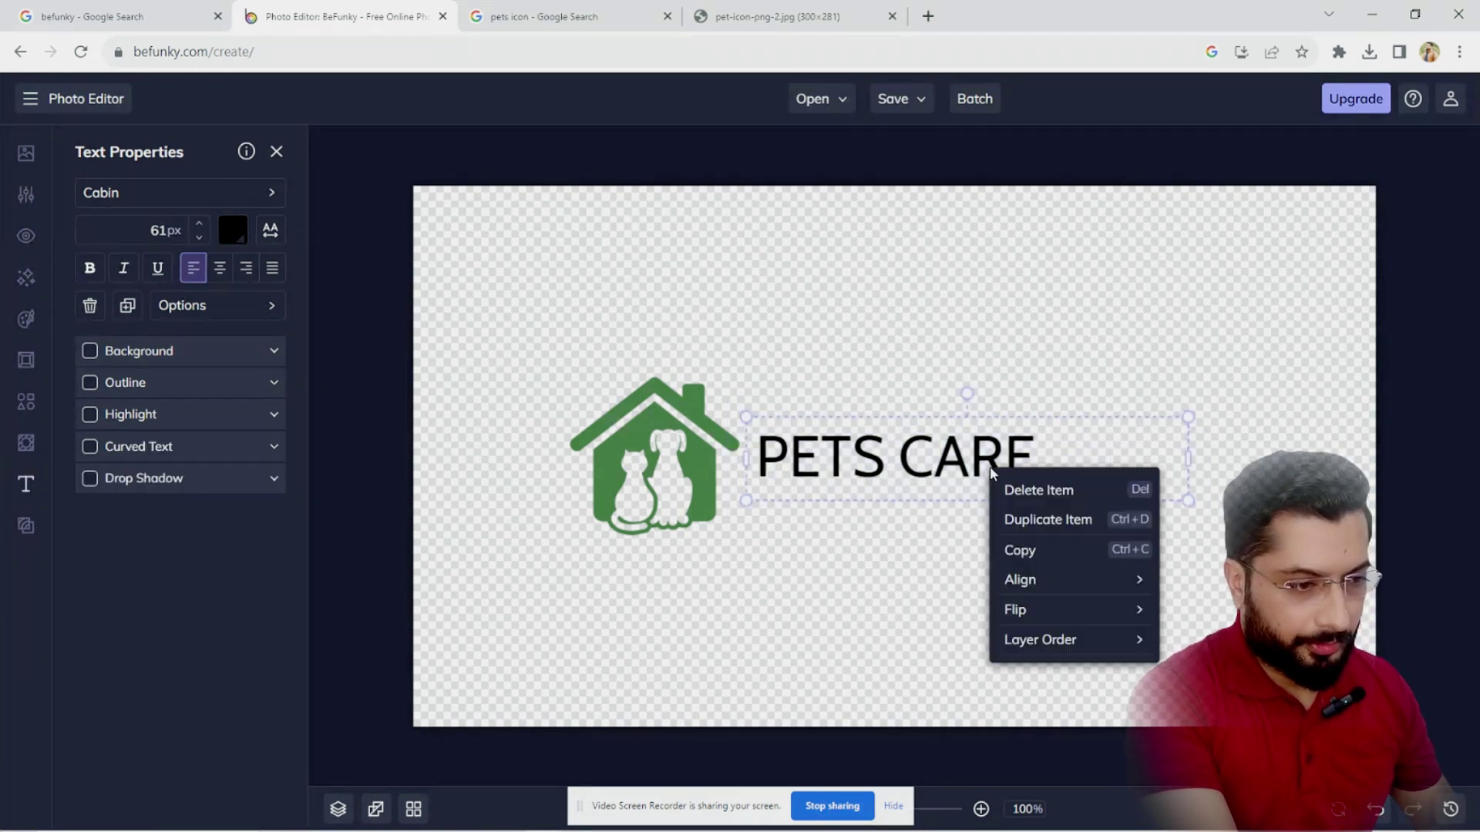
{"action": "left_click", "coordinate": [846, 465]}
{"action": "double_click", "coordinate": [846, 465]}
{"action": "left_click", "coordinate": [1017, 307]}
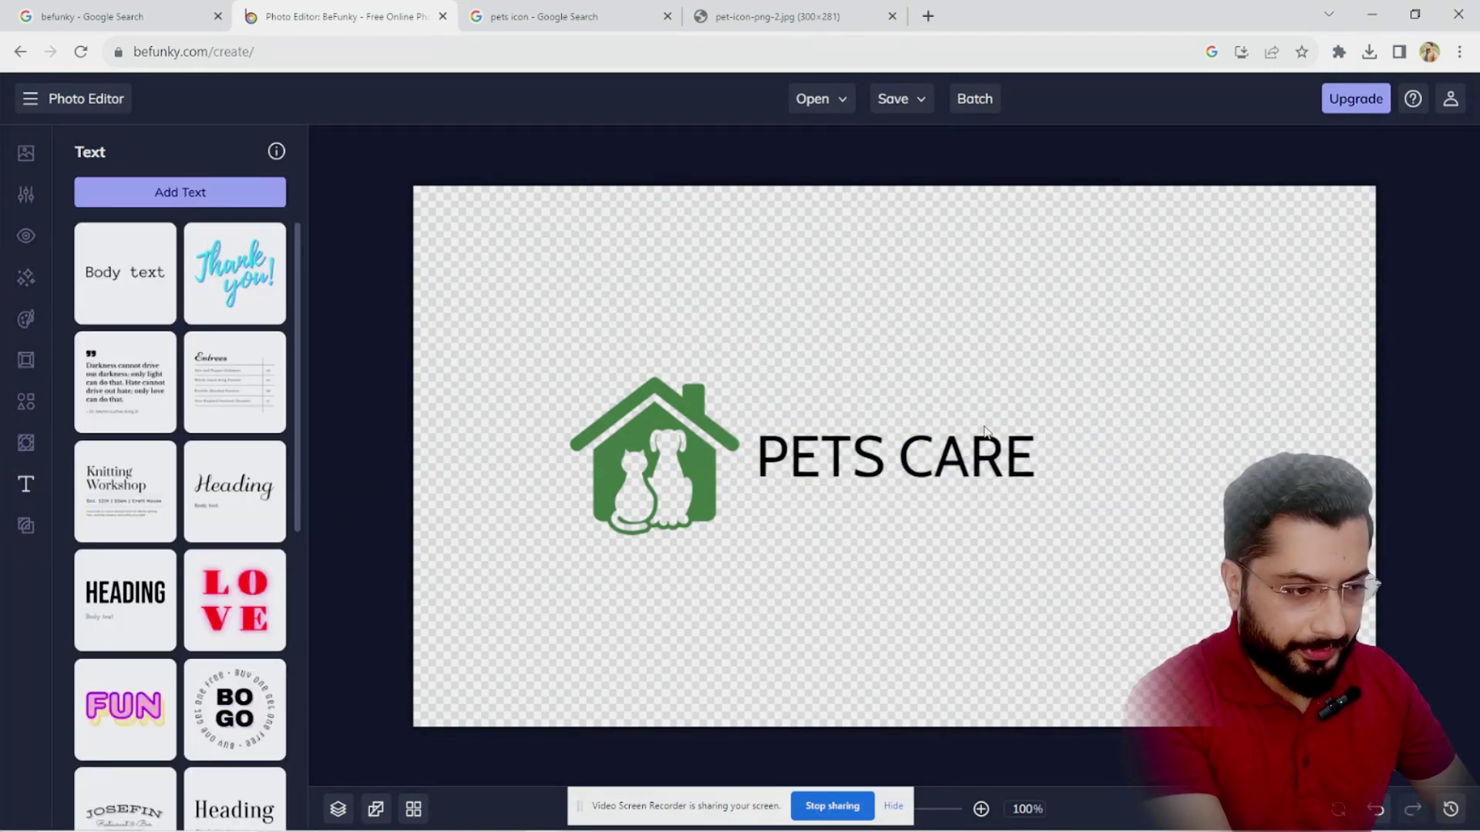
Narrow the text box around "PETS CARE" and adjust its position next to the house icon.
{"action": "left_click", "coordinate": [1154, 457]}
{"action": "left_click_drag", "start_coordinate": [1191, 461], "coordinate": [1053, 461]}
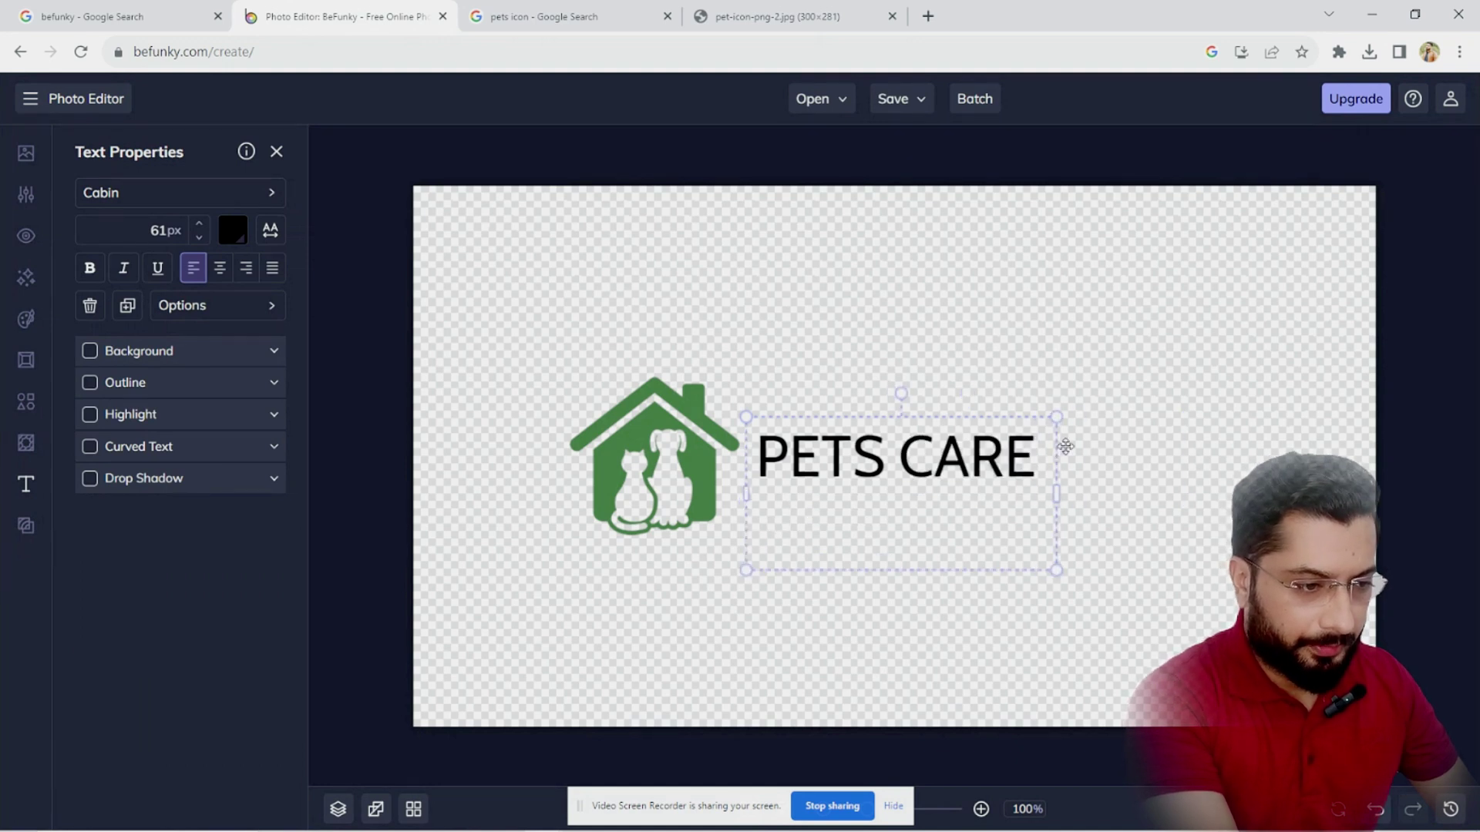
{"action": "mouse_move", "coordinate": [972, 485]}
{"action": "left_mouse_down"}
{"action": "mouse_move", "coordinate": [969, 449]}
{"action": "mouse_move", "coordinate": [977, 466]}
{"action": "left_mouse_up"}
Change the font of "PETS CARE" to Anton and enlarge the text to 88 px beside the house icon.
{"action": "left_click", "coordinate": [158, 195]}
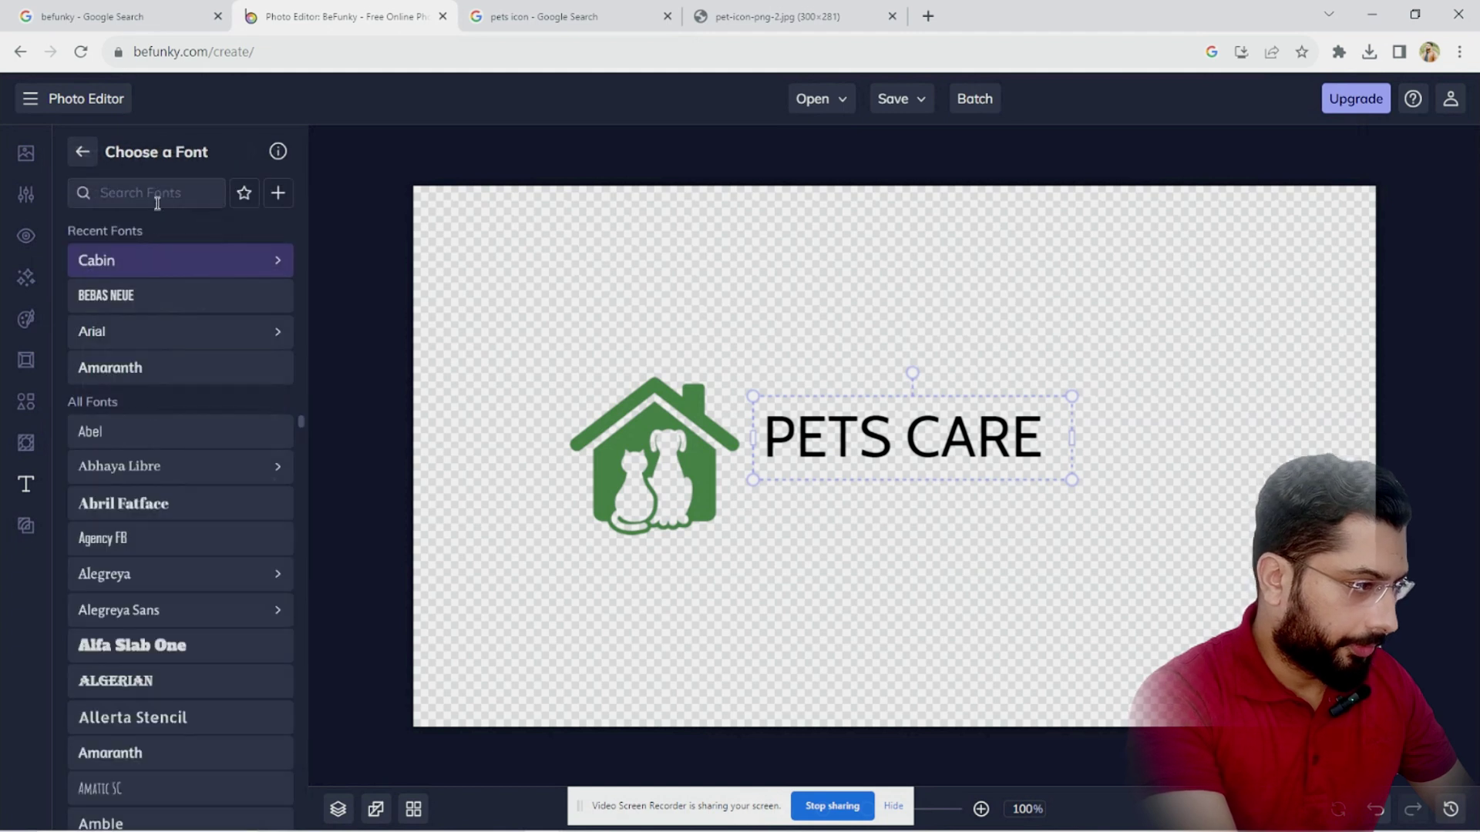
{"action": "scroll", "coordinate": [158, 451], "scroll_direction": "down", "scroll_amount": 5}
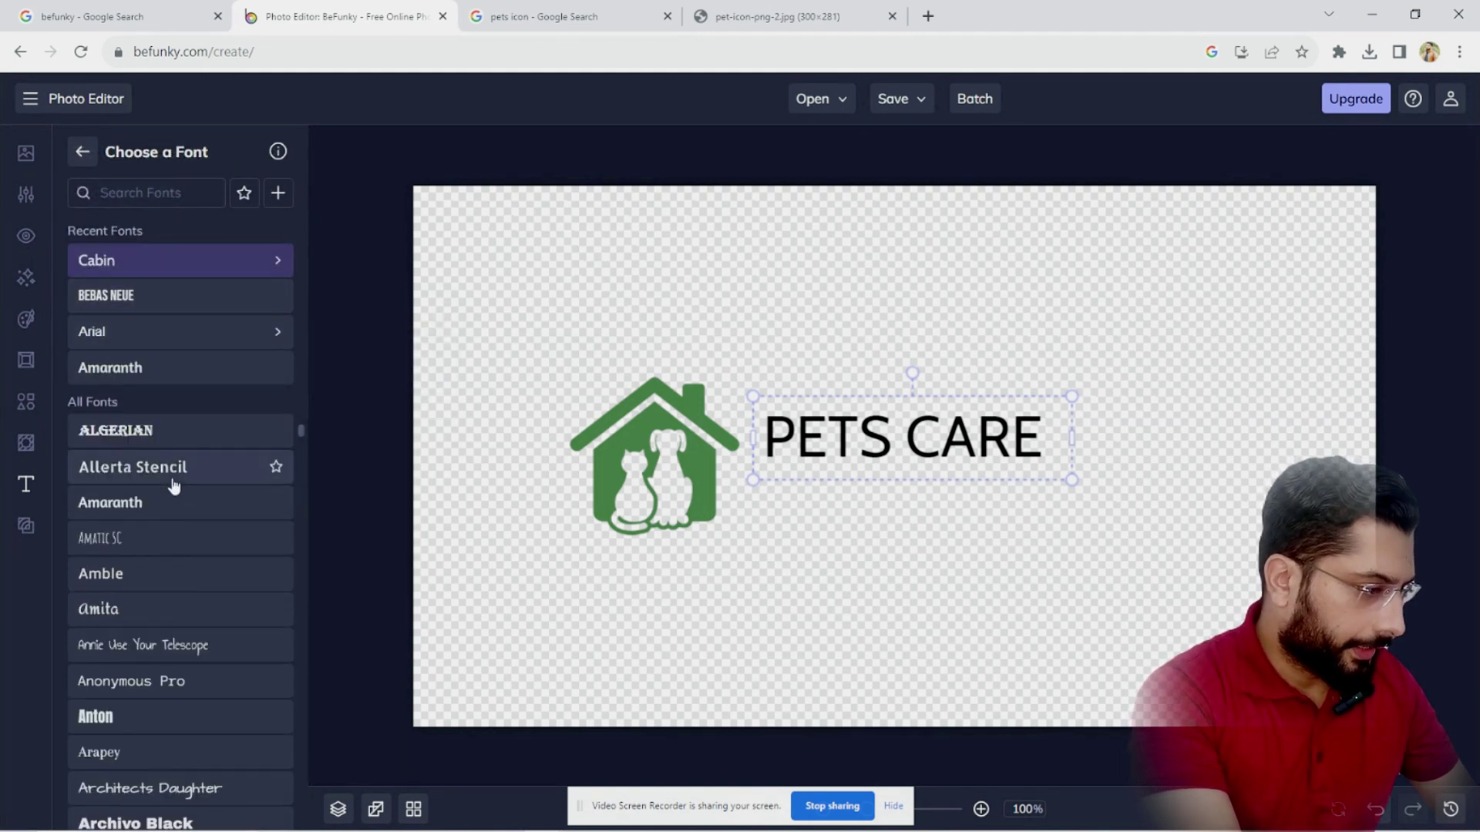
{"action": "scroll", "coordinate": [174, 485], "scroll_direction": "down", "scroll_amount": 1}
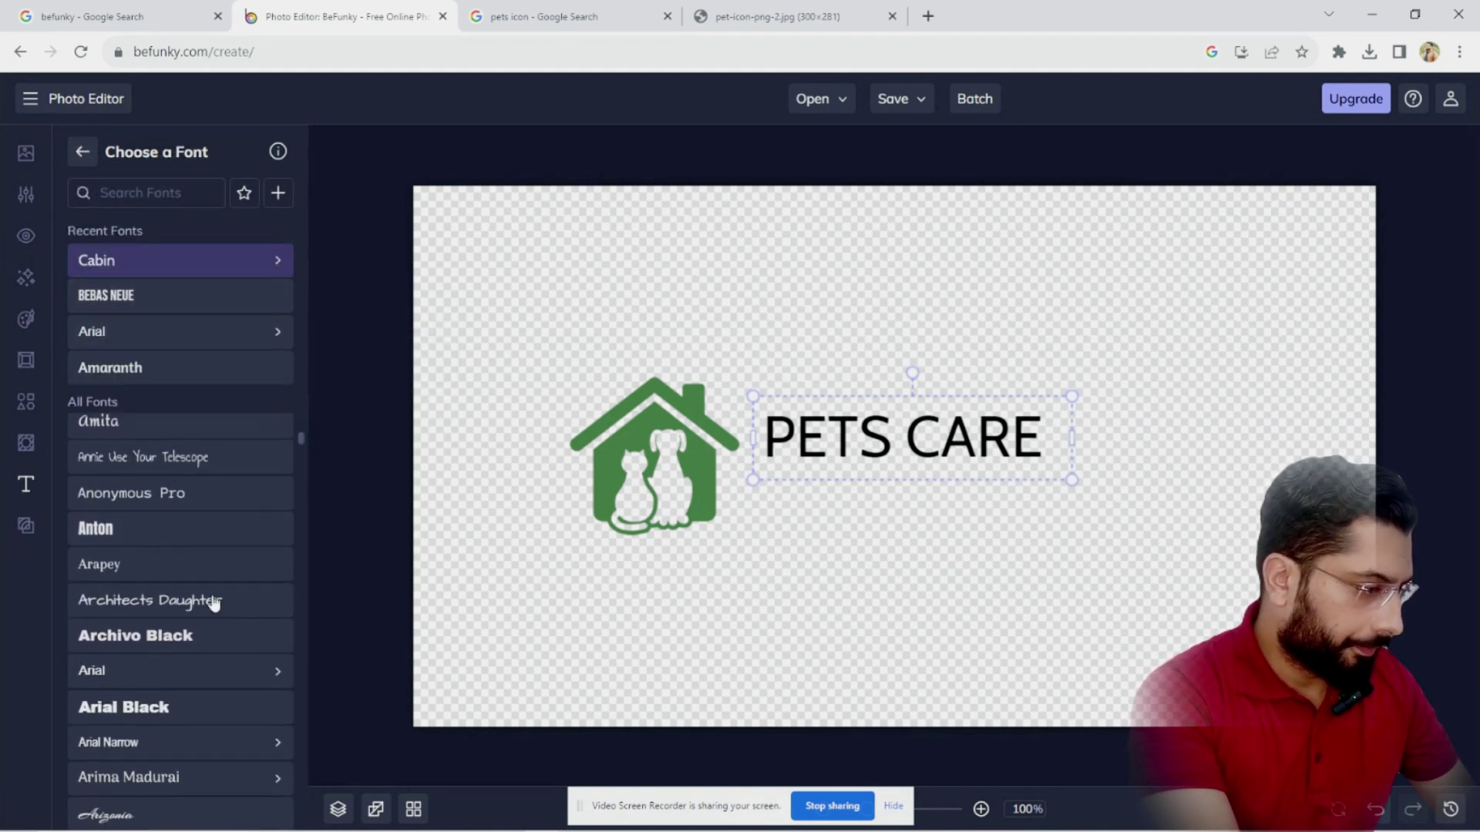
{"action": "scroll", "coordinate": [183, 576], "scroll_direction": "down", "scroll_amount": 20}
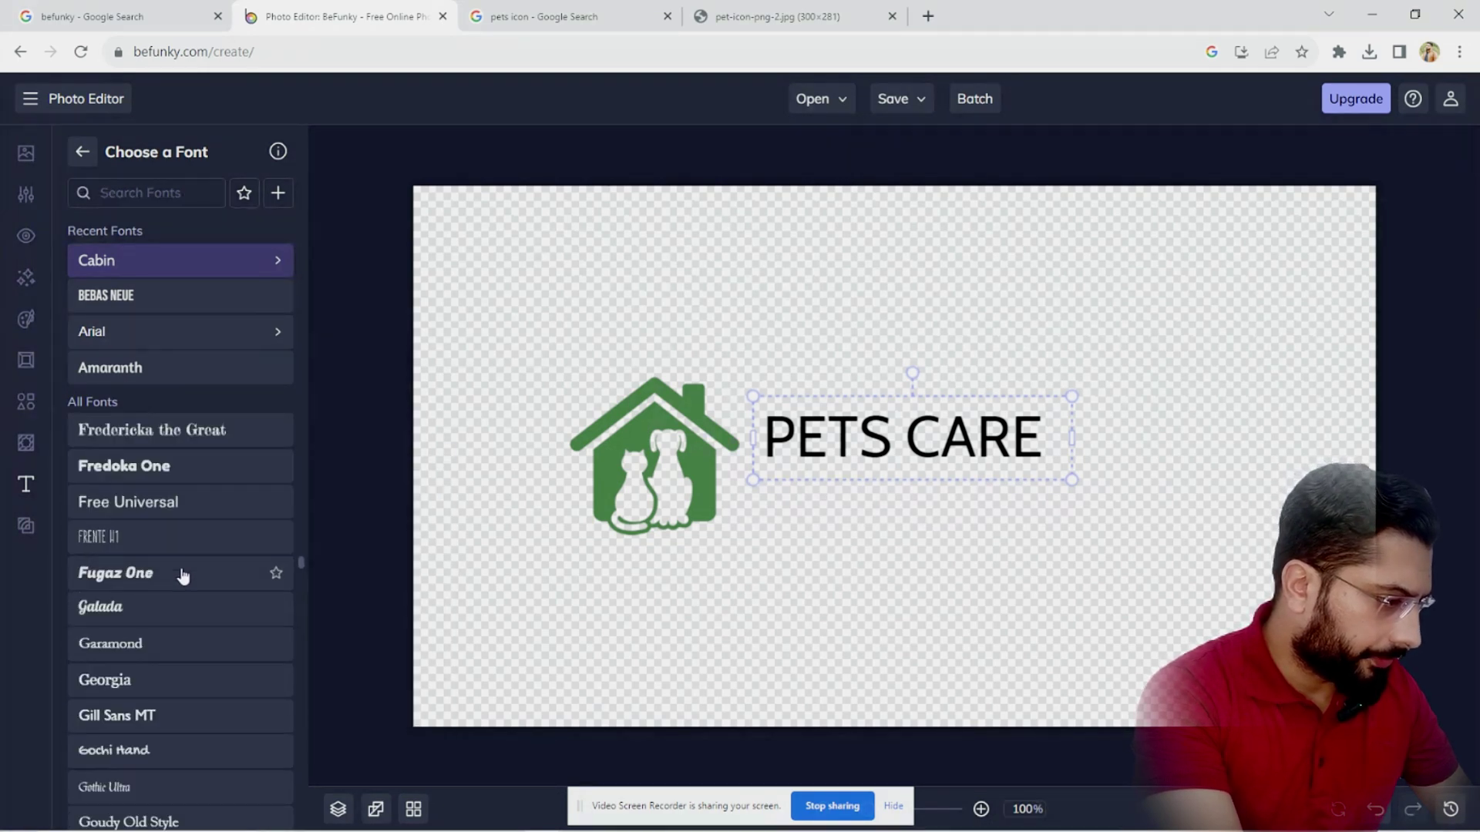
{"action": "scroll", "coordinate": [183, 577], "scroll_direction": "down", "scroll_amount": 20}
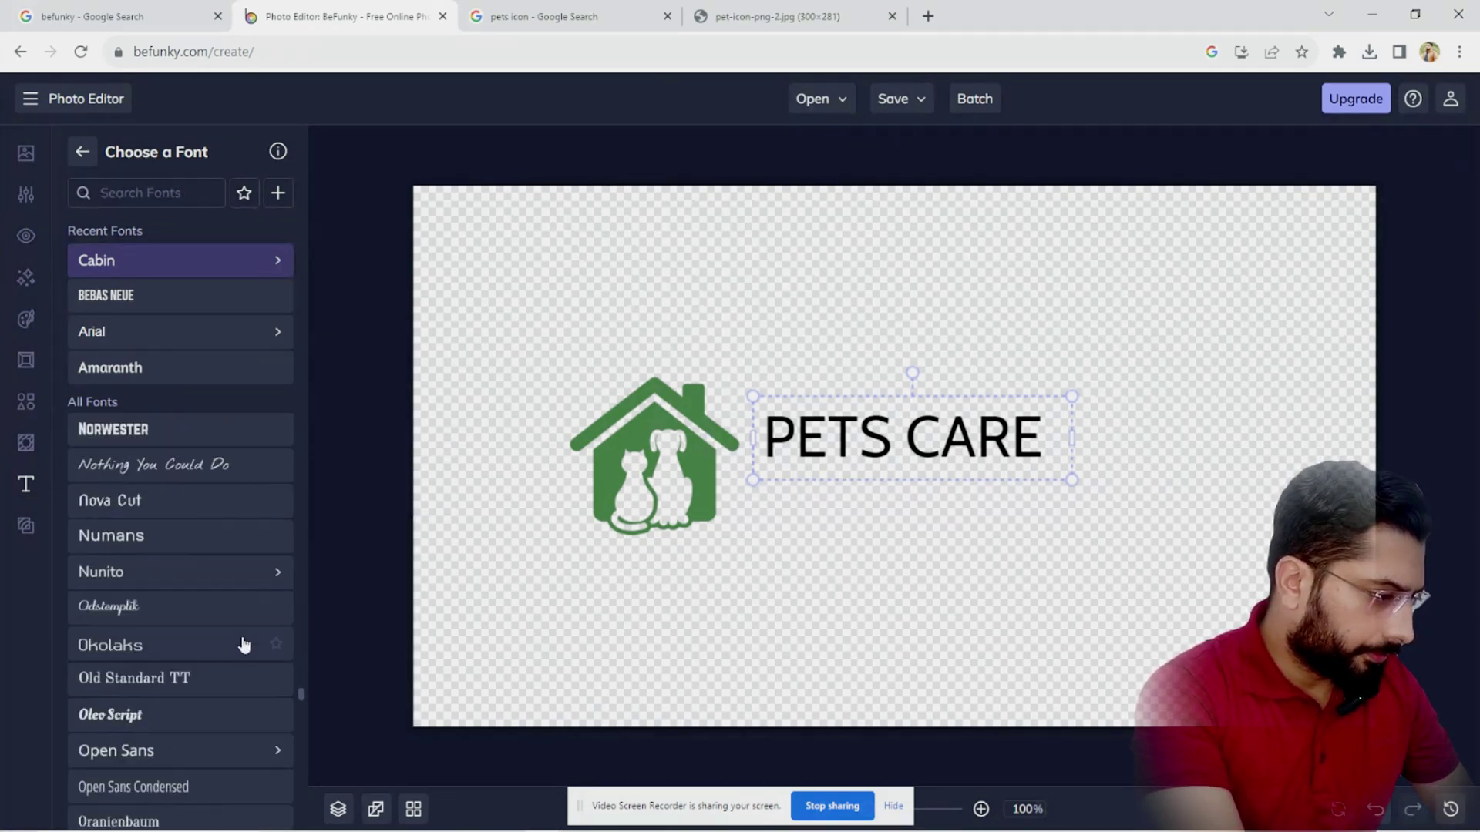
{"action": "scroll", "coordinate": [243, 644], "scroll_direction": "down", "scroll_amount": 15}
{"action": "left_click_drag", "start_coordinate": [300, 748], "coordinate": [304, 412]}
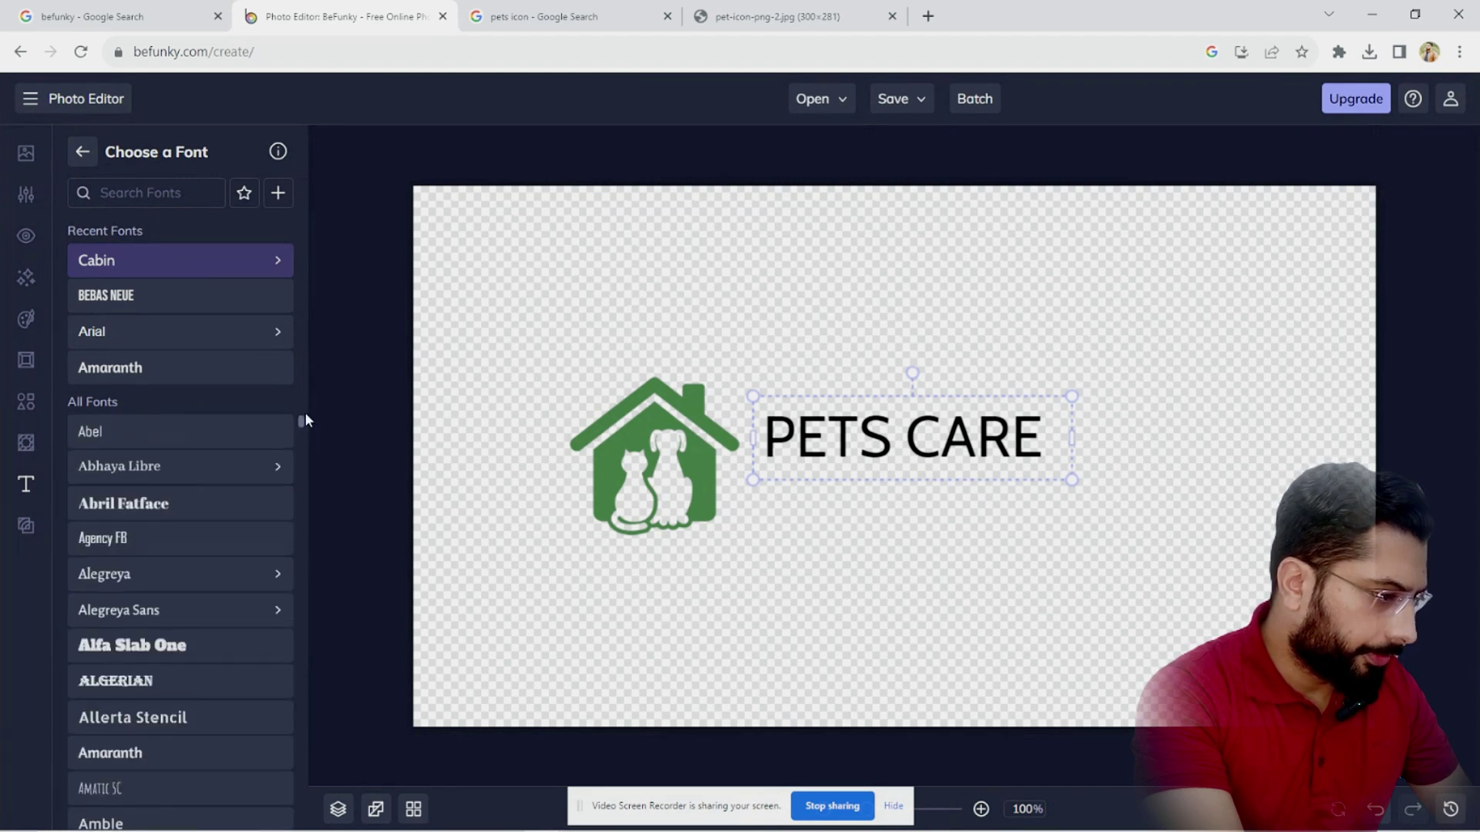
{"action": "scroll", "coordinate": [201, 593], "scroll_direction": "down", "scroll_amount": 4}
{"action": "scroll", "coordinate": [200, 591], "scroll_direction": "down", "scroll_amount": 1}
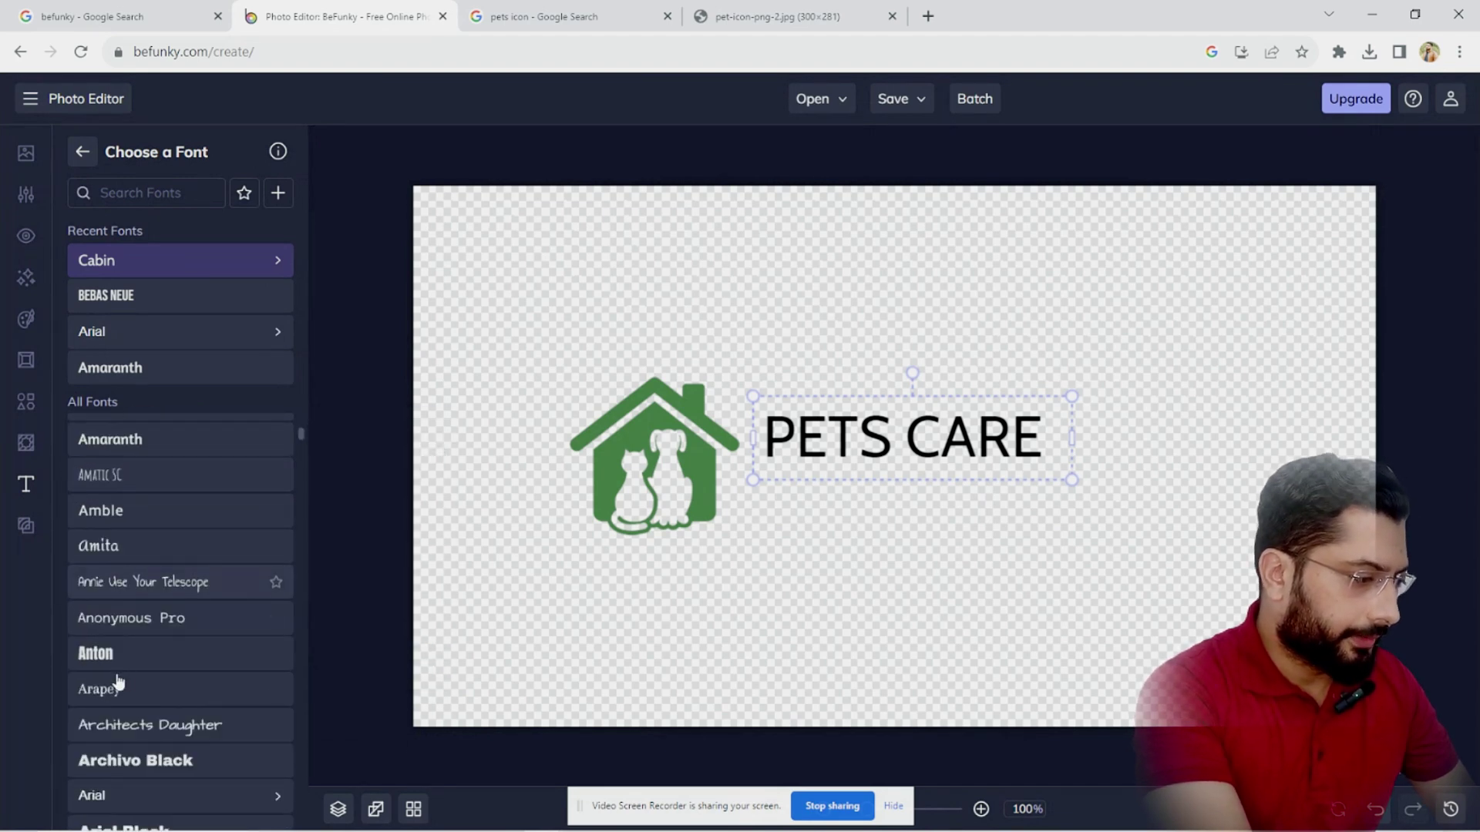
{"action": "left_click", "coordinate": [235, 654]}
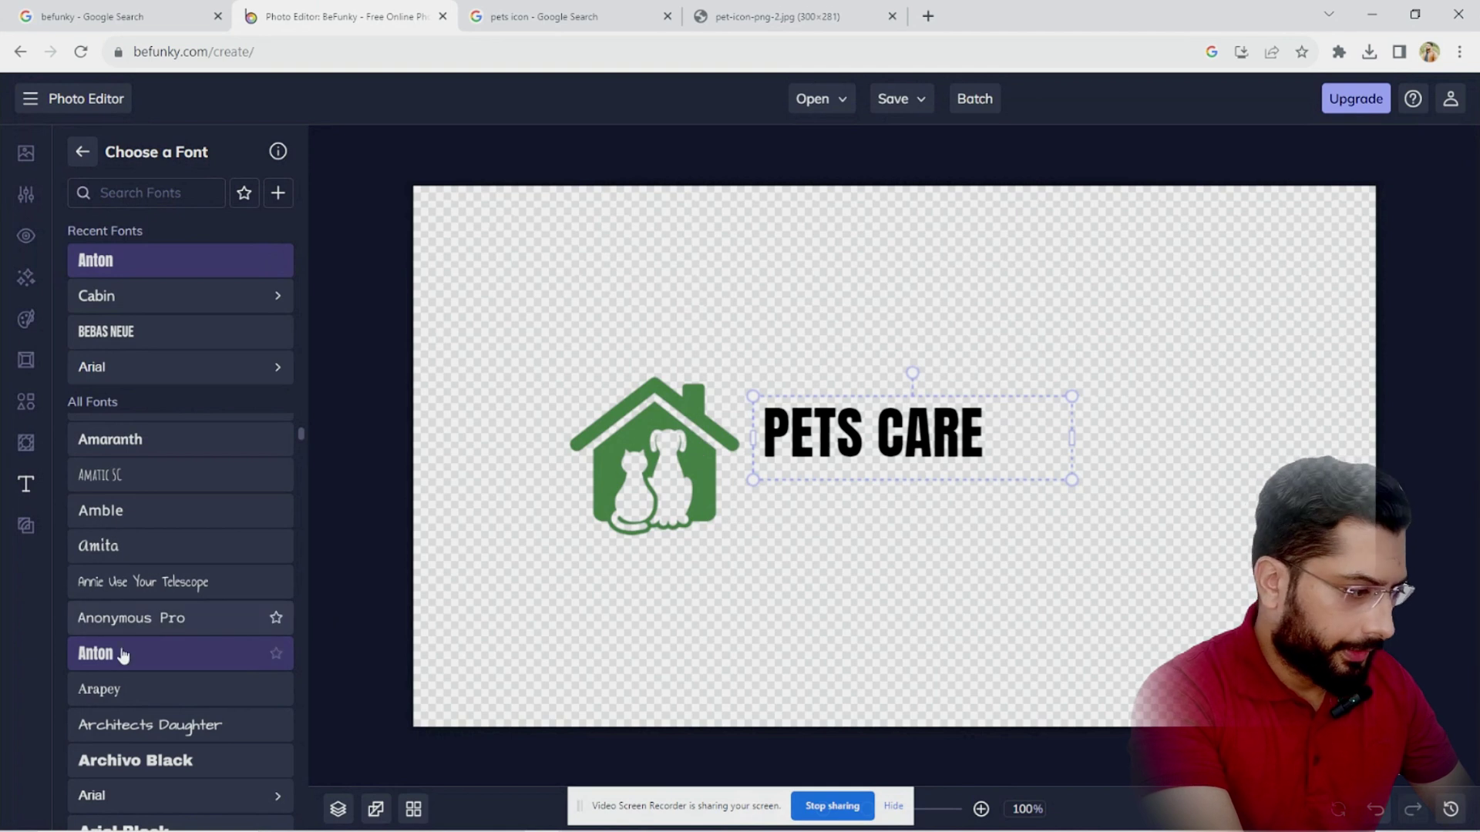
{"action": "left_click_drag", "start_coordinate": [1075, 440], "coordinate": [1118, 508]}
{"action": "mouse_move", "coordinate": [1010, 481]}
{"action": "left_mouse_down"}
{"action": "mouse_move", "coordinate": [1000, 459]}
{"action": "mouse_move", "coordinate": [1036, 459]}
{"action": "mouse_move", "coordinate": [1002, 459]}
{"action": "left_mouse_up"}
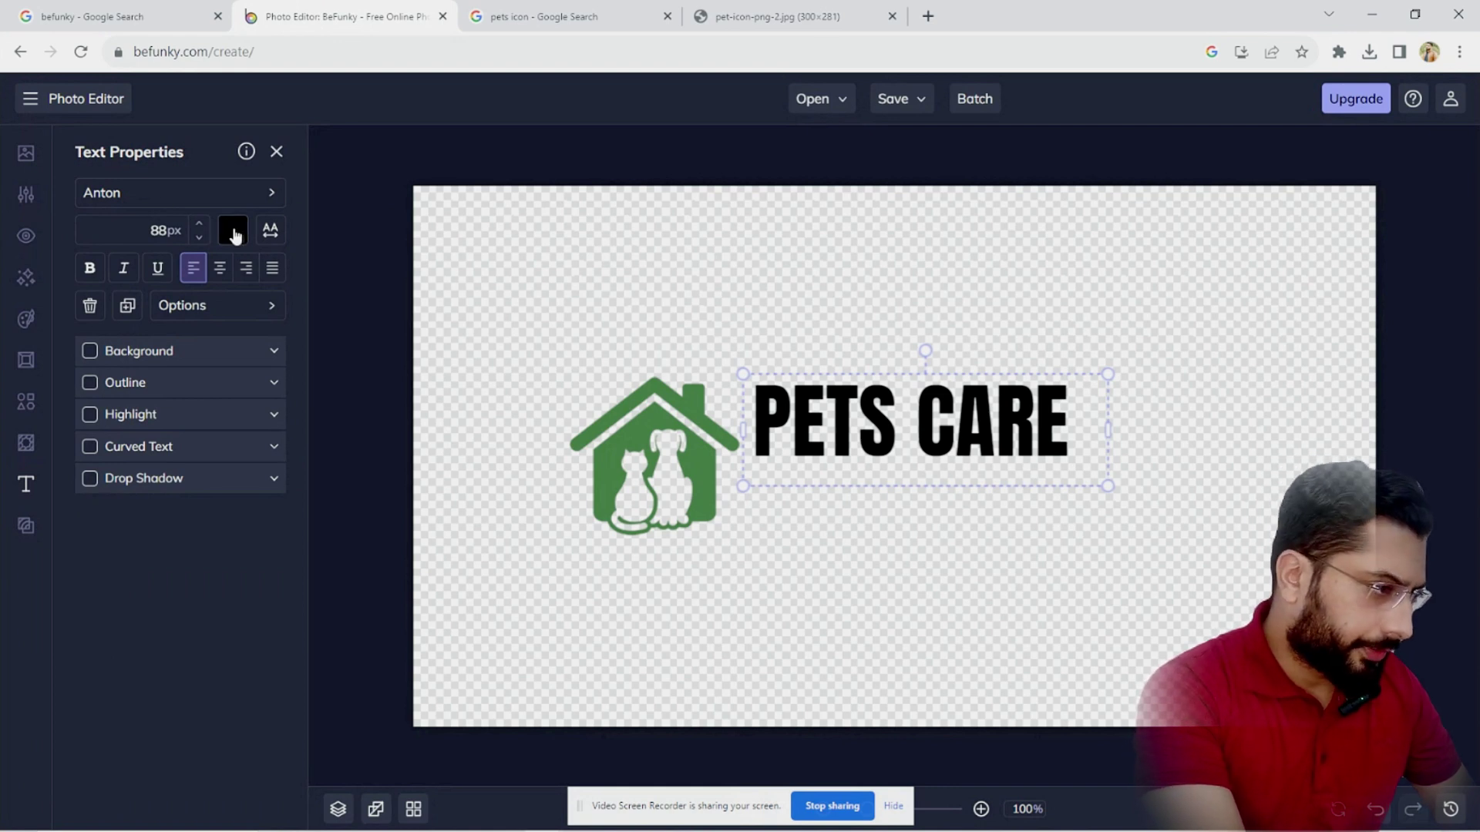
Try the background, outline, highlight, curved text and drop shadow options on the "PETS CARE" text, switching each one off again.
{"action": "left_click", "coordinate": [232, 230]}
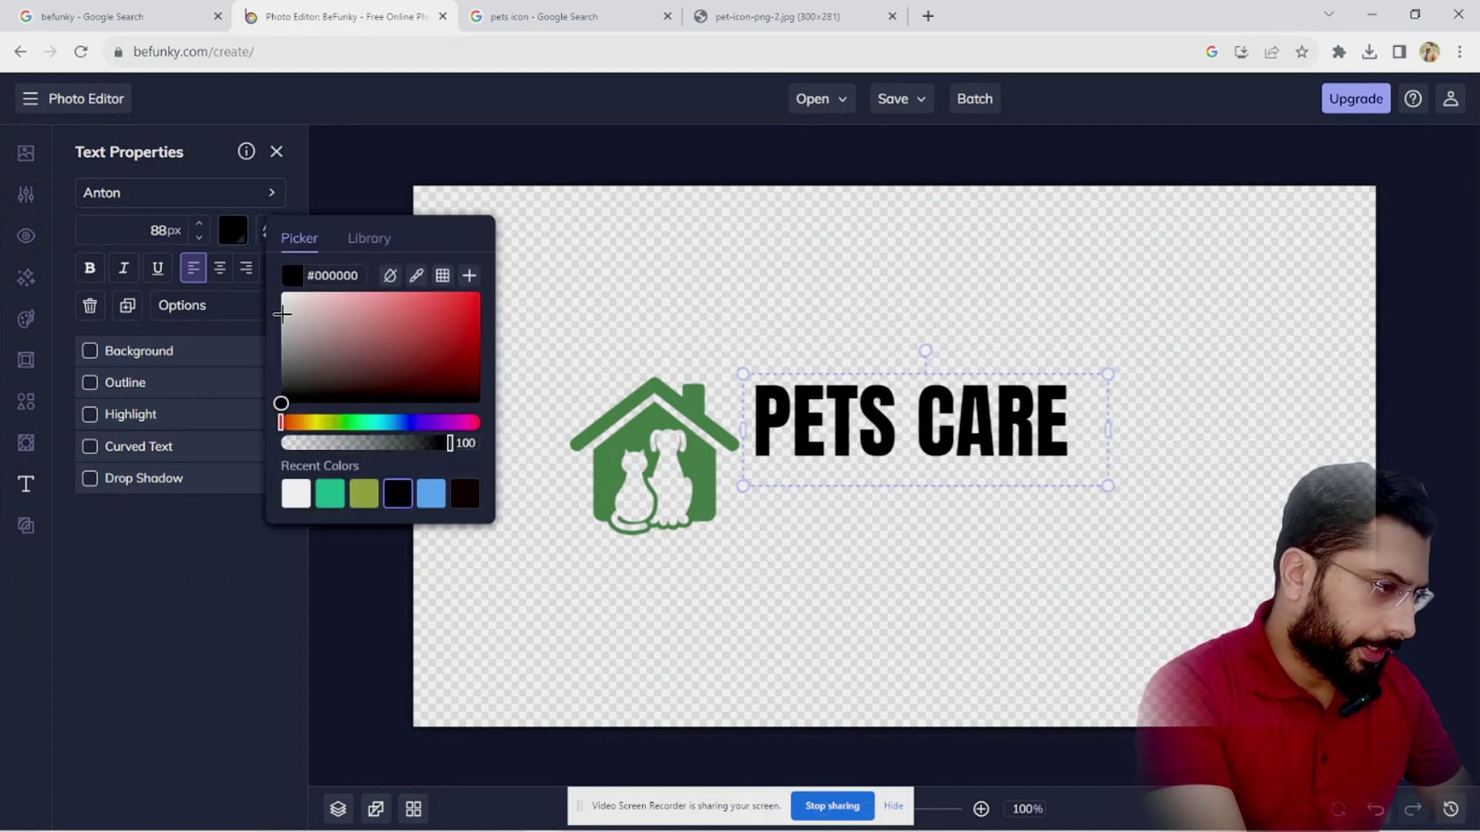
{"action": "double_click", "coordinate": [171, 230]}
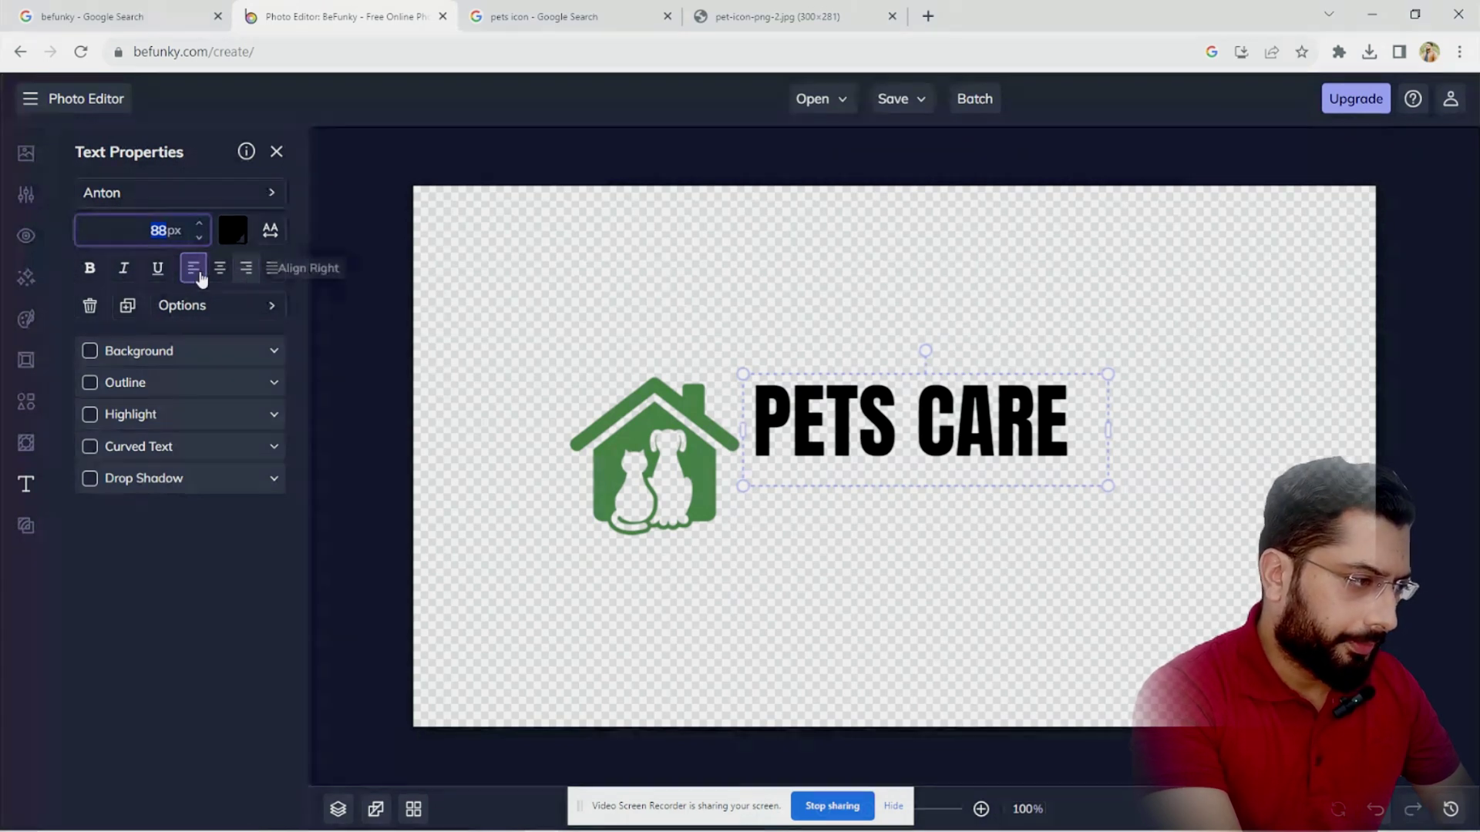
{"action": "left_click", "coordinate": [157, 359]}
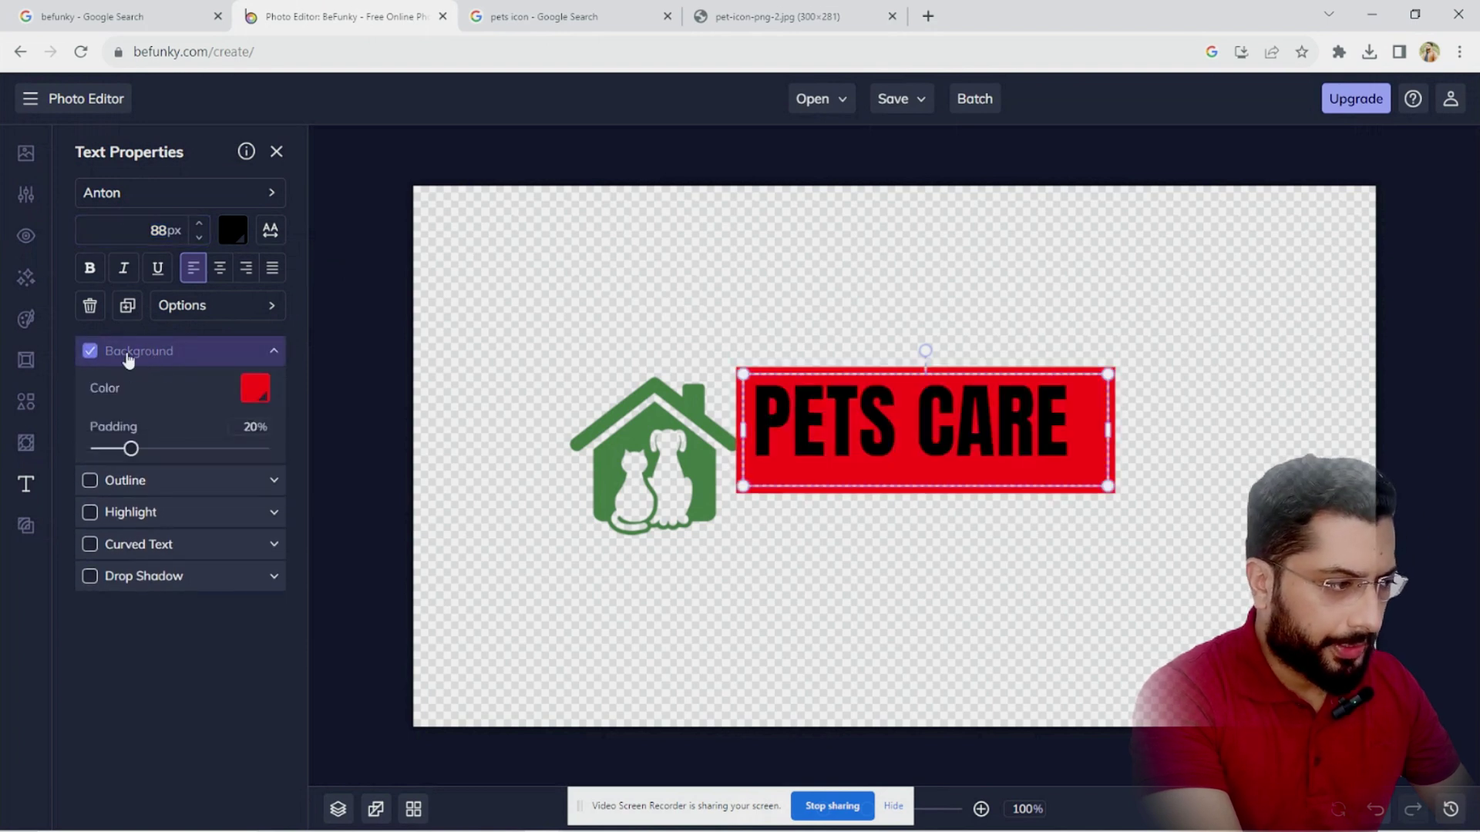
{"action": "left_click", "coordinate": [127, 358]}
{"action": "left_click", "coordinate": [90, 382]}
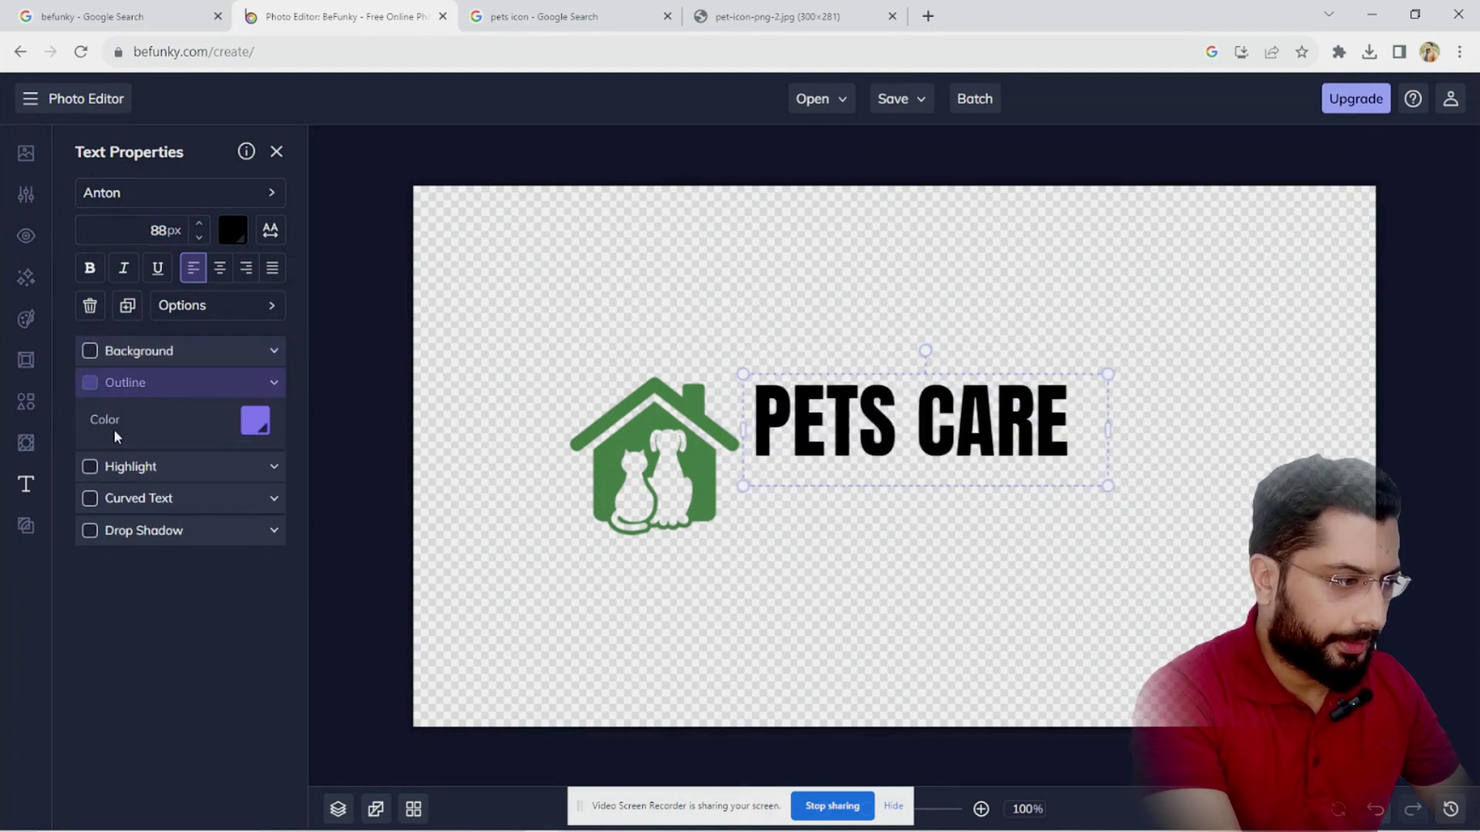
{"action": "left_click", "coordinate": [89, 414]}
{"action": "left_click", "coordinate": [91, 416]}
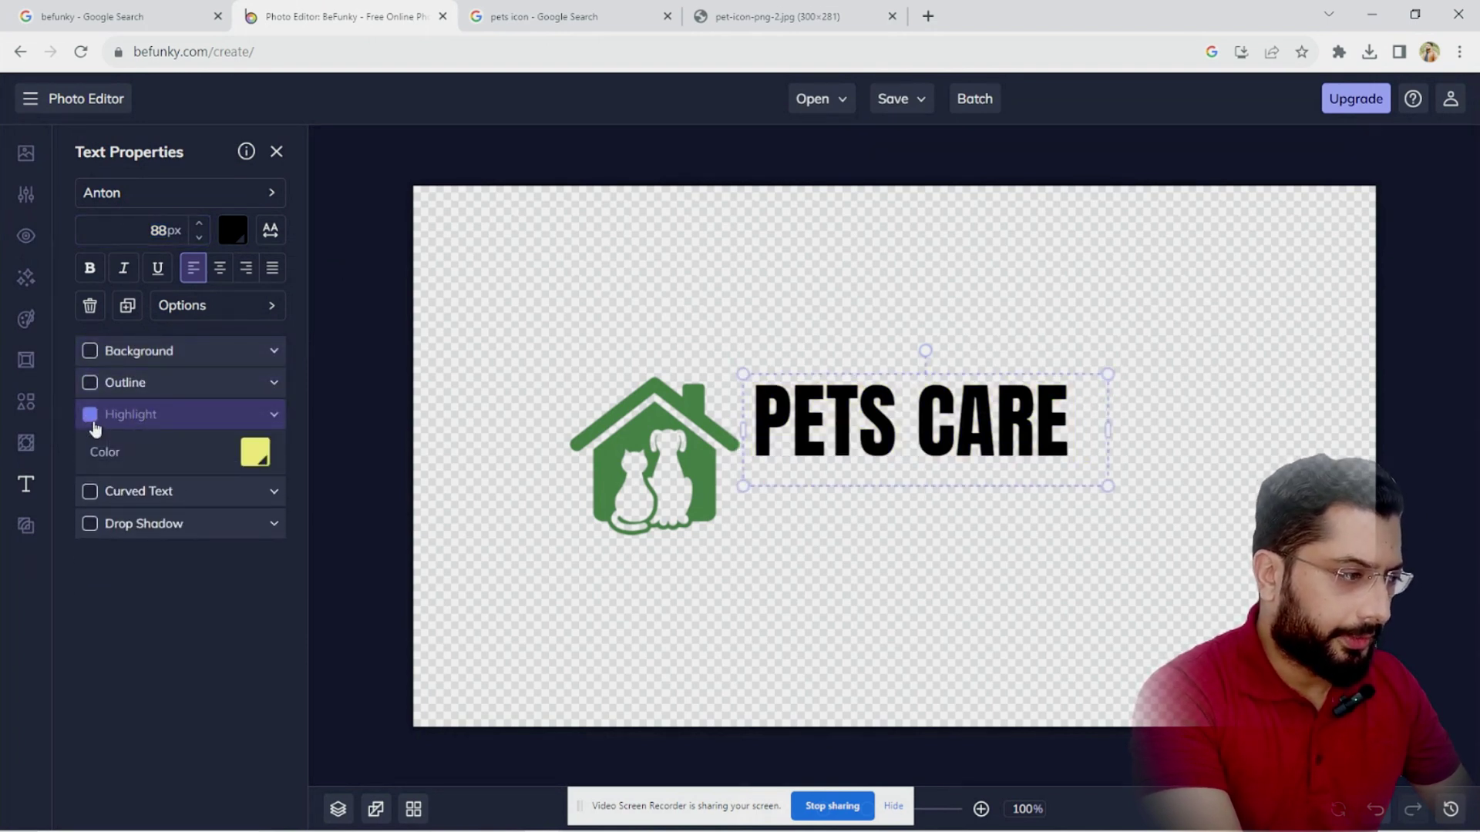
{"action": "left_click", "coordinate": [97, 449]}
{"action": "left_click", "coordinate": [90, 447]}
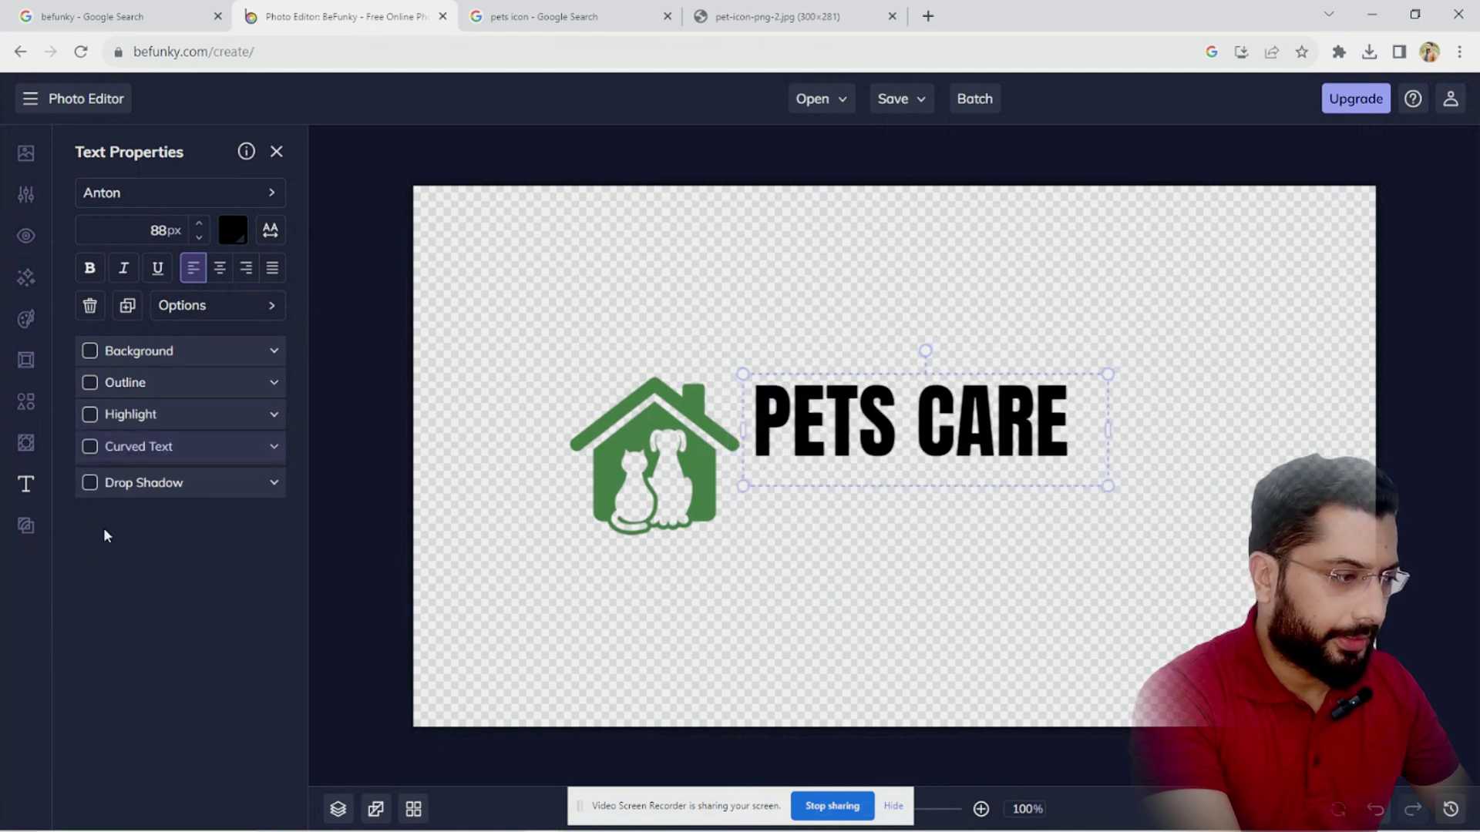
{"action": "left_click", "coordinate": [90, 478]}
{"action": "left_click", "coordinate": [91, 479]}
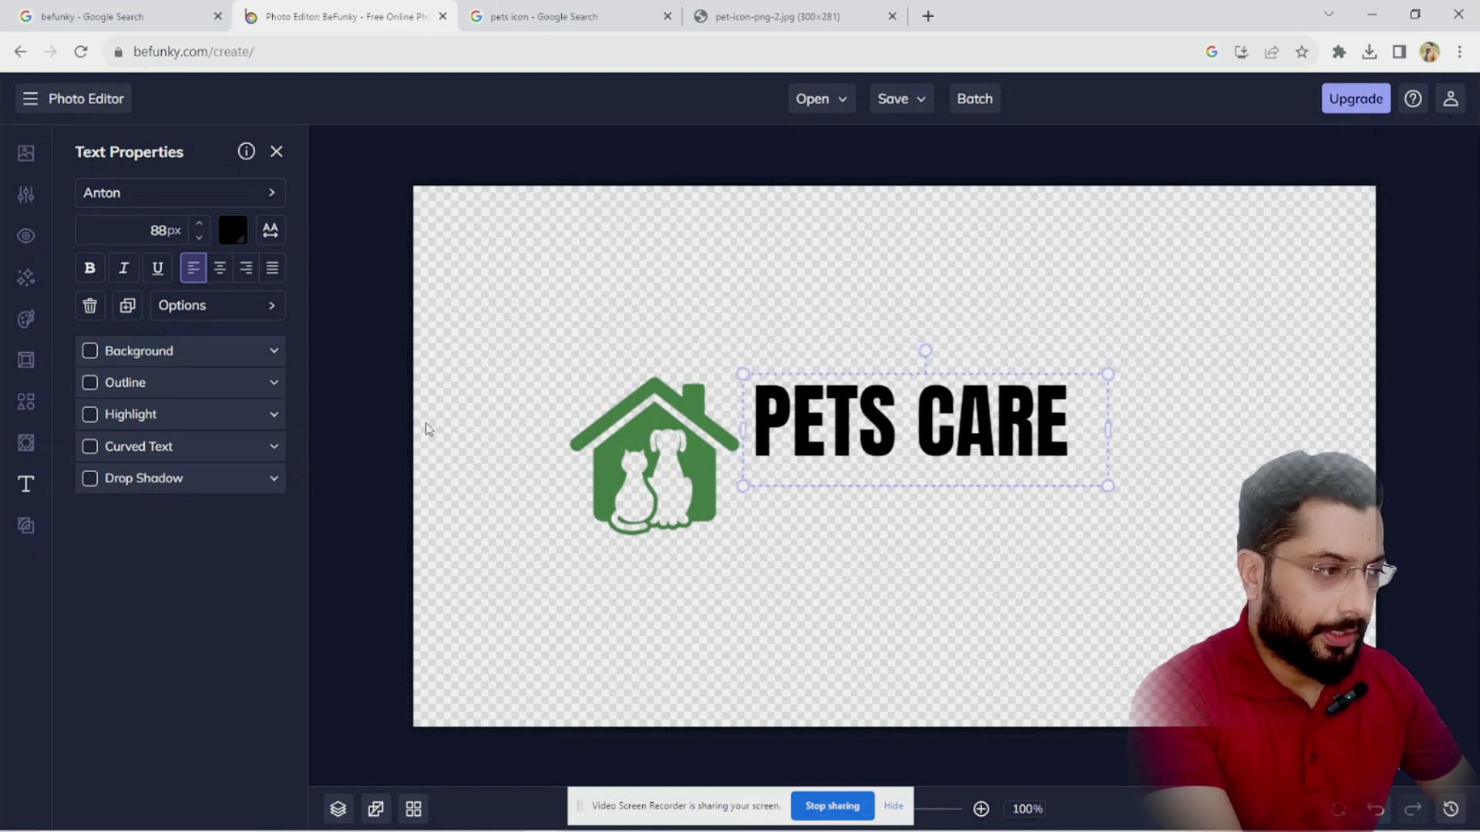
Duplicate the "PETS CARE" text, place the copy on a second line below it, and change its wording to "PRO".
{"action": "left_click_drag", "start_coordinate": [1111, 430], "coordinate": [1114, 431]}
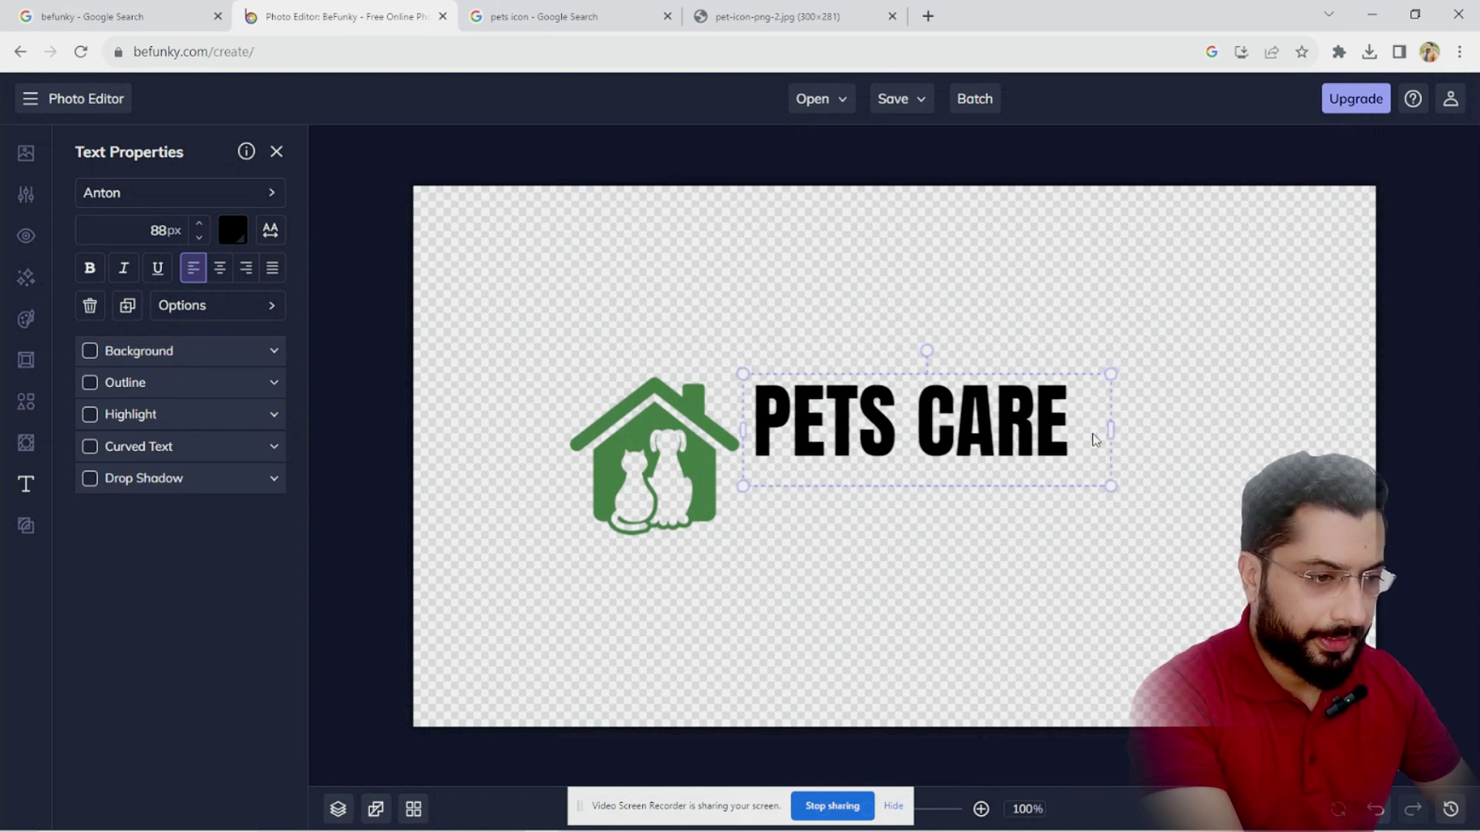
{"action": "left_click", "coordinate": [774, 555]}
{"action": "right_click", "coordinate": [868, 433]}
{"action": "left_click", "coordinate": [875, 485]}
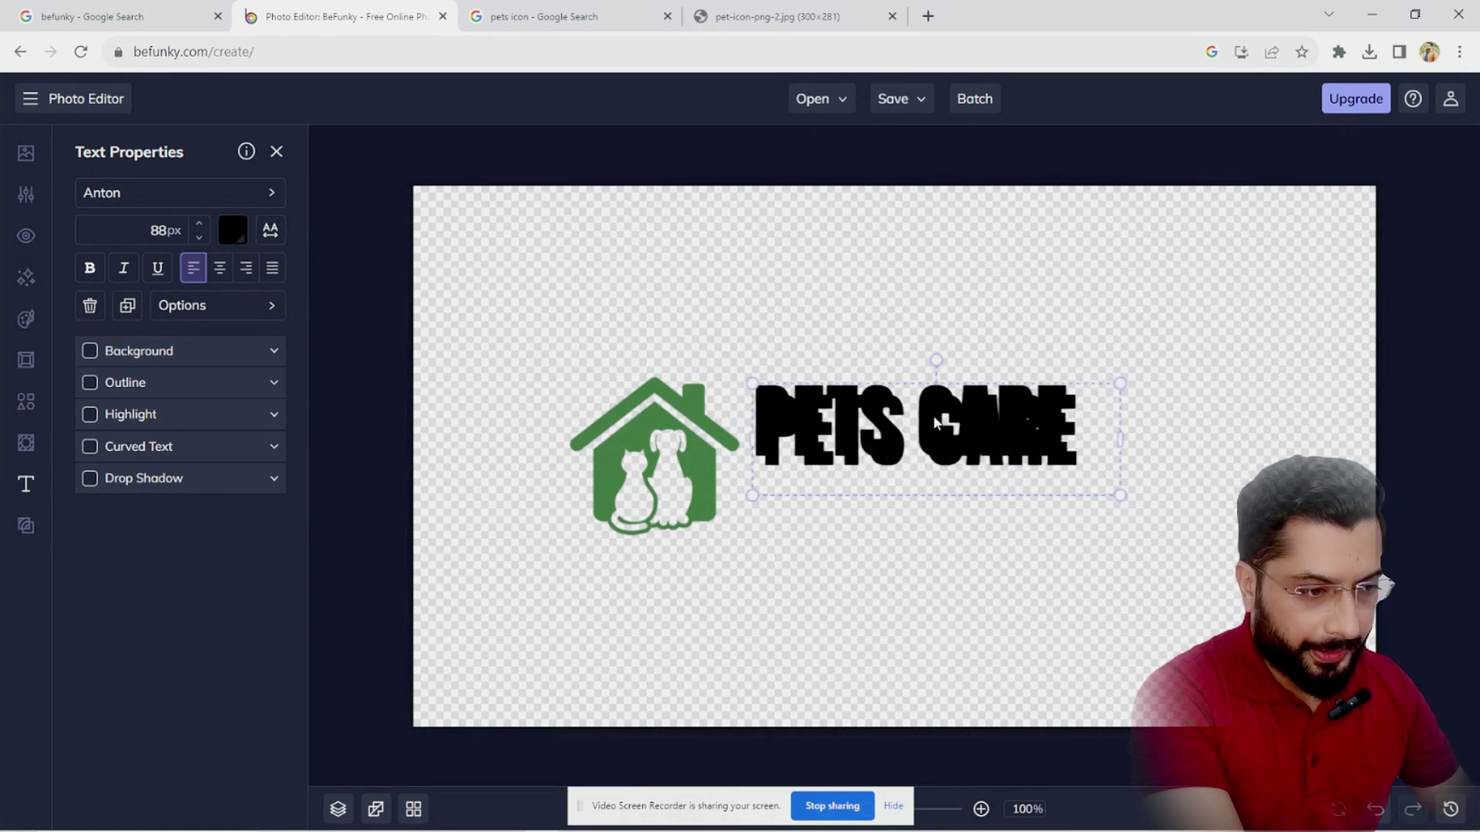
{"action": "left_click_drag", "start_coordinate": [935, 420], "coordinate": [948, 515]}
{"action": "double_click", "coordinate": [947, 512]}
{"action": "key", "text": "ctrl+a"}
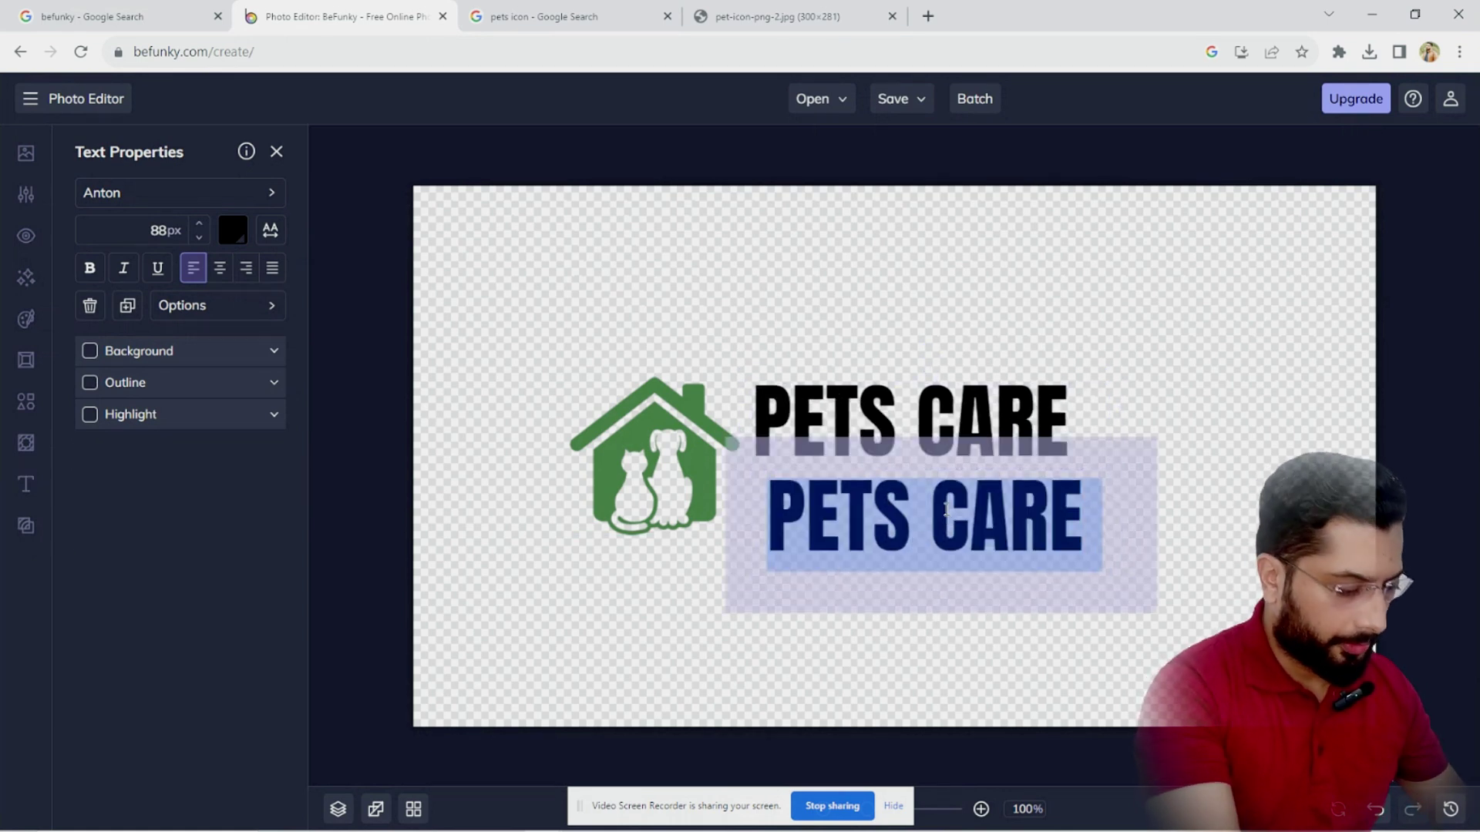
{"action": "type", "text": "PRO"}
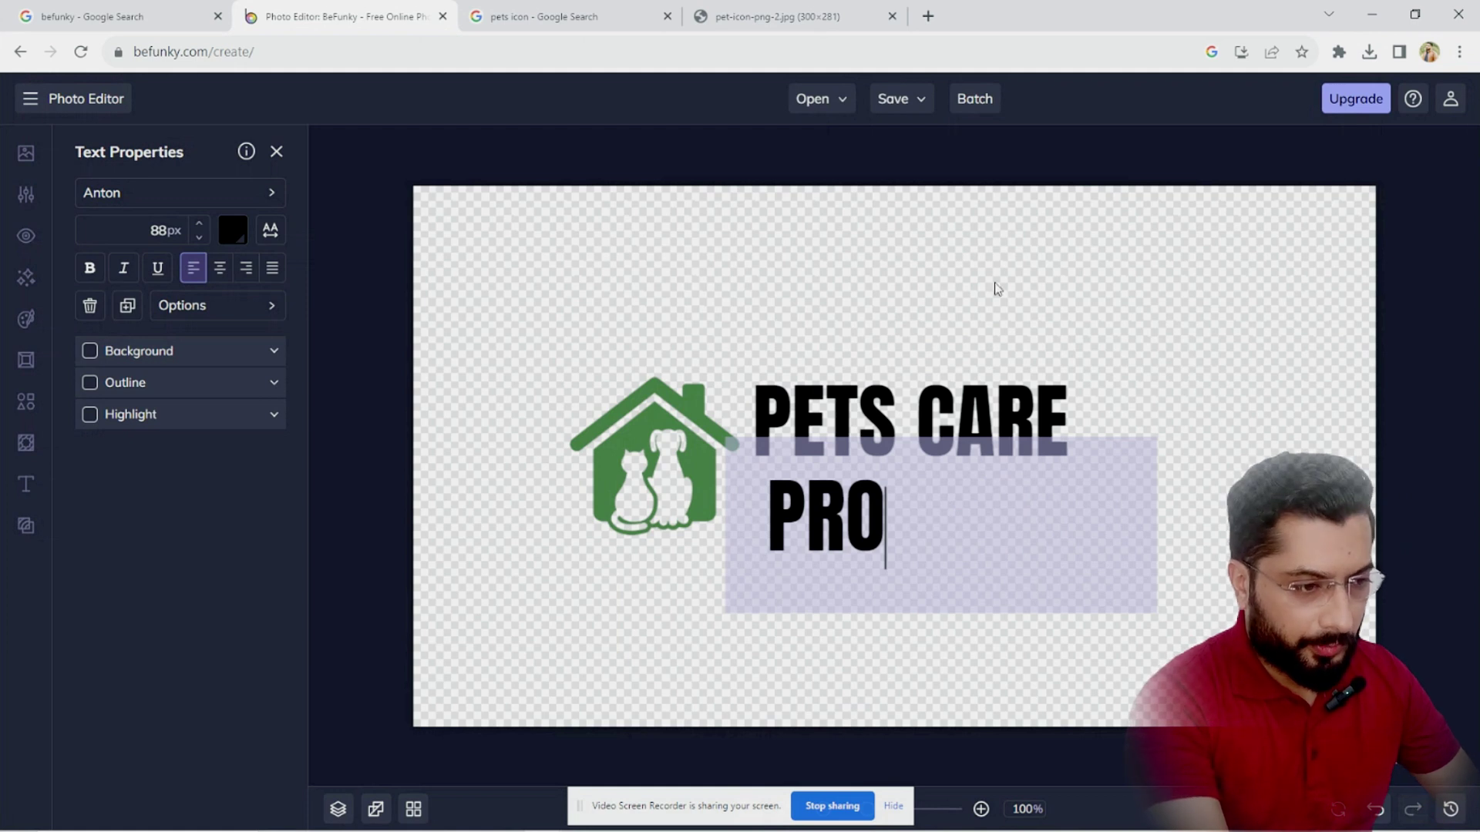
{"action": "key", "text": "Escape"}
{"action": "left_click_drag", "start_coordinate": [825, 517], "coordinate": [925, 517]}
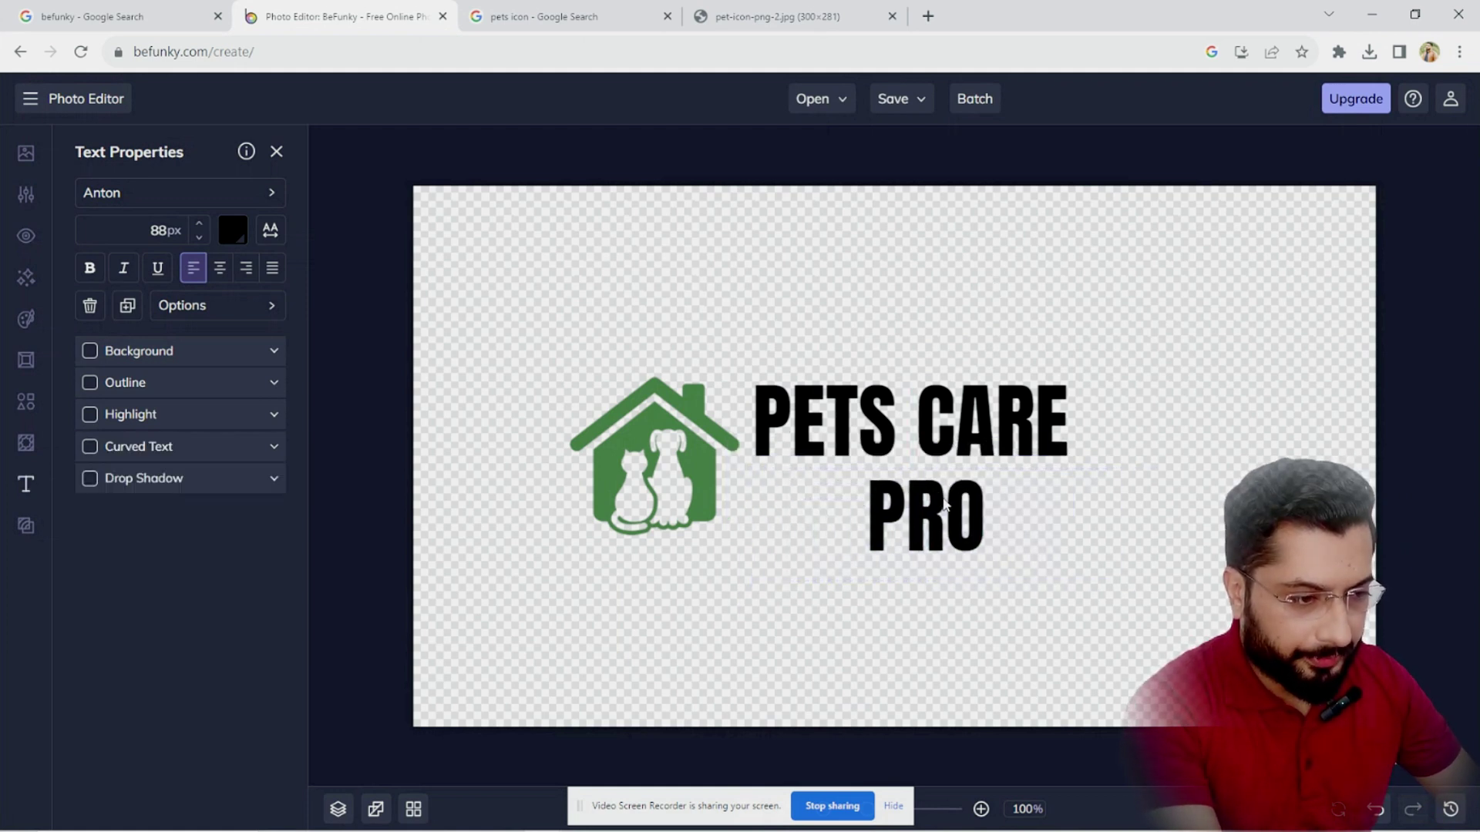
Try the Amble font on the "PRO" text, and settle on Cormorant Unicase.
{"action": "left_click", "coordinate": [172, 193]}
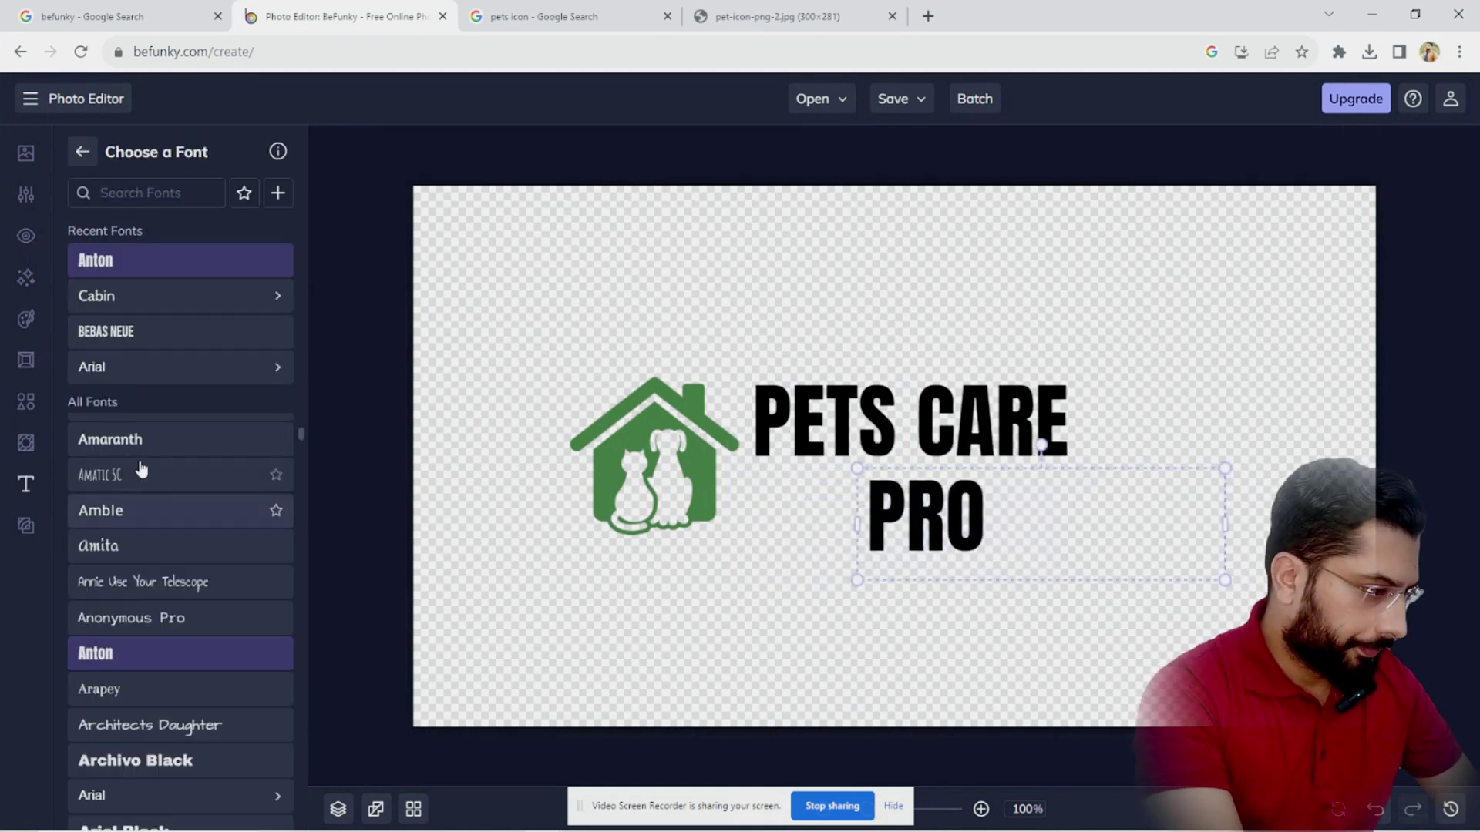
{"action": "left_click", "coordinate": [140, 512]}
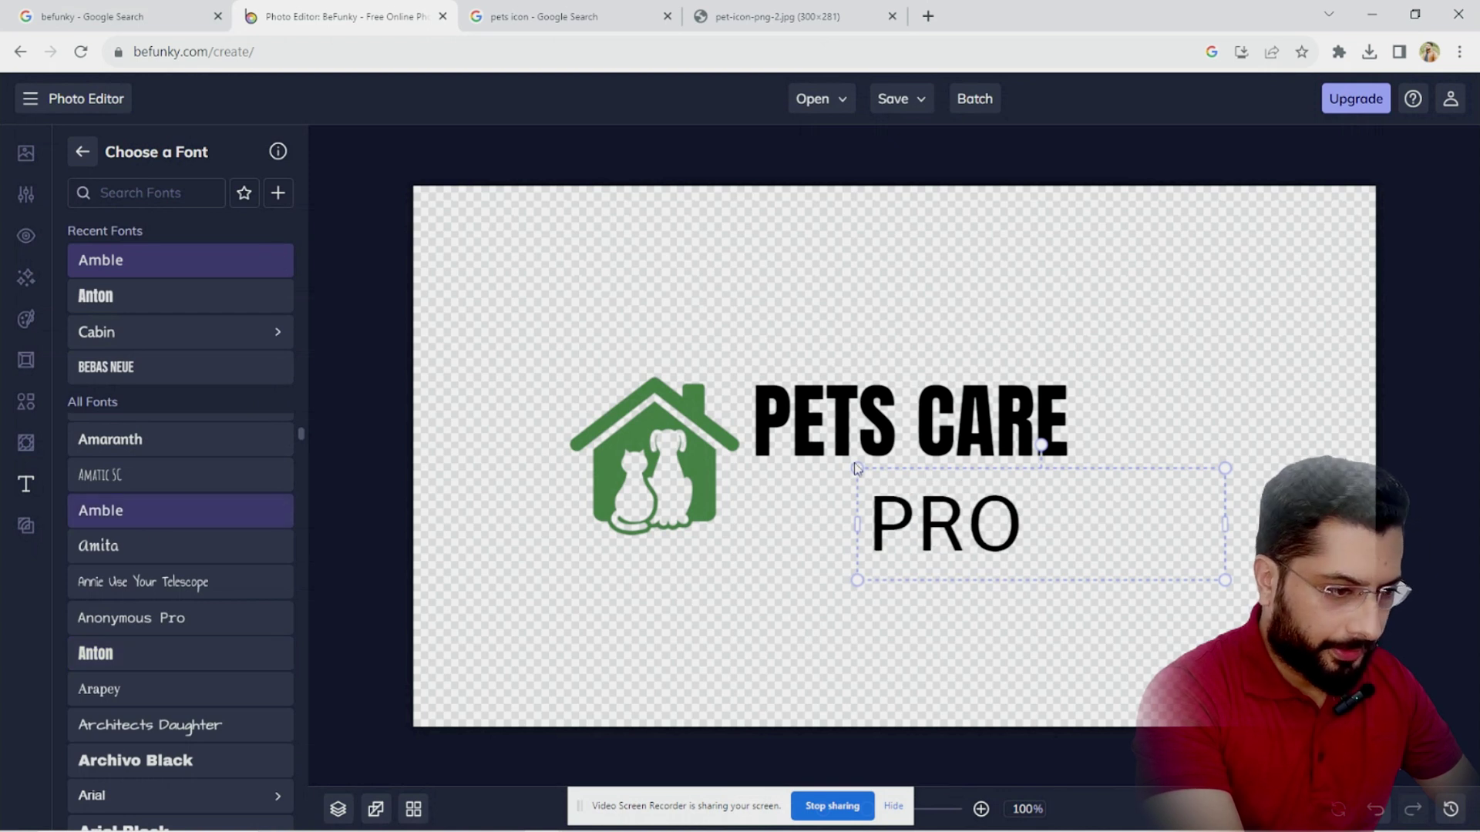
{"action": "scroll", "coordinate": [118, 508], "scroll_direction": "down", "scroll_amount": 15}
{"action": "left_click", "coordinate": [123, 530]}
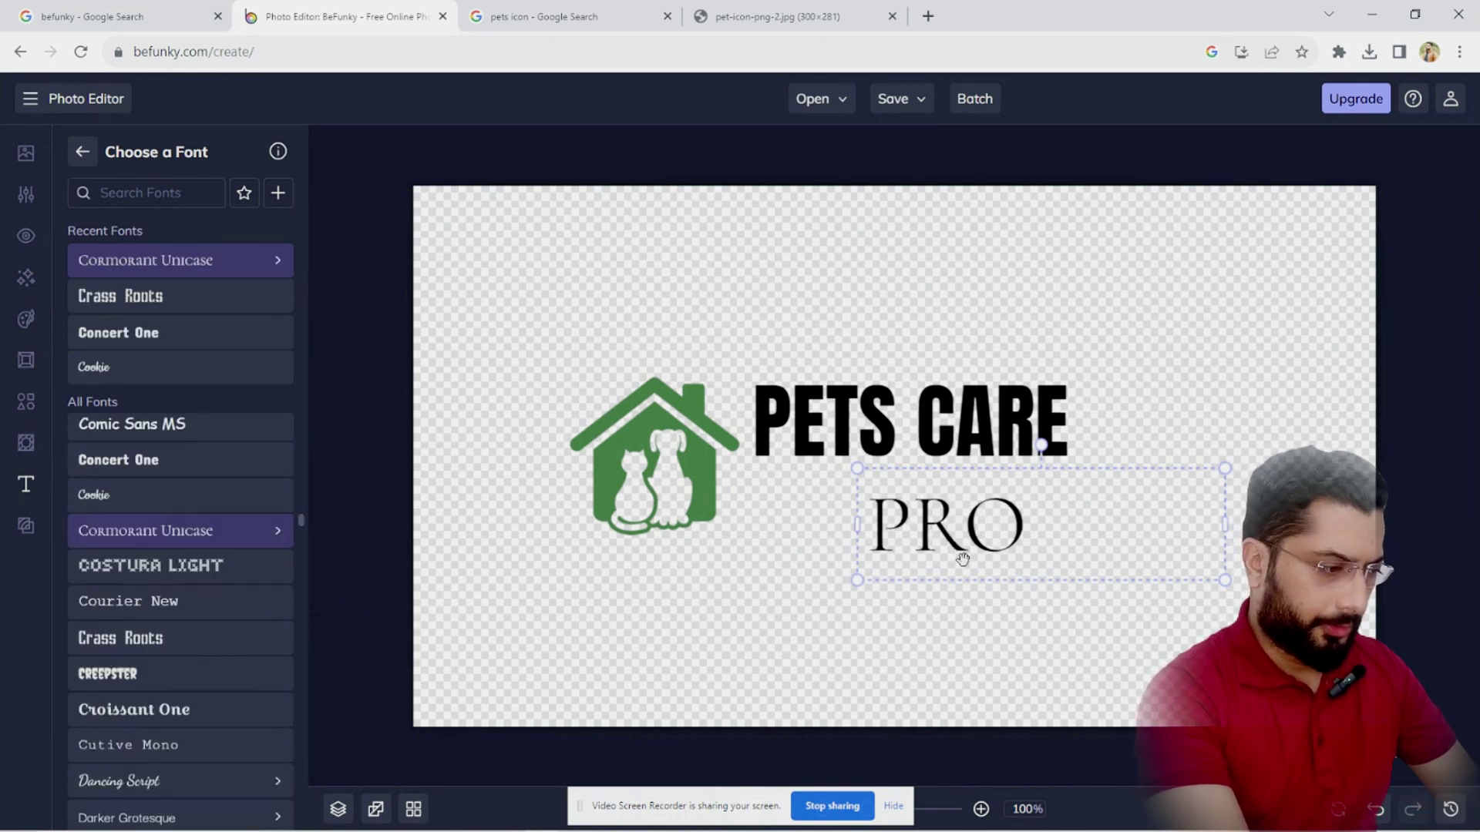
{"action": "left_click", "coordinate": [906, 349]}
{"action": "left_click", "coordinate": [992, 544]}
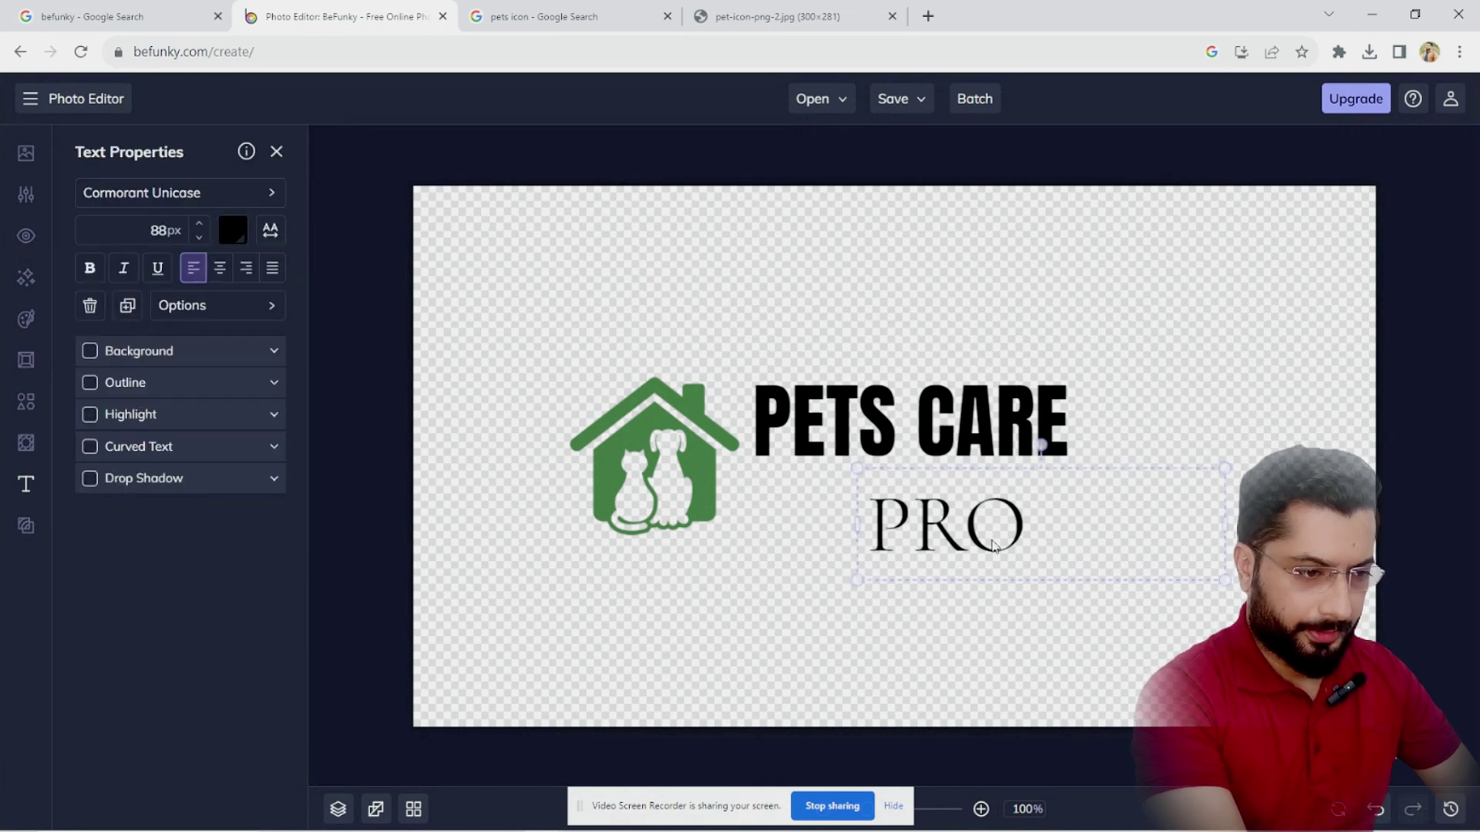
Shrink the "PRO" text and align it beneath the right end of "PETS CARE".
{"action": "left_click_drag", "start_coordinate": [992, 545], "coordinate": [1016, 529]}
{"action": "left_click_drag", "start_coordinate": [1249, 564], "coordinate": [1177, 535]}
{"action": "left_click_drag", "start_coordinate": [993, 504], "coordinate": [1025, 509]}
Reposition both text lines together and move the green house icon close beside "PETS CARE".
{"action": "left_click", "coordinate": [935, 432], "text": "shift"}
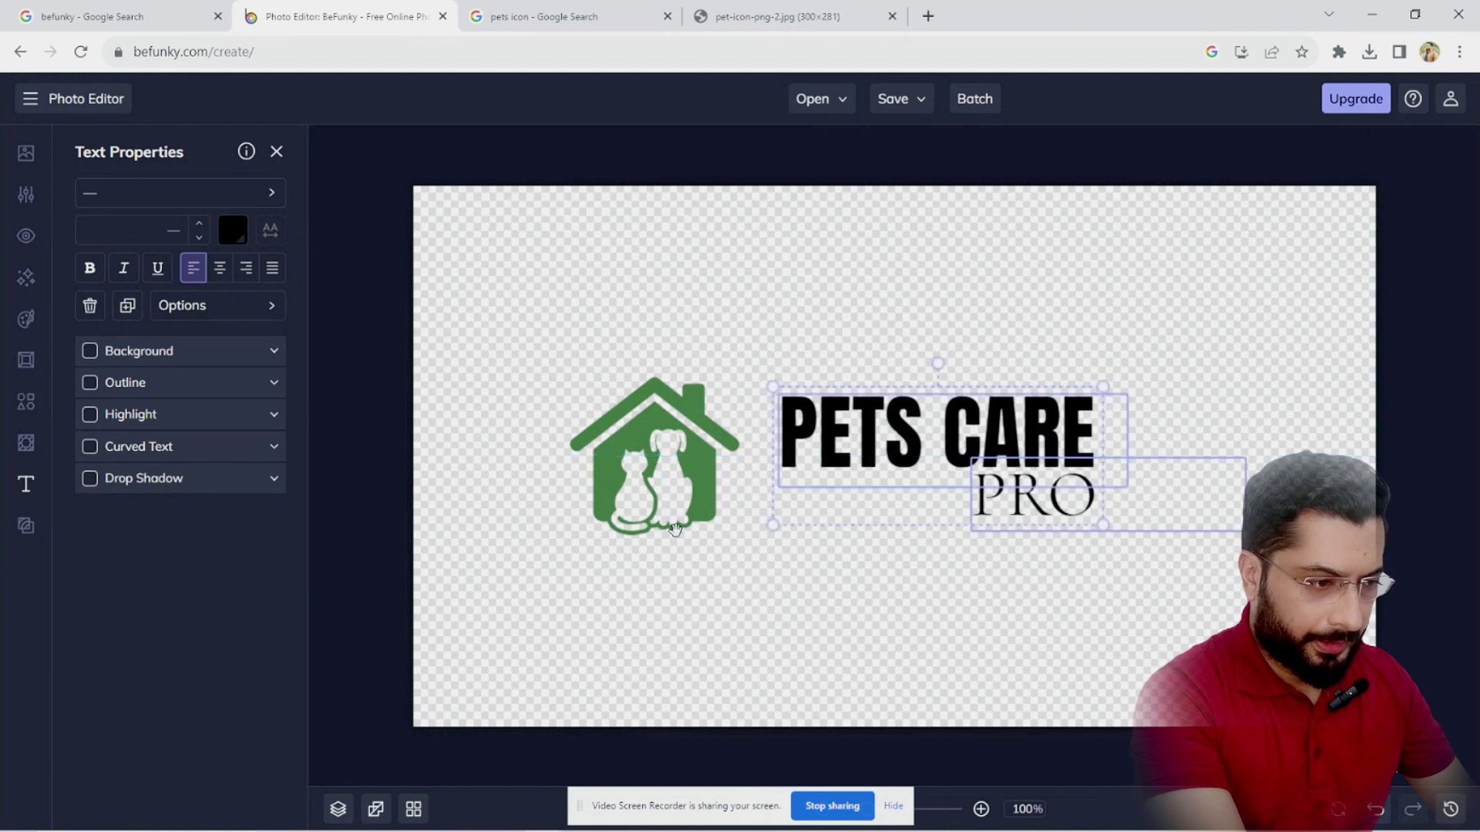
{"action": "mouse_move", "coordinate": [703, 450]}
{"action": "left_mouse_down"}
{"action": "mouse_move", "coordinate": [712, 485]}
{"action": "mouse_move", "coordinate": [733, 450]}
{"action": "mouse_move", "coordinate": [726, 461]}
{"action": "left_mouse_up"}
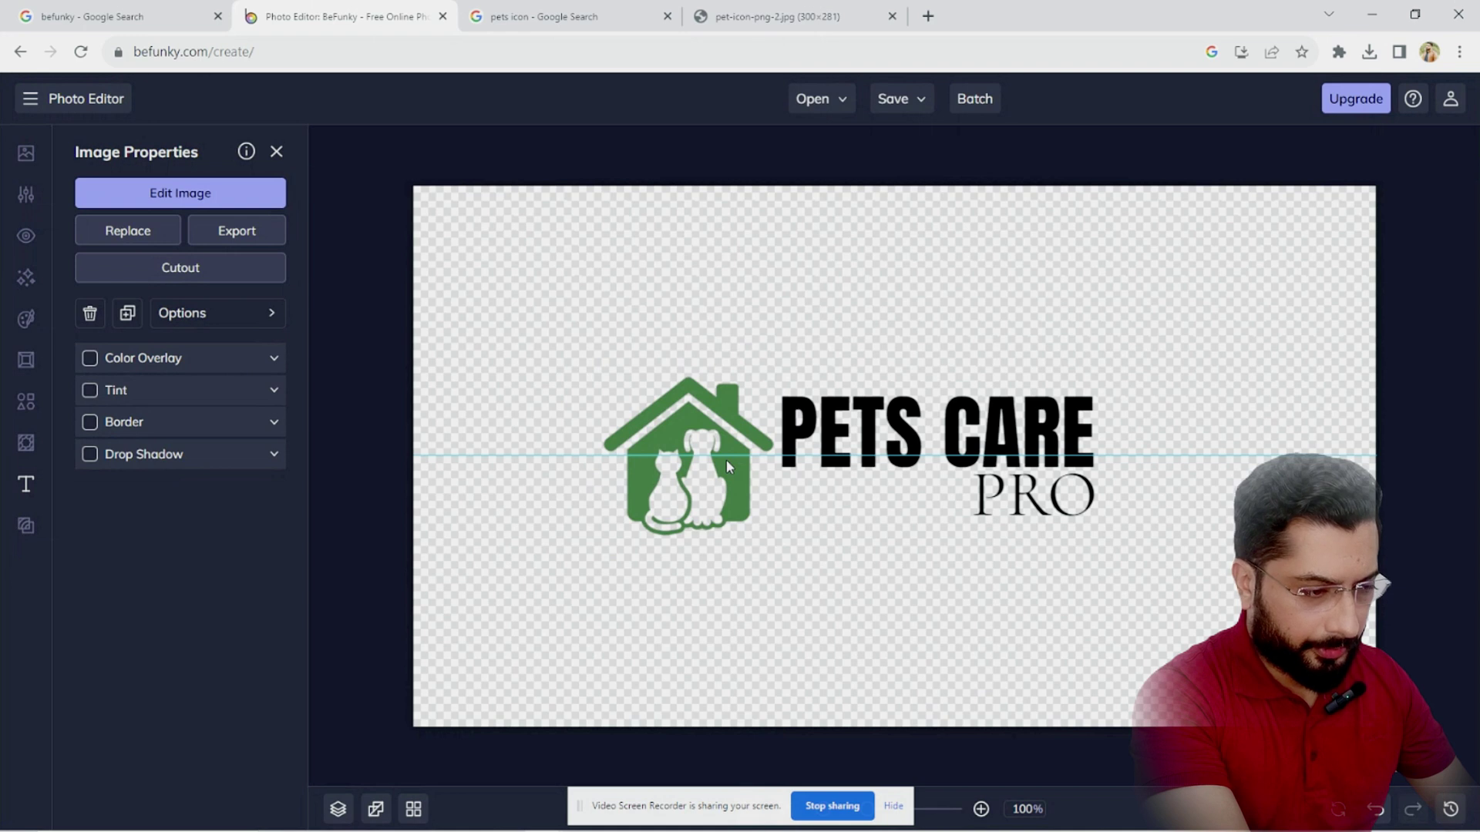
{"action": "left_click_drag", "start_coordinate": [726, 459], "coordinate": [728, 459]}
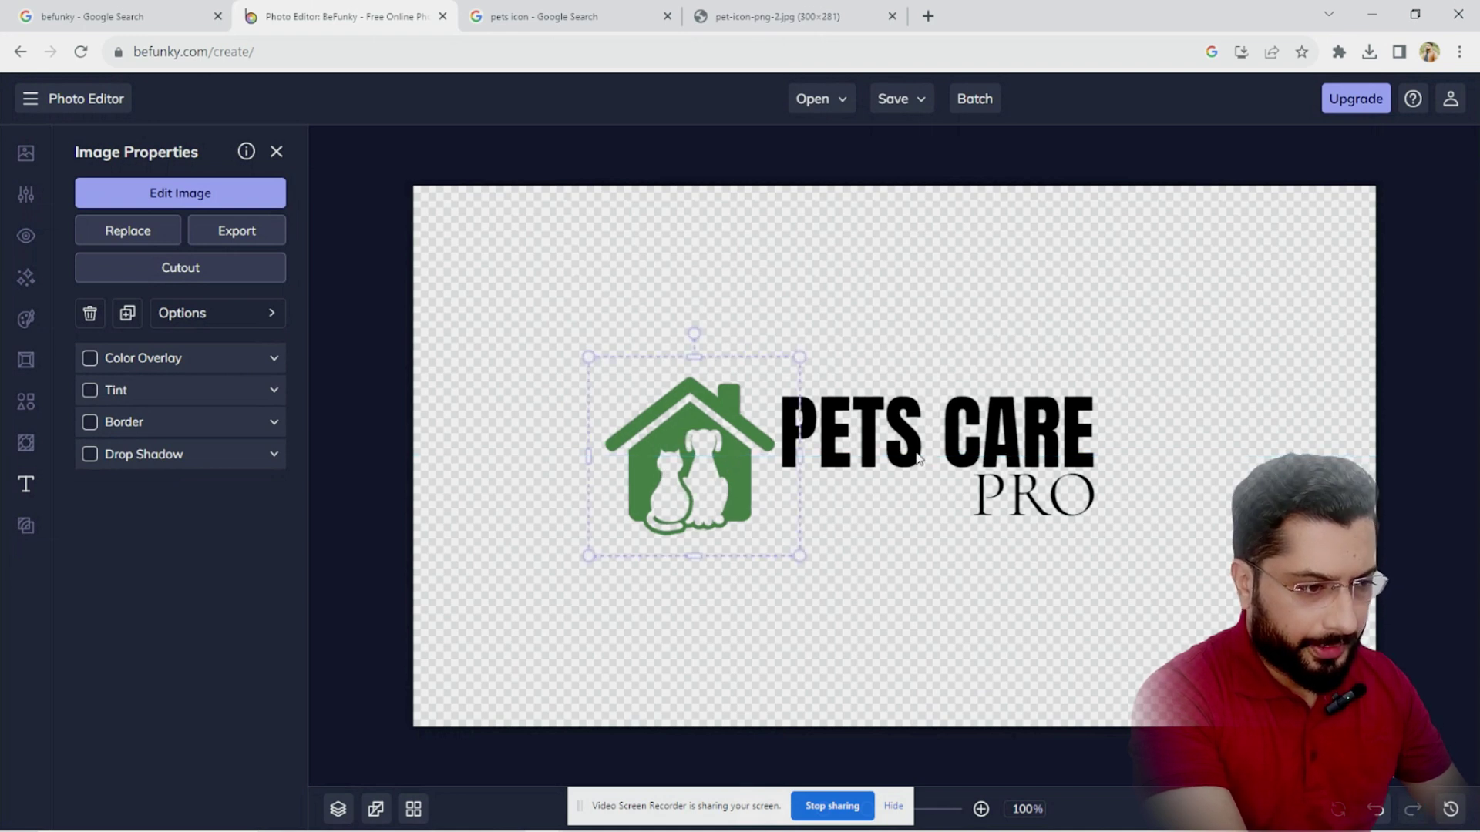
Enlarge the icon and both text lines together as one selection and centre the logo on the canvas.
{"action": "left_click", "coordinate": [856, 451]}
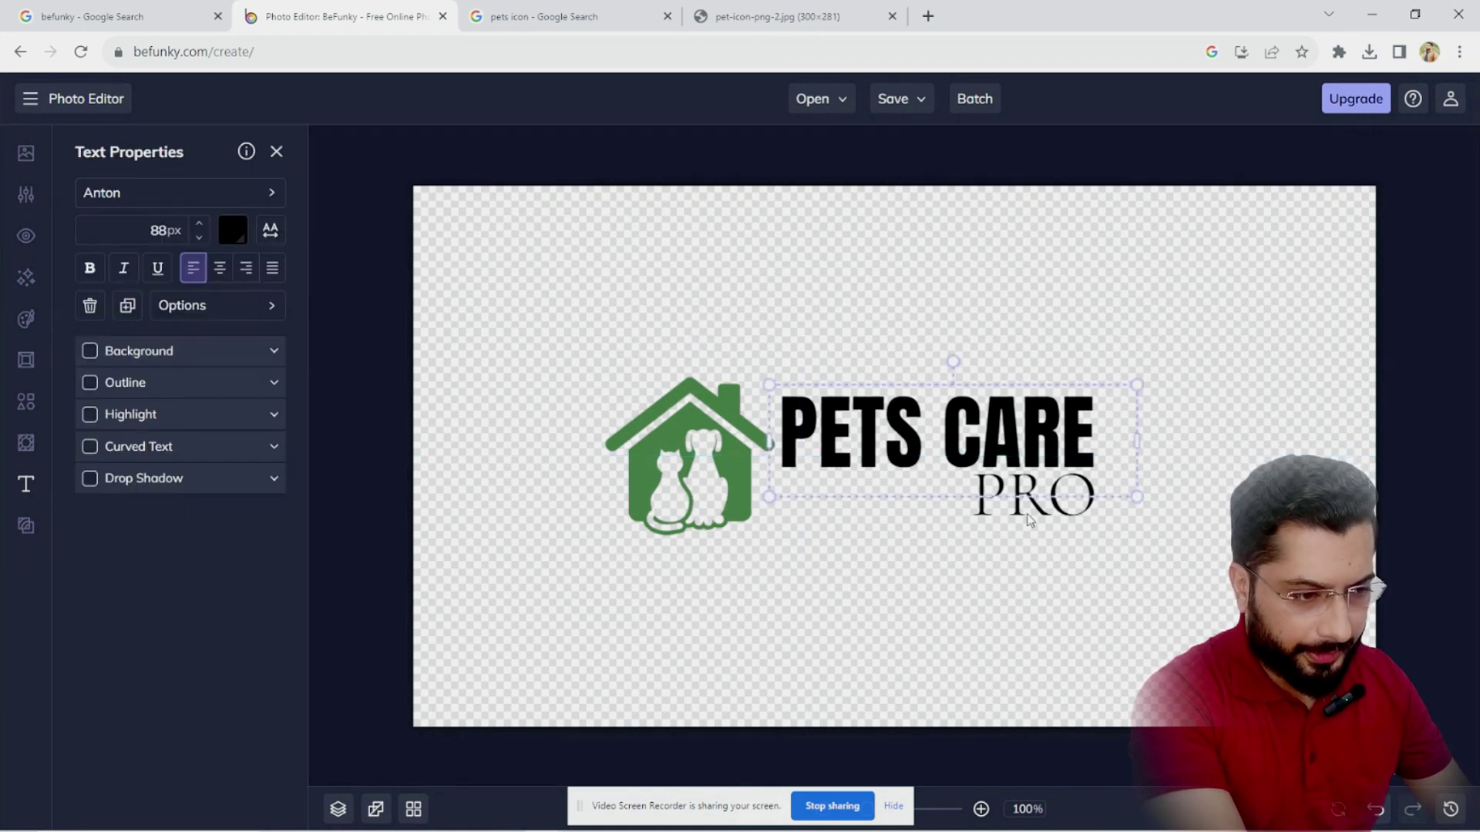
{"action": "left_click", "coordinate": [1029, 513], "text": "shift"}
{"action": "left_click", "coordinate": [705, 492], "text": "shift"}
{"action": "left_click_drag", "start_coordinate": [903, 455], "coordinate": [936, 452]}
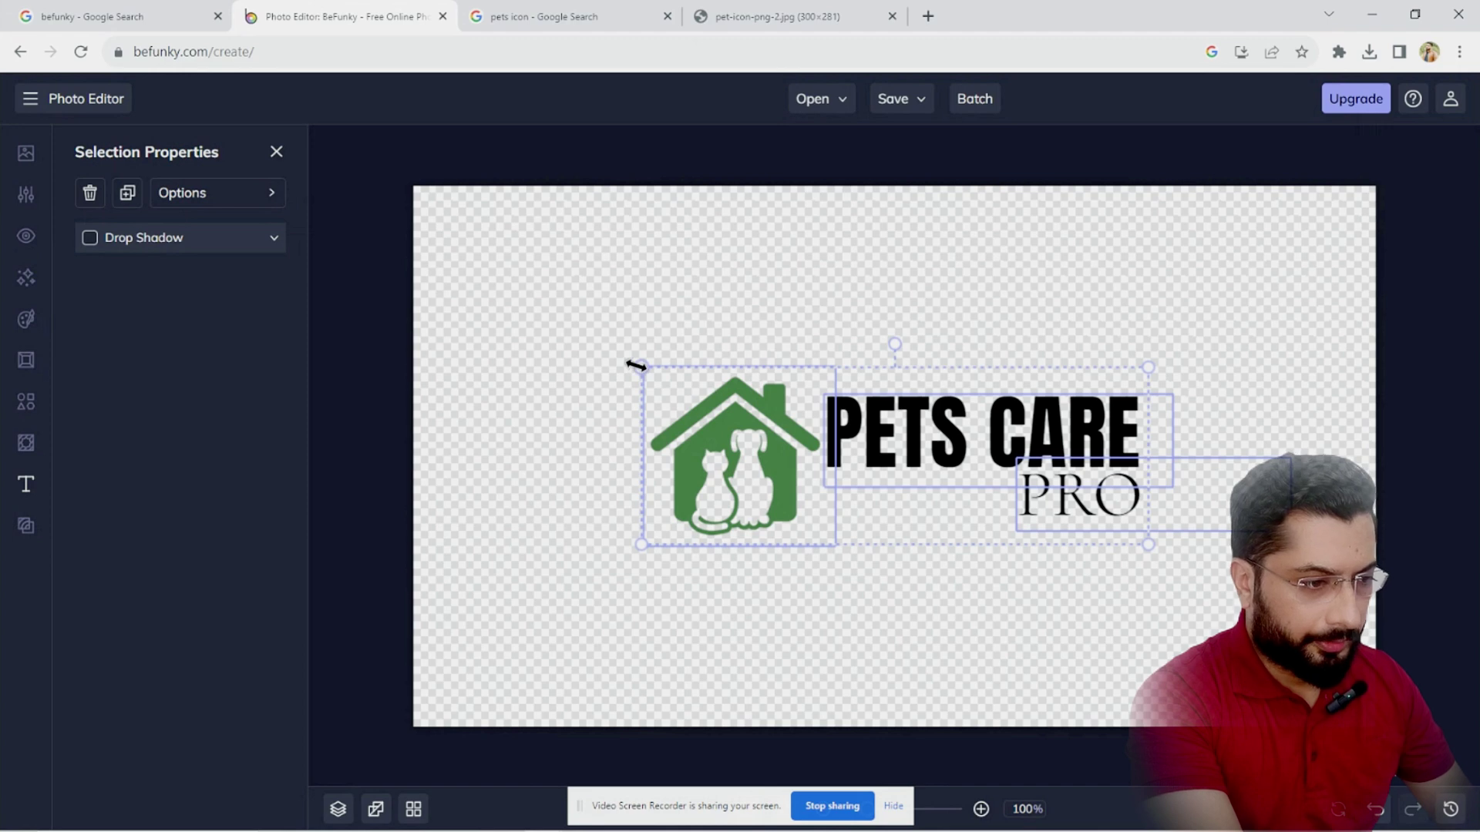
{"action": "left_click_drag", "start_coordinate": [635, 365], "coordinate": [458, 285]}
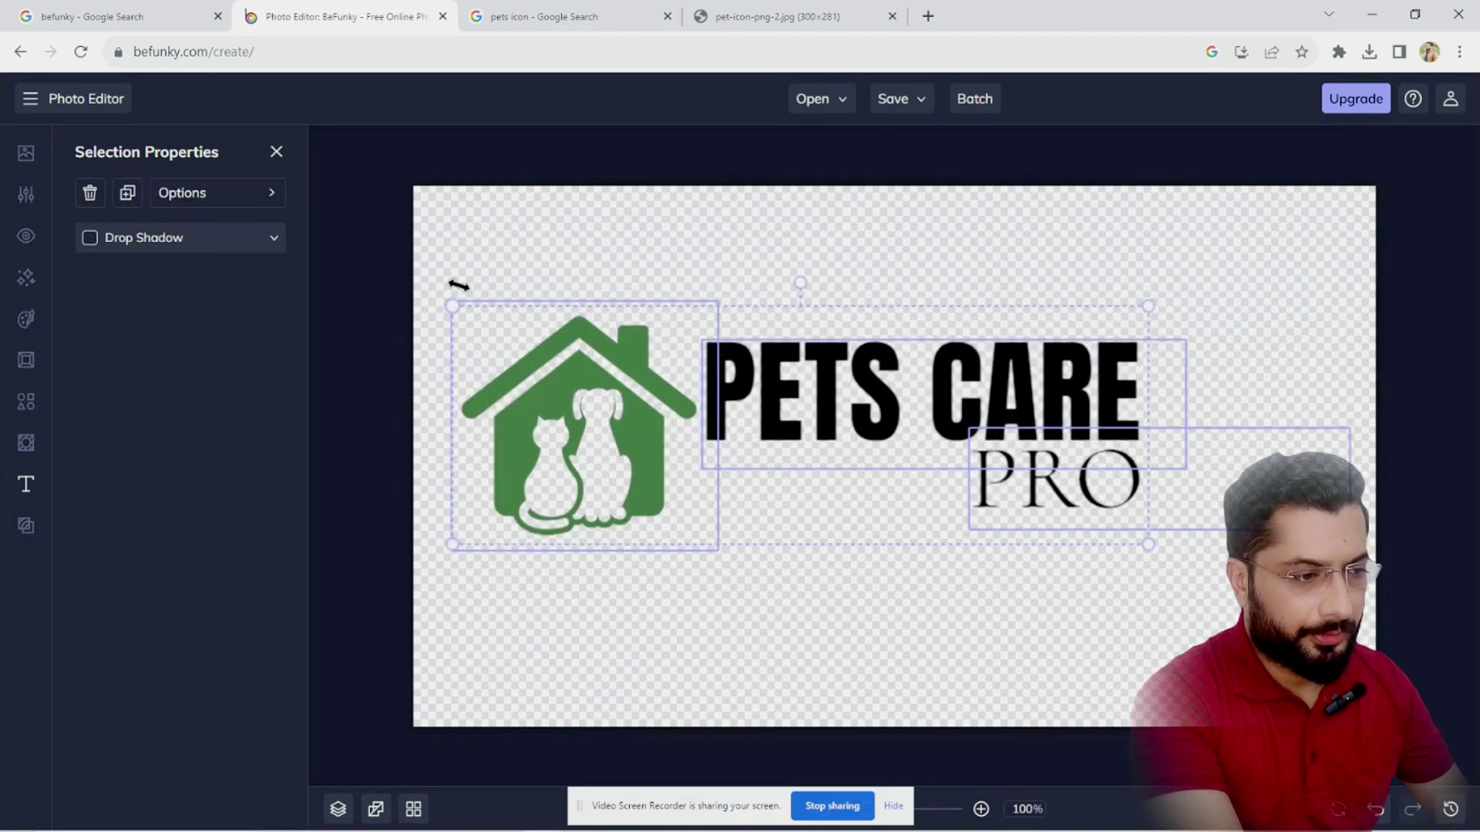
{"action": "left_click_drag", "start_coordinate": [689, 440], "coordinate": [783, 469]}
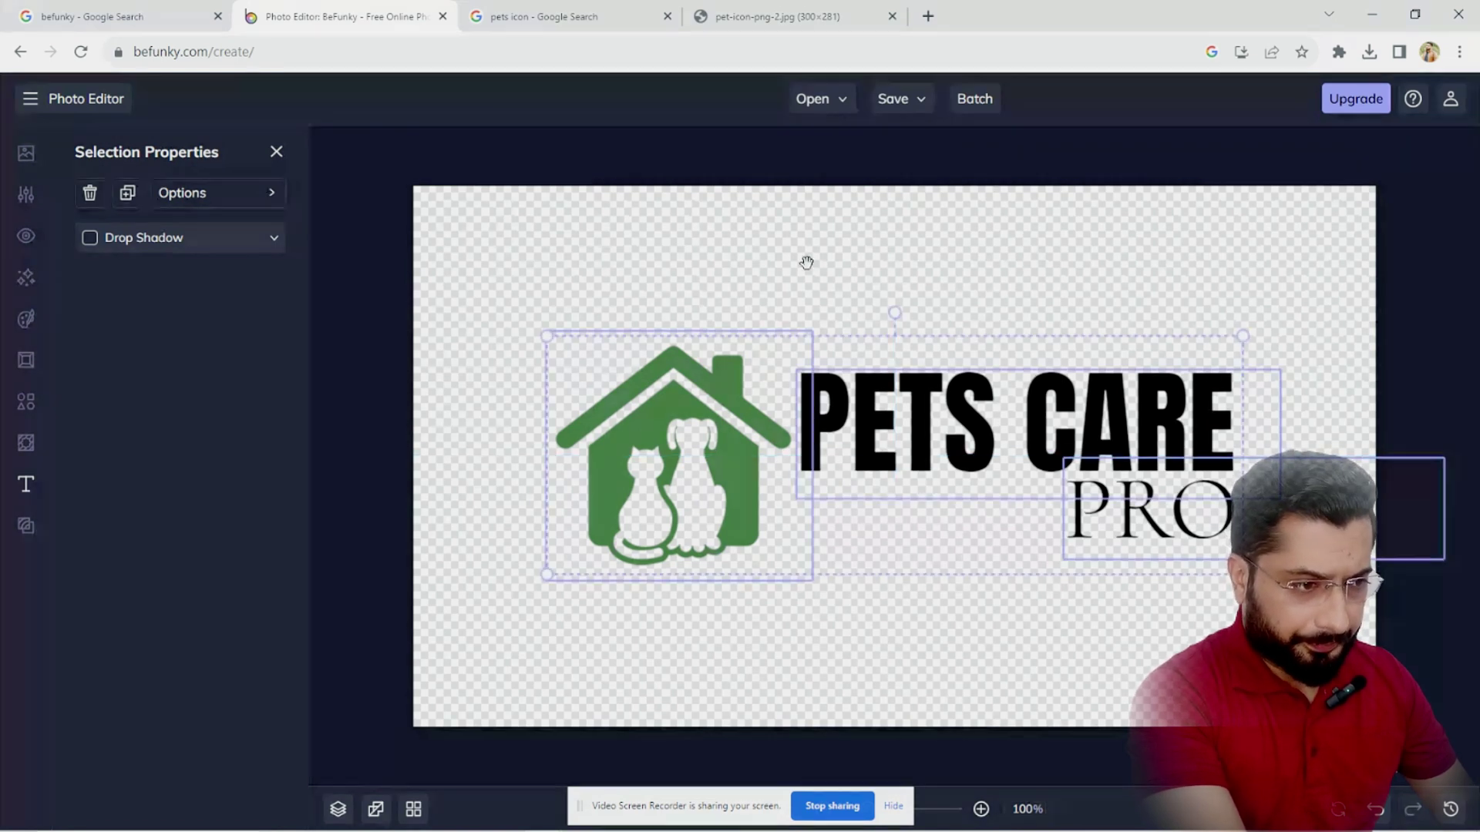
{"action": "left_click", "coordinate": [762, 296]}
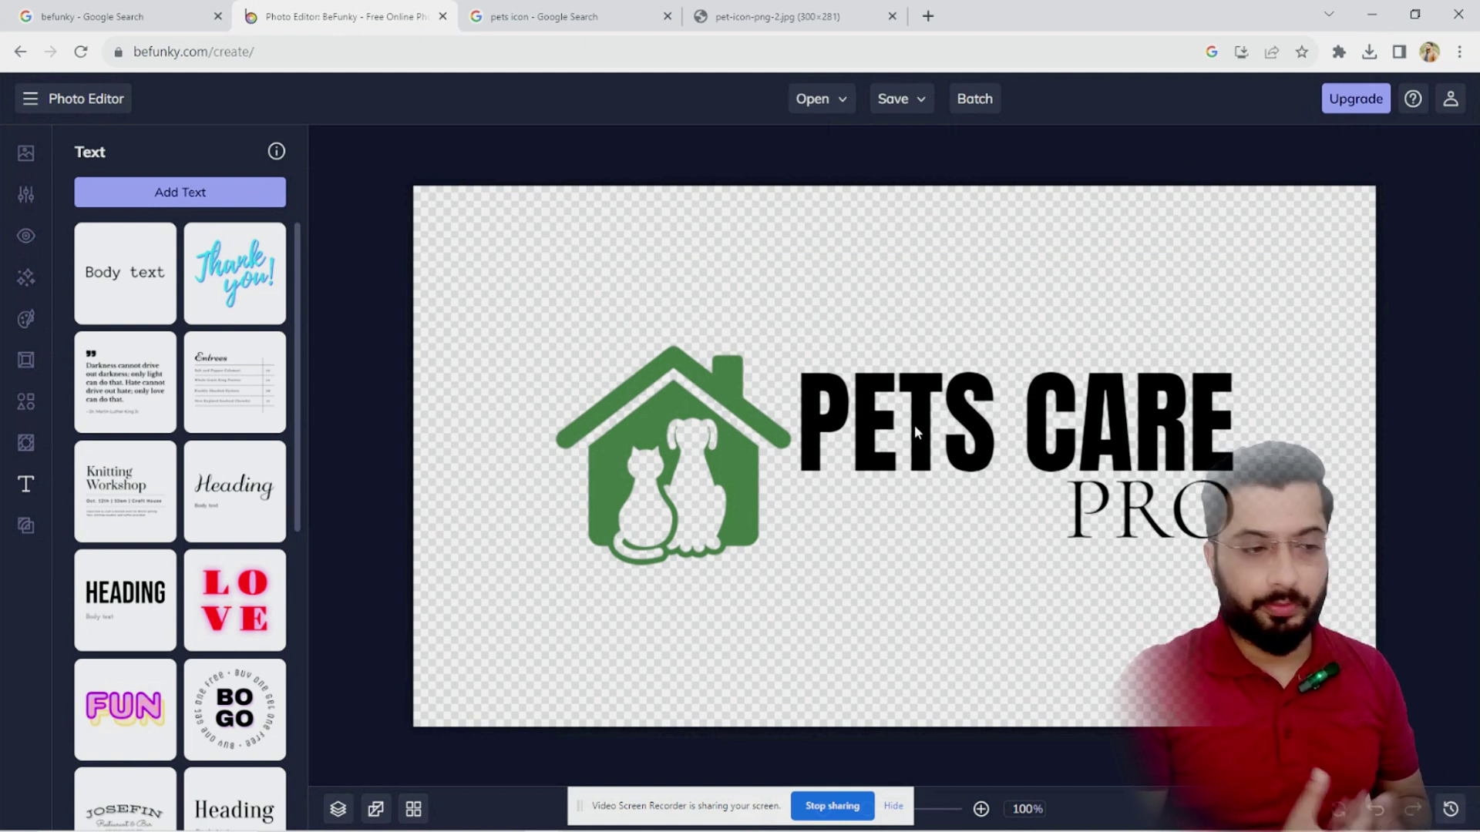
Save the logo to the computer as a PNG named "pets care pro", previewing the JPG format for comparison.
{"action": "left_click", "coordinate": [912, 103]}
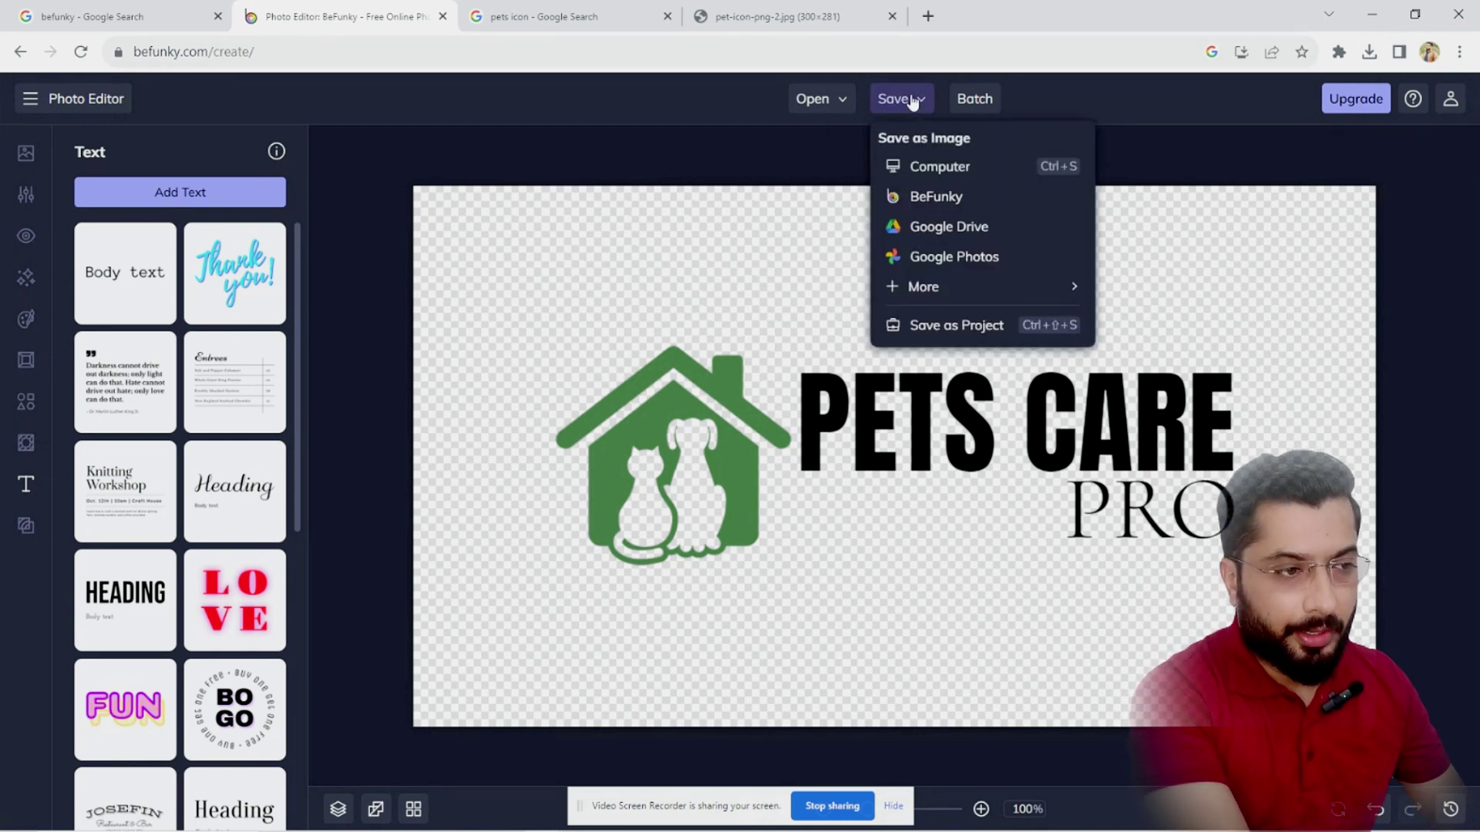
{"action": "left_click", "coordinate": [927, 168]}
{"action": "left_click", "coordinate": [1014, 262]}
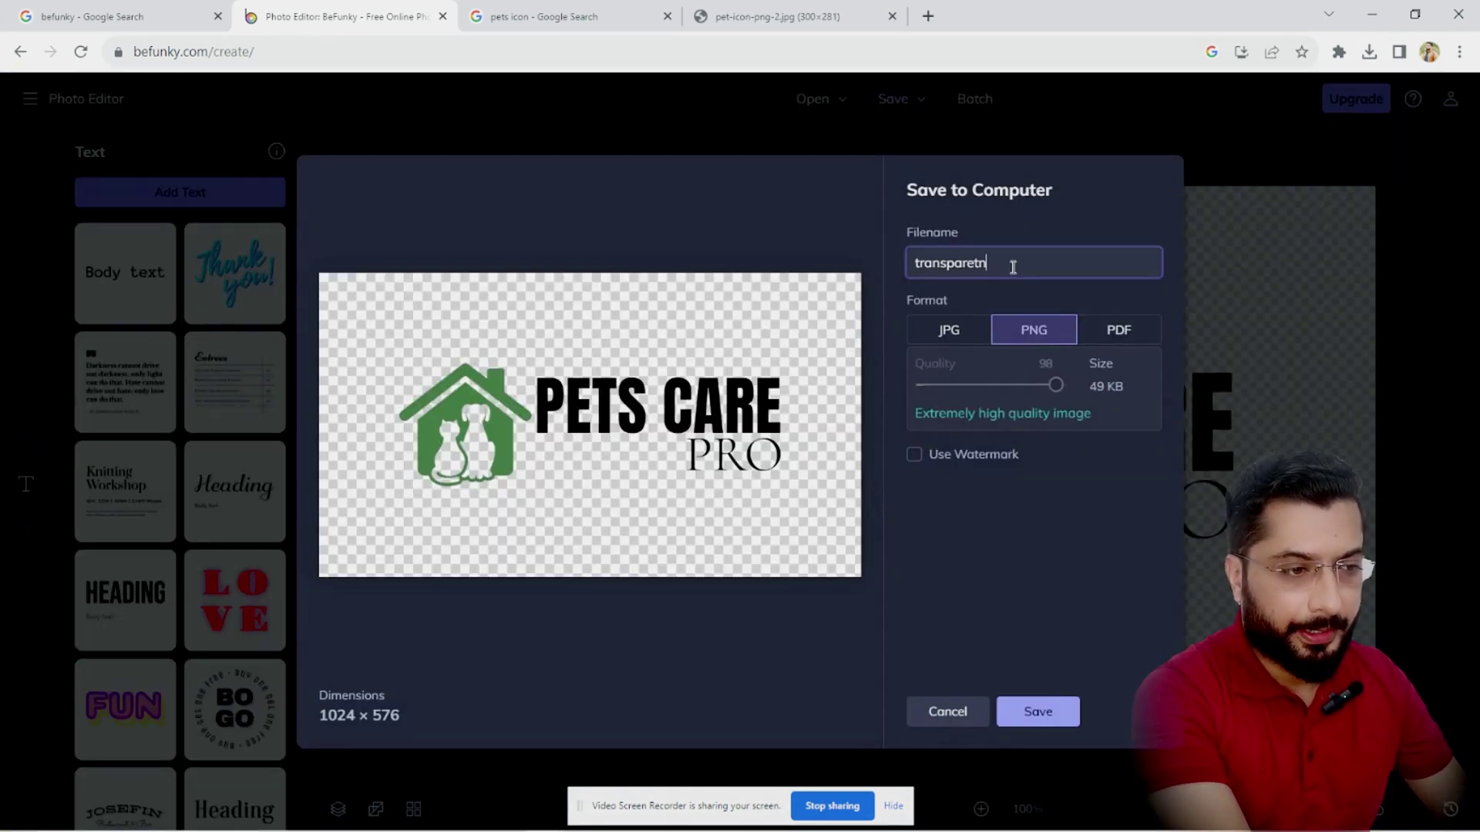
{"action": "type", "text": "p"}
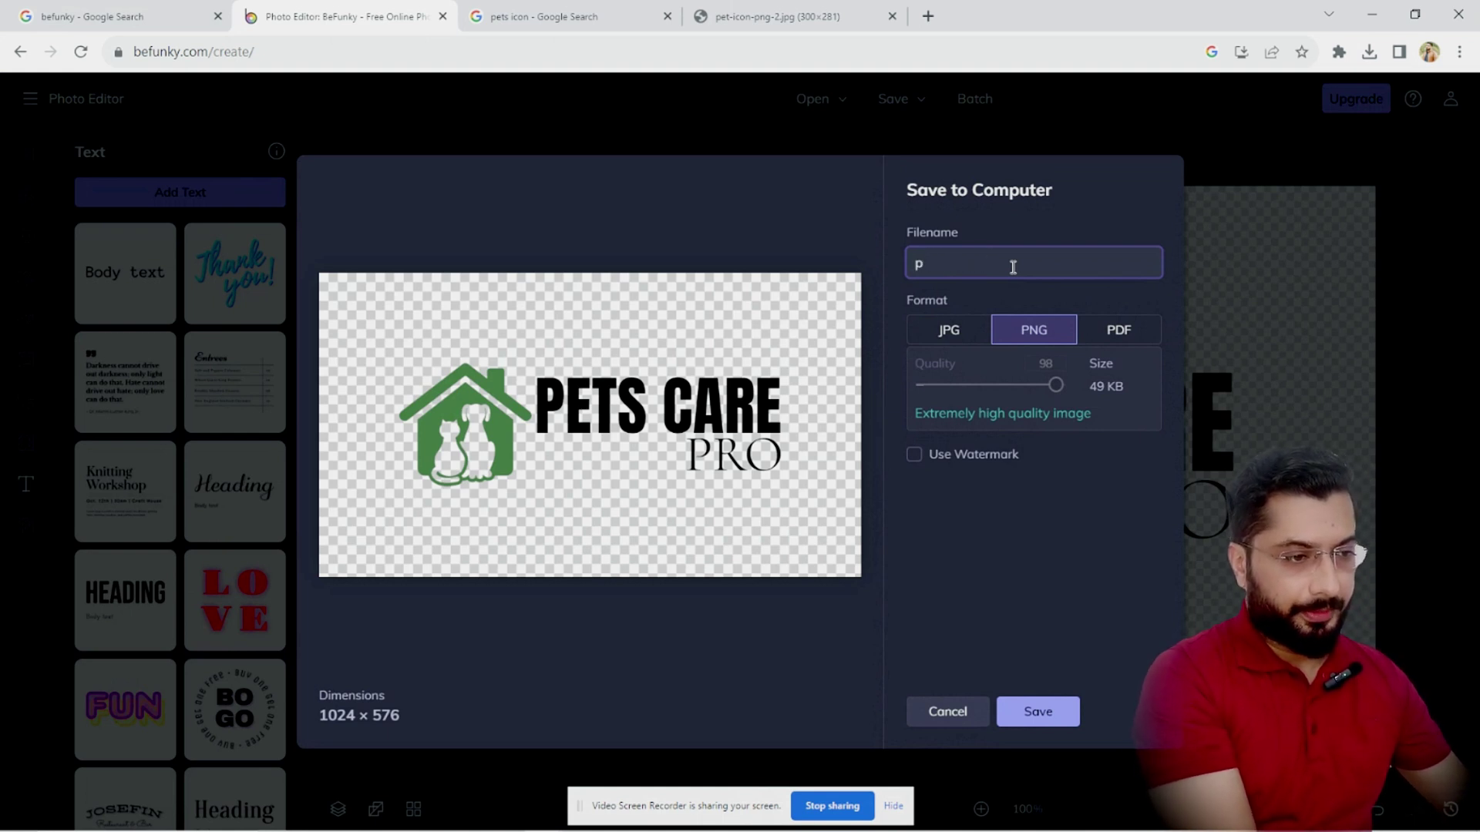
{"action": "type", "text": "Ets care pro"}
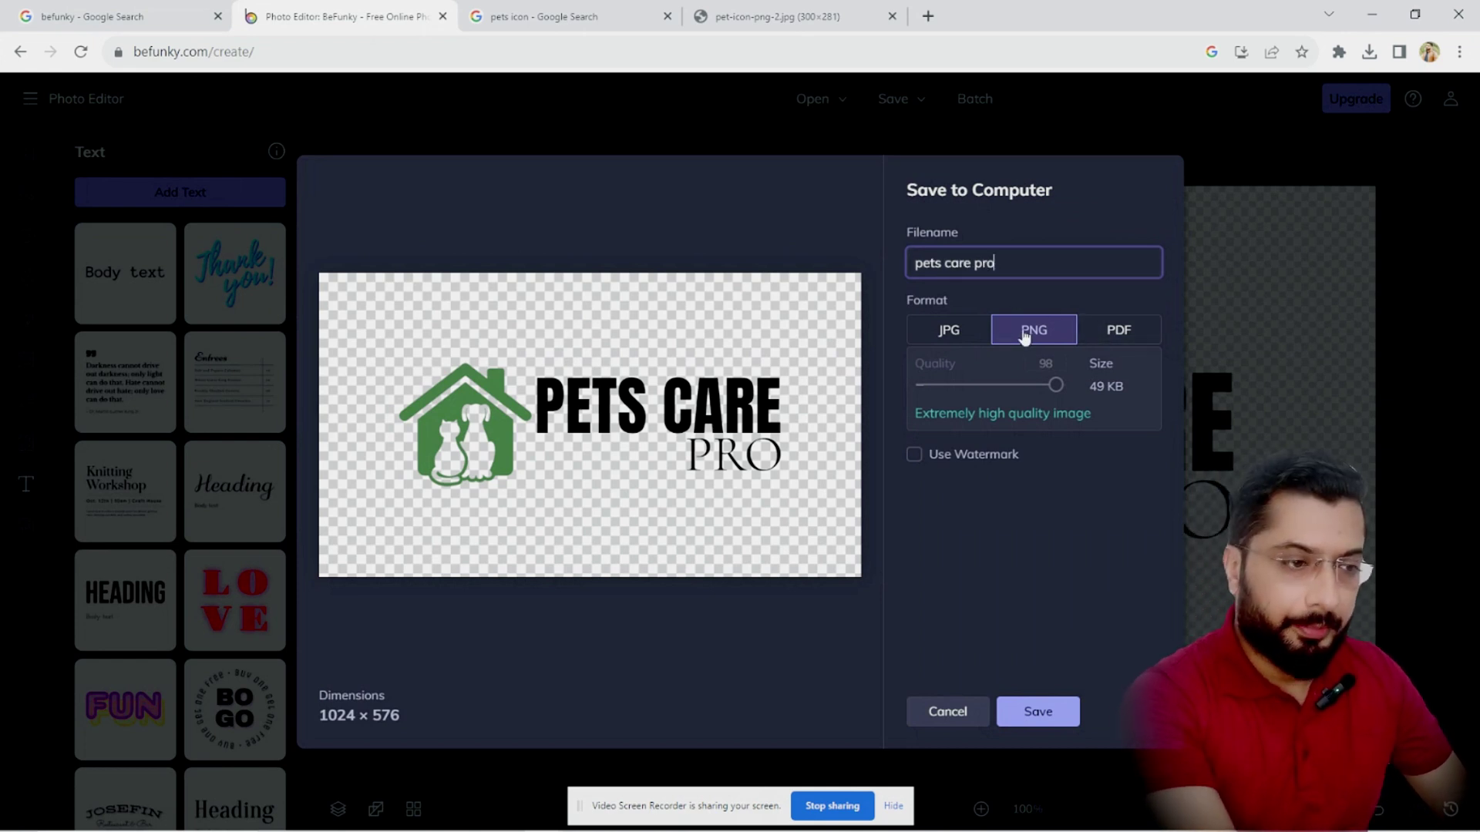
{"action": "left_click", "coordinate": [951, 339]}
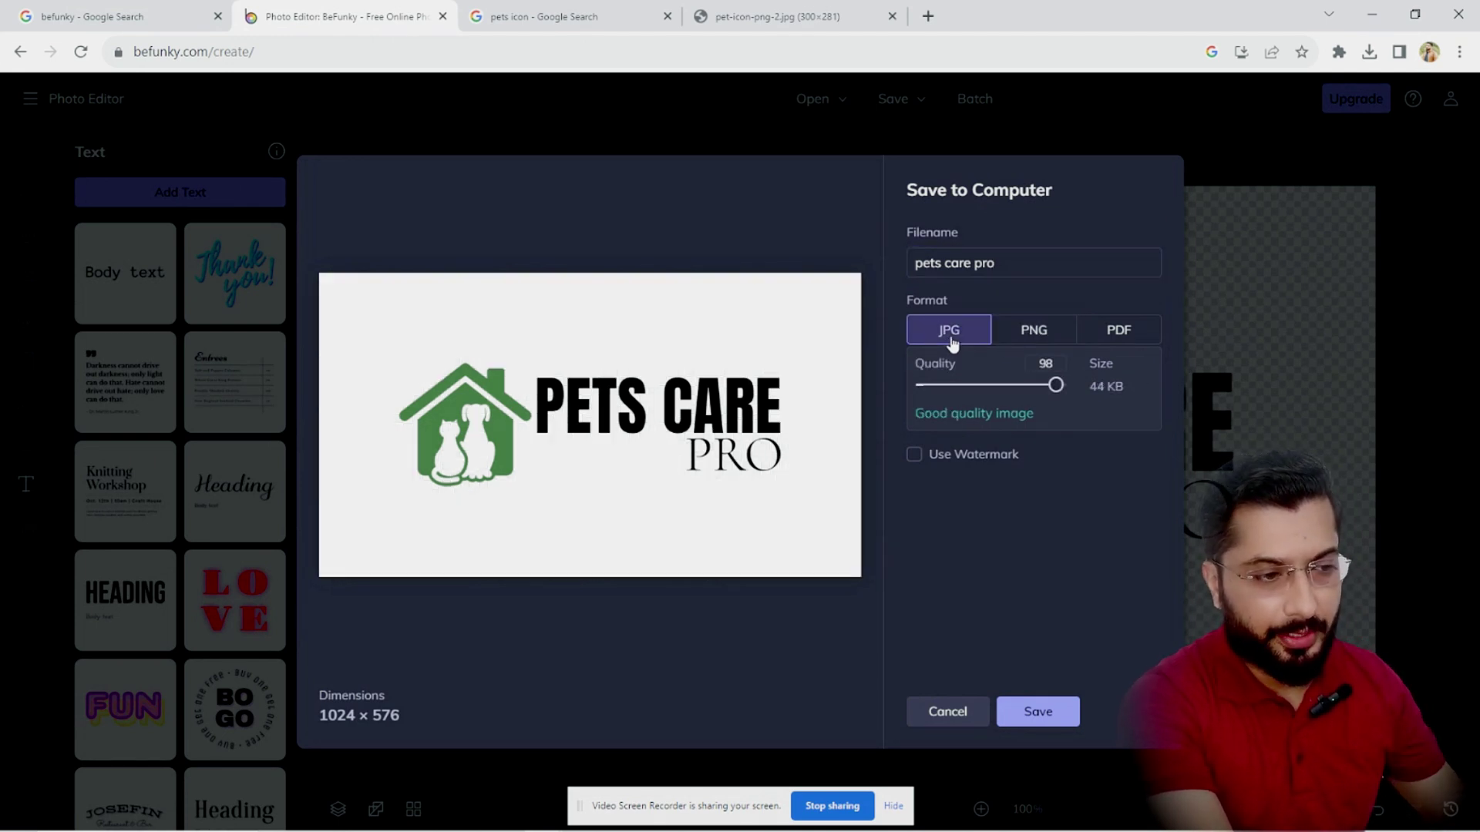
{"action": "left_click", "coordinate": [1022, 339]}
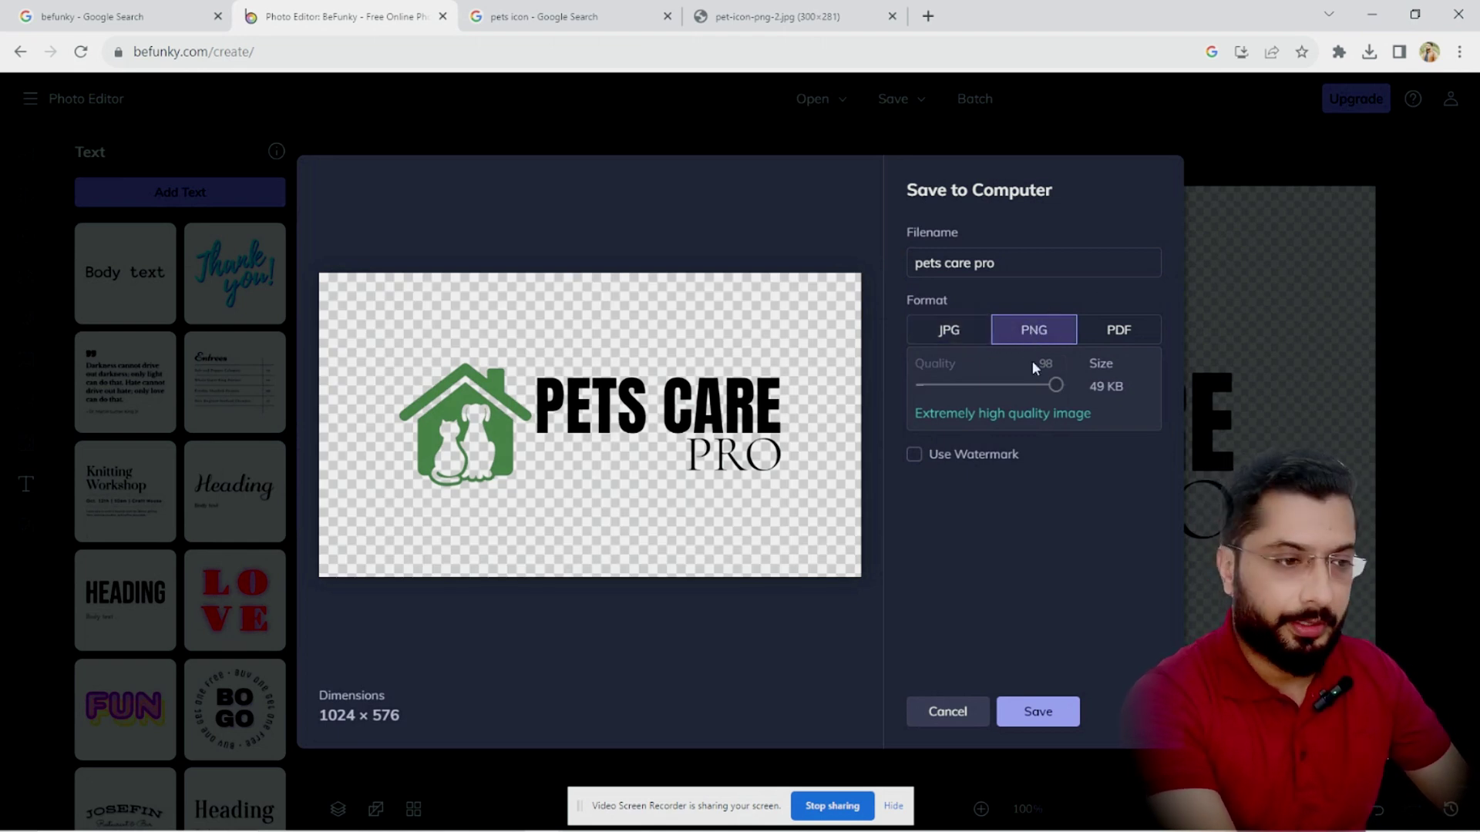
{"action": "left_click", "coordinate": [1031, 715]}
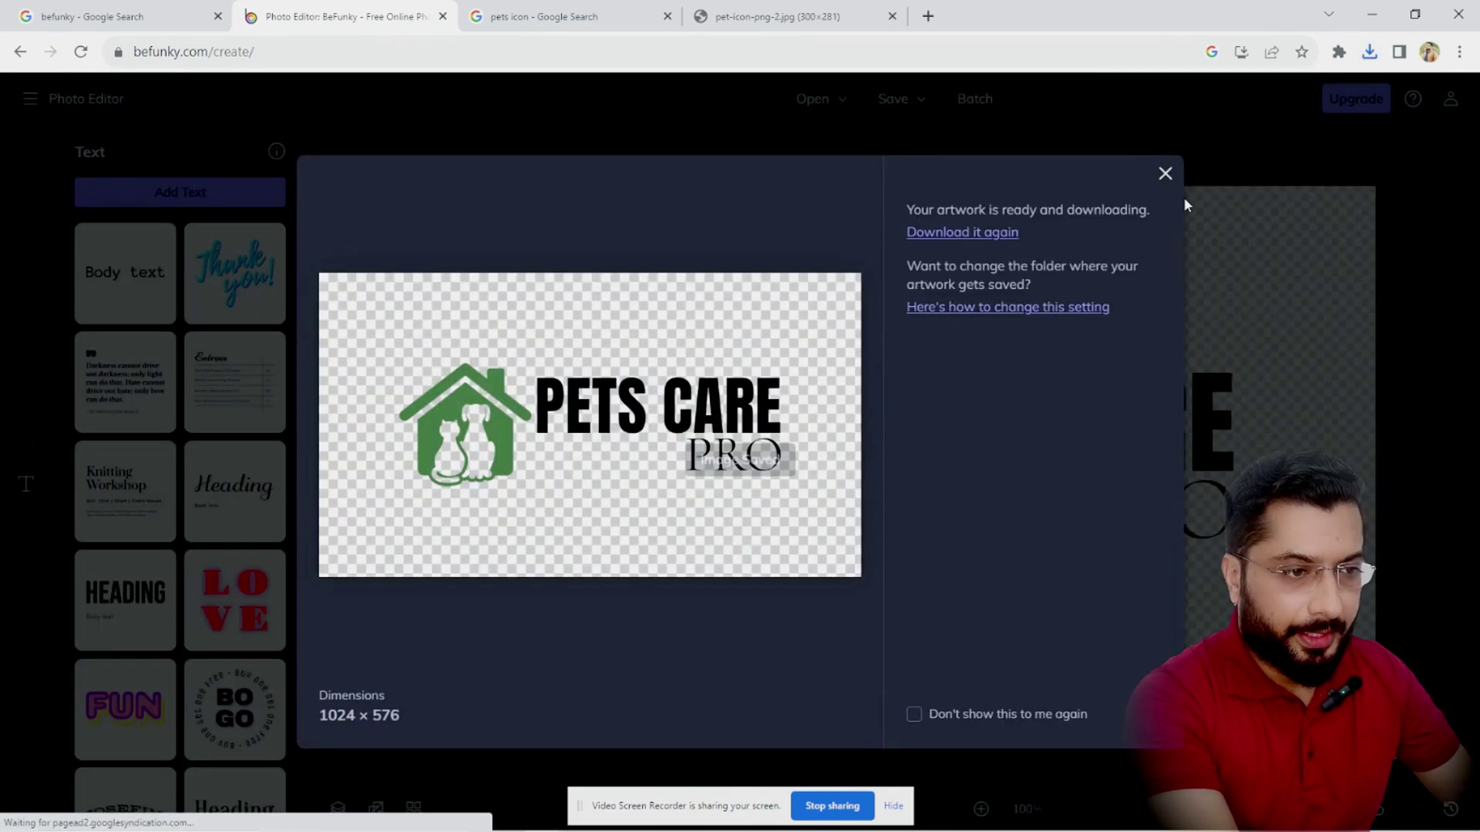
{"action": "left_click", "coordinate": [1163, 174]}
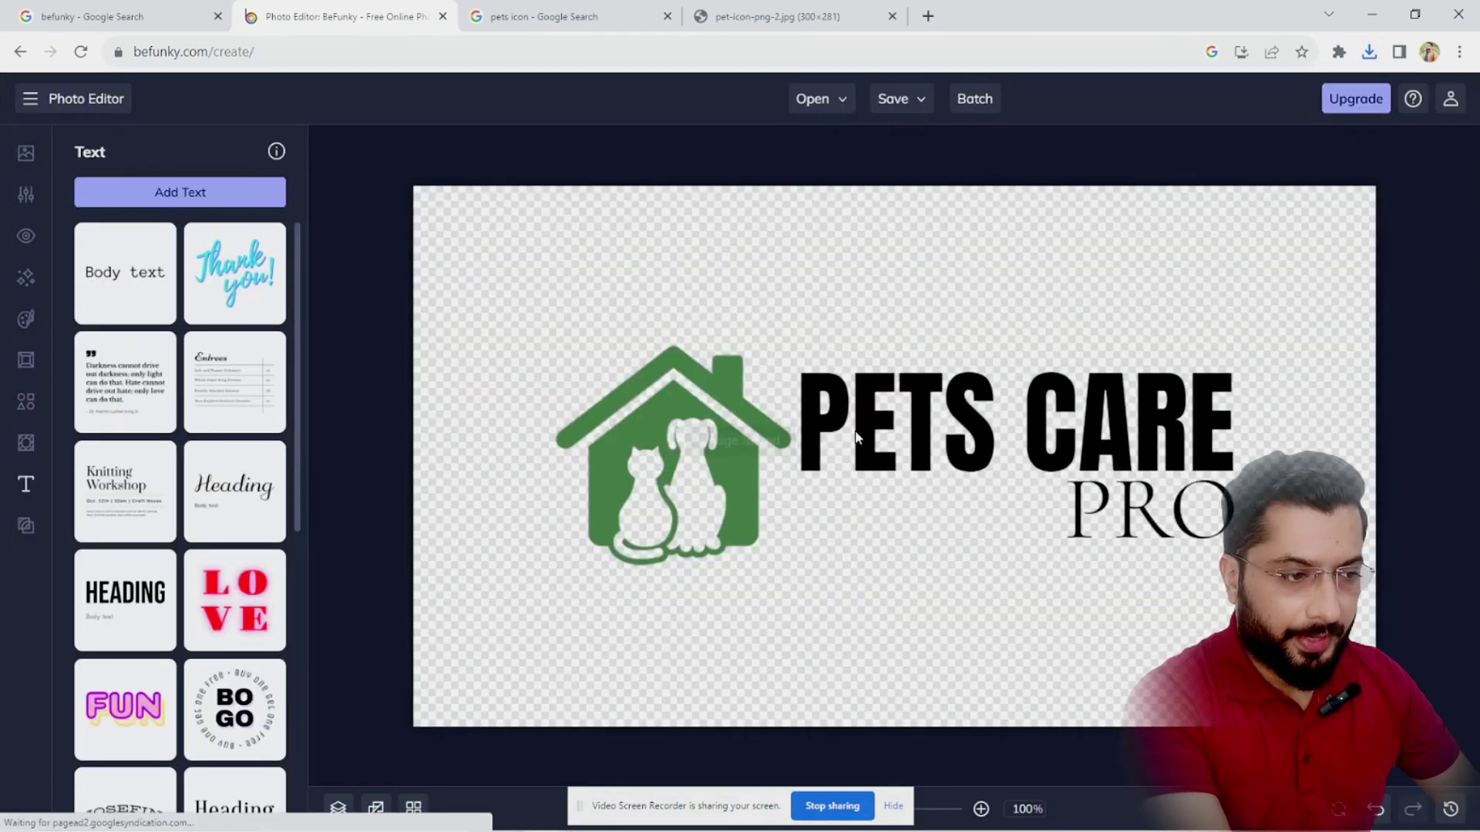
Change the colour of the "PETS CARE" text to white (#FFFFFF).
{"action": "left_click", "coordinate": [974, 428]}
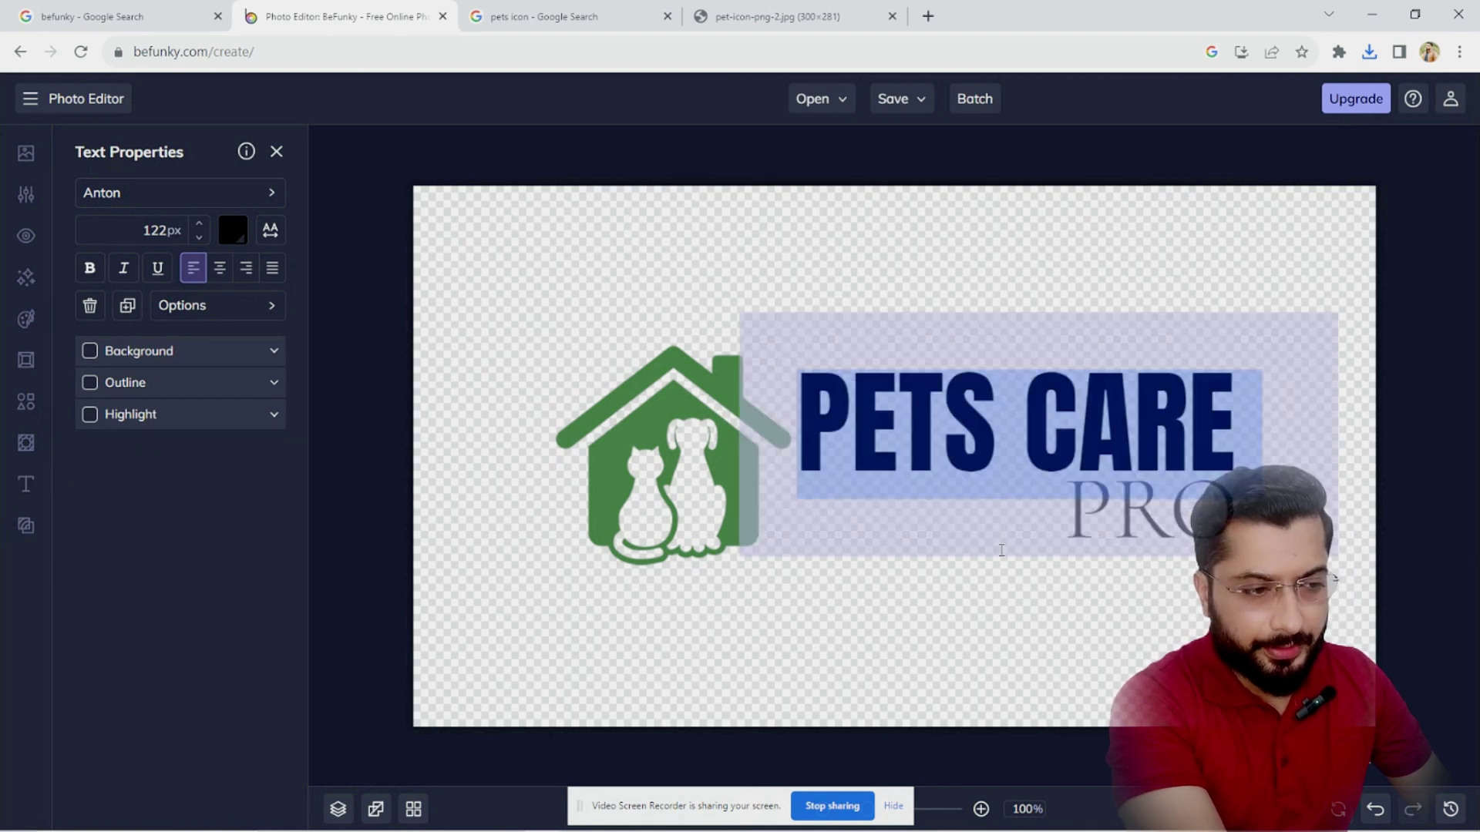
{"action": "left_click", "coordinate": [973, 455]}
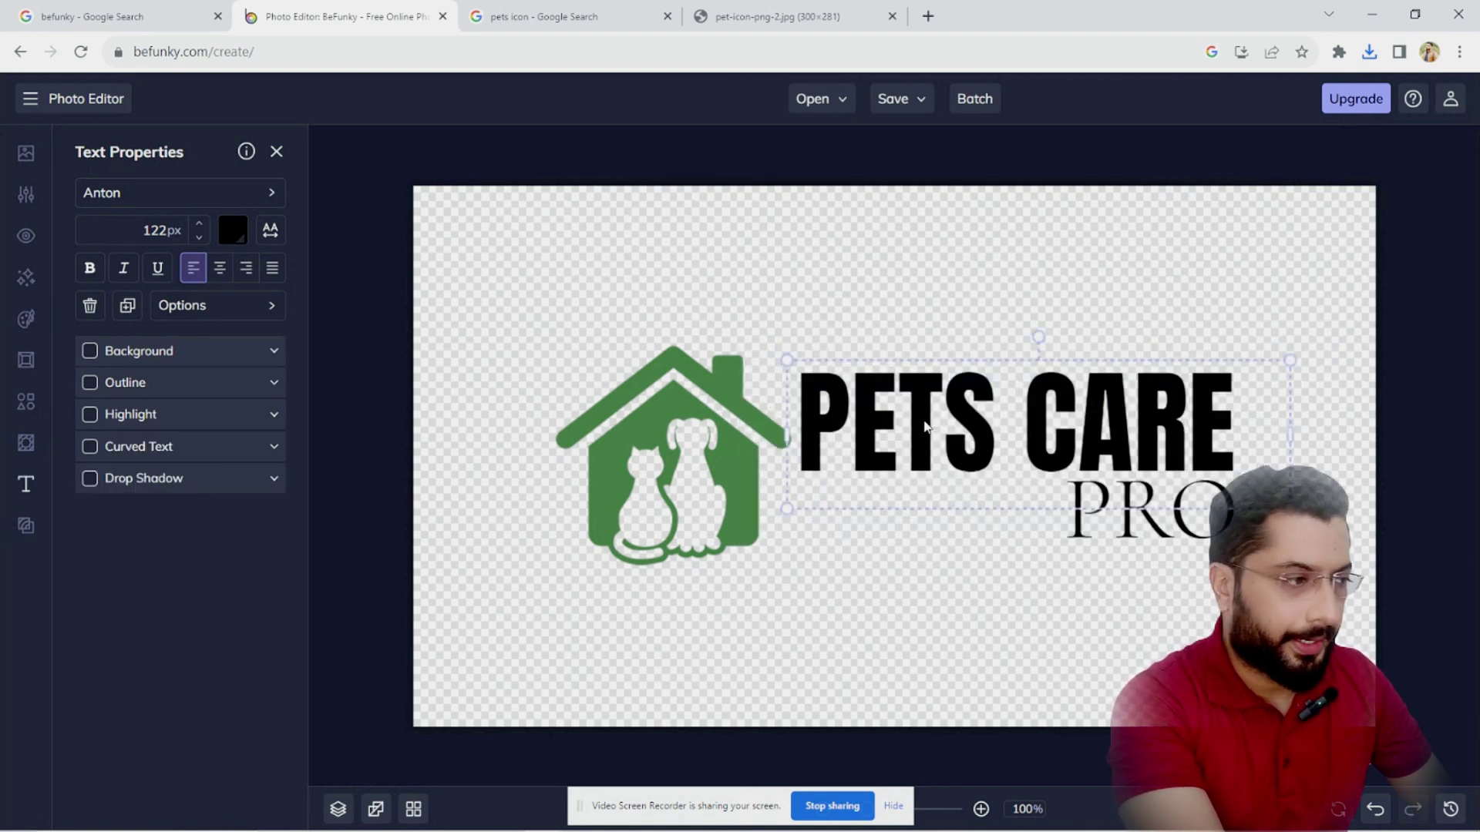
{"action": "left_click", "coordinate": [231, 247]}
{"action": "left_click", "coordinate": [293, 489]}
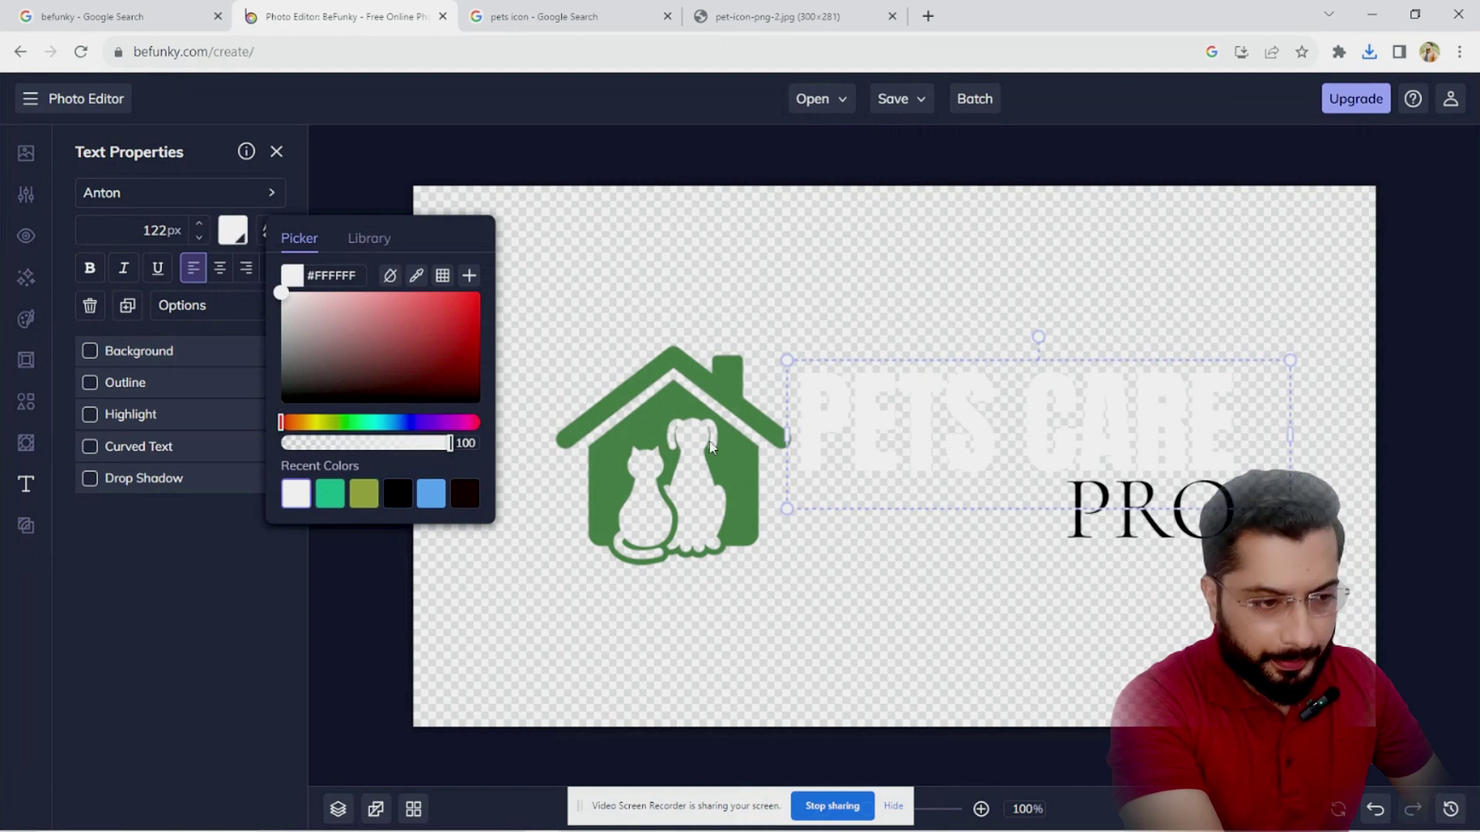
{"action": "left_click", "coordinate": [1040, 588]}
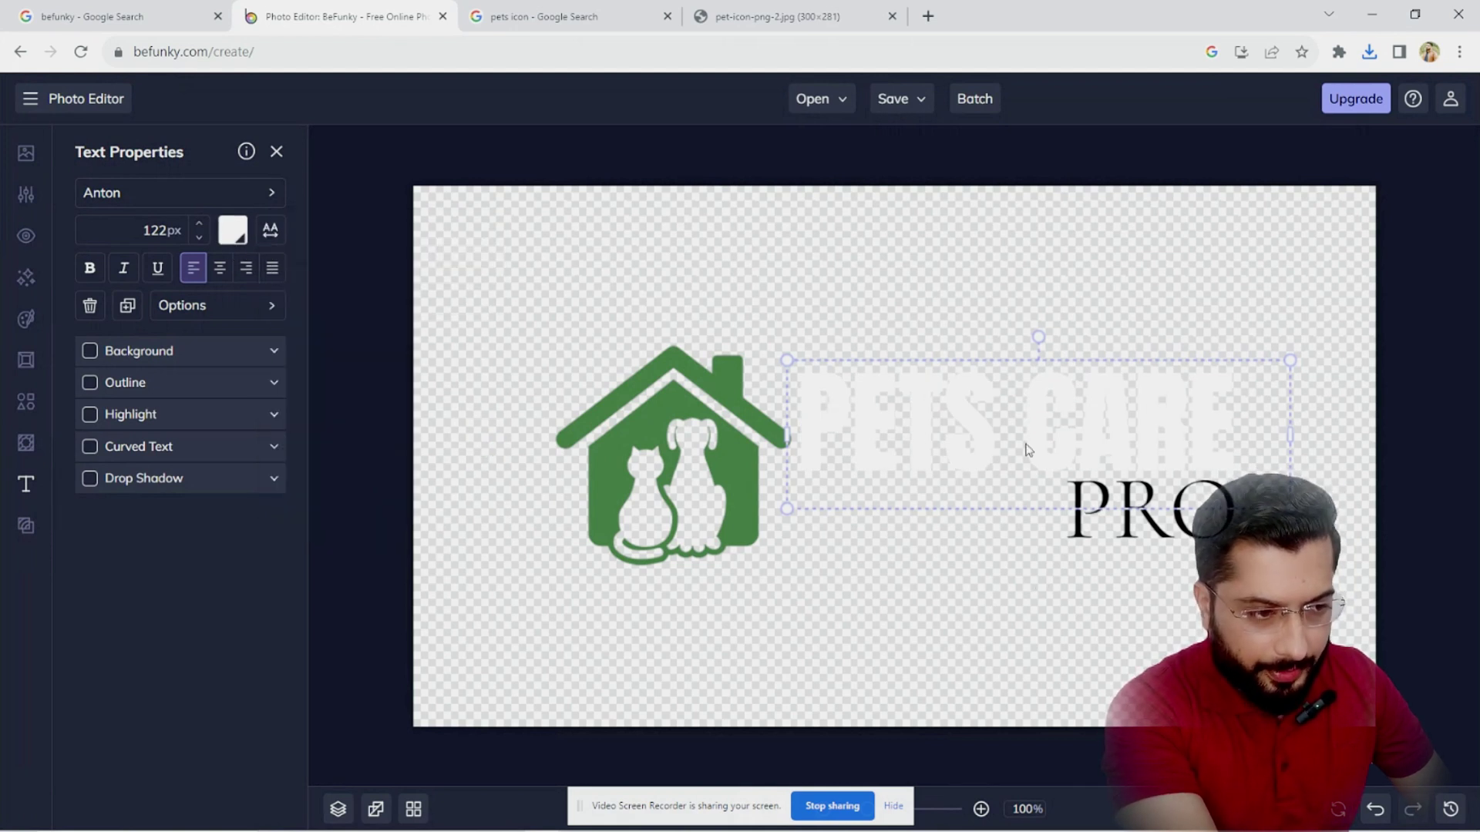
Recolour the "PRO" text with the green sampled from the house icon, #44753A.
{"action": "left_click", "coordinate": [1097, 578]}
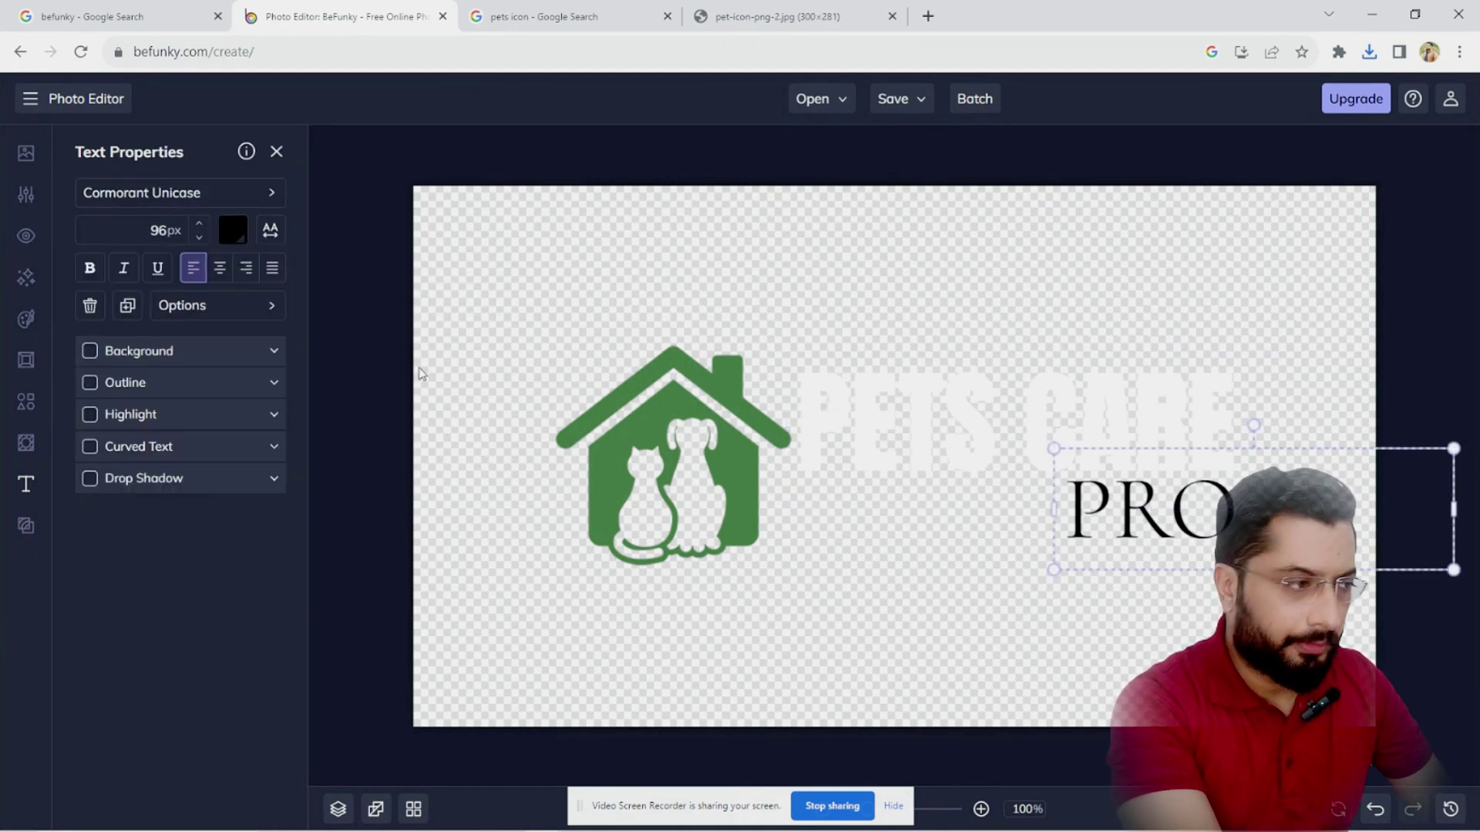
{"action": "left_click", "coordinate": [231, 231]}
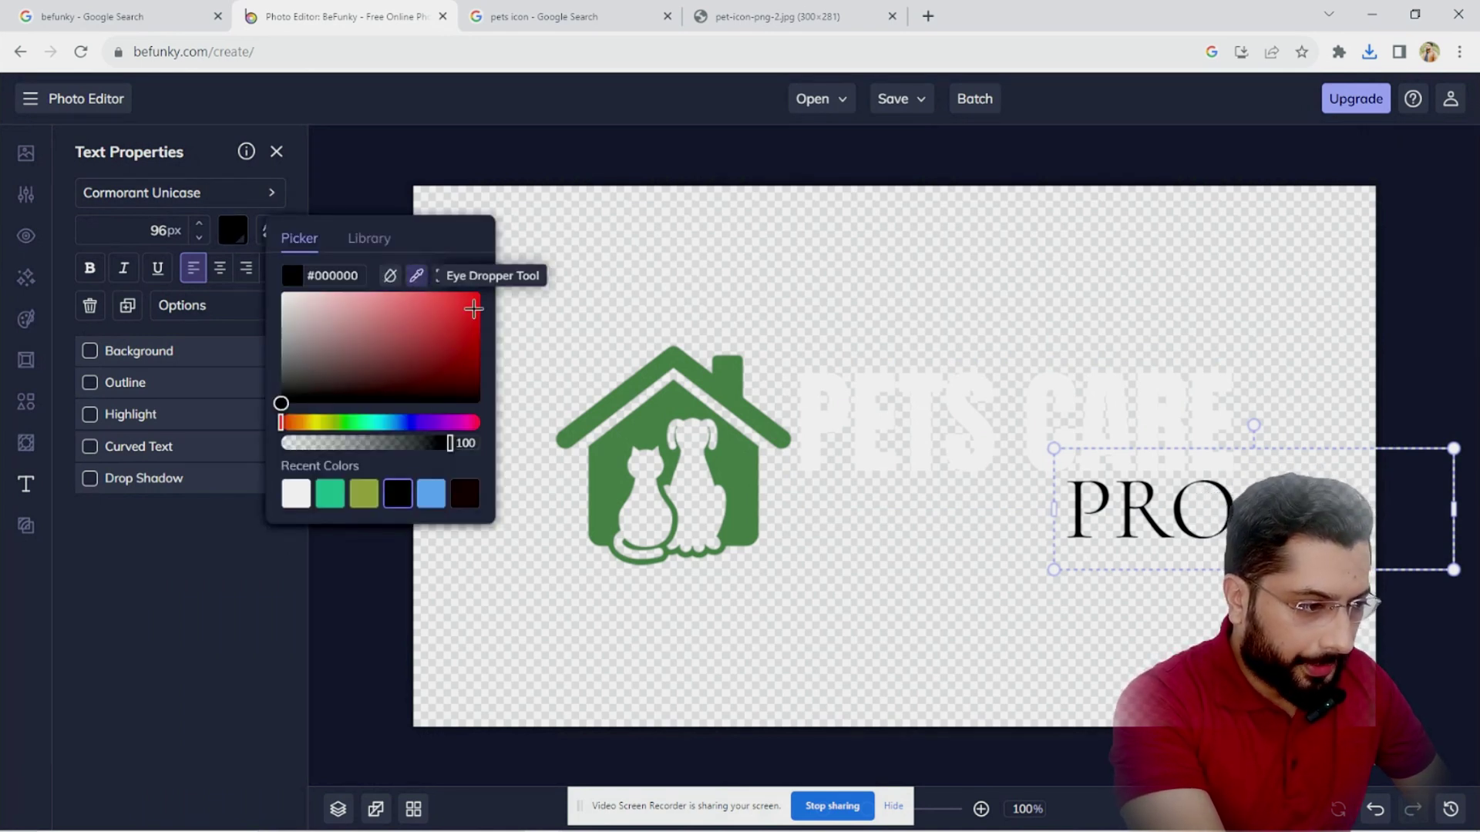
{"action": "left_click", "coordinate": [652, 432]}
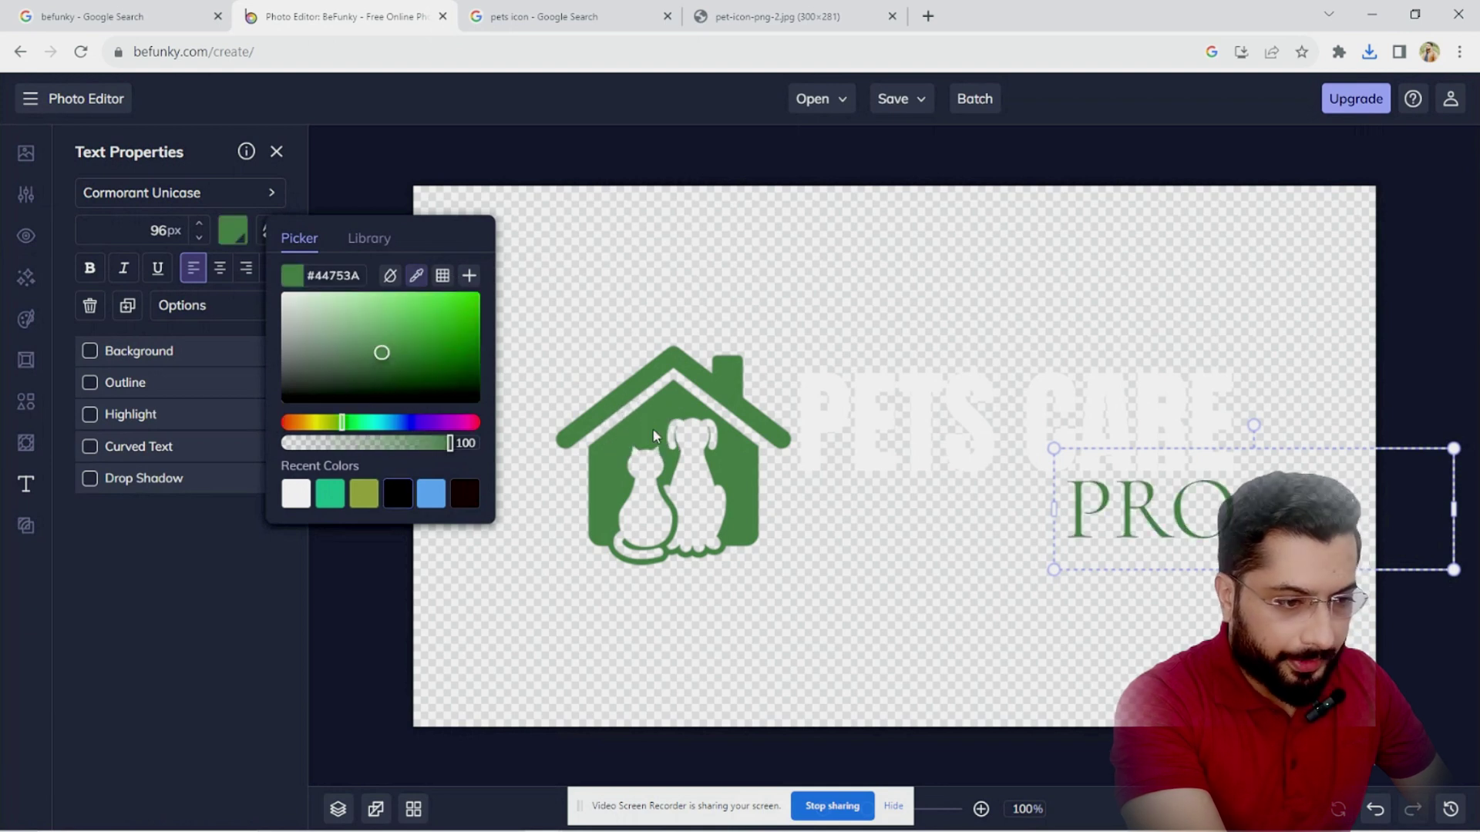
{"action": "left_click", "coordinate": [1138, 553]}
{"action": "left_click", "coordinate": [1057, 621]}
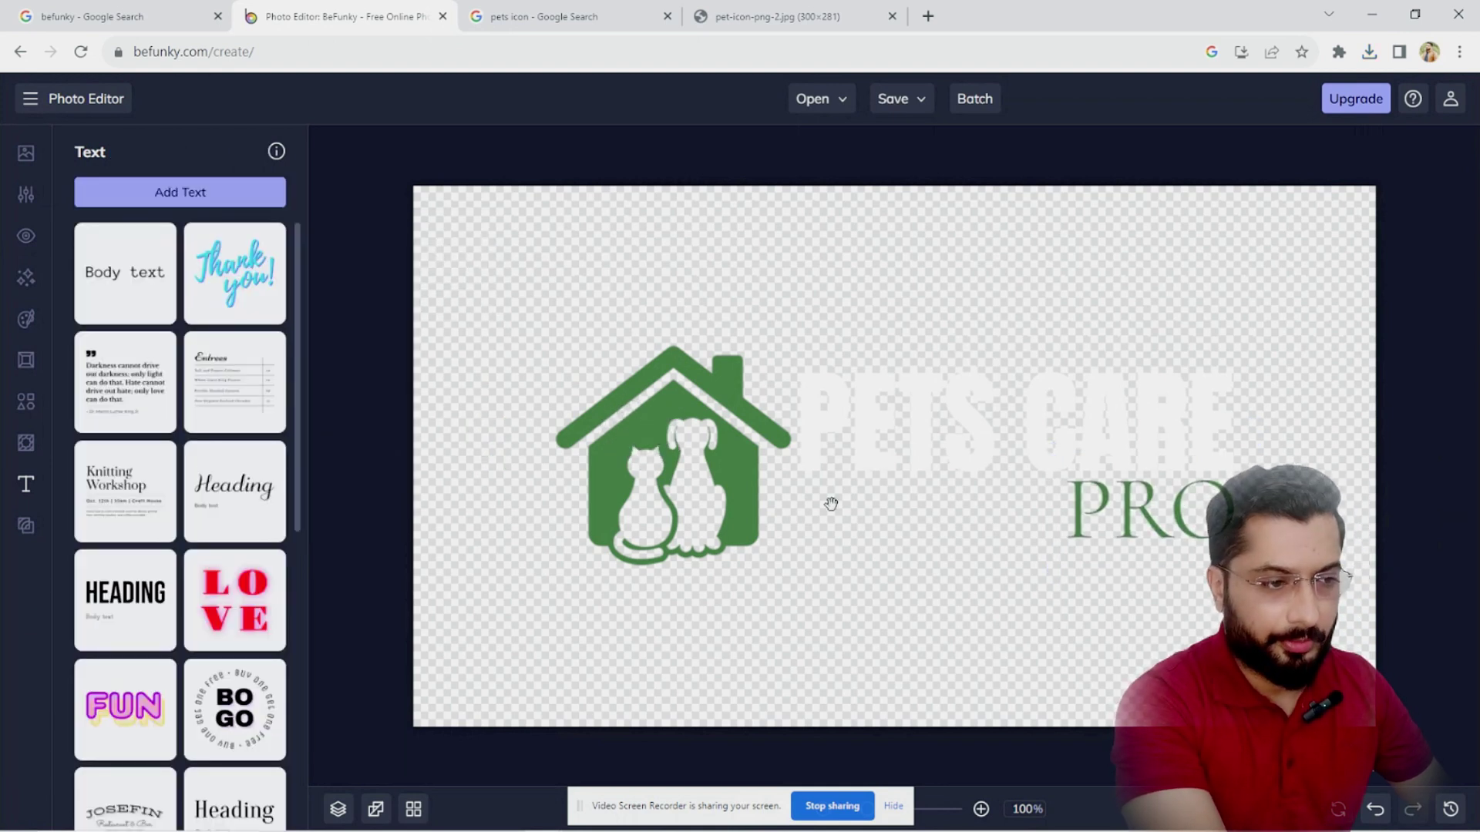
Save the white-text logo to the computer as a PNG named "pets care pro for footer for dark background".
{"action": "left_click", "coordinate": [884, 103]}
{"action": "left_click", "coordinate": [950, 168]}
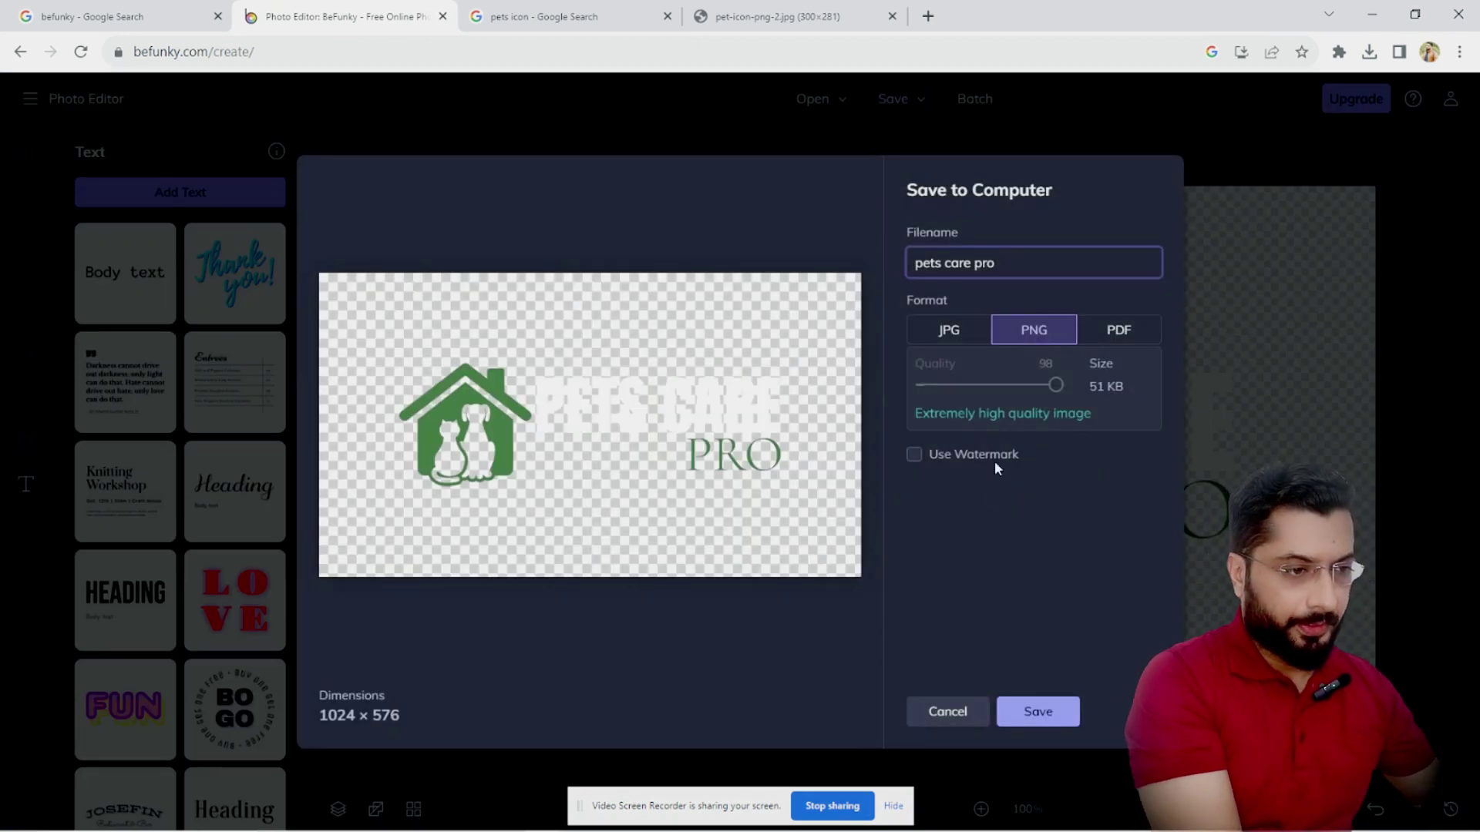
{"action": "type", "text": "for "}
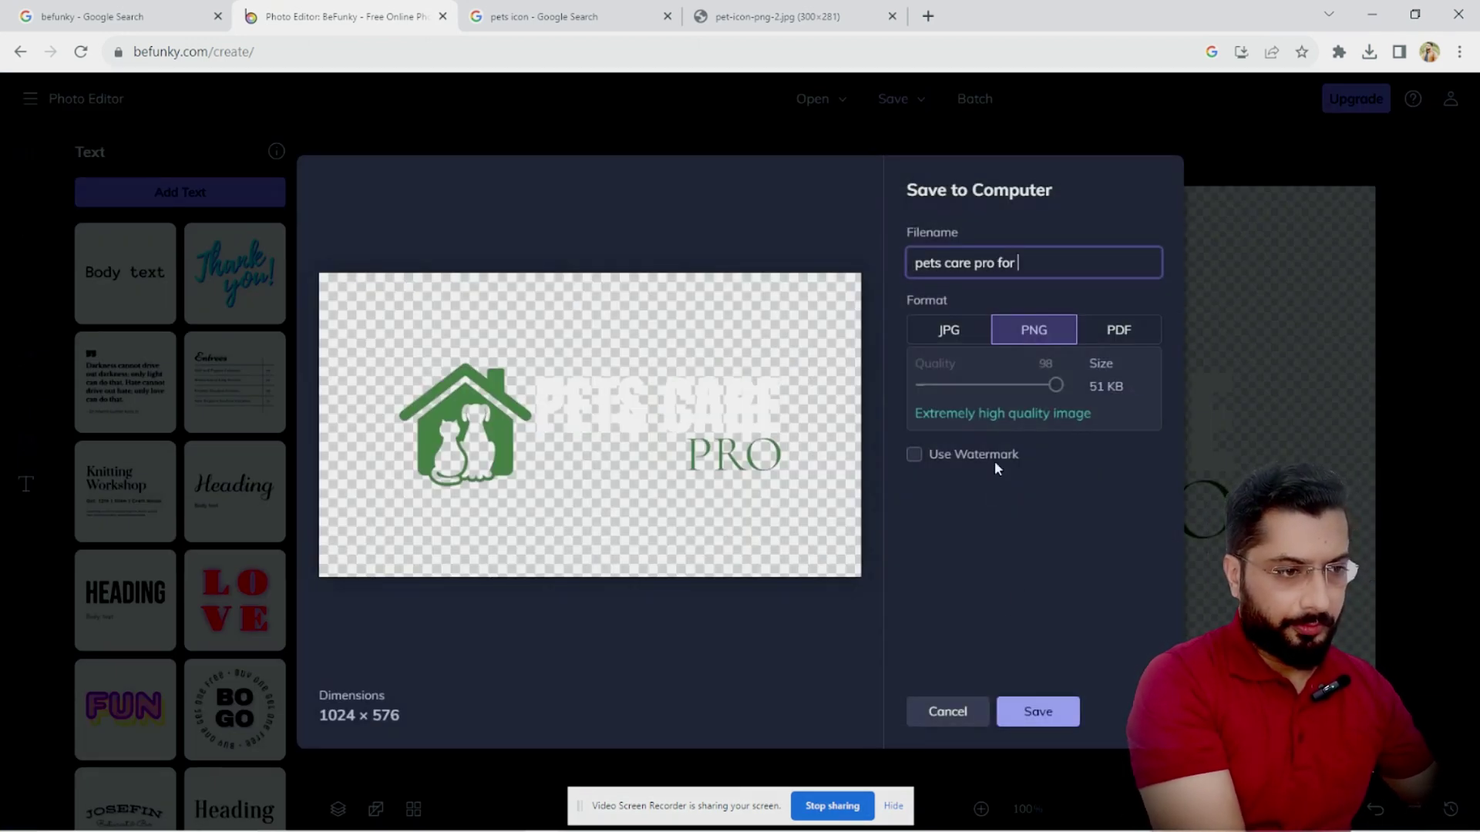
{"action": "type", "text": "footer"}
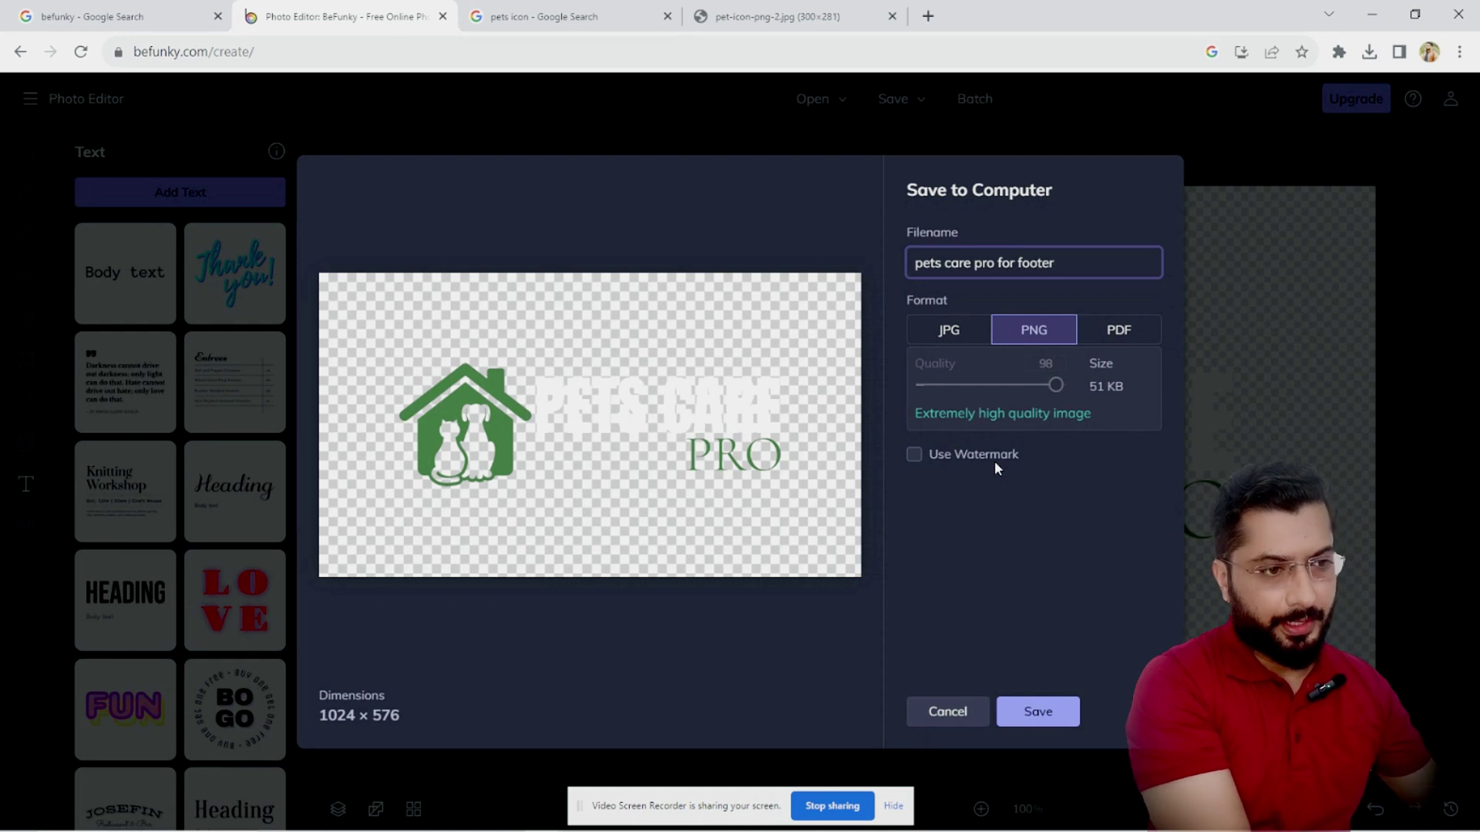
{"action": "type", "text": " for dar"}
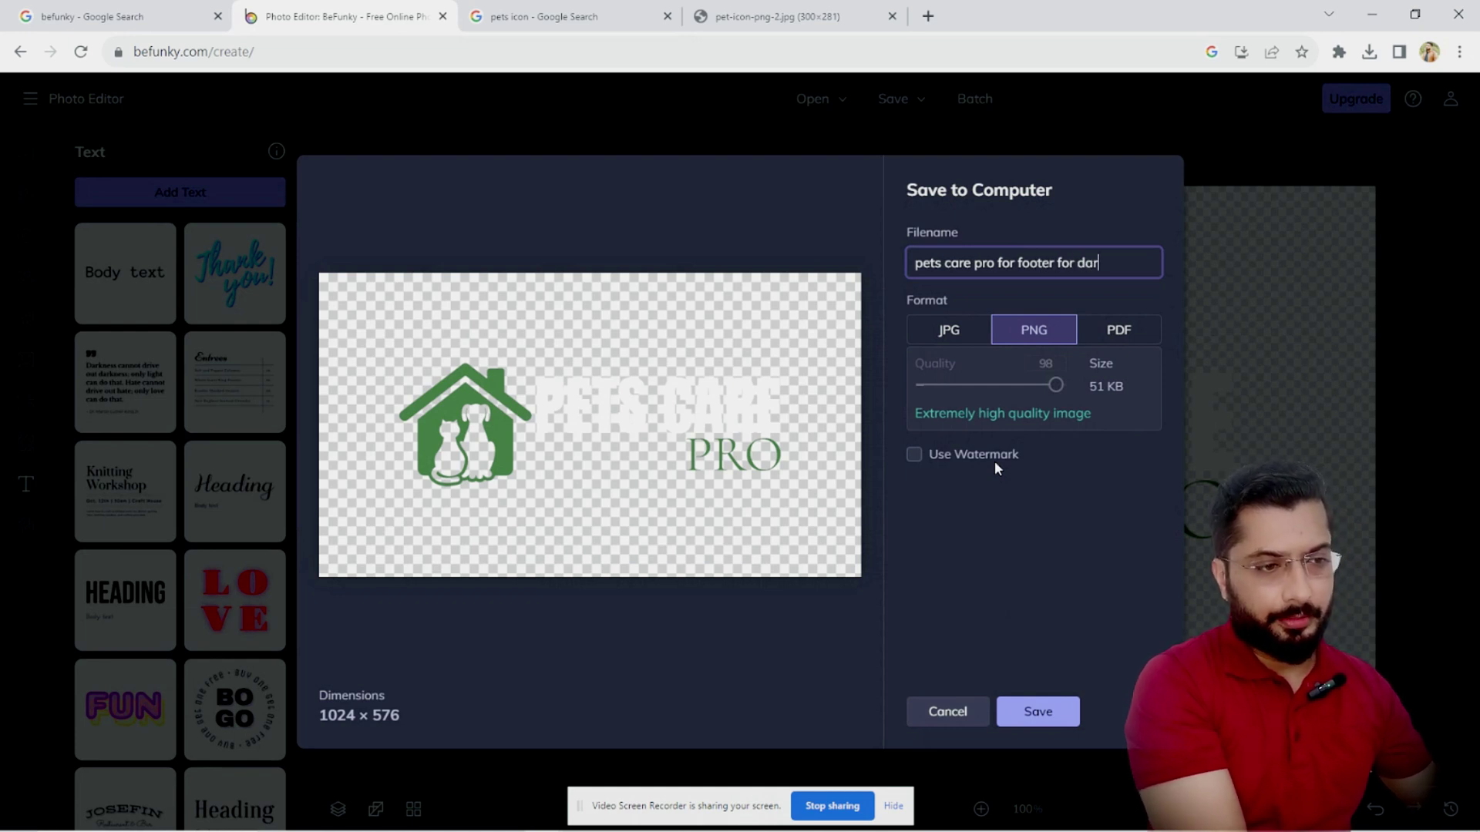
{"action": "type", "text": "k bac"}
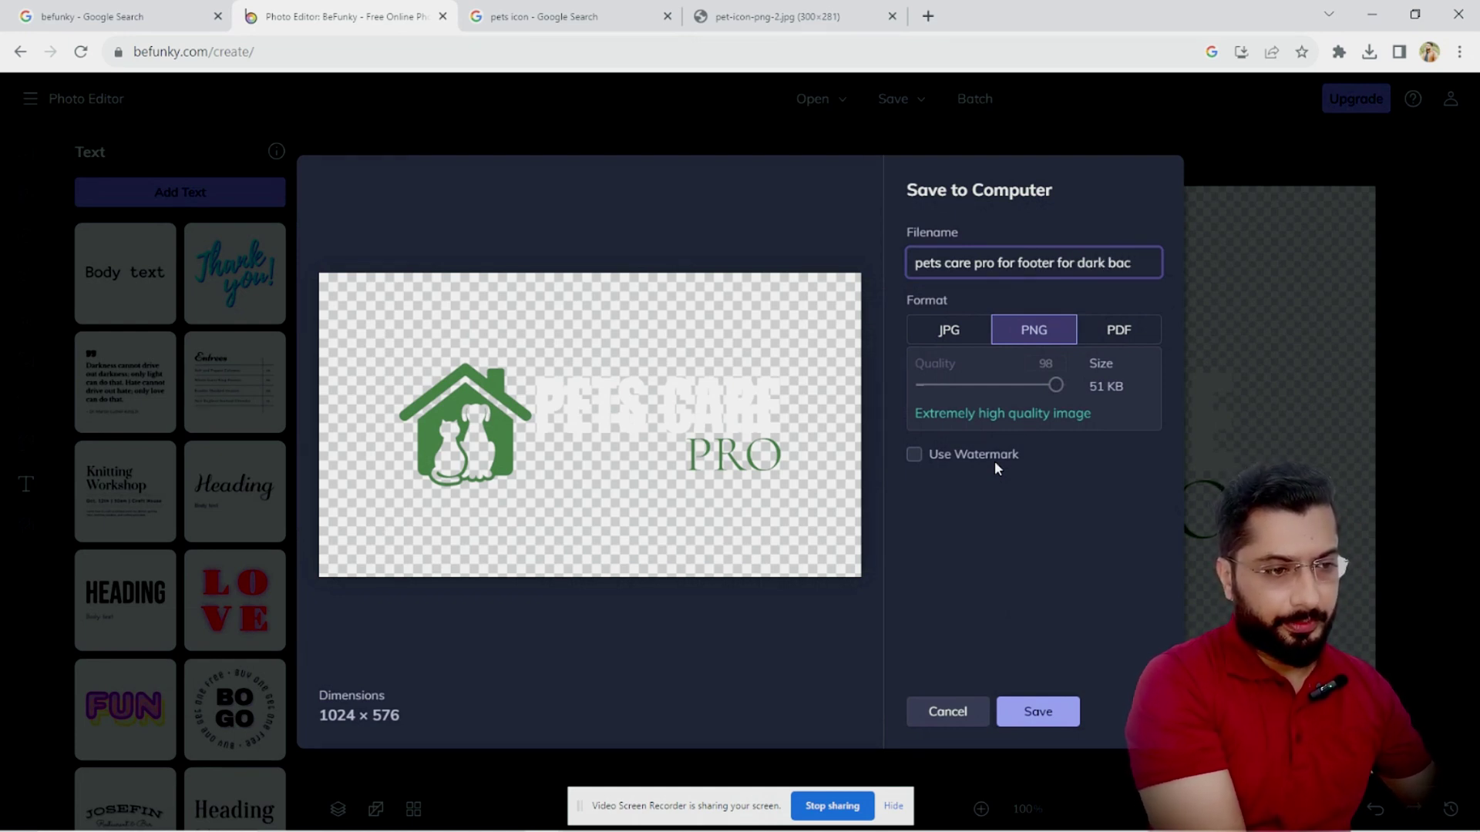
{"action": "type", "text": "kground"}
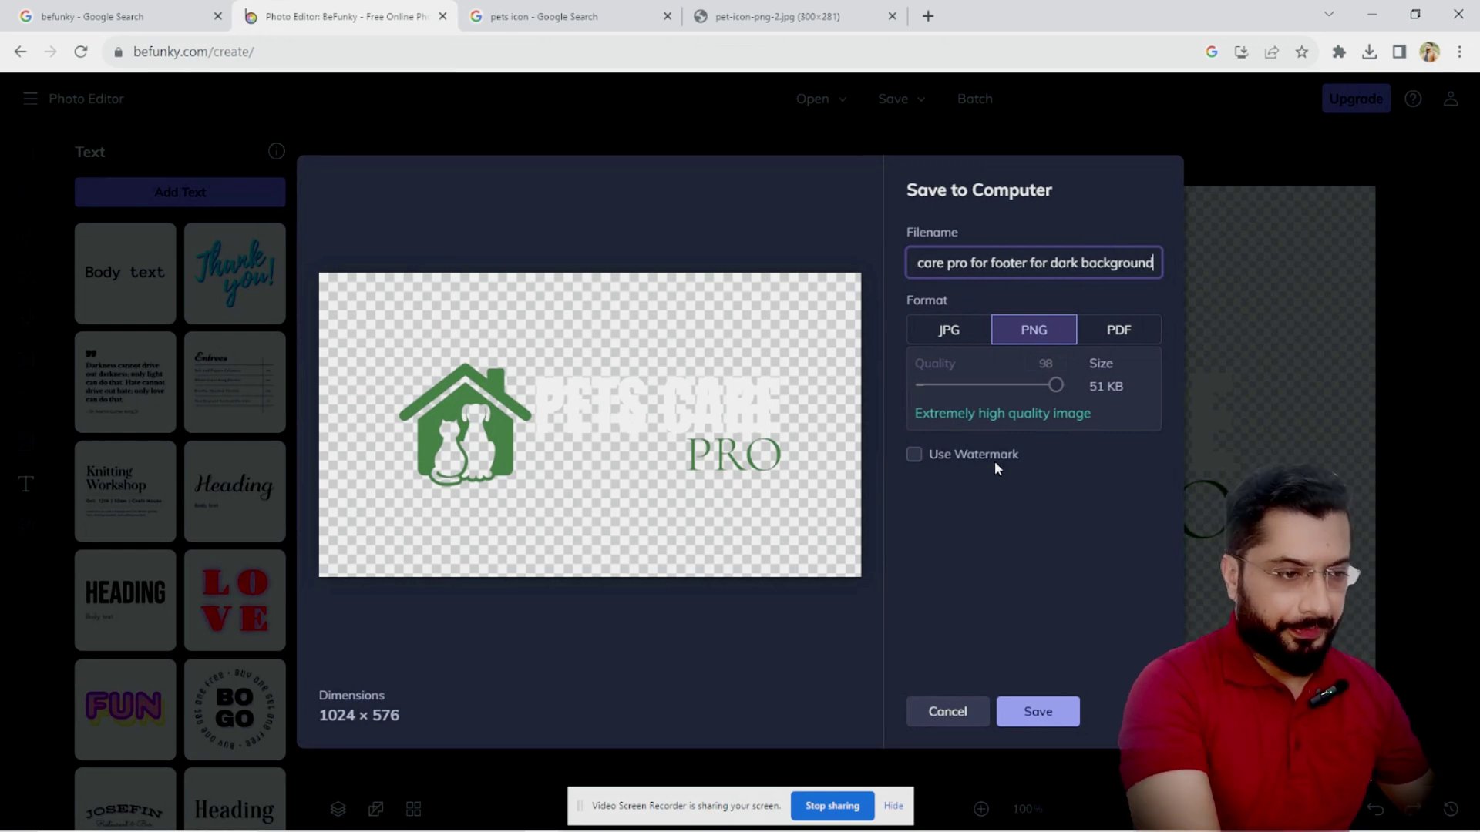
{"action": "key", "text": "Return"}
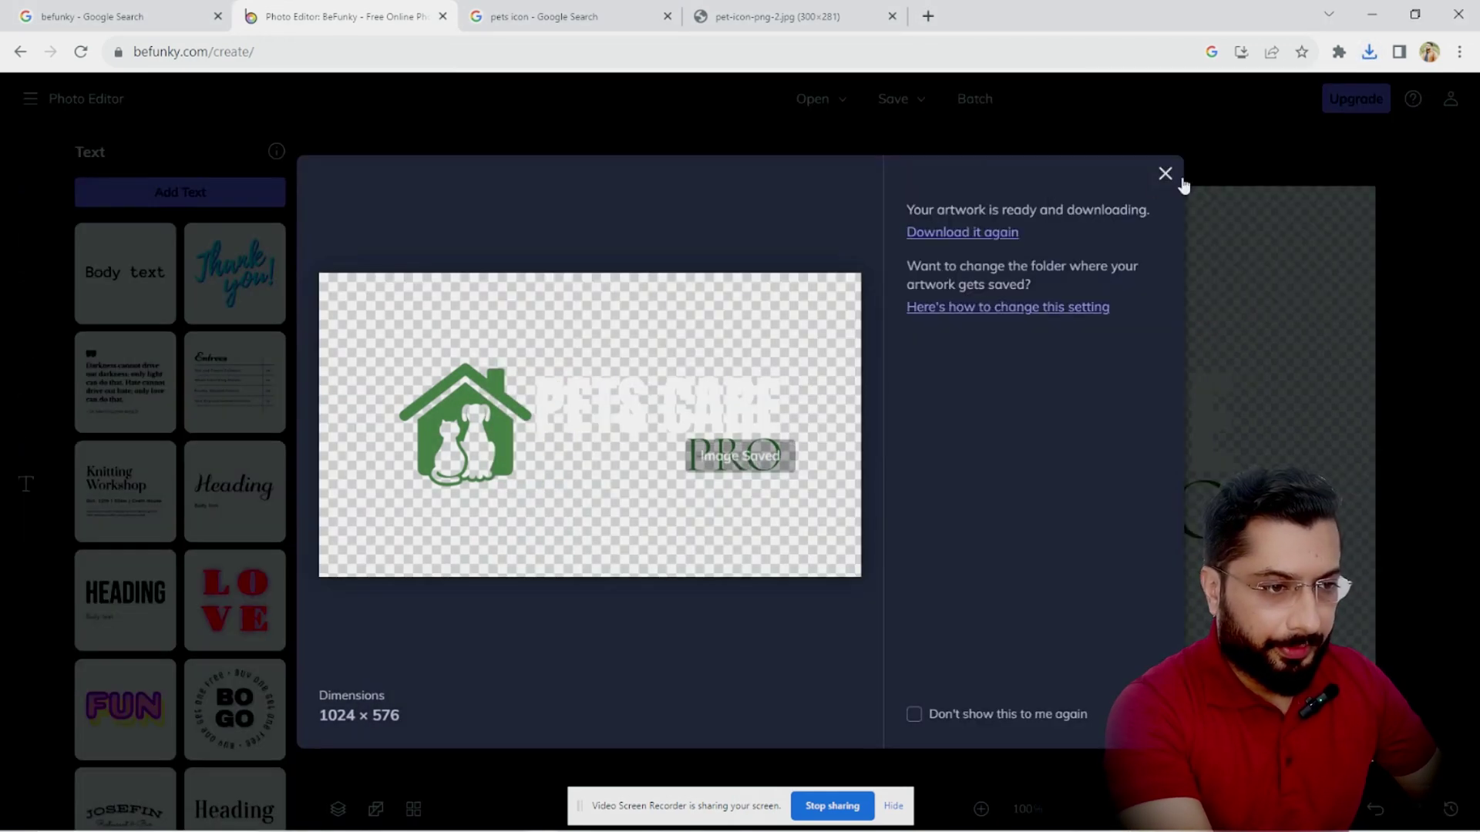
{"action": "left_click", "coordinate": [1164, 172]}
{"action": "left_click", "coordinate": [1165, 250]}
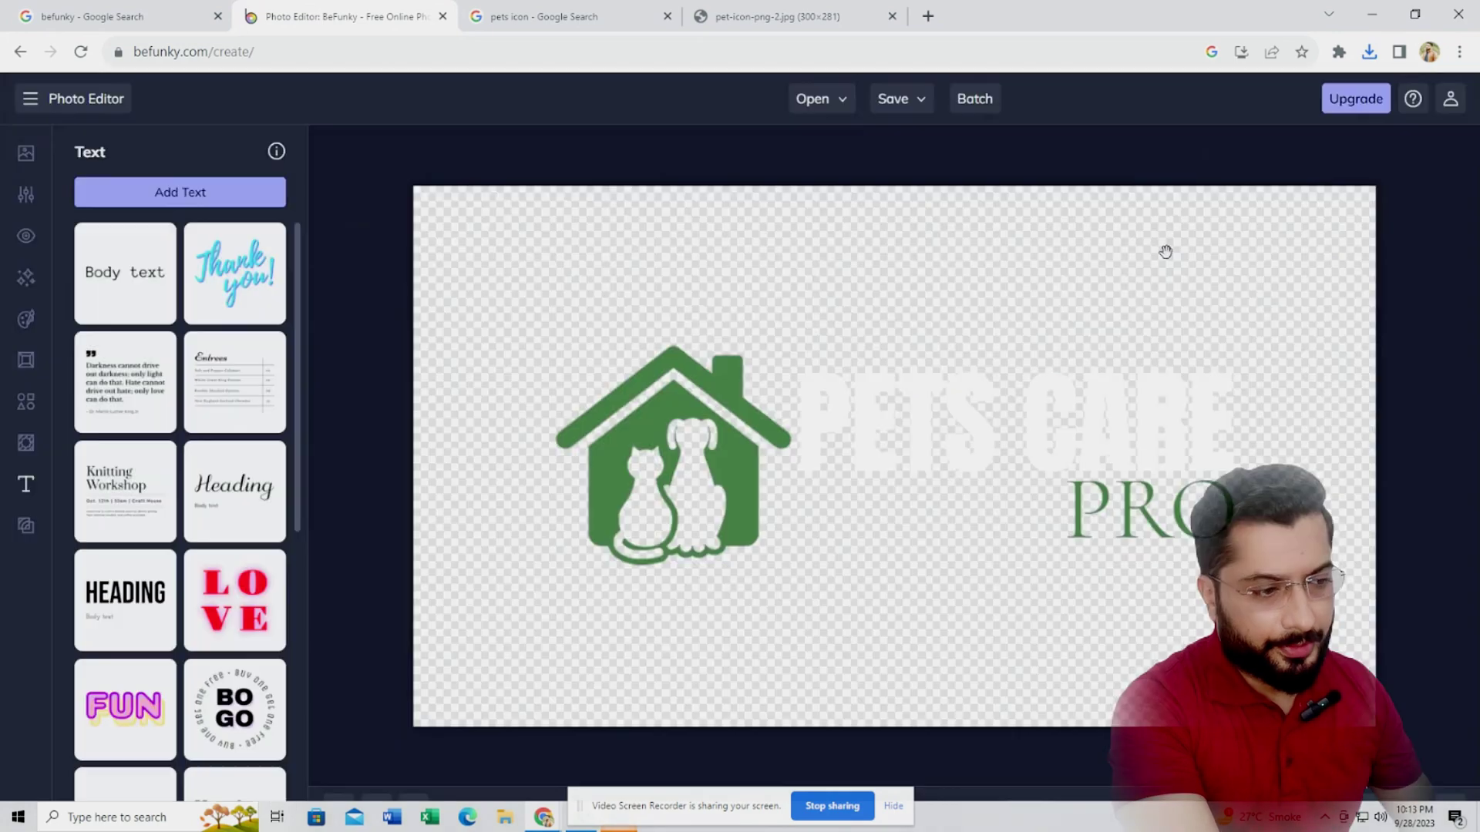
Recolour the "PETS CARE" text with the green sampled from the house icon's roof.
{"action": "left_click", "coordinate": [737, 444]}
{"action": "key", "text": "ctrl+a"}
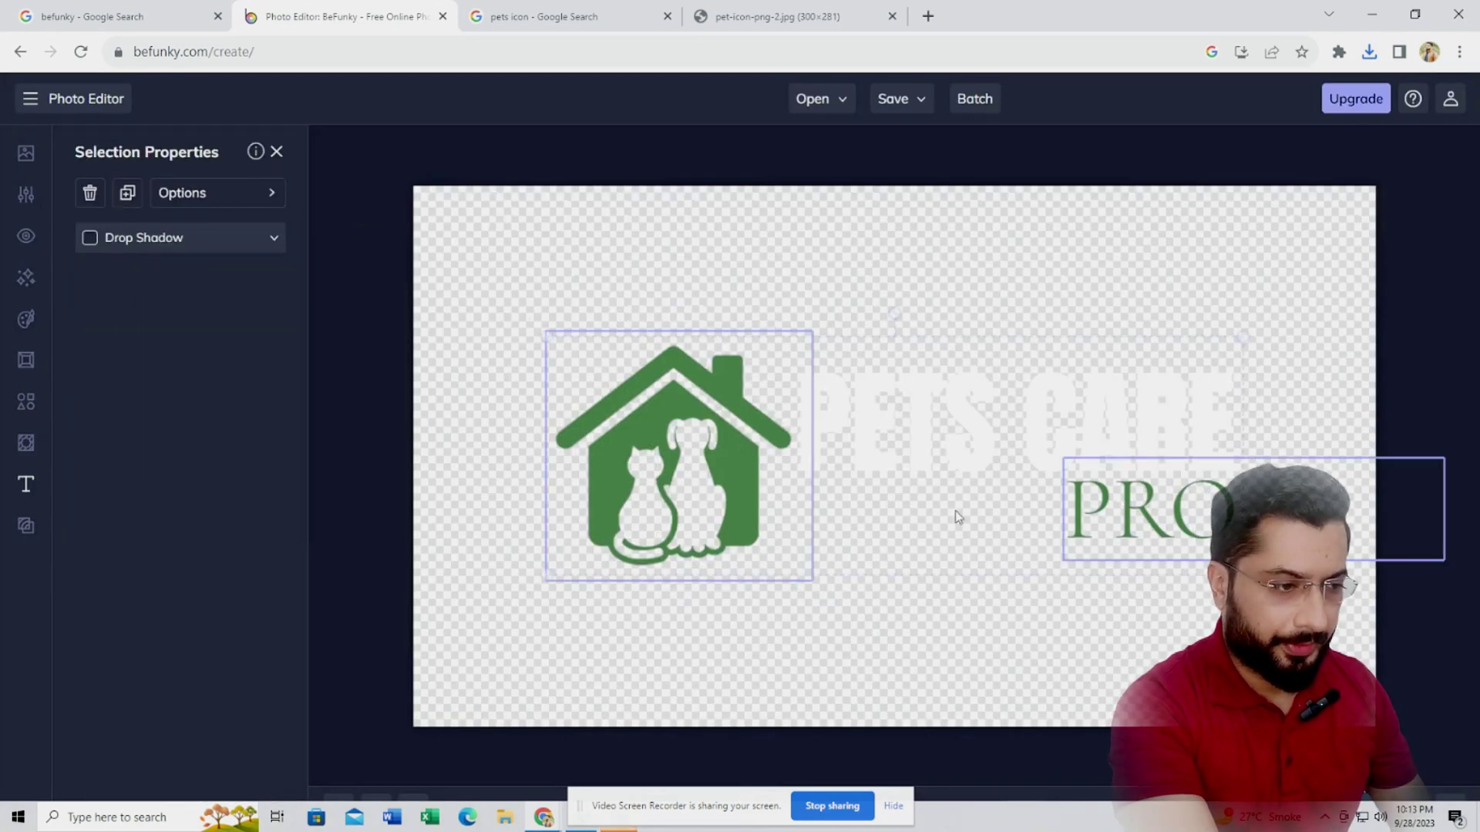
{"action": "left_click", "coordinate": [566, 378]}
{"action": "left_click", "coordinate": [655, 418]}
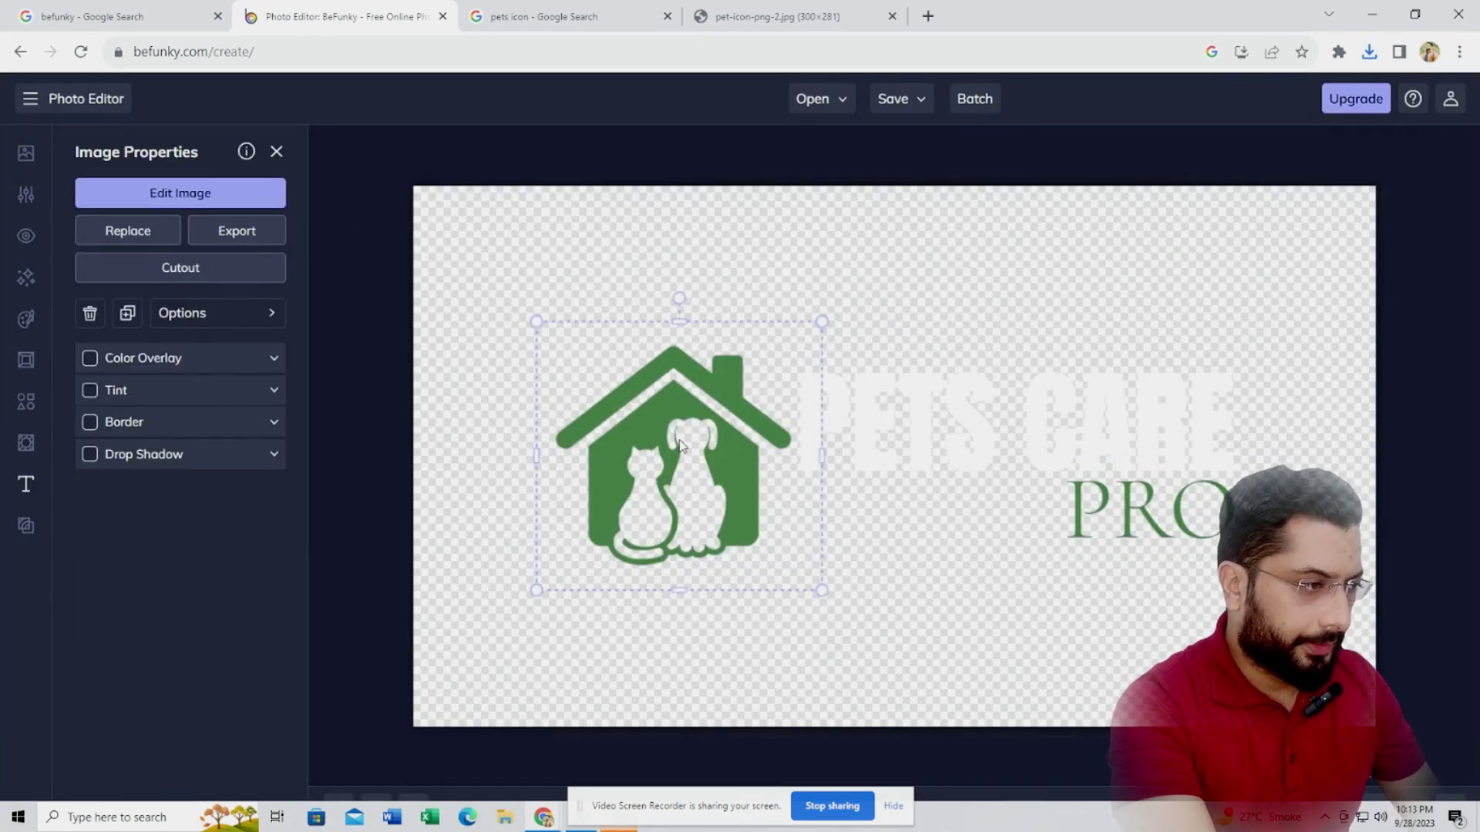
{"action": "left_click", "coordinate": [1099, 435]}
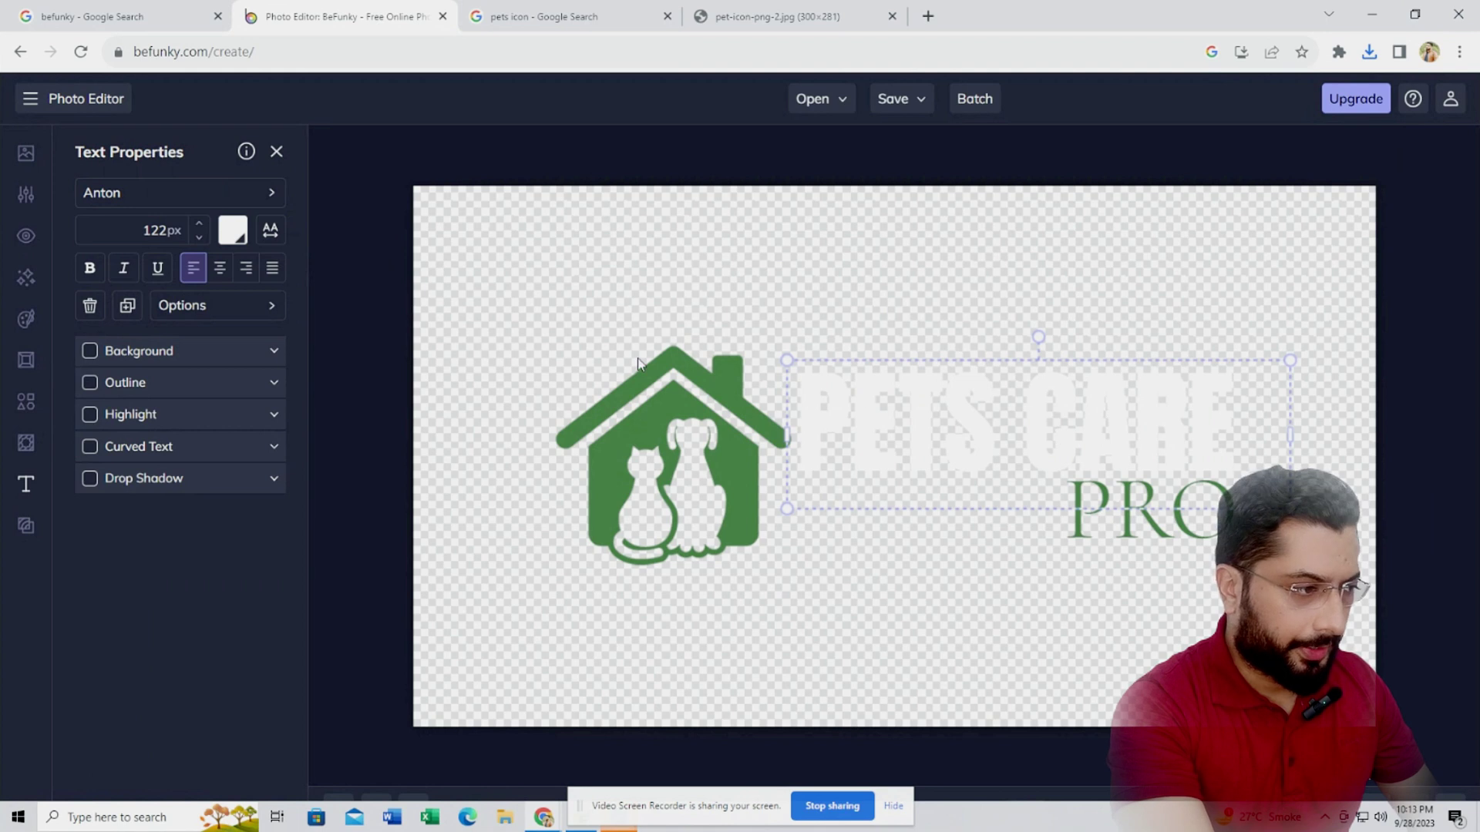
{"action": "left_click", "coordinate": [233, 231]}
{"action": "left_click", "coordinate": [416, 275]}
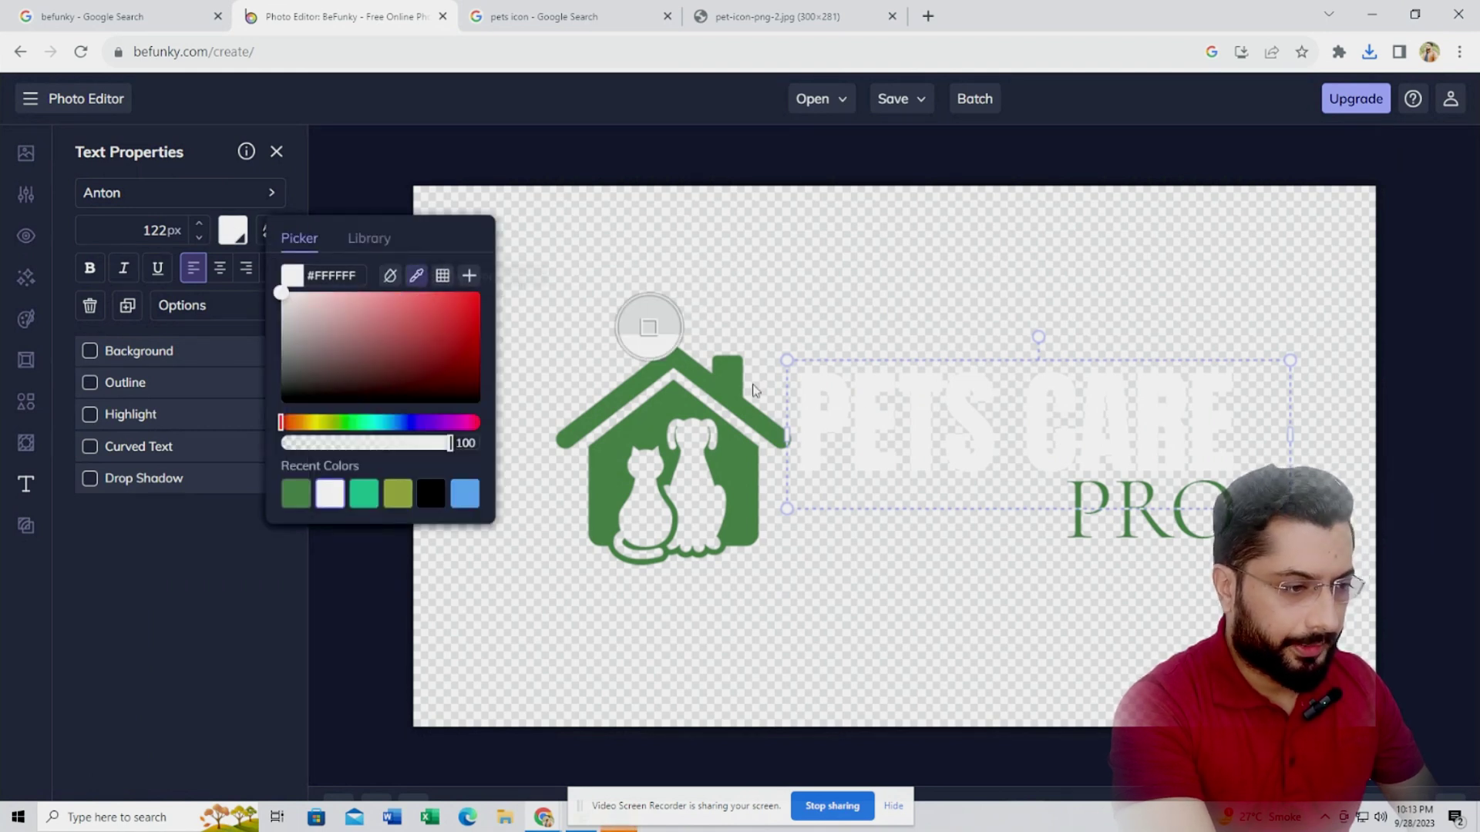
{"action": "left_click", "coordinate": [656, 360]}
{"action": "left_click", "coordinate": [892, 461]}
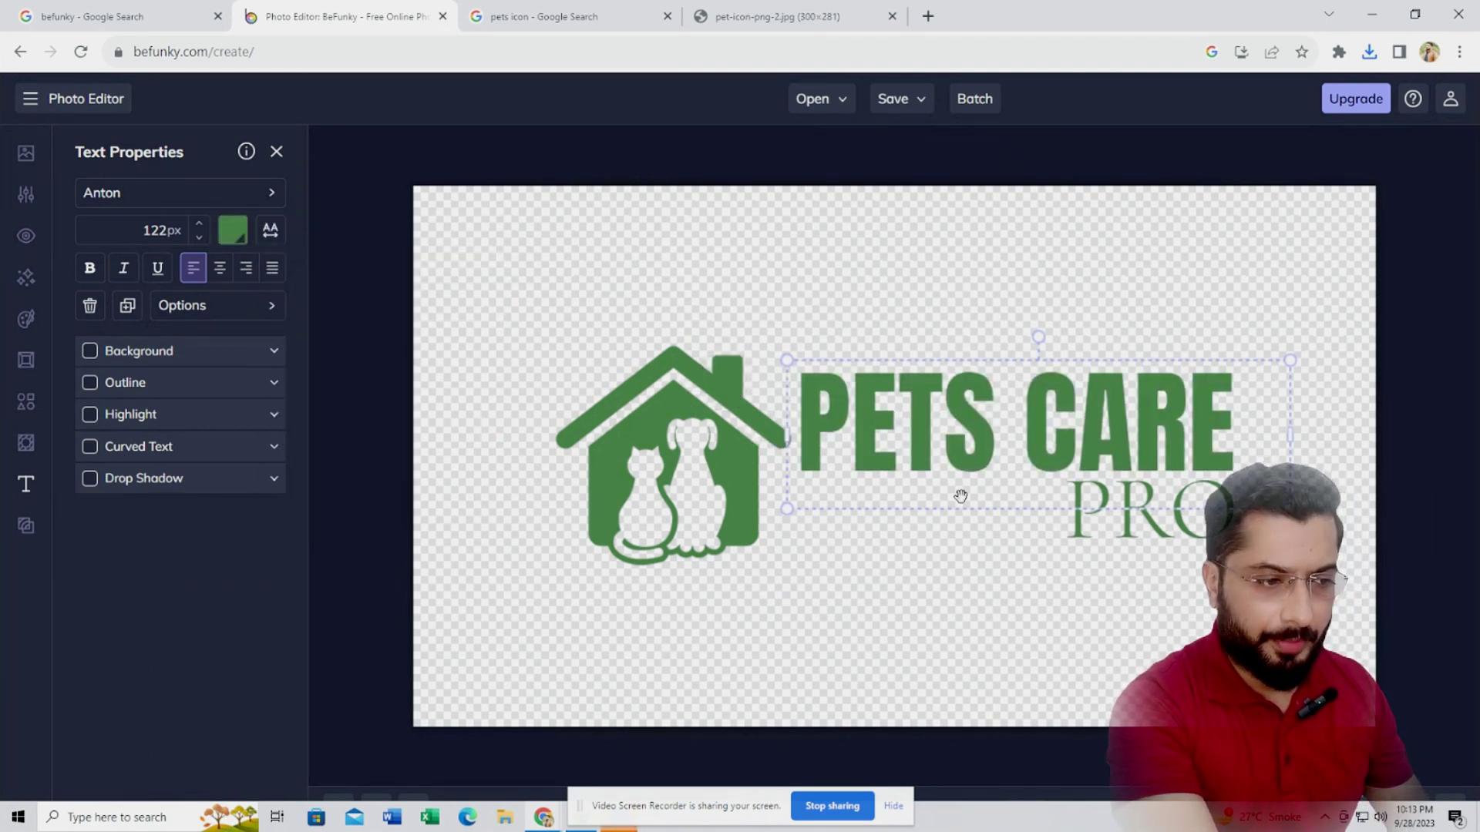
Save the all-green logo to the computer as a PNG named "pets care pro green" and dismiss the upgrade offer.
{"action": "left_click", "coordinate": [905, 102]}
{"action": "left_click", "coordinate": [929, 156]}
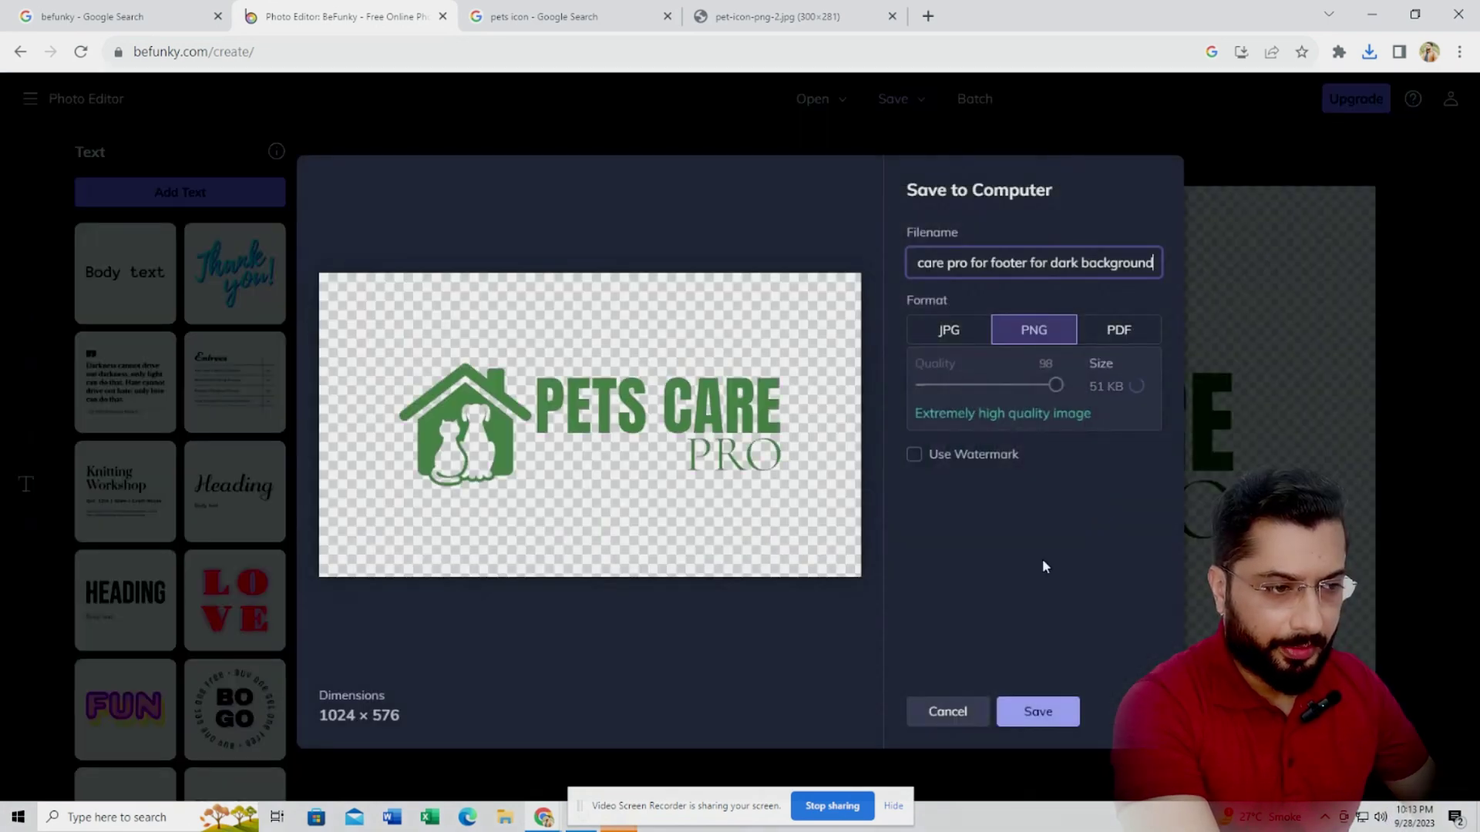
{"action": "key", "text": "ctrl+shift+Left"}
{"action": "key", "text": "ctrl+shift+Left"}
{"action": "key", "text": "ctrl+shift+Left"}
{"action": "key", "text": "ctrl+shift+Left"}
{"action": "key", "text": "ctrl+shift+Left"}
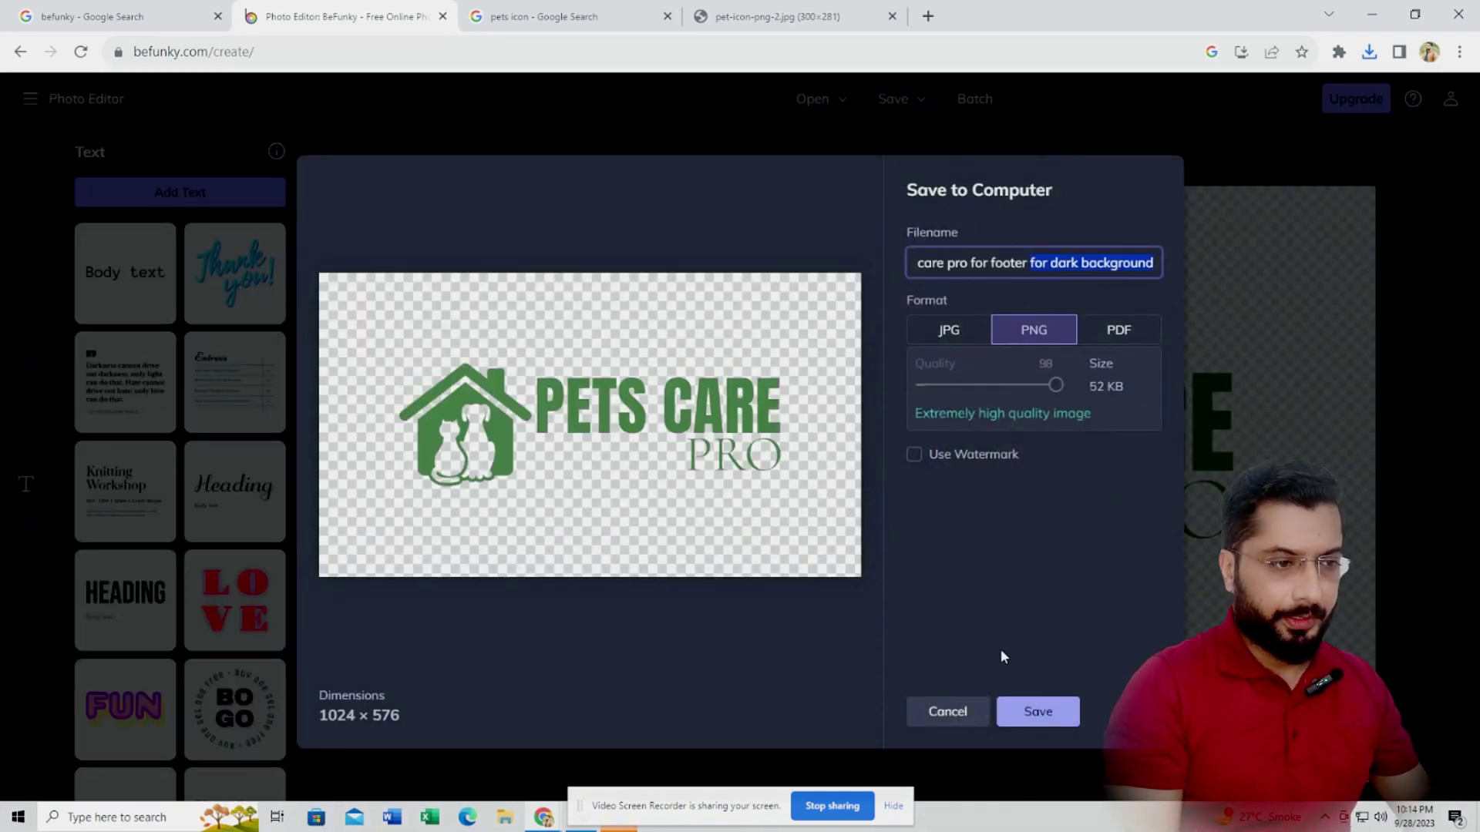
{"action": "type", "text": "green"}
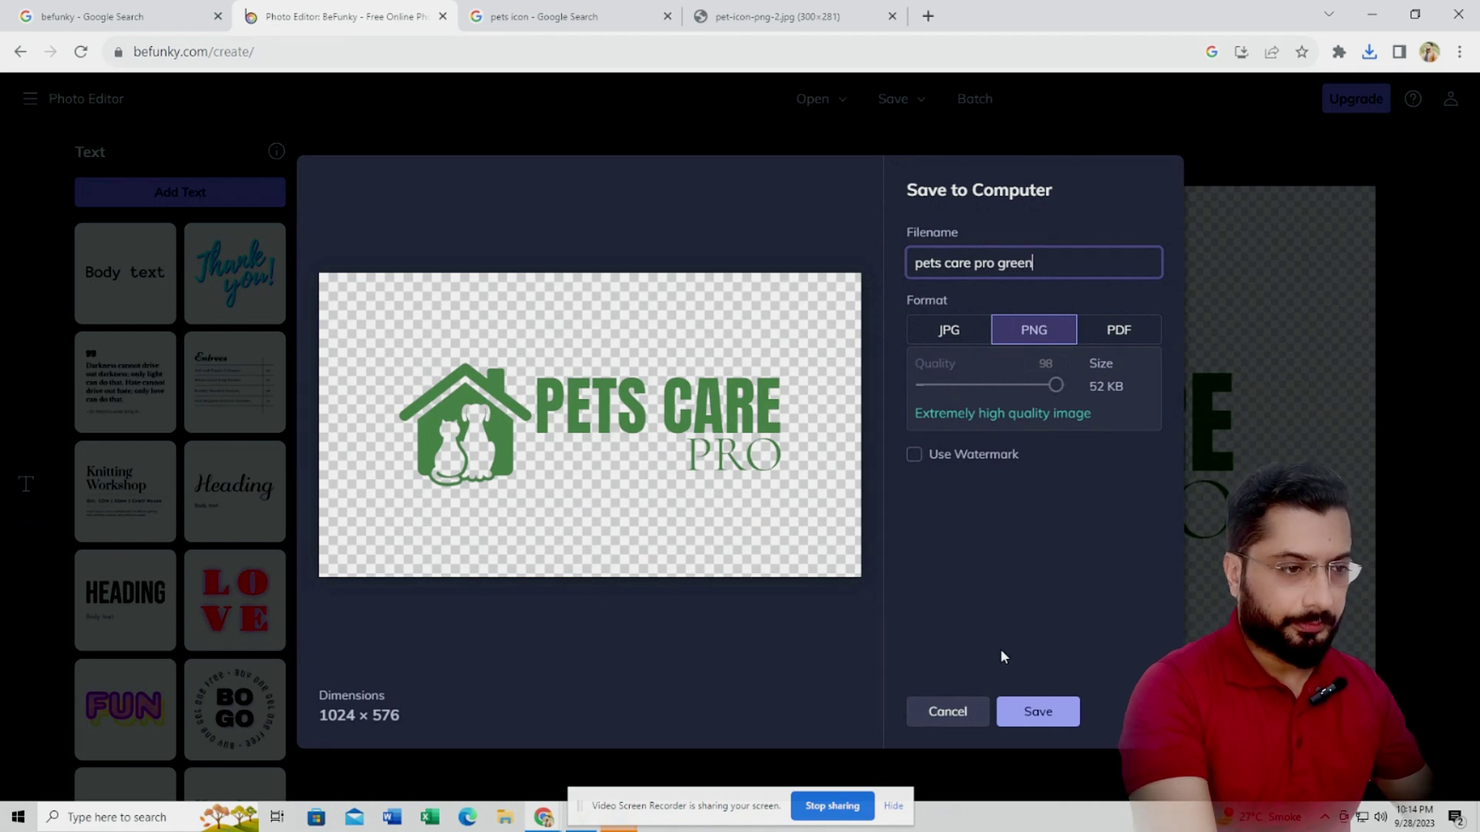
{"action": "key", "text": "Return"}
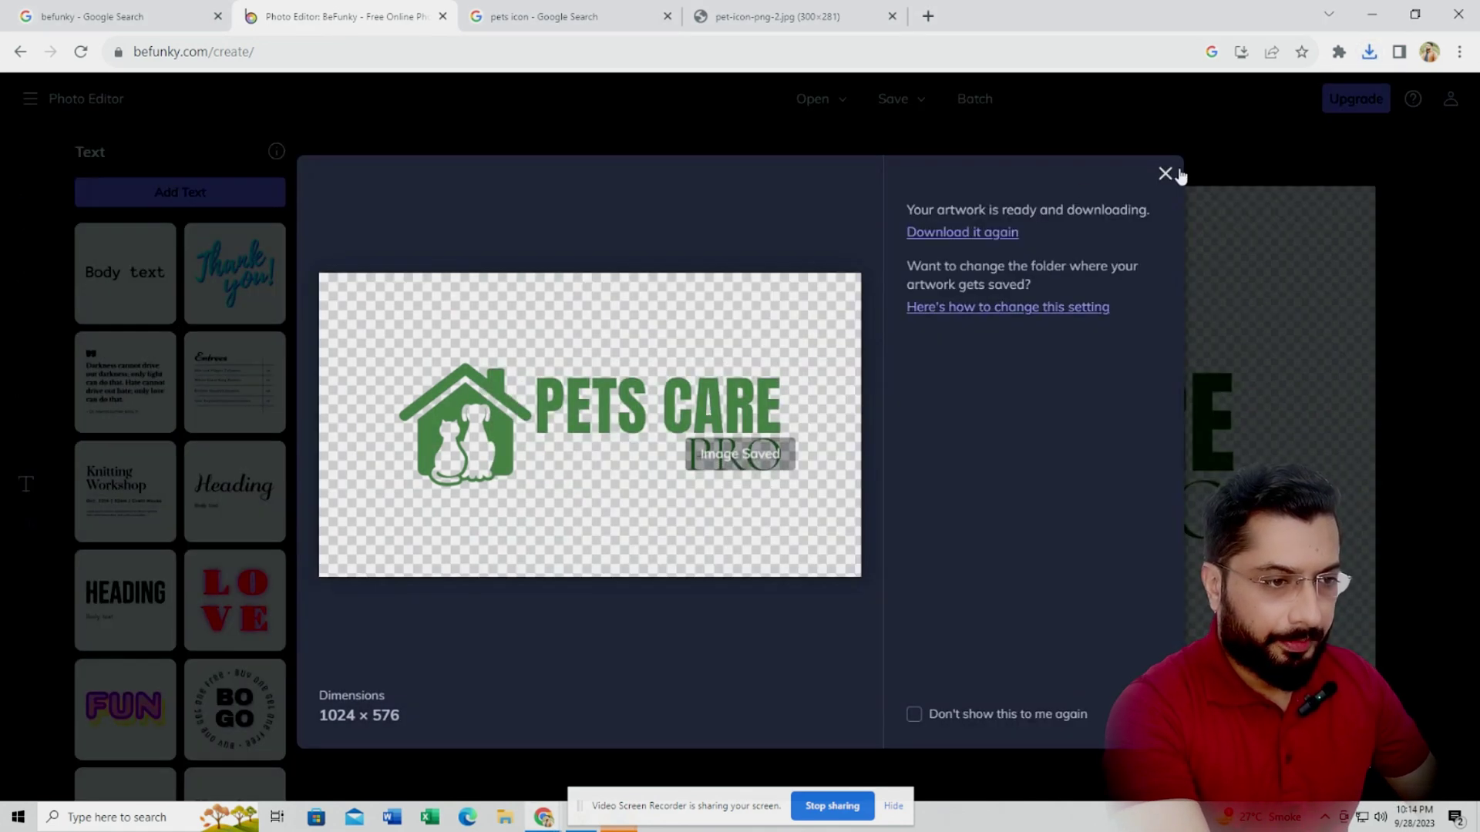
{"action": "left_click", "coordinate": [1164, 174]}
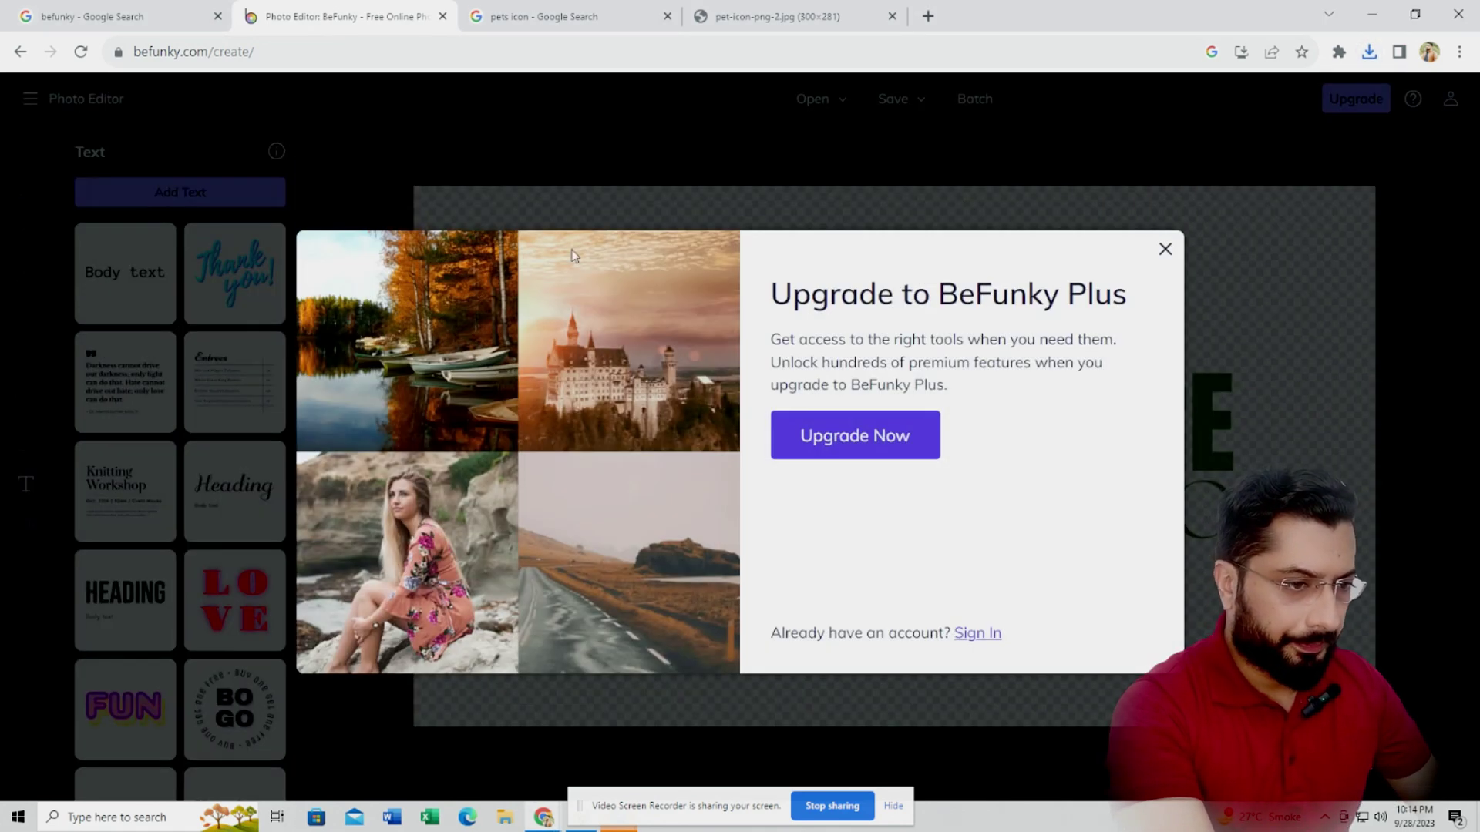
{"action": "left_click", "coordinate": [1165, 249]}
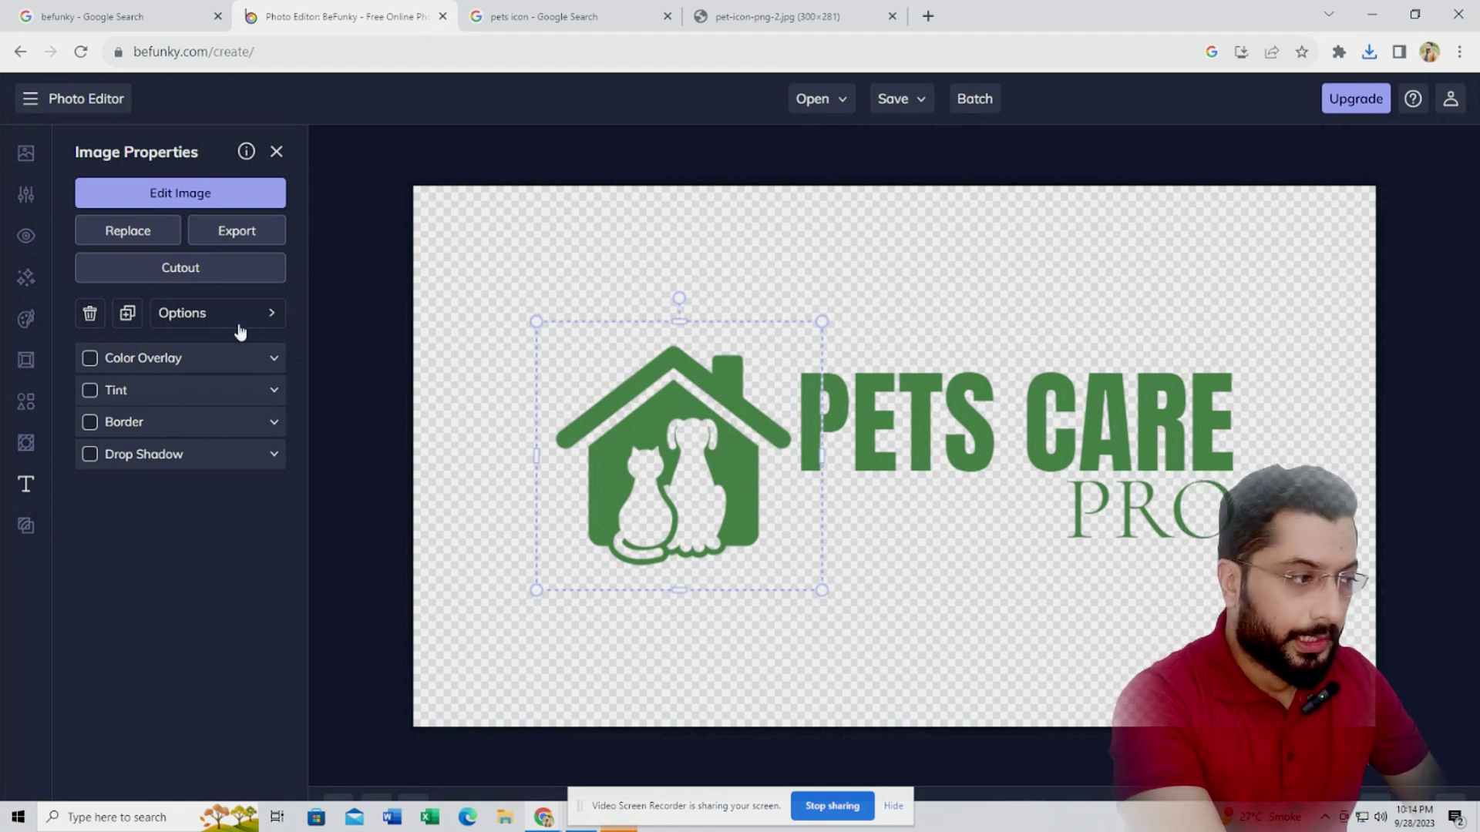
Apply a white (#FFFFFF) colour overlay to the house icon.
{"action": "left_click", "coordinate": [87, 358]}
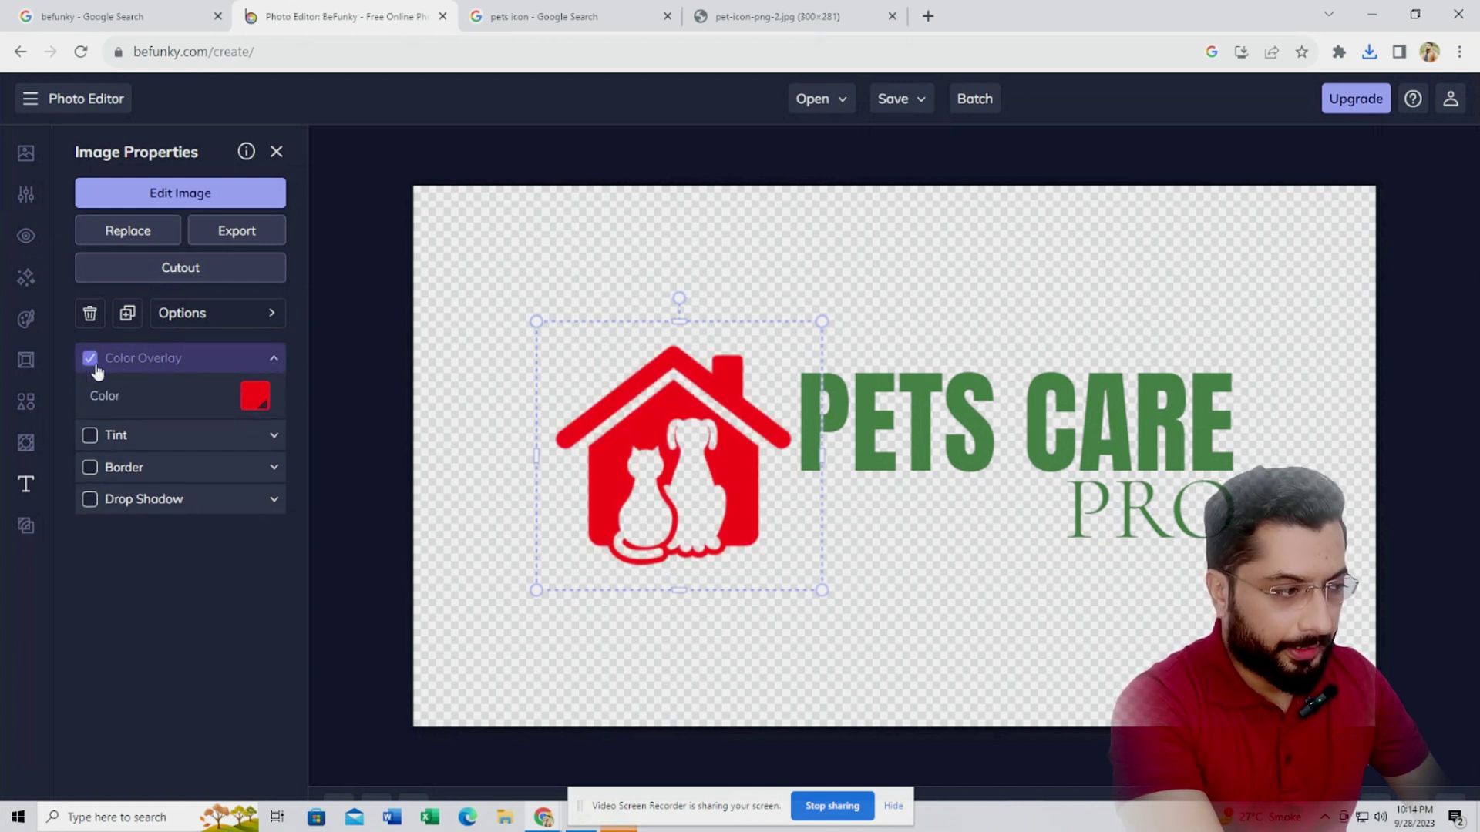
{"action": "left_click", "coordinate": [256, 400]}
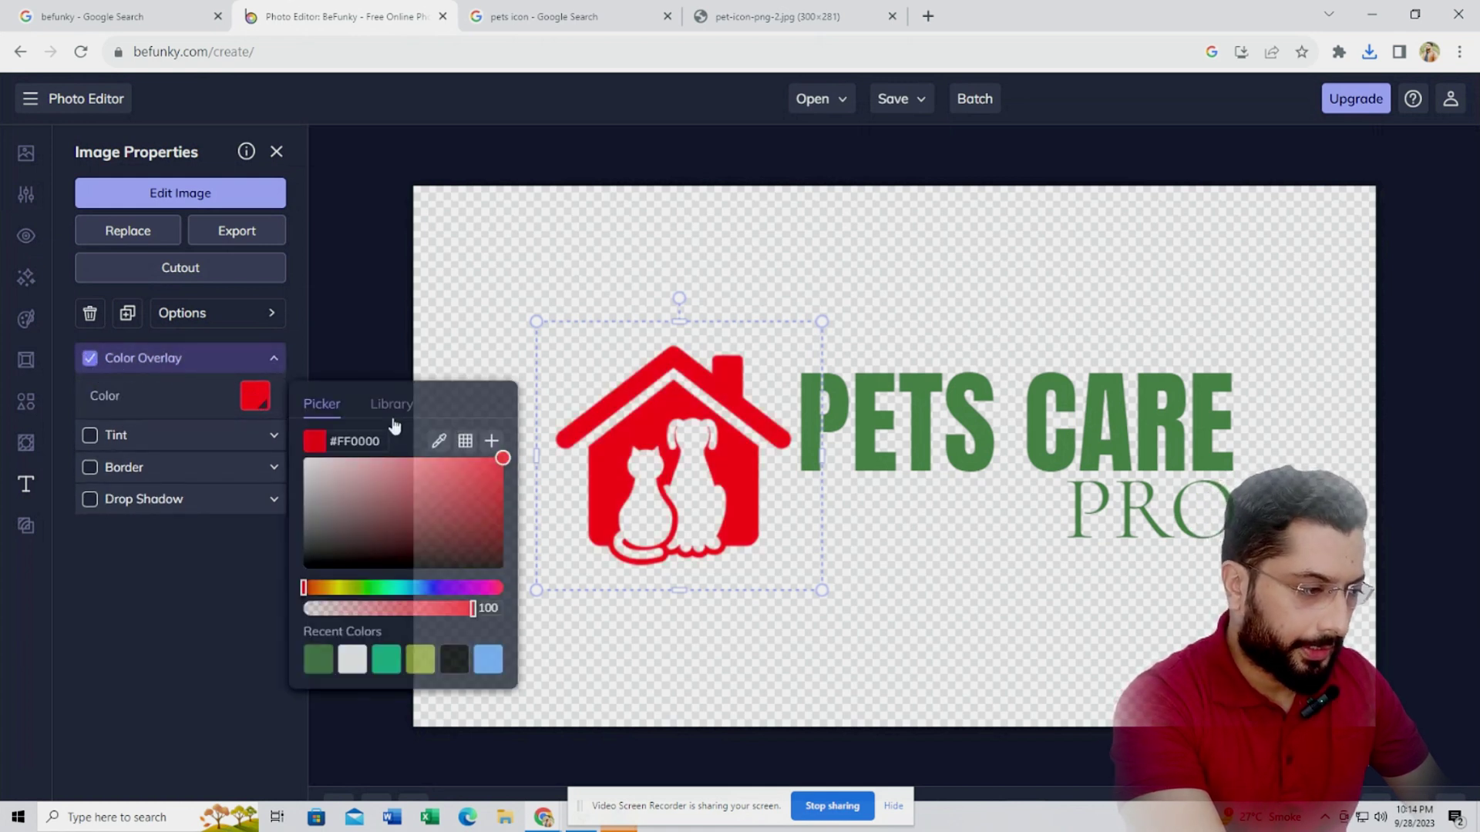
{"action": "mouse_move", "coordinate": [463, 486]}
{"action": "left_mouse_down"}
{"action": "mouse_move", "coordinate": [420, 525]}
{"action": "mouse_move", "coordinate": [431, 552]}
{"action": "mouse_move", "coordinate": [390, 568]}
{"action": "mouse_move", "coordinate": [483, 476]}
{"action": "mouse_move", "coordinate": [320, 480]}
{"action": "mouse_move", "coordinate": [265, 432]}
{"action": "left_mouse_up"}
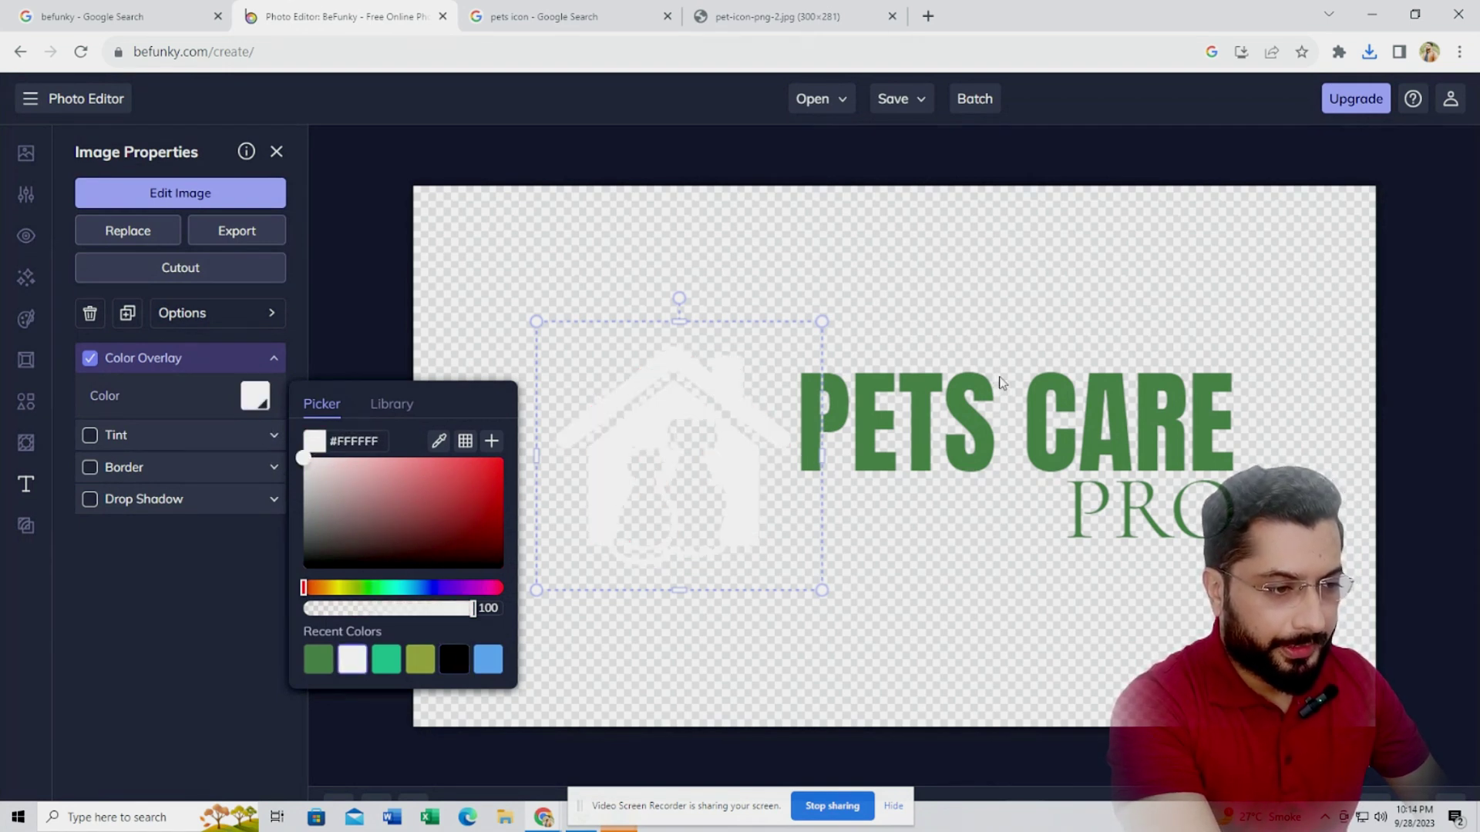
Change the colour of both the "PETS CARE" and "PRO" texts to white (#FFFFFF).
{"action": "left_click", "coordinate": [999, 383]}
{"action": "left_click", "coordinate": [232, 230]}
{"action": "left_click", "coordinate": [296, 493]}
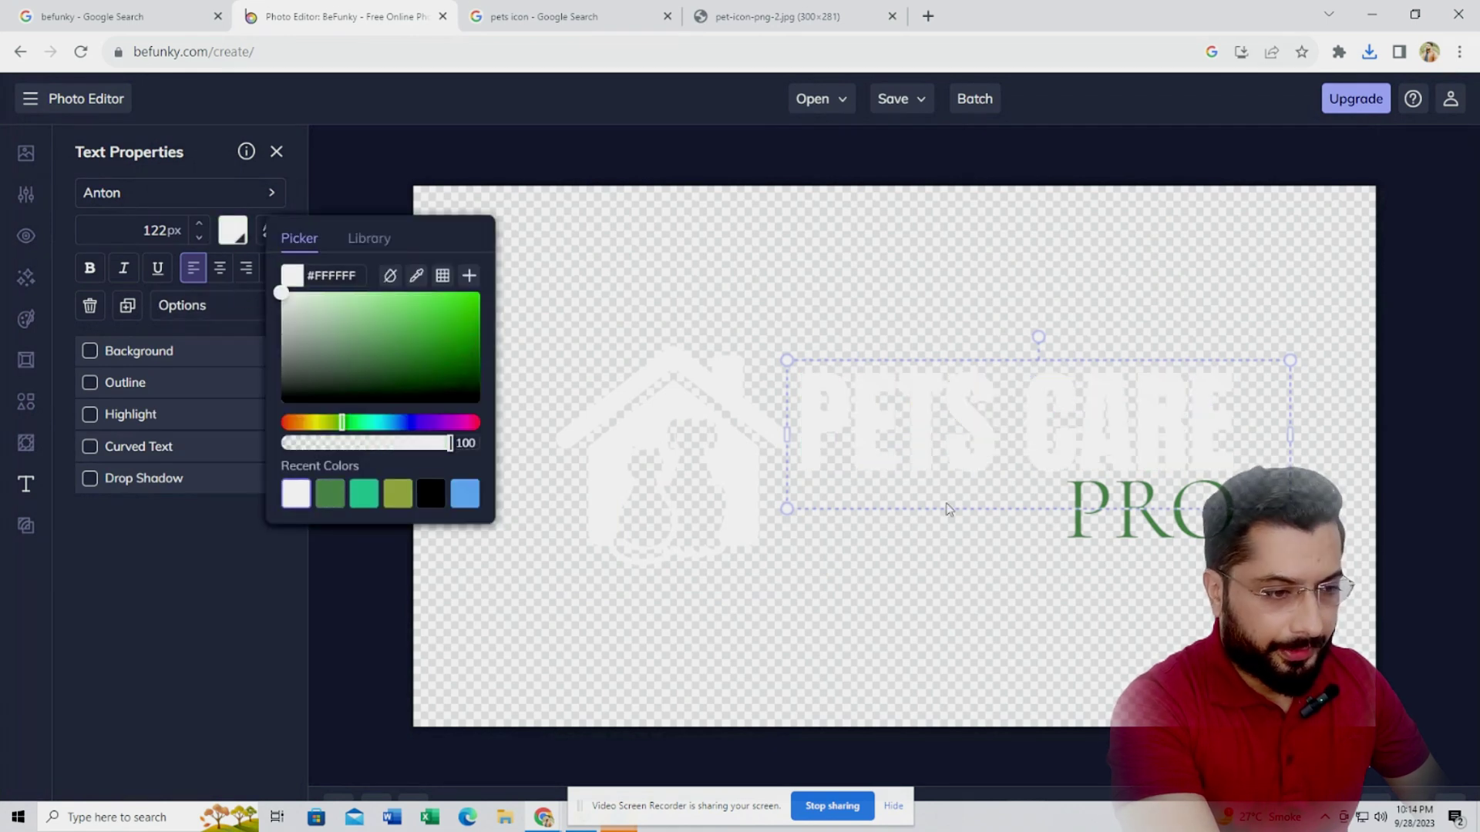
{"action": "left_click", "coordinate": [1136, 530]}
{"action": "left_click", "coordinate": [233, 230]}
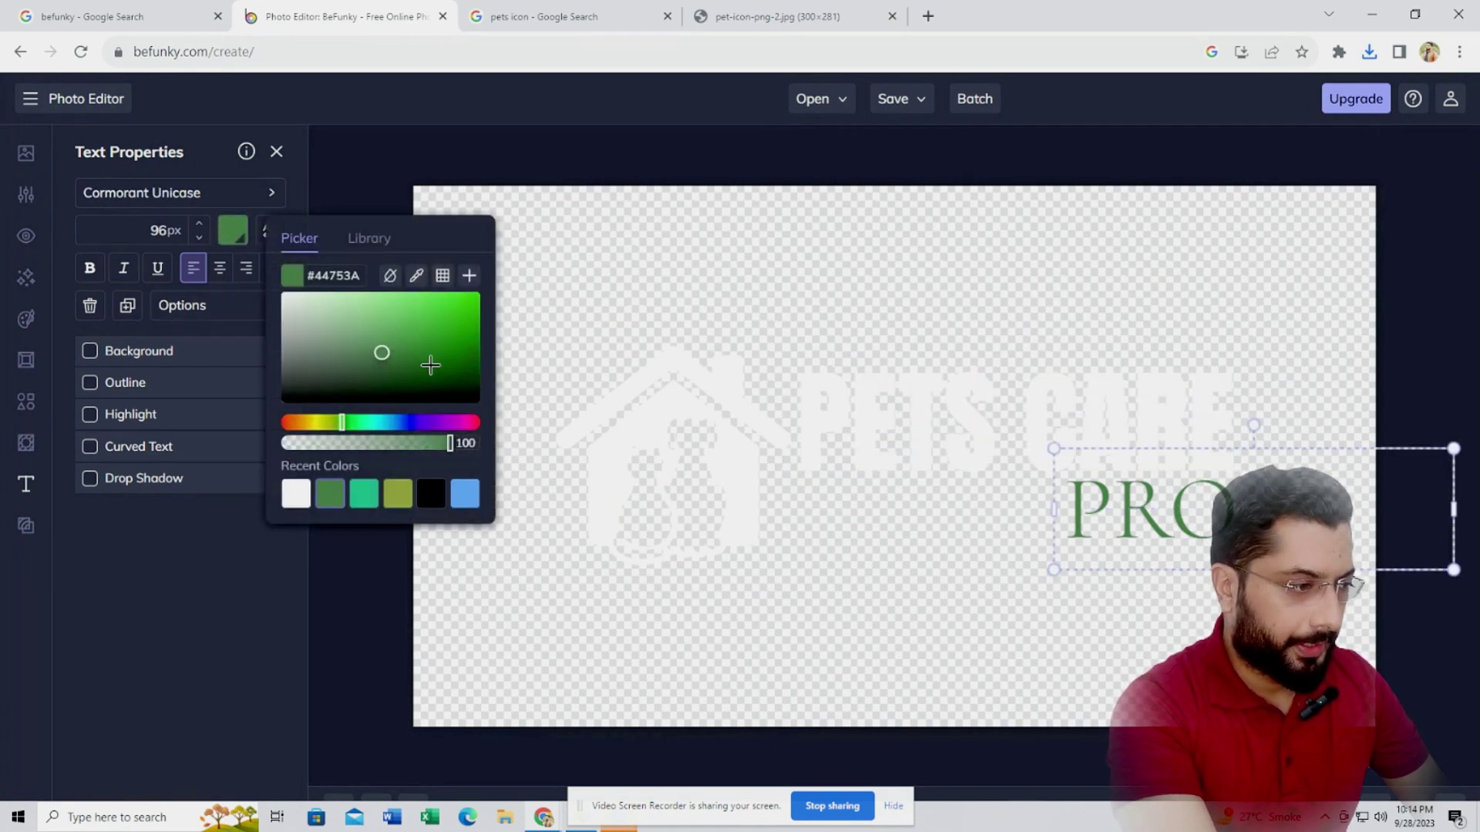
{"action": "left_click", "coordinate": [293, 493]}
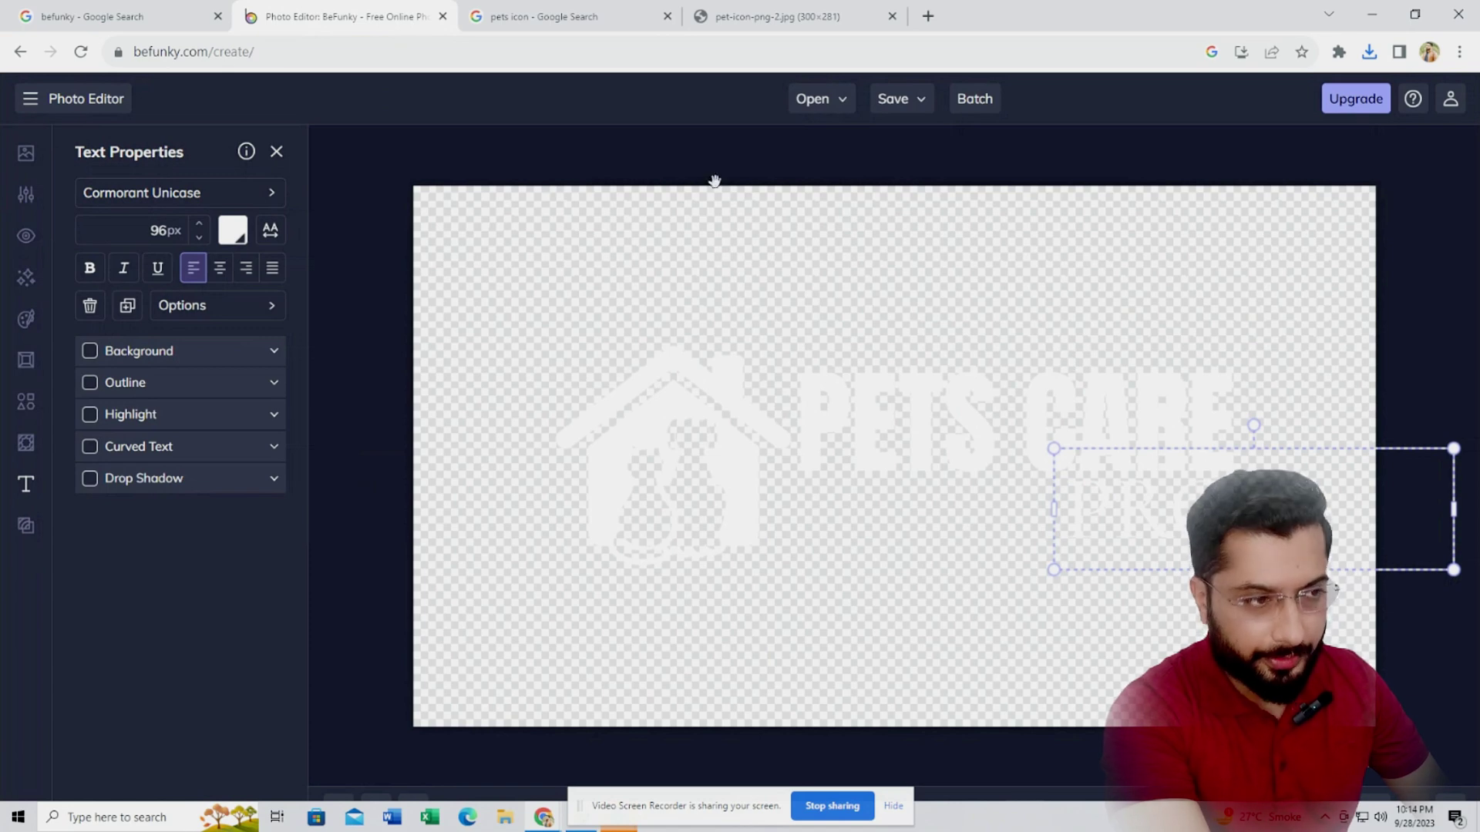
Save the all-white logo to the computer as a PNG named "pets care pro white".
{"action": "left_click", "coordinate": [894, 99]}
{"action": "left_click", "coordinate": [917, 158]}
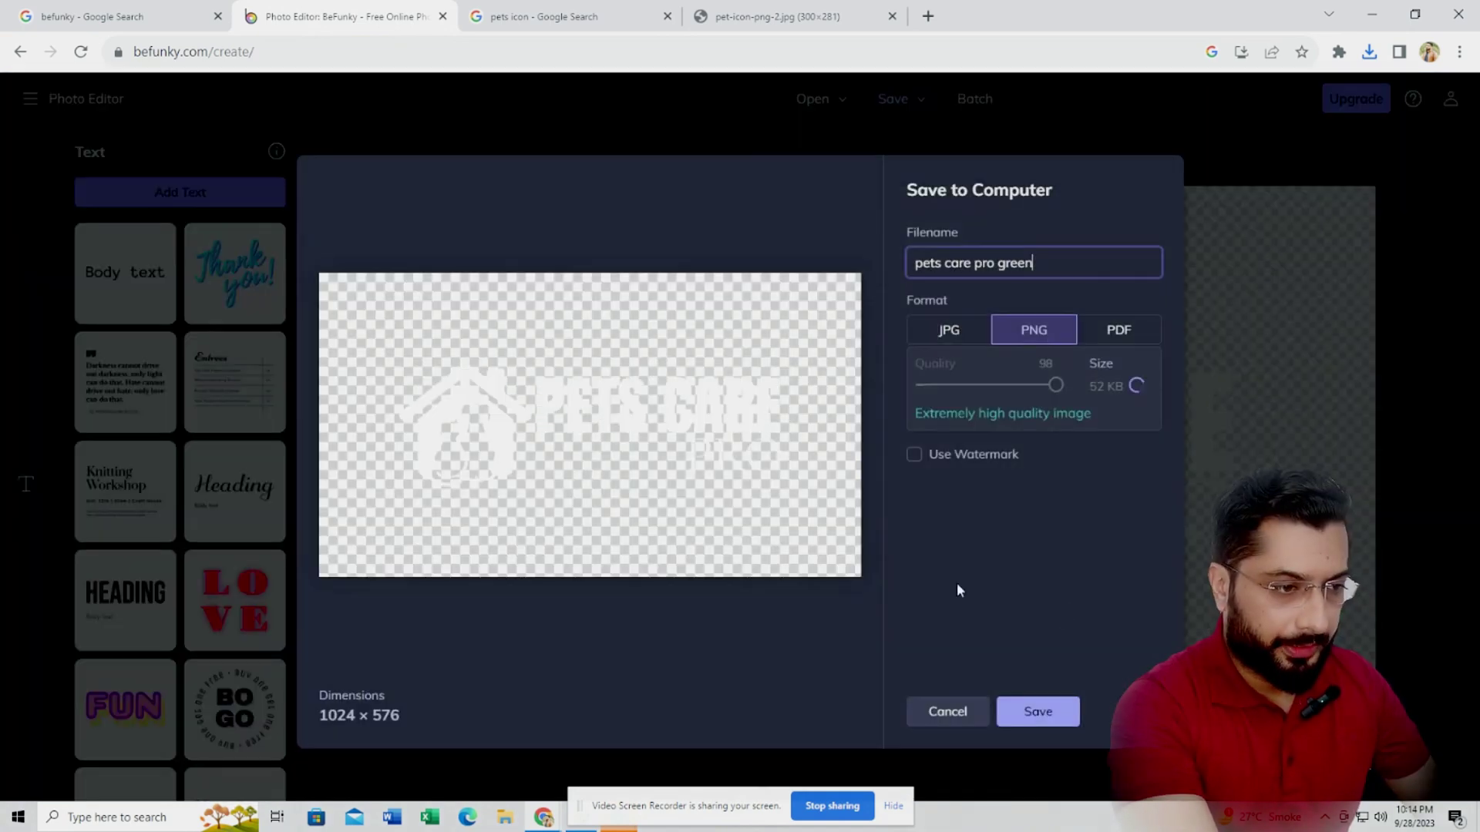
{"action": "key", "text": "ctrl+shift+Left"}
{"action": "type", "text": "white"}
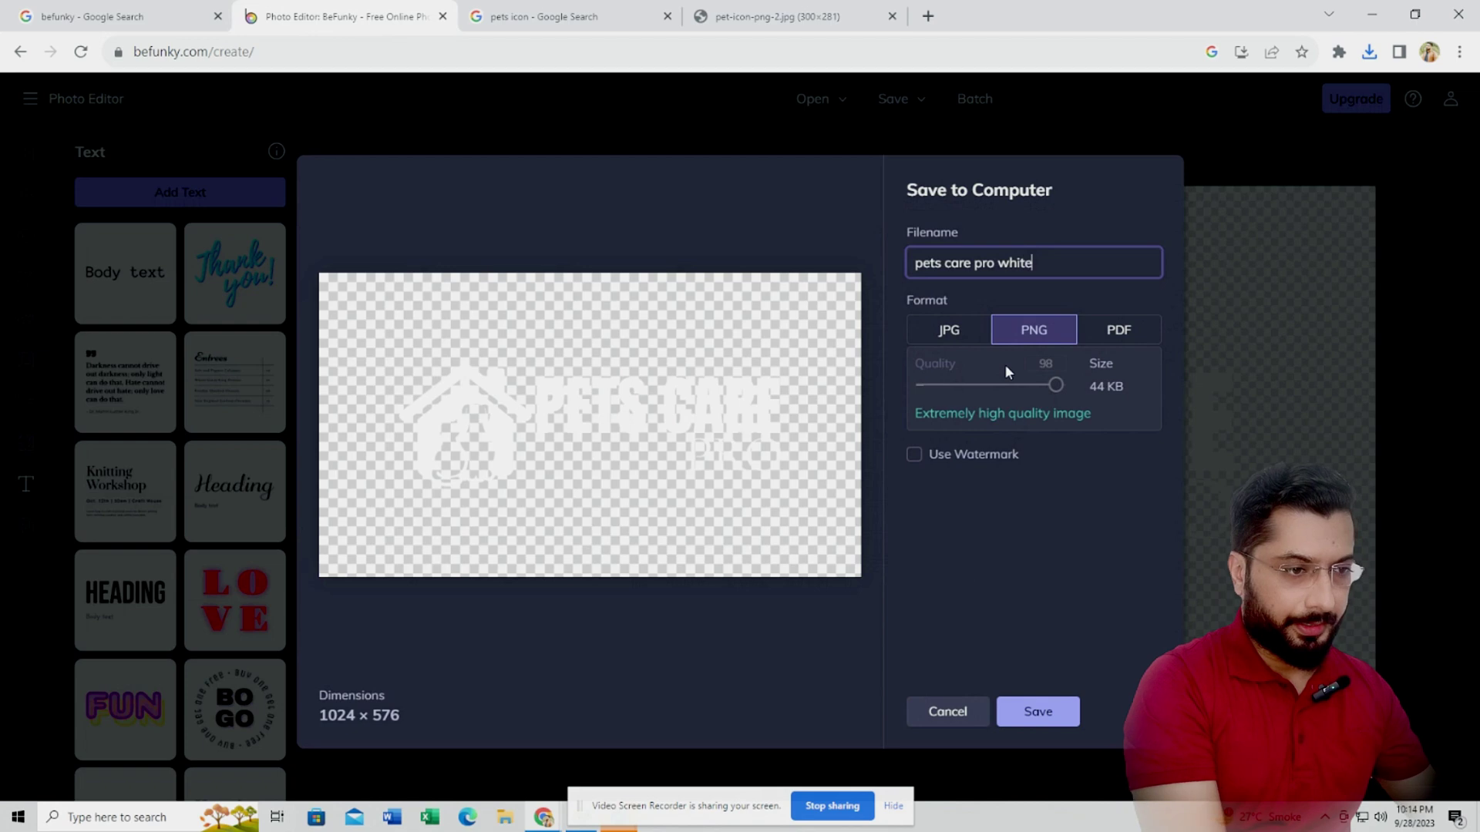
{"action": "key", "text": "Return"}
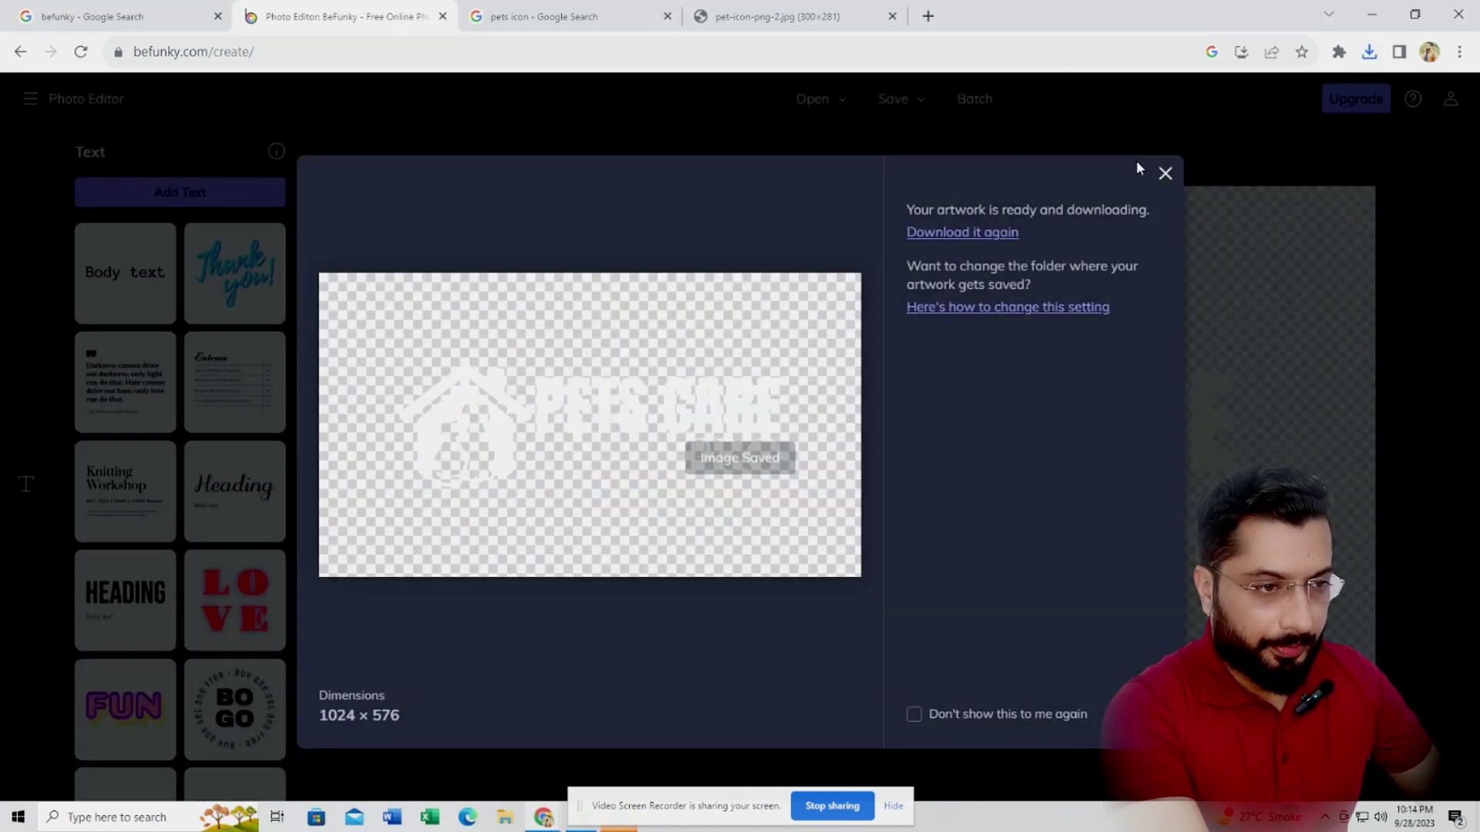
{"action": "left_click", "coordinate": [1163, 170]}
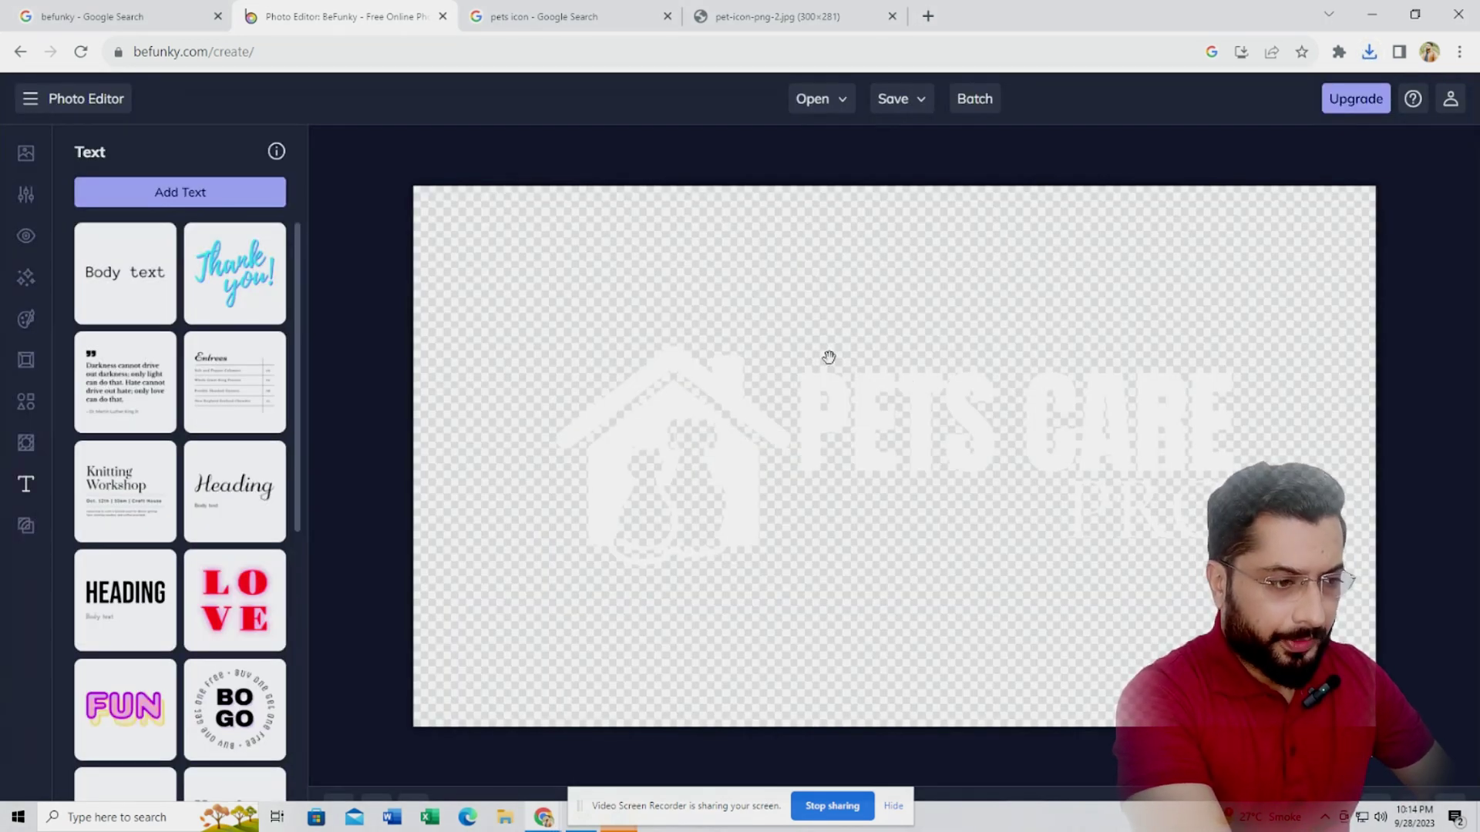
Change the colour of the "PETS CARE" text to black (#000000).
{"action": "left_click", "coordinate": [686, 418]}
{"action": "left_click", "coordinate": [1011, 438]}
{"action": "left_click", "coordinate": [232, 230]}
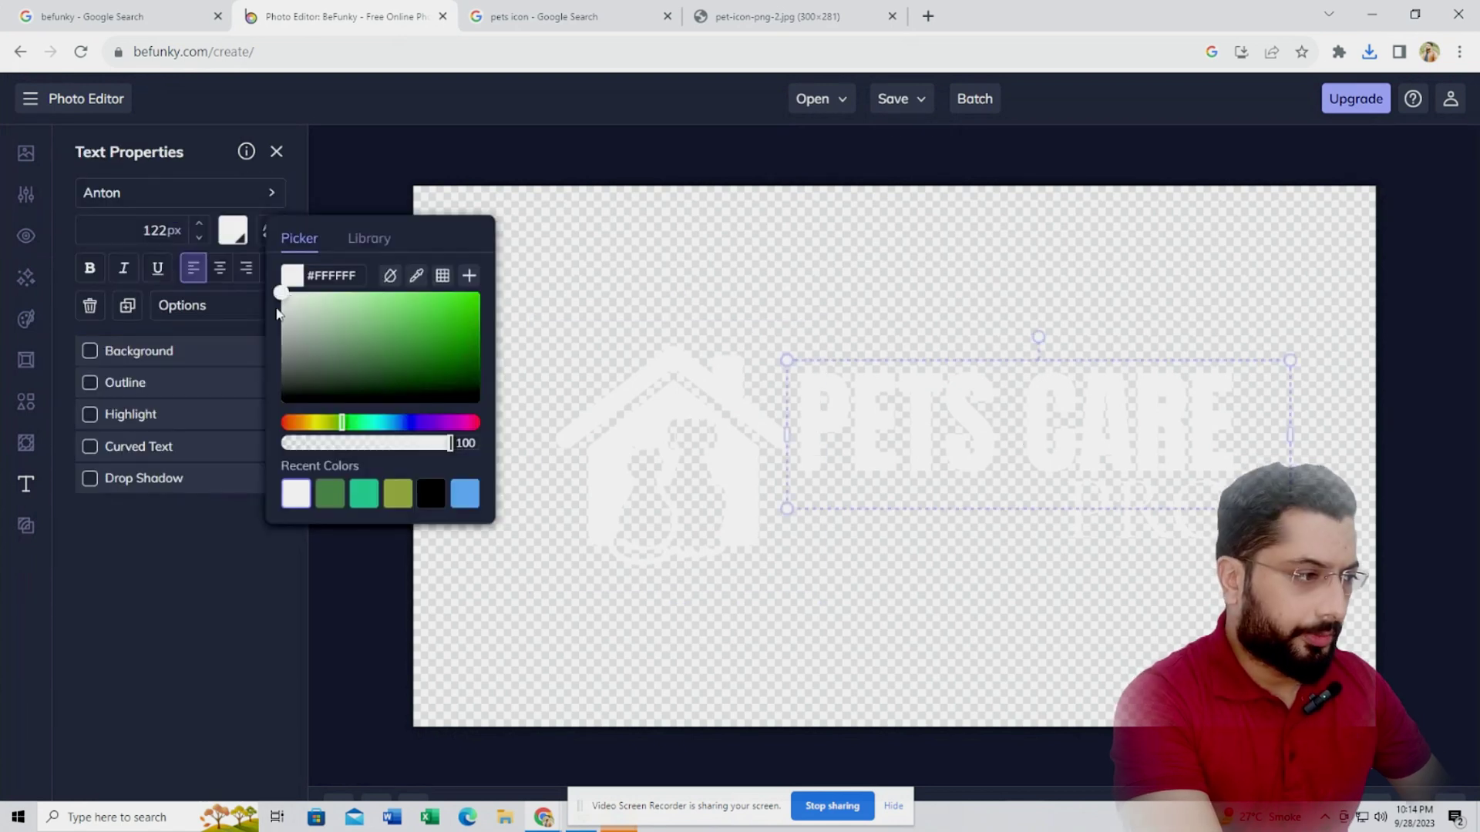
{"action": "left_click_drag", "start_coordinate": [312, 317], "coordinate": [474, 401]}
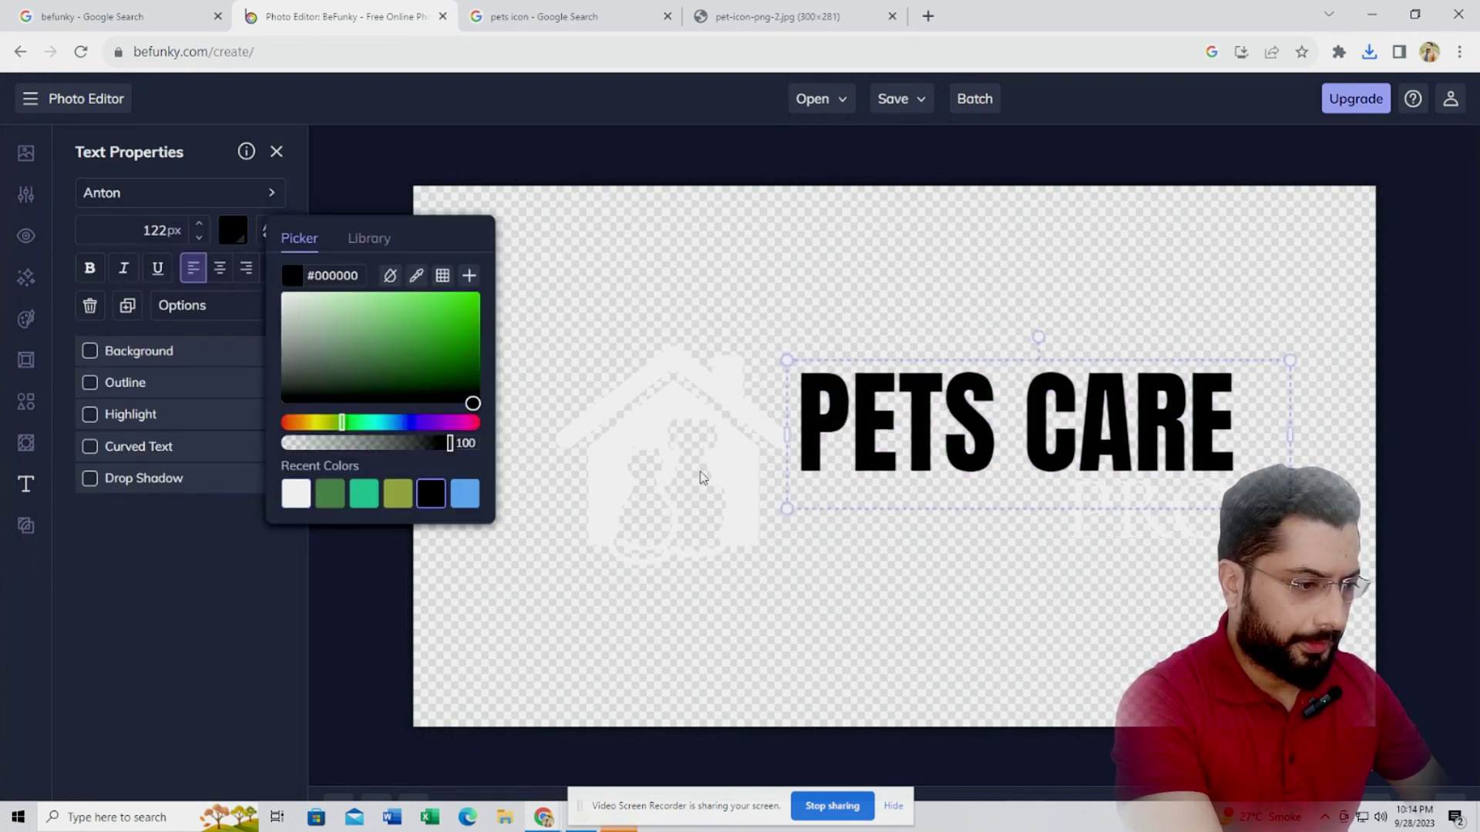
Remove the house icon's colour overlay and recolour the "PRO" text with the green sampled from the icon.
{"action": "left_click", "coordinate": [686, 424]}
{"action": "left_click", "coordinate": [91, 359]}
{"action": "left_click", "coordinate": [1075, 507]}
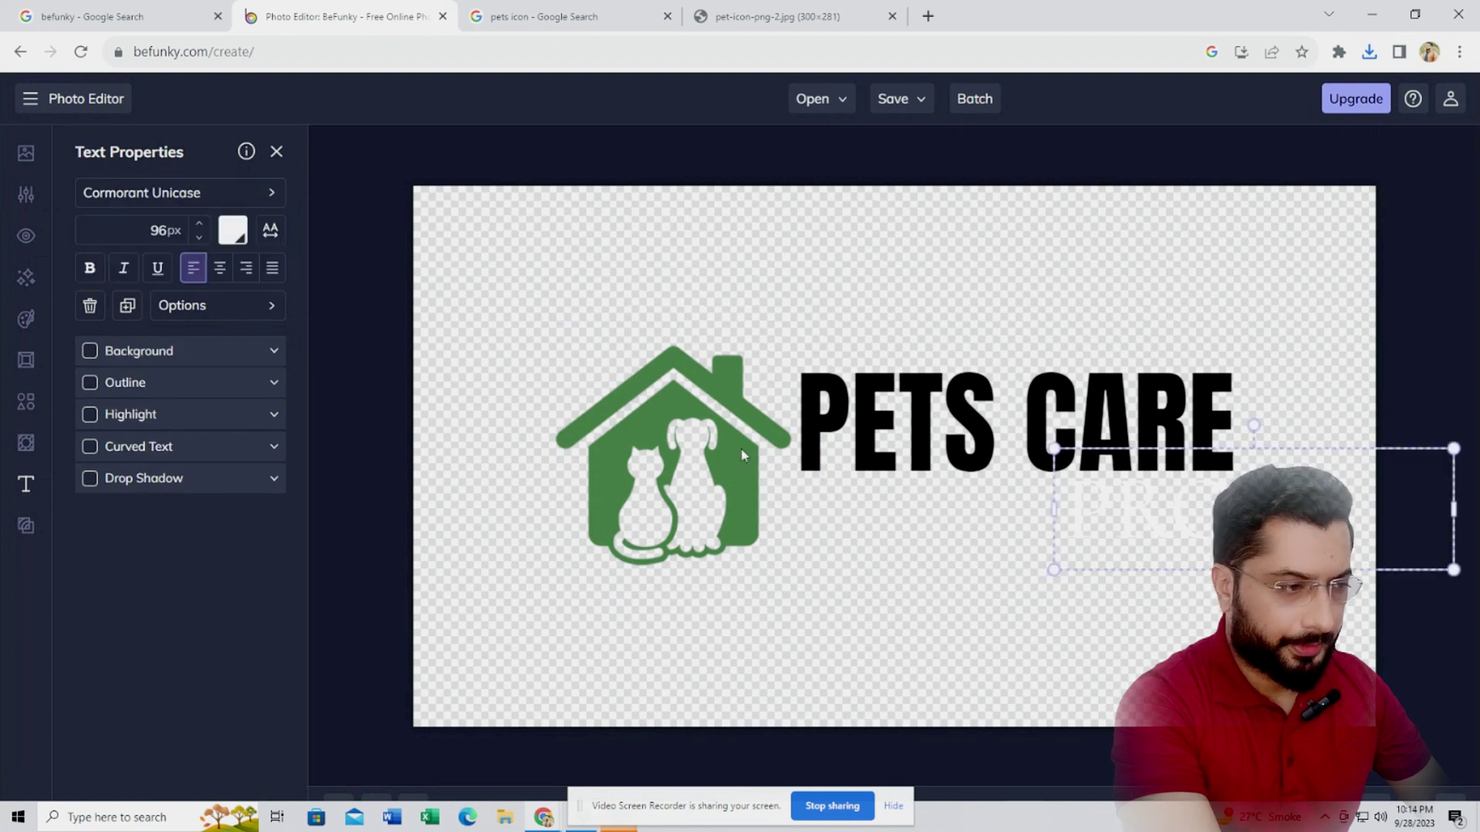
{"action": "left_click", "coordinate": [234, 231]}
{"action": "left_click", "coordinate": [416, 275]}
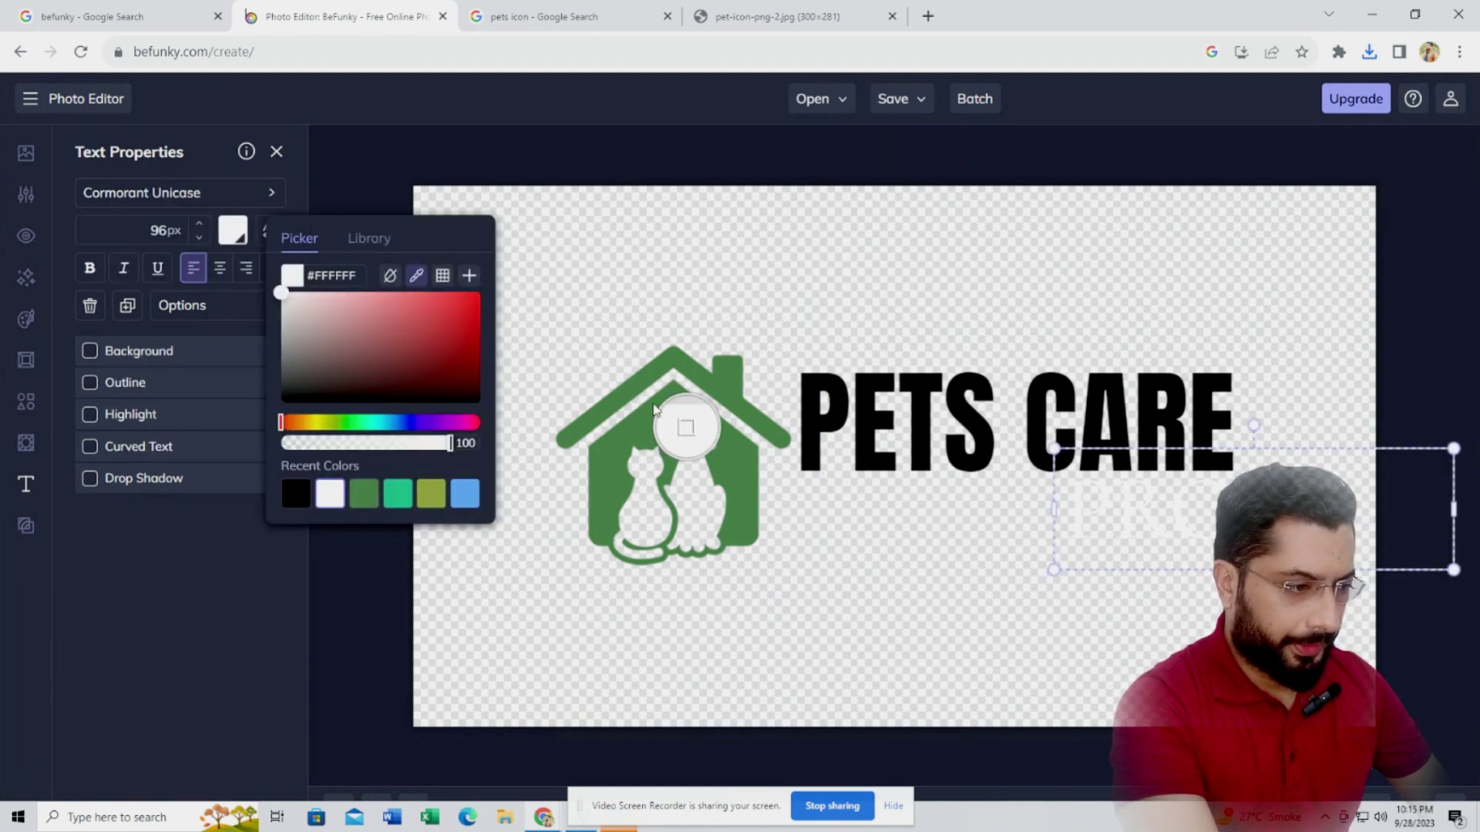
{"action": "left_click", "coordinate": [654, 421]}
Scale down the house icon and the "PETS CARE" and "PRO" texts together and centre them on the canvas.
{"action": "left_click", "coordinate": [654, 470]}
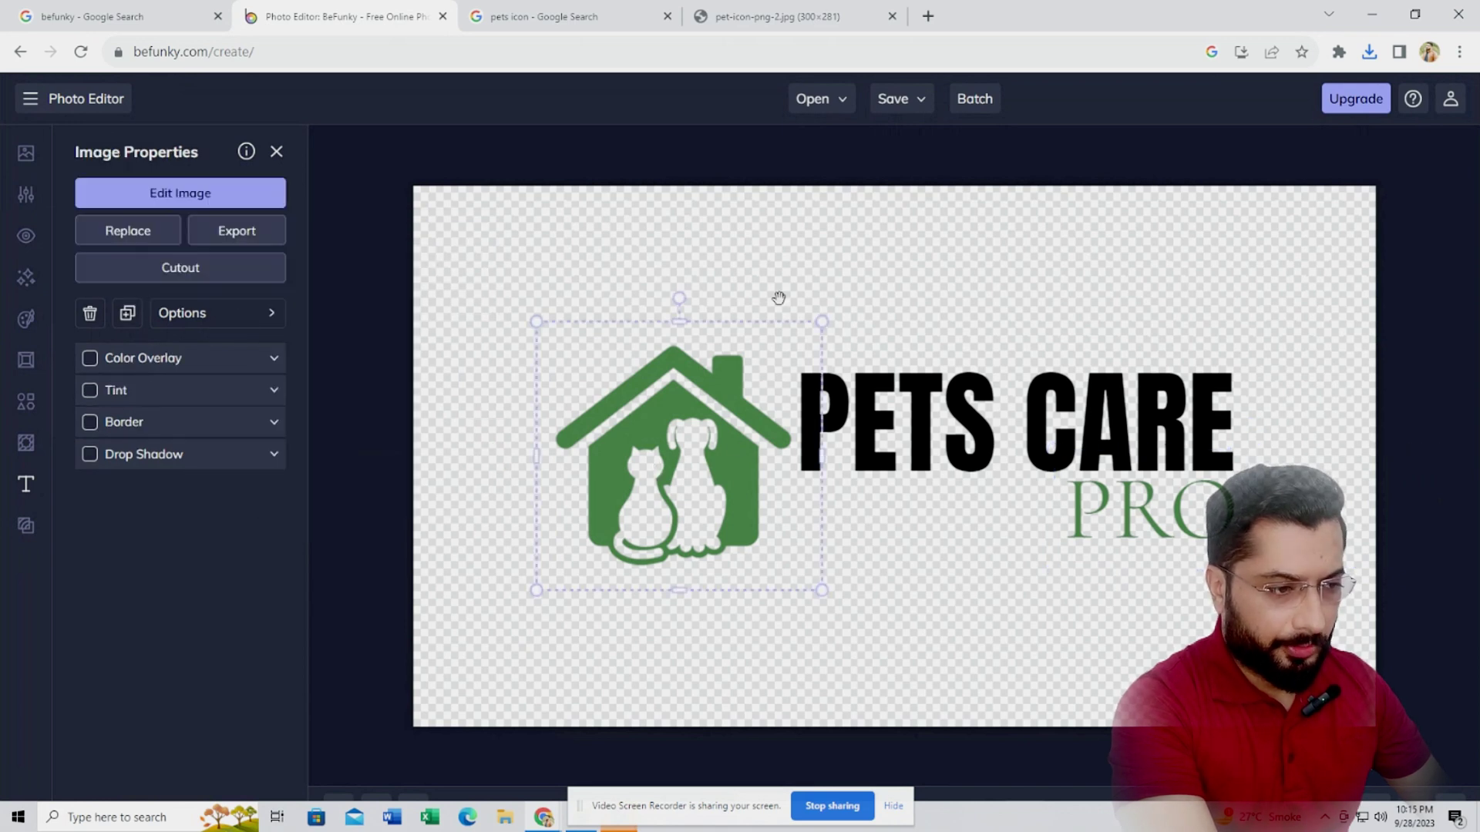
{"action": "left_click", "coordinate": [1068, 433], "text": "shift"}
{"action": "left_click", "coordinate": [1137, 513], "text": "shift"}
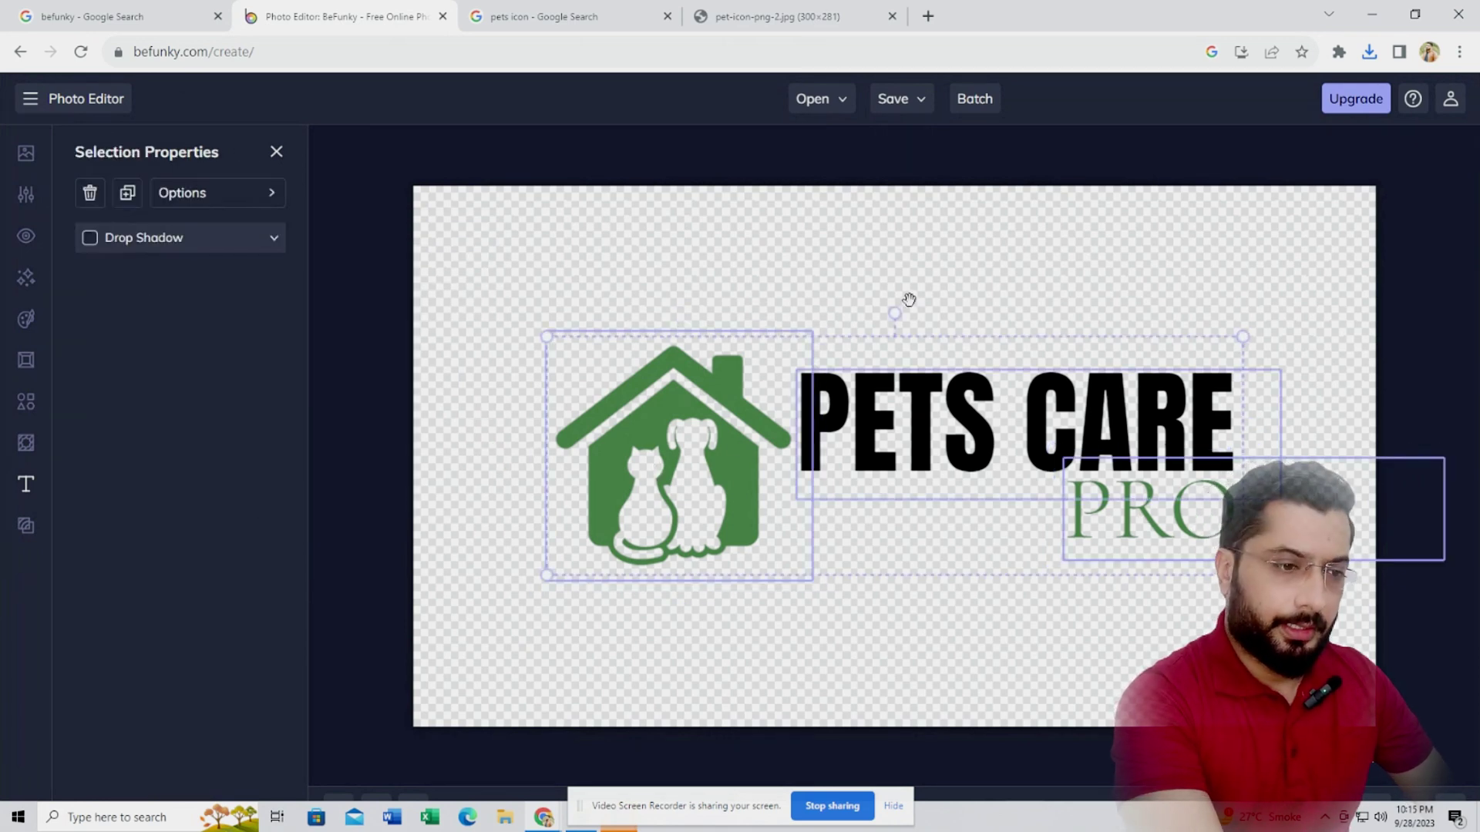
{"action": "left_click_drag", "start_coordinate": [1246, 337], "coordinate": [1011, 411]}
{"action": "left_click_drag", "start_coordinate": [844, 479], "coordinate": [973, 436]}
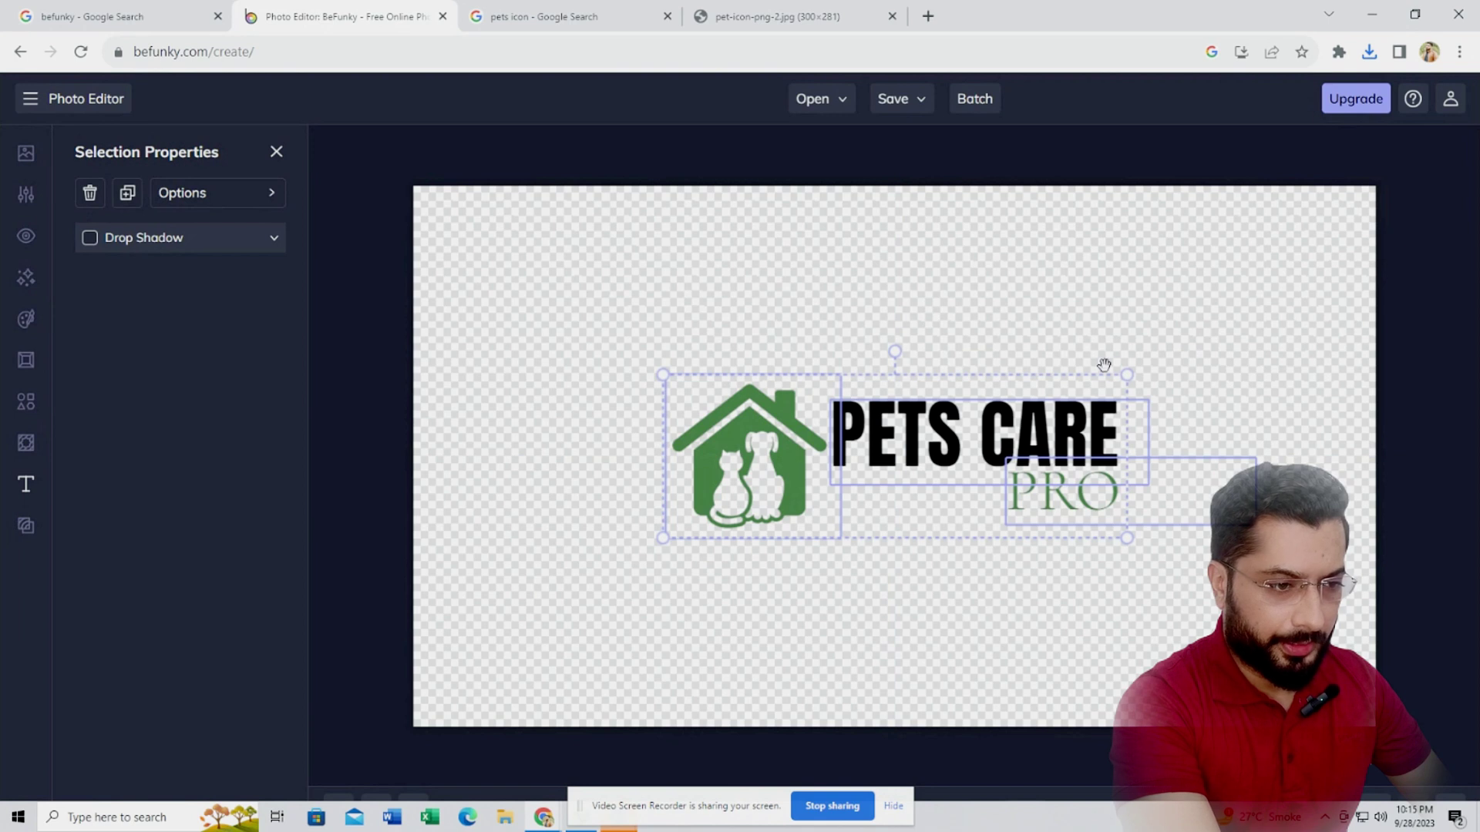
{"action": "left_click_drag", "start_coordinate": [1128, 371], "coordinate": [1034, 386]}
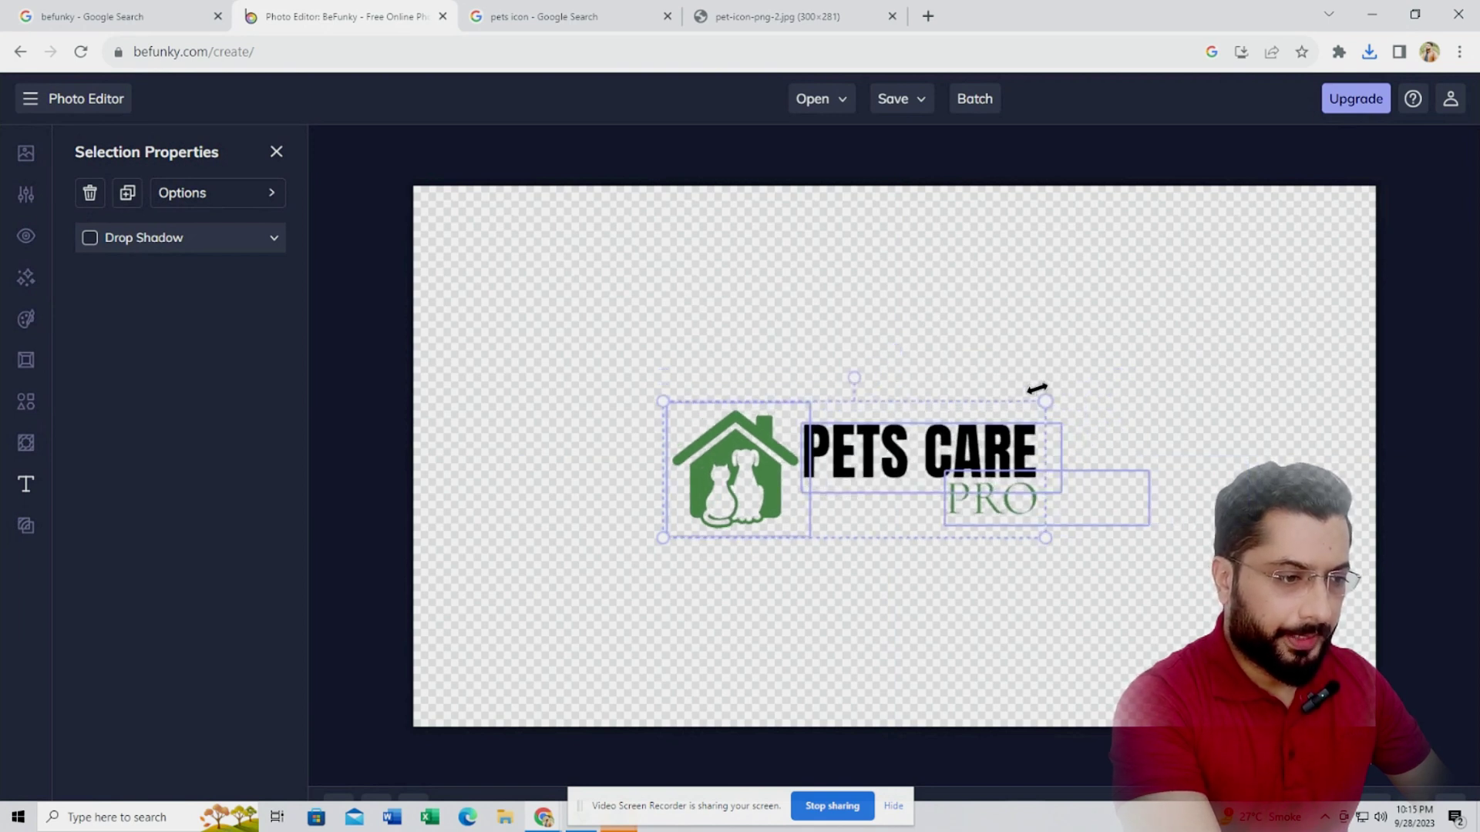
{"action": "left_click_drag", "start_coordinate": [942, 451], "coordinate": [974, 443]}
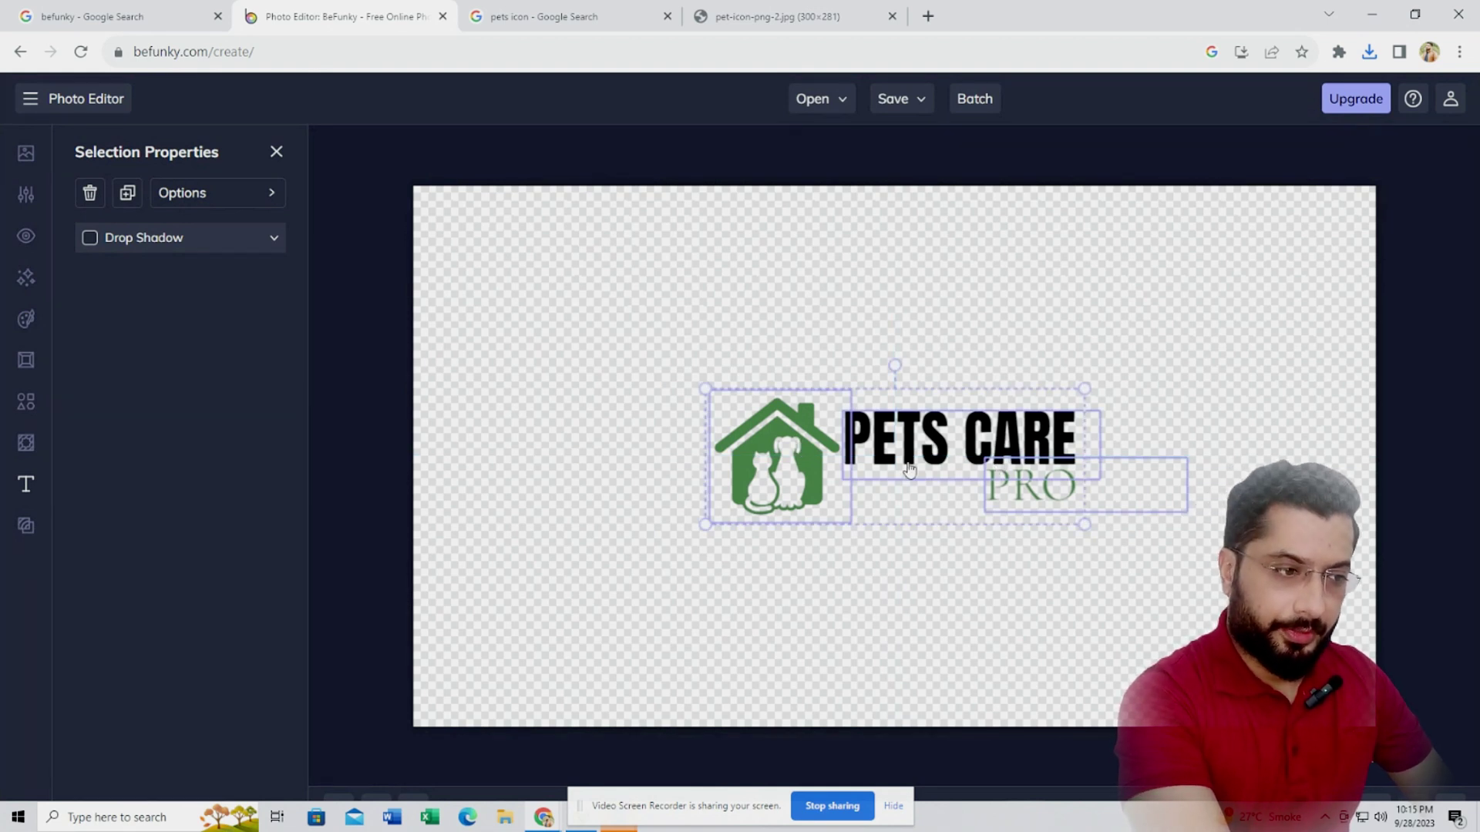
{"action": "left_click_drag", "start_coordinate": [1087, 390], "coordinate": [1125, 369]}
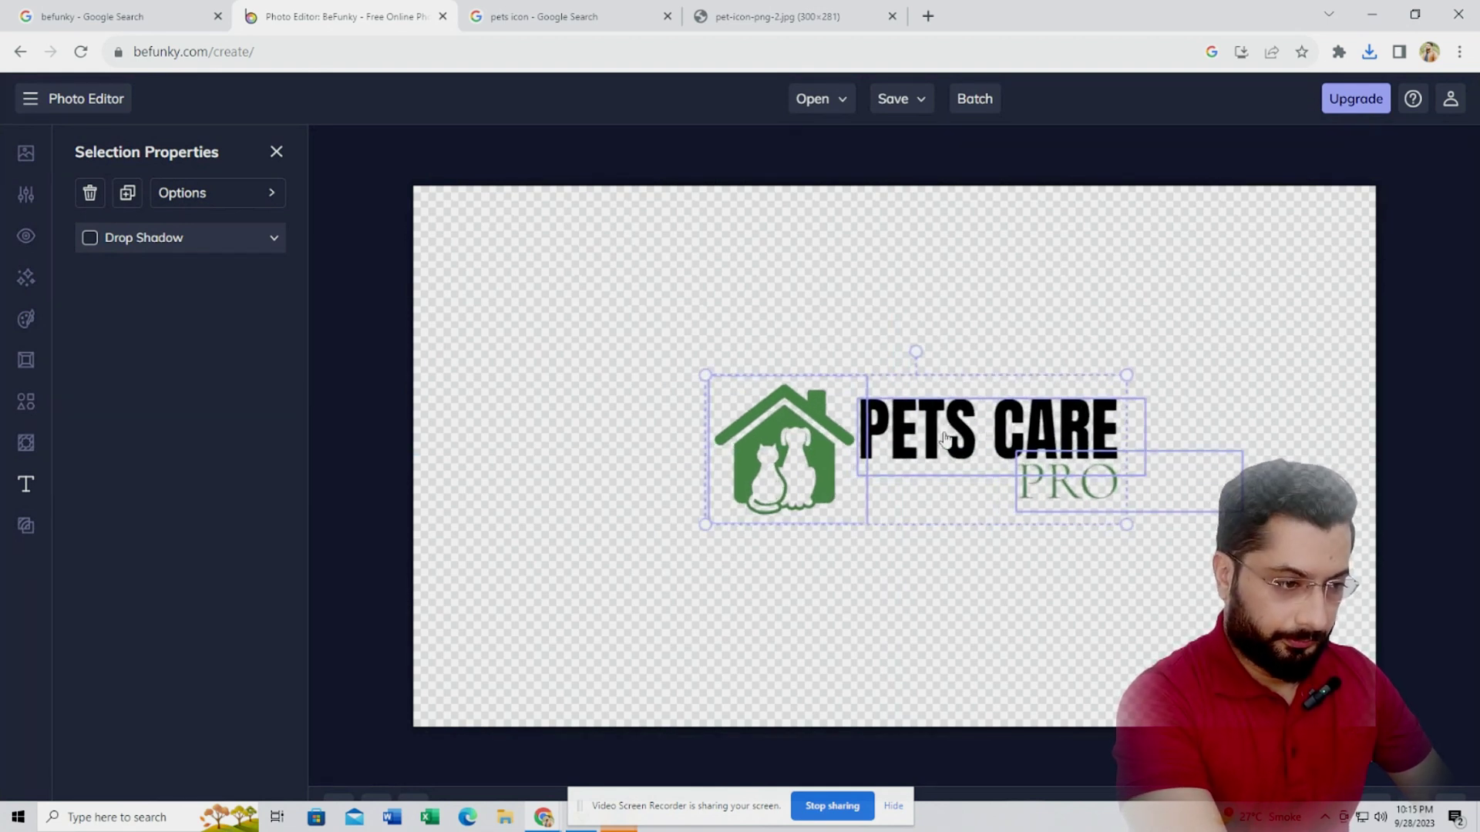
{"action": "left_click_drag", "start_coordinate": [920, 458], "coordinate": [907, 441]}
Save the centred logo to the computer as a JPG named "pets care pro white".
{"action": "left_click", "coordinate": [894, 99]}
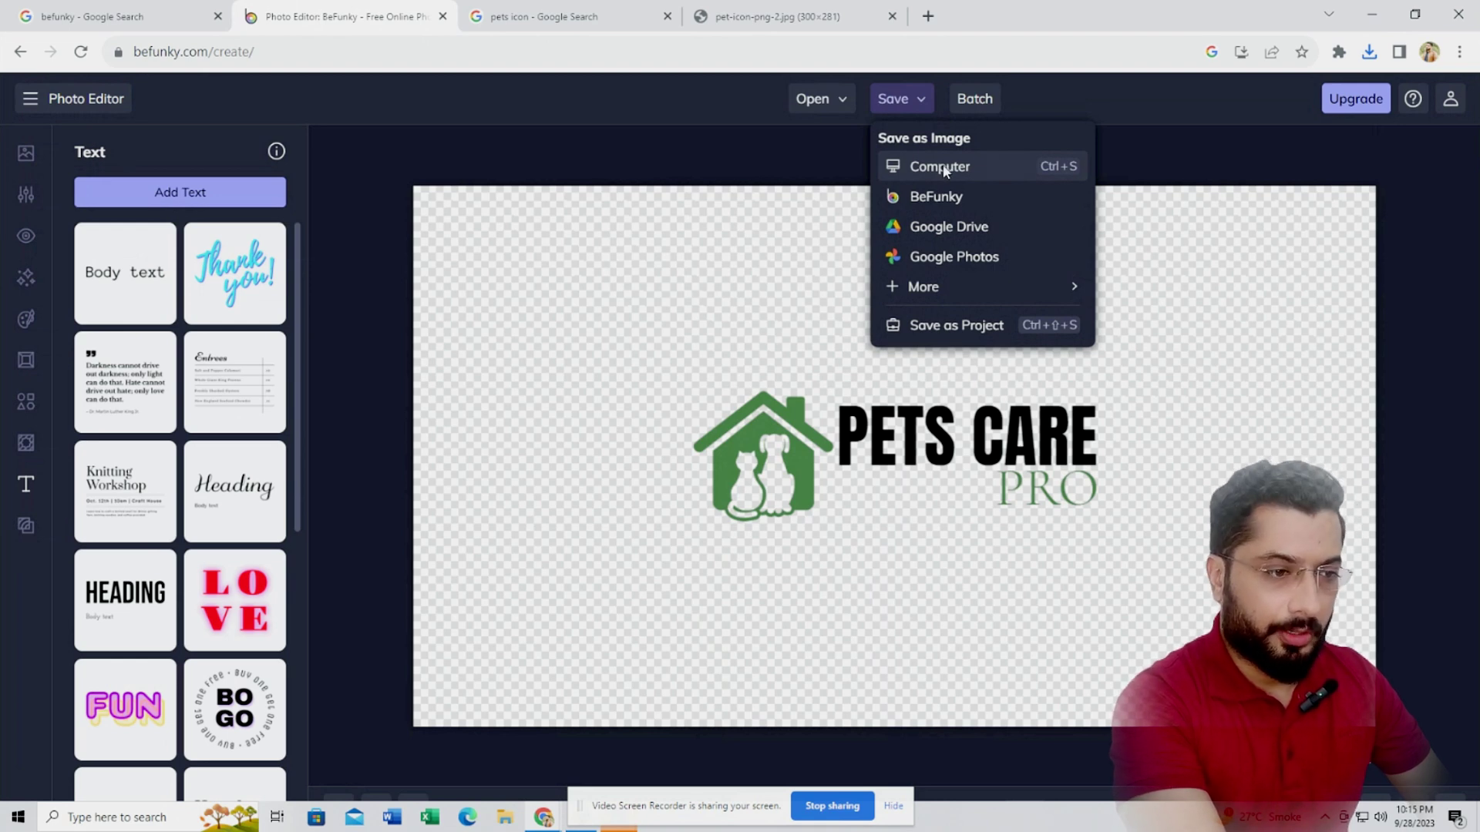
{"action": "left_click", "coordinate": [944, 170]}
{"action": "left_click", "coordinate": [948, 330]}
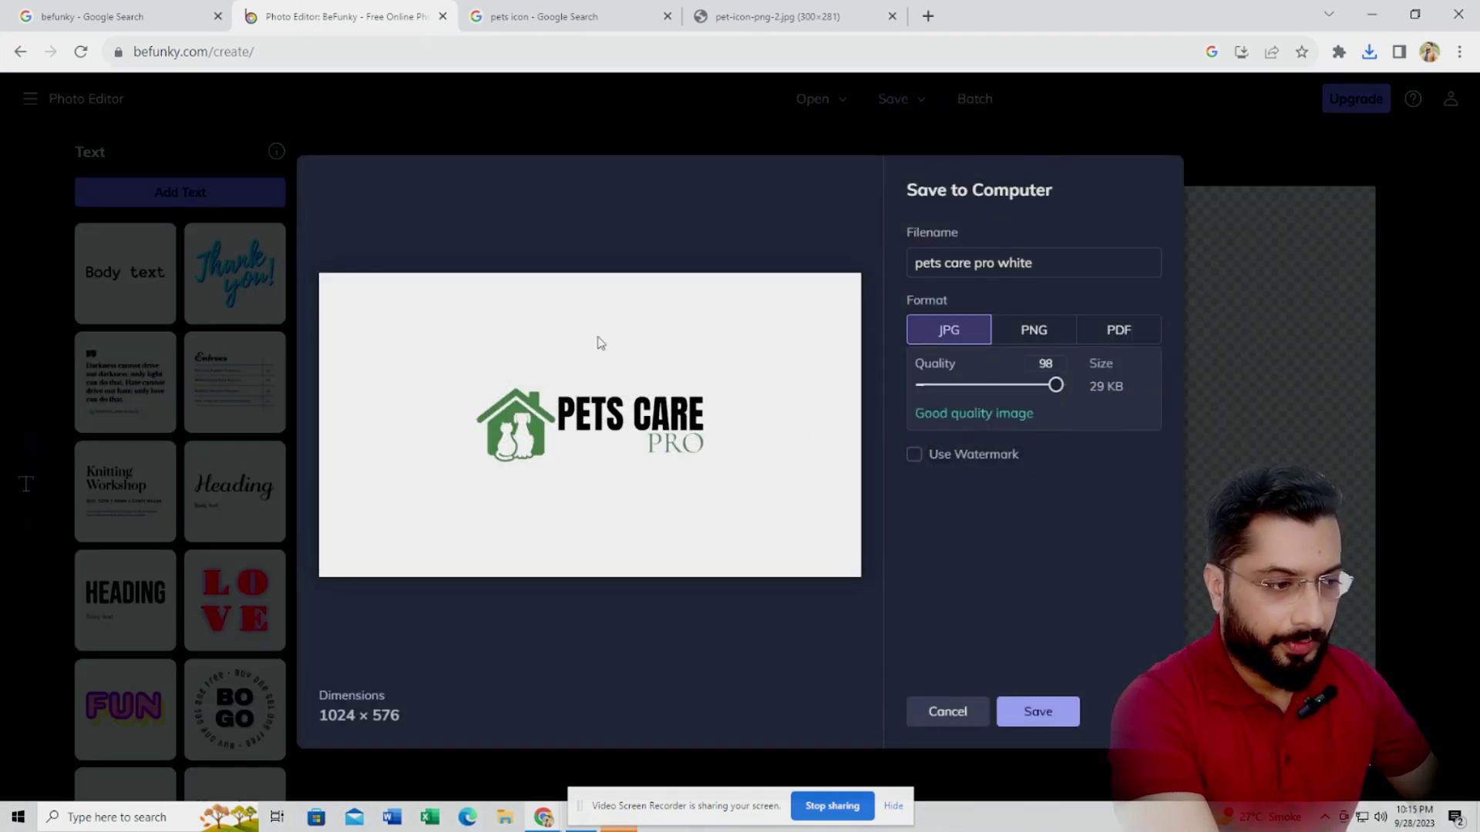
{"action": "left_click", "coordinate": [1057, 716]}
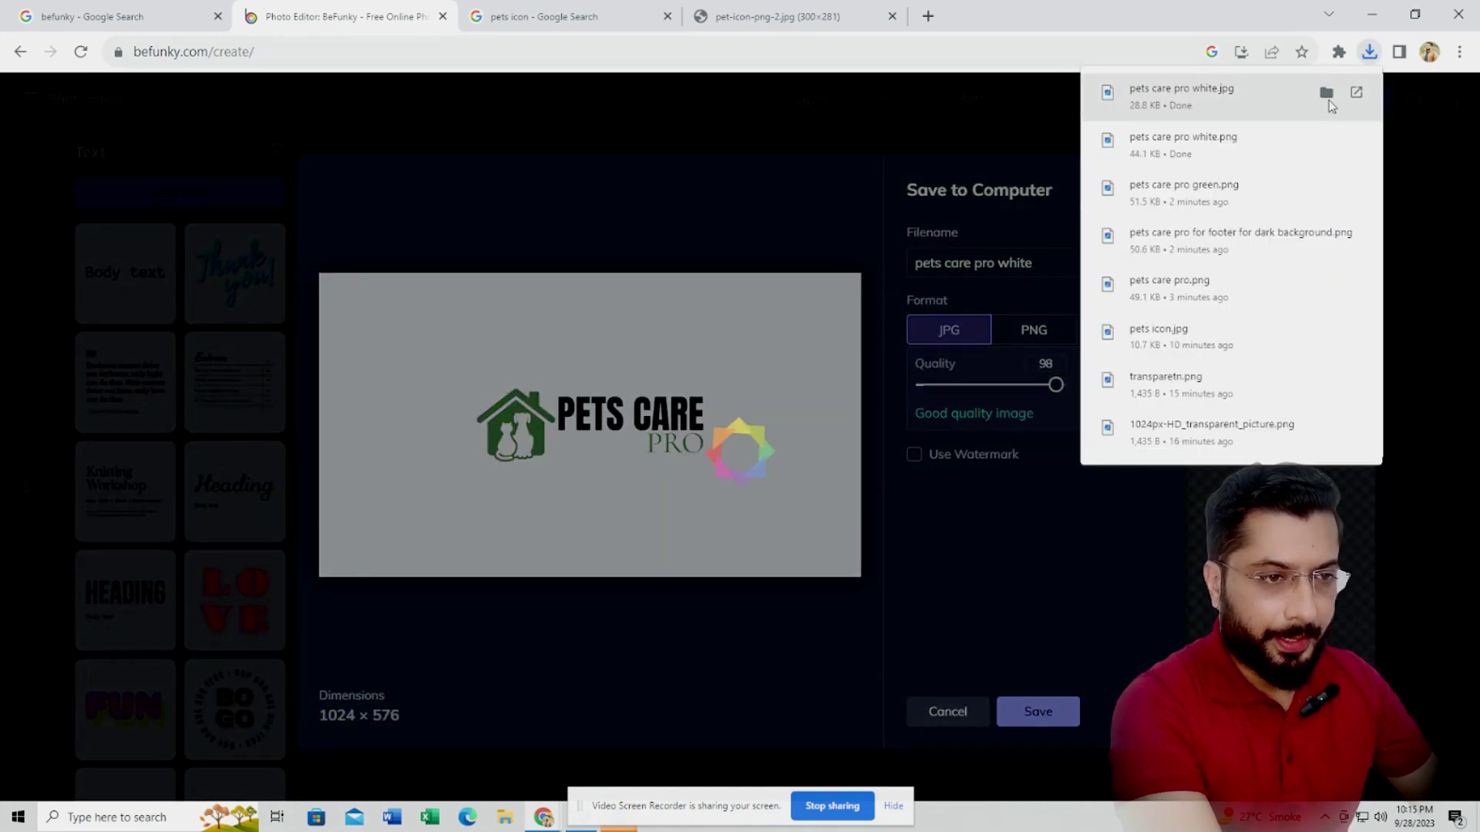
View the downloaded "pets care pro white.jpg" and check it in the list of recent downloads.
{"action": "right_click", "coordinate": [1256, 100]}
{"action": "left_click", "coordinate": [1298, 110]}
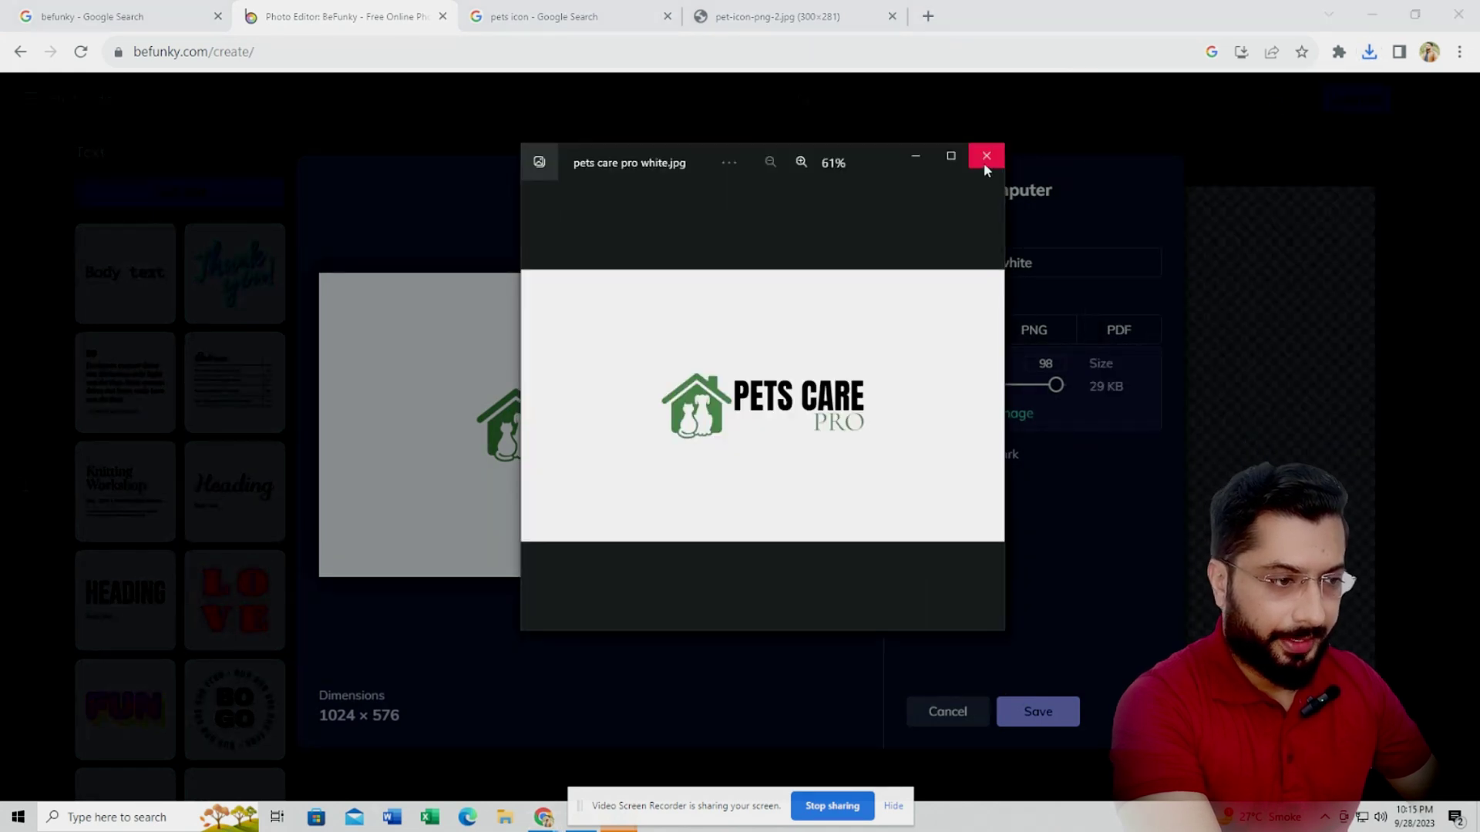
{"action": "left_click", "coordinate": [986, 159]}
{"action": "left_click", "coordinate": [987, 160]}
{"action": "left_click", "coordinate": [1374, 53]}
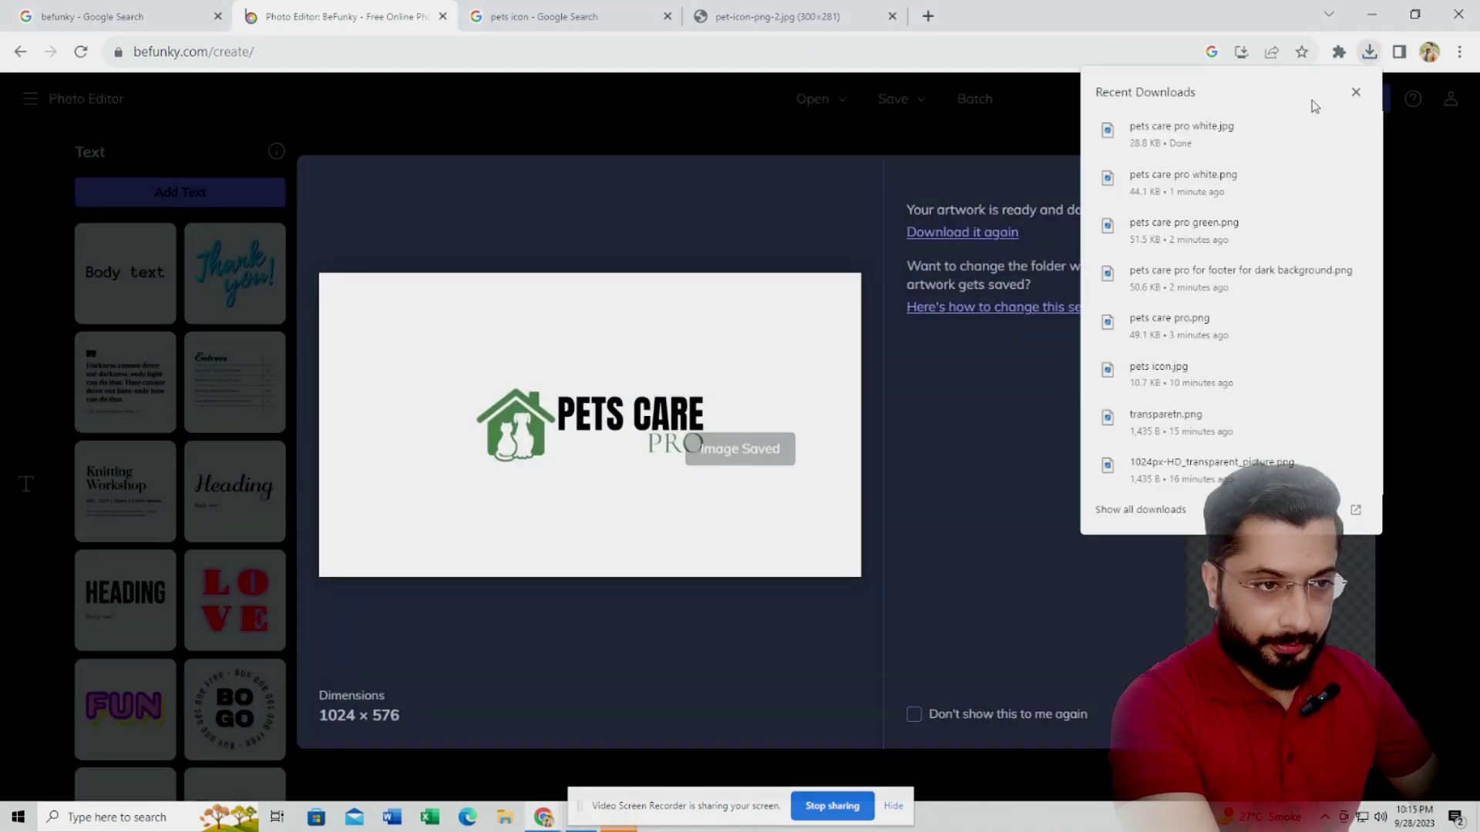
Delete the "PETS CARE" and "PRO" texts and enlarge the house icon at the centre of the canvas.
{"action": "left_click", "coordinate": [817, 110]}
{"action": "left_click", "coordinate": [1165, 250]}
{"action": "left_click", "coordinate": [984, 443]}
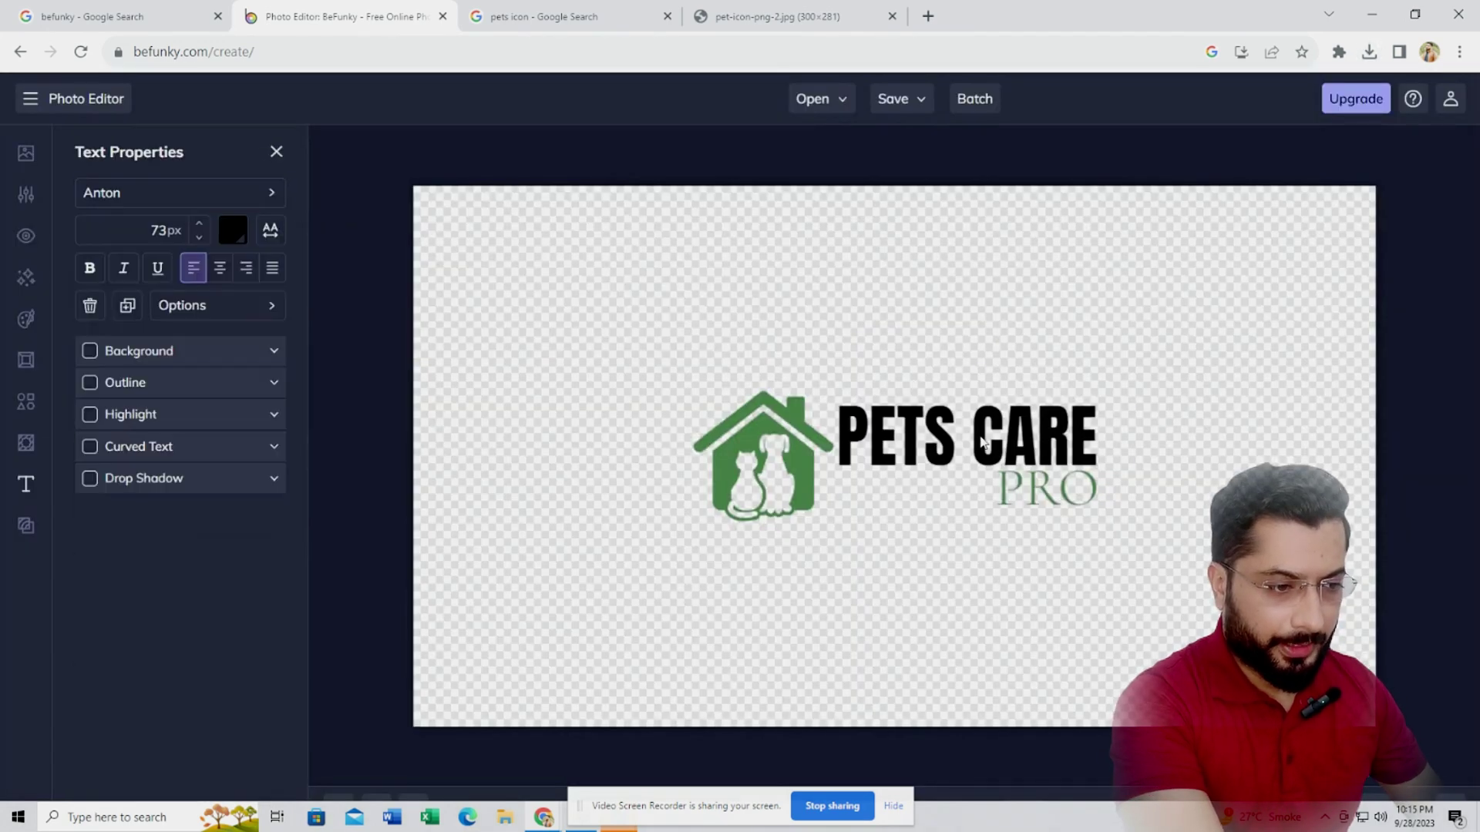
{"action": "key", "text": "Delete"}
{"action": "left_click", "coordinate": [1037, 493]}
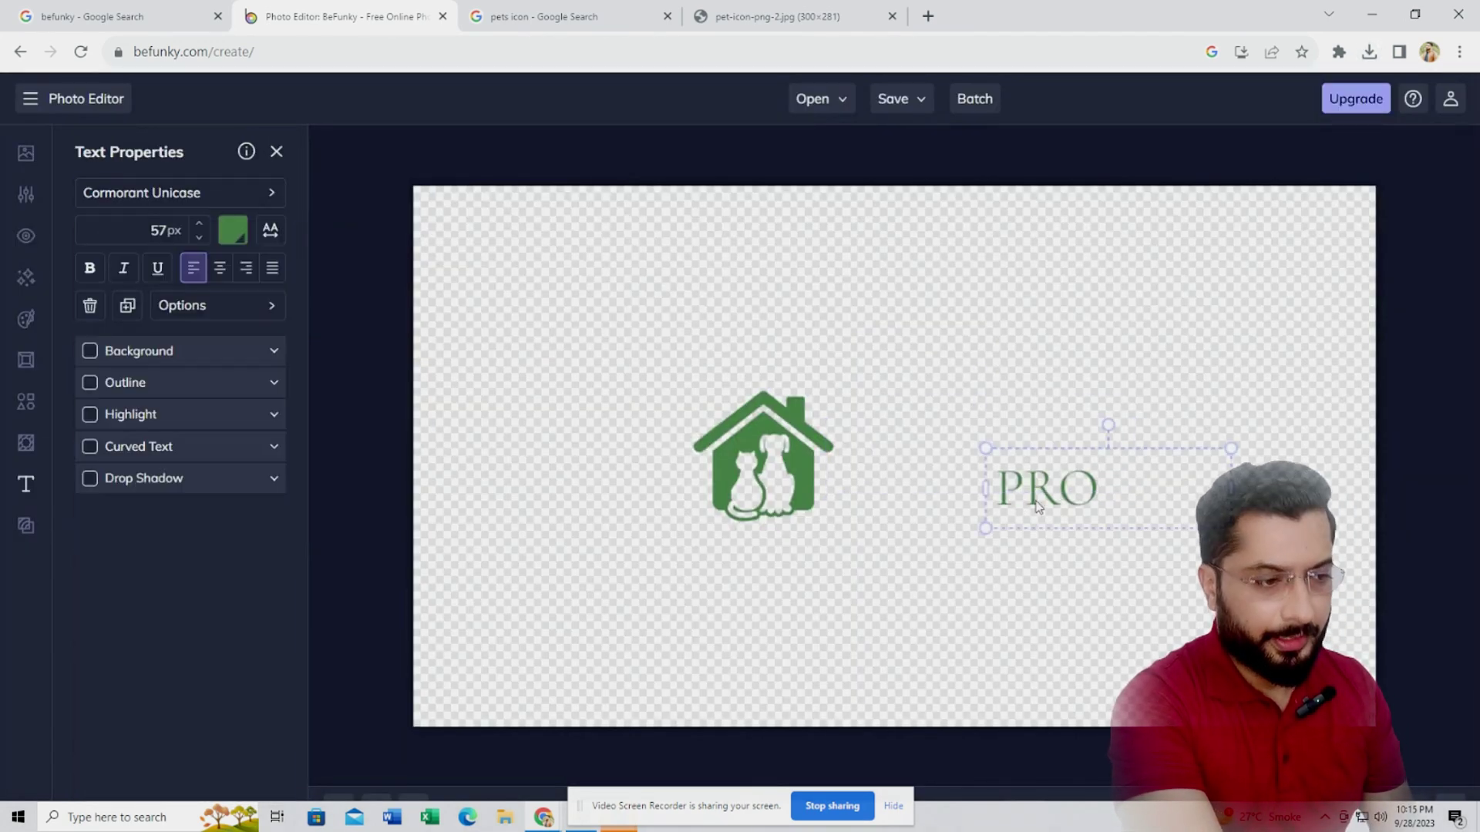
{"action": "key", "text": "Delete"}
{"action": "left_click", "coordinate": [862, 385]}
{"action": "left_click_drag", "start_coordinate": [856, 373], "coordinate": [945, 454]}
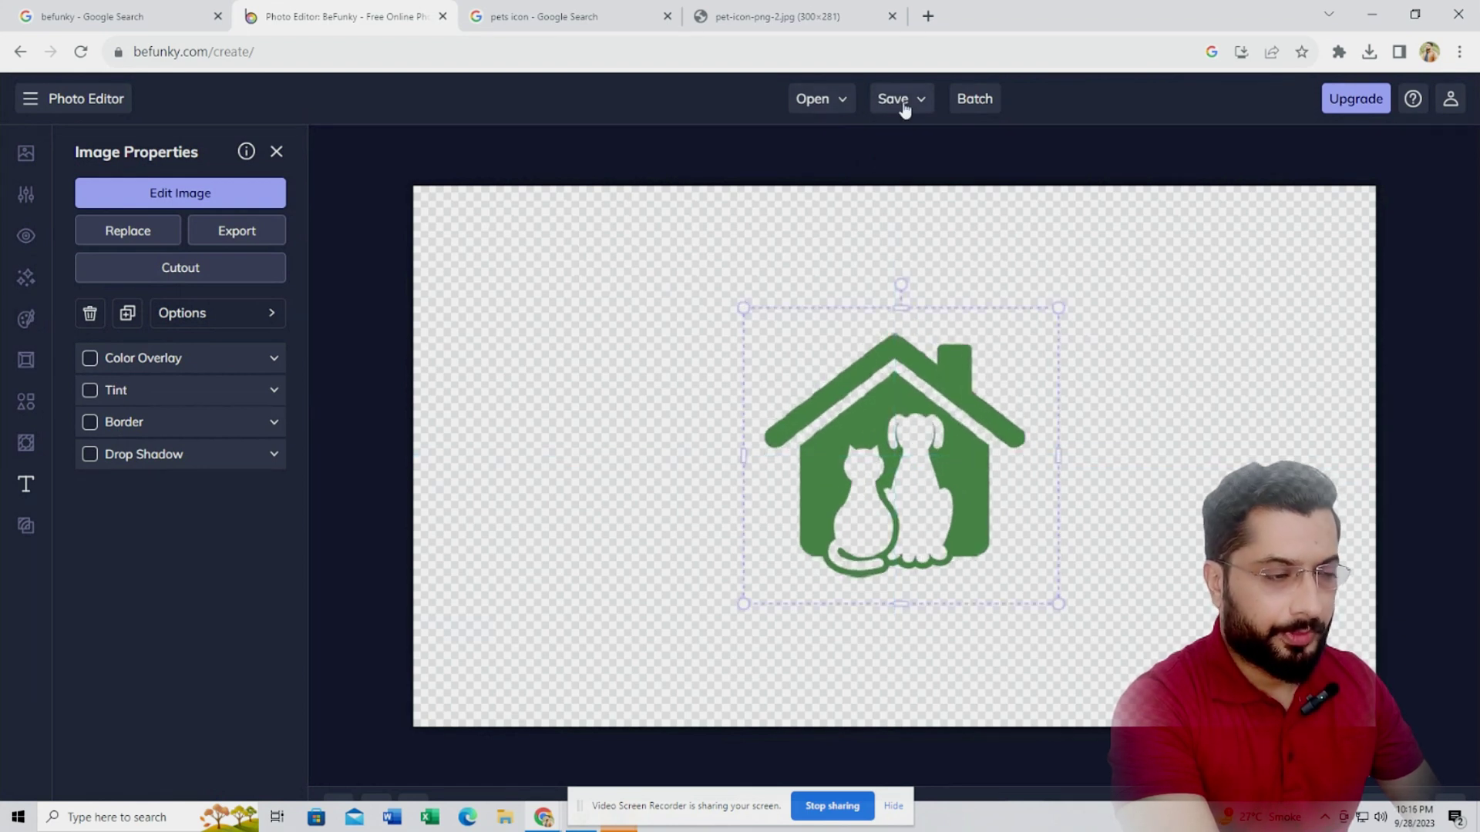
Save the icon-only image to the computer as a JPG named "pets care pro cover".
{"action": "left_click", "coordinate": [895, 105]}
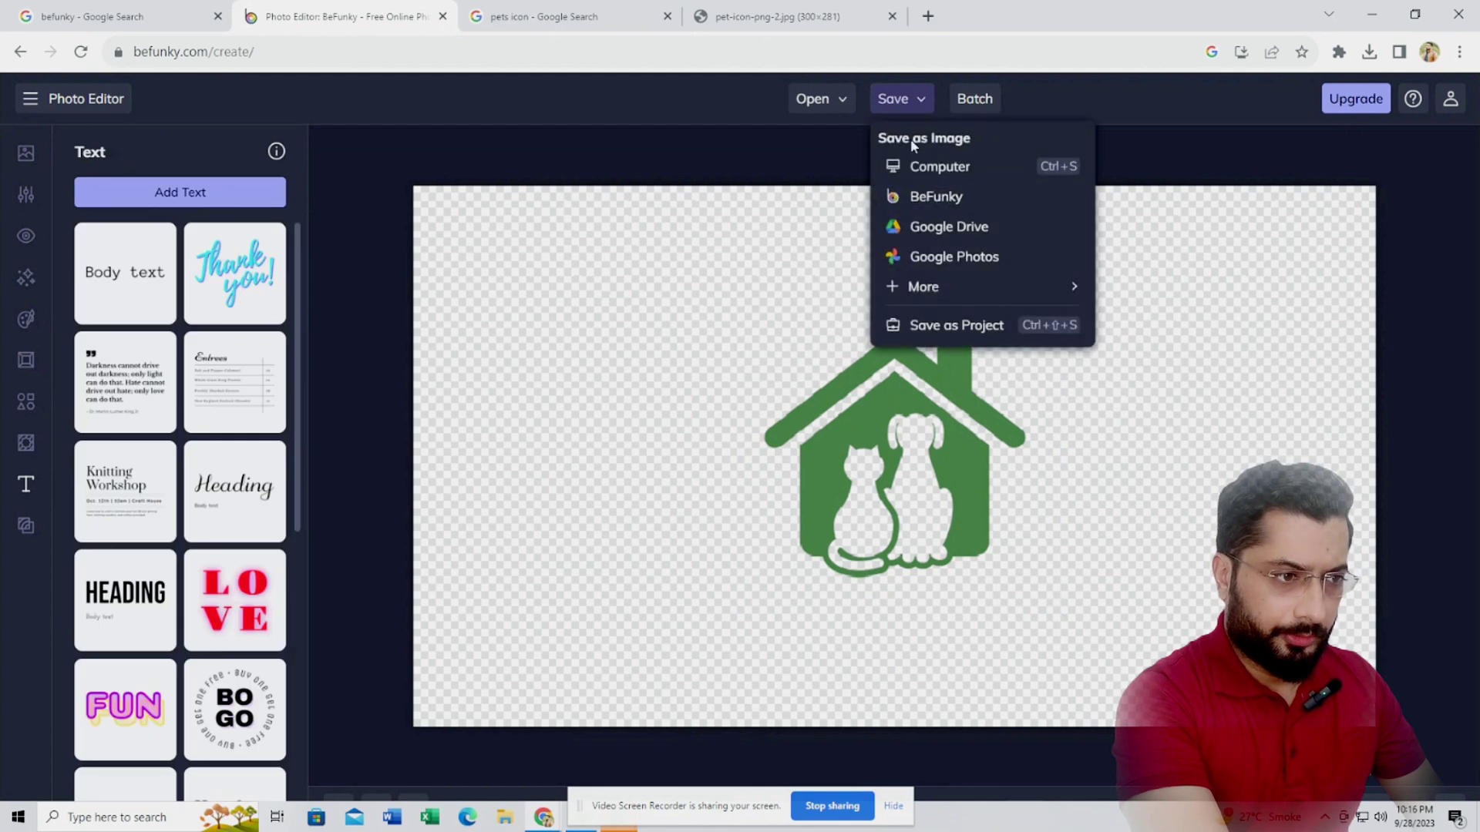
{"action": "left_click", "coordinate": [965, 166]}
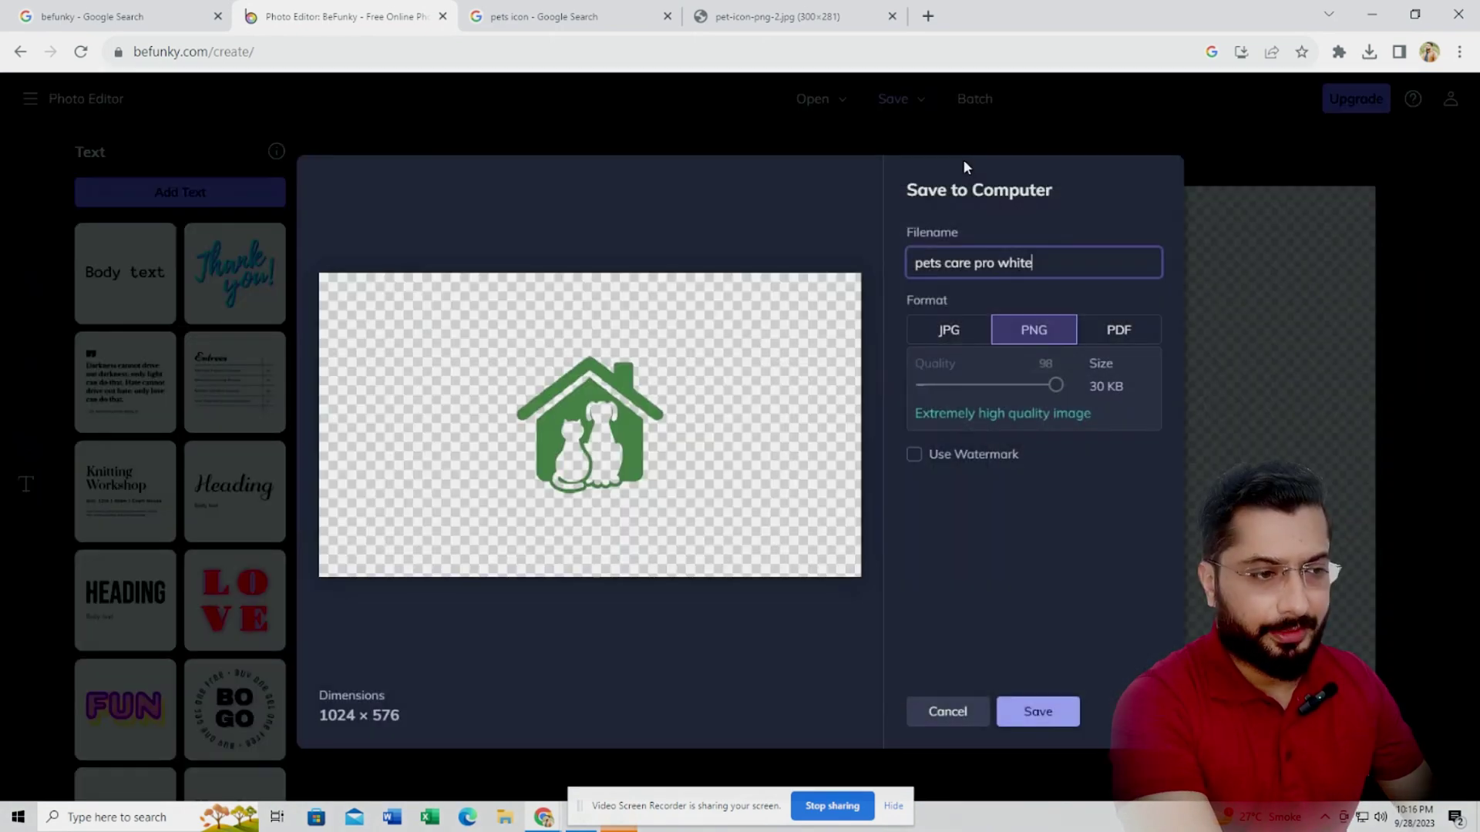
{"action": "left_click", "coordinate": [948, 330]}
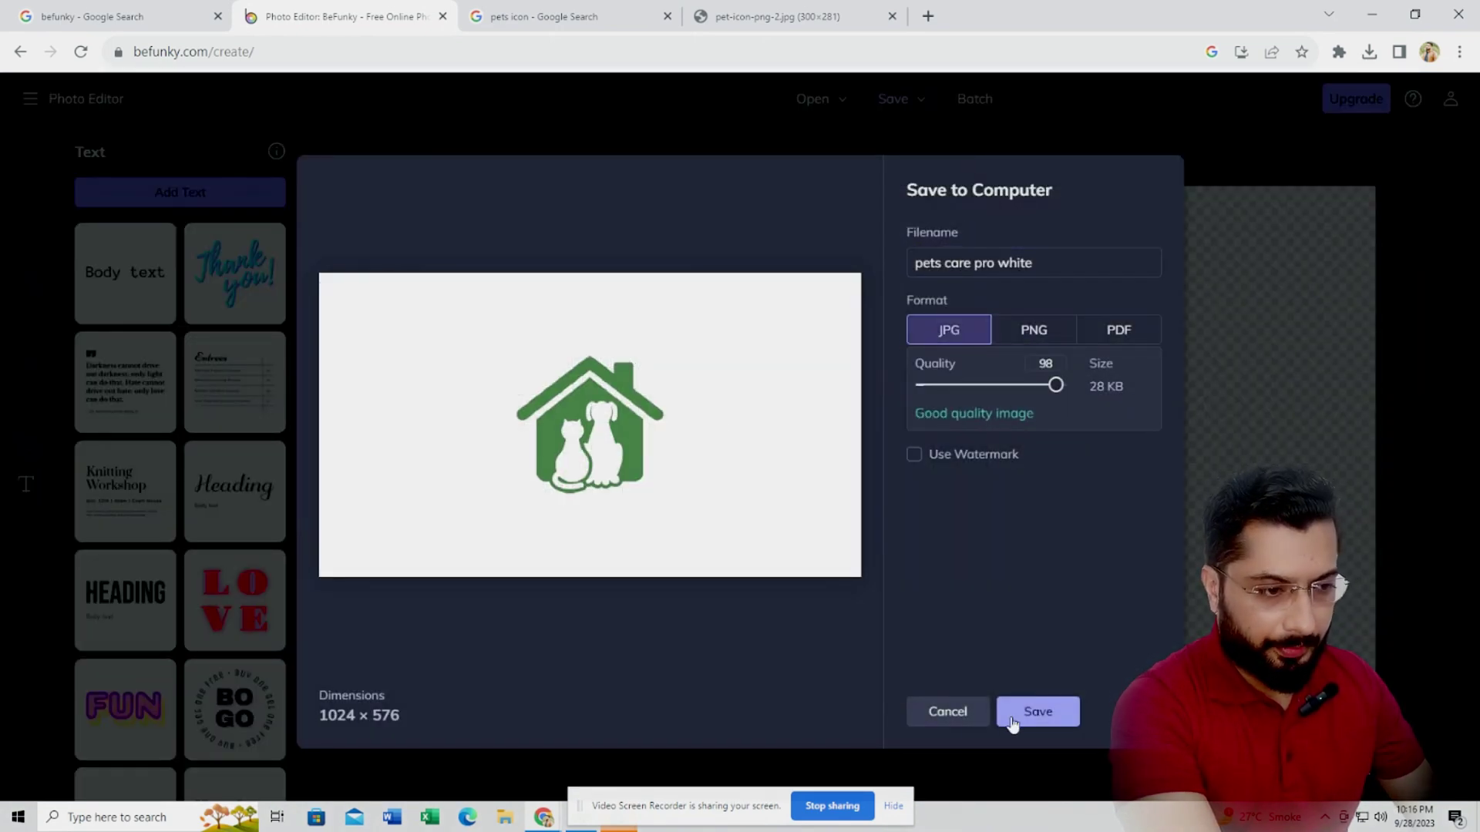
{"action": "left_click", "coordinate": [982, 255]}
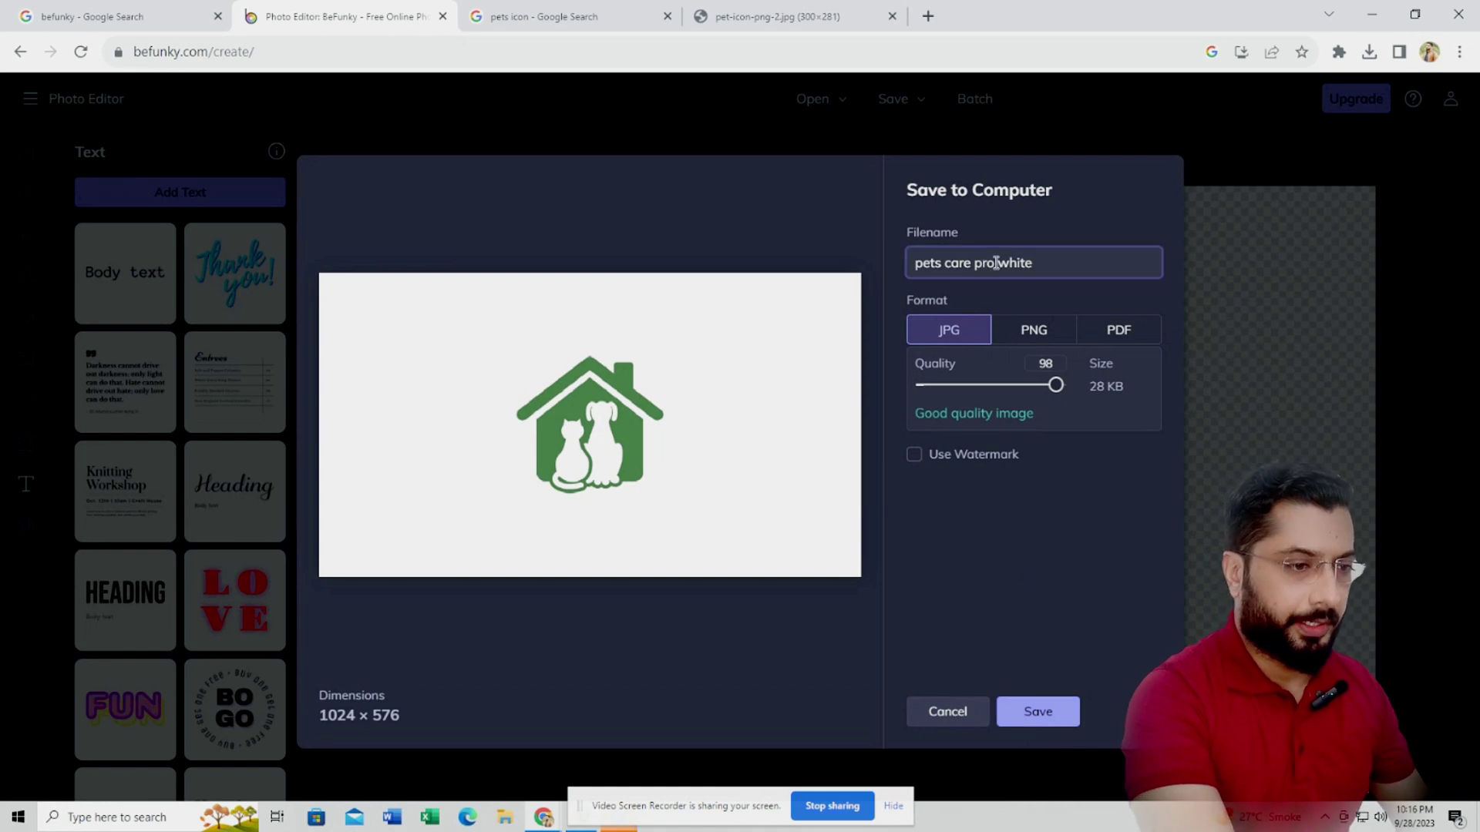
{"action": "key", "text": "Delete"}
{"action": "key", "text": "Delete"}
{"action": "key", "text": "Delete"}
{"action": "key", "text": "Delete"}
{"action": "key", "text": "Delete"}
{"action": "key", "text": "Delete"}
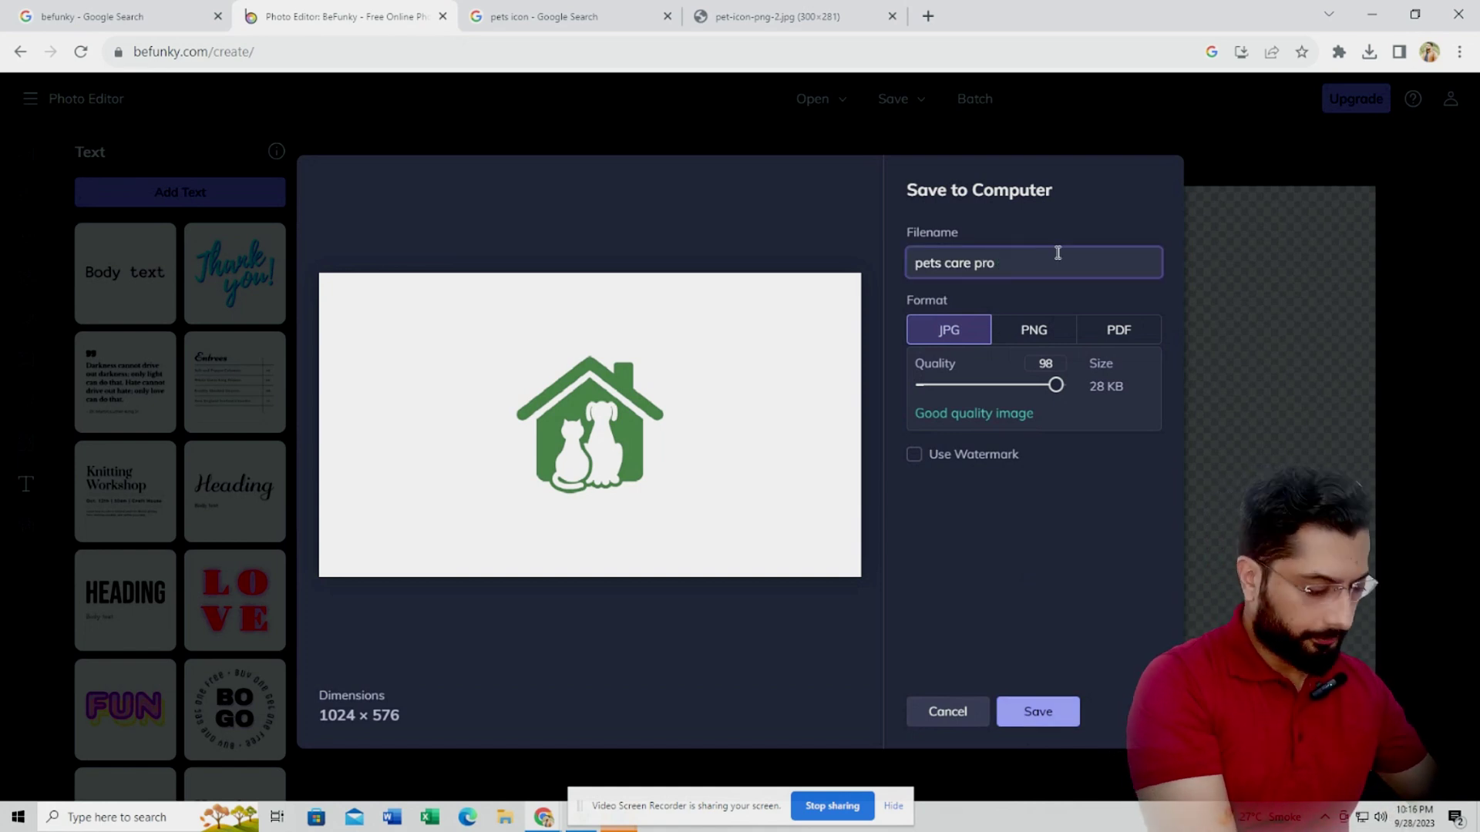
{"action": "type", "text": "cover"}
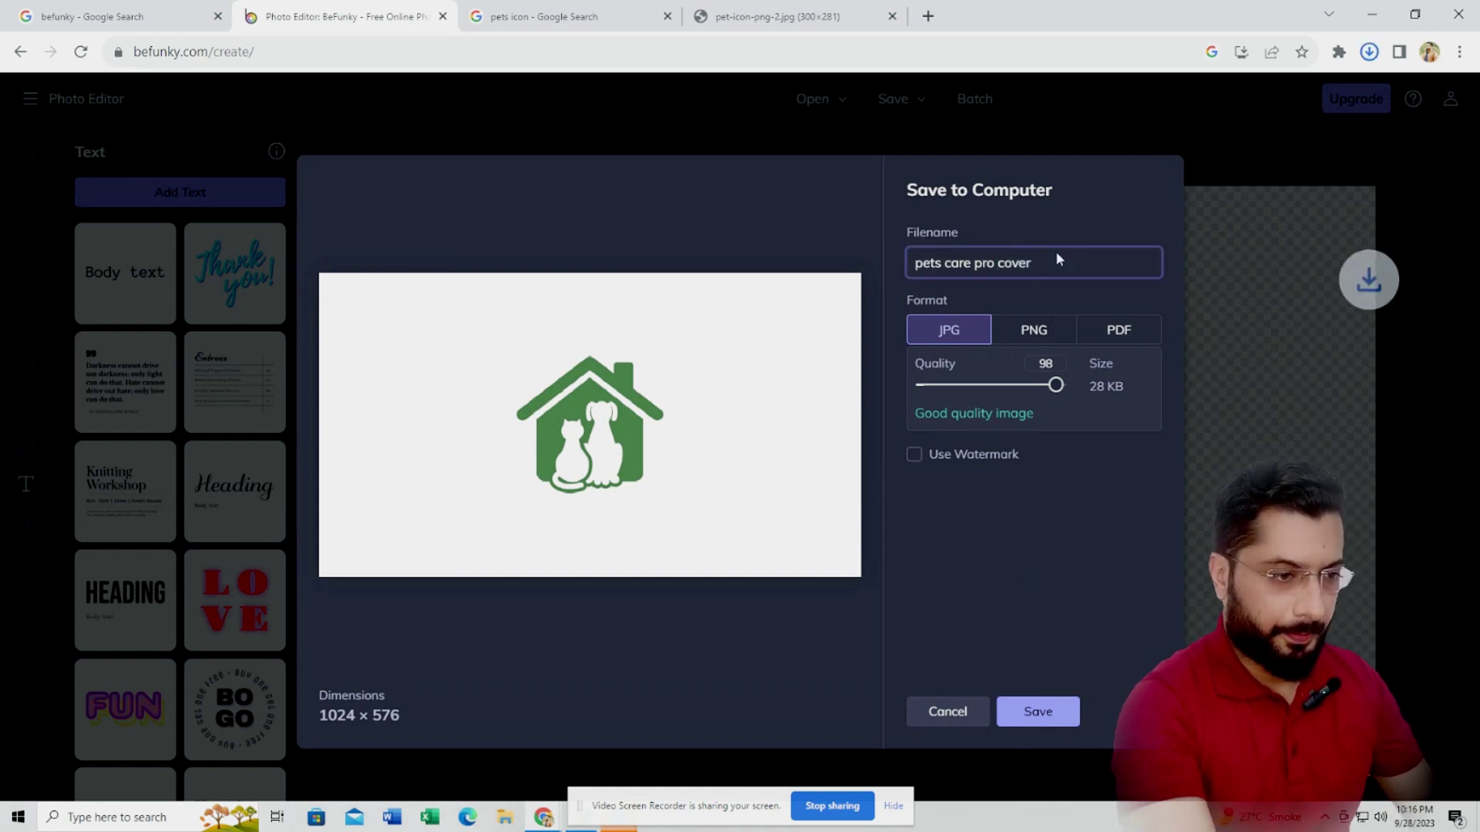
{"action": "key", "text": "Return"}
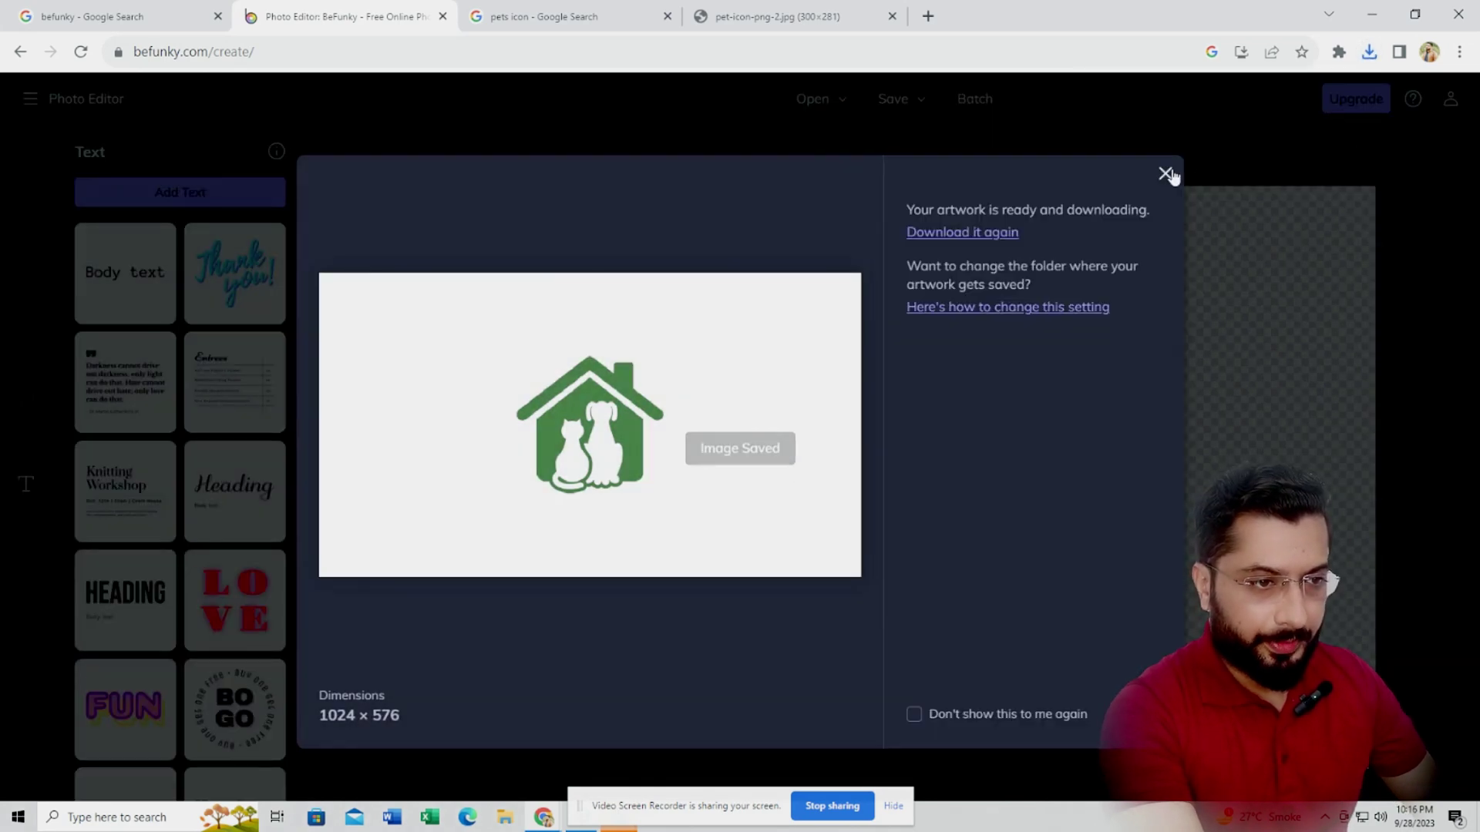
{"action": "left_click", "coordinate": [1165, 174]}
Show the downloaded "pets care pro cover.jpg" in its folder and enlarge the file thumbnails.
{"action": "left_click", "coordinate": [1369, 52]}
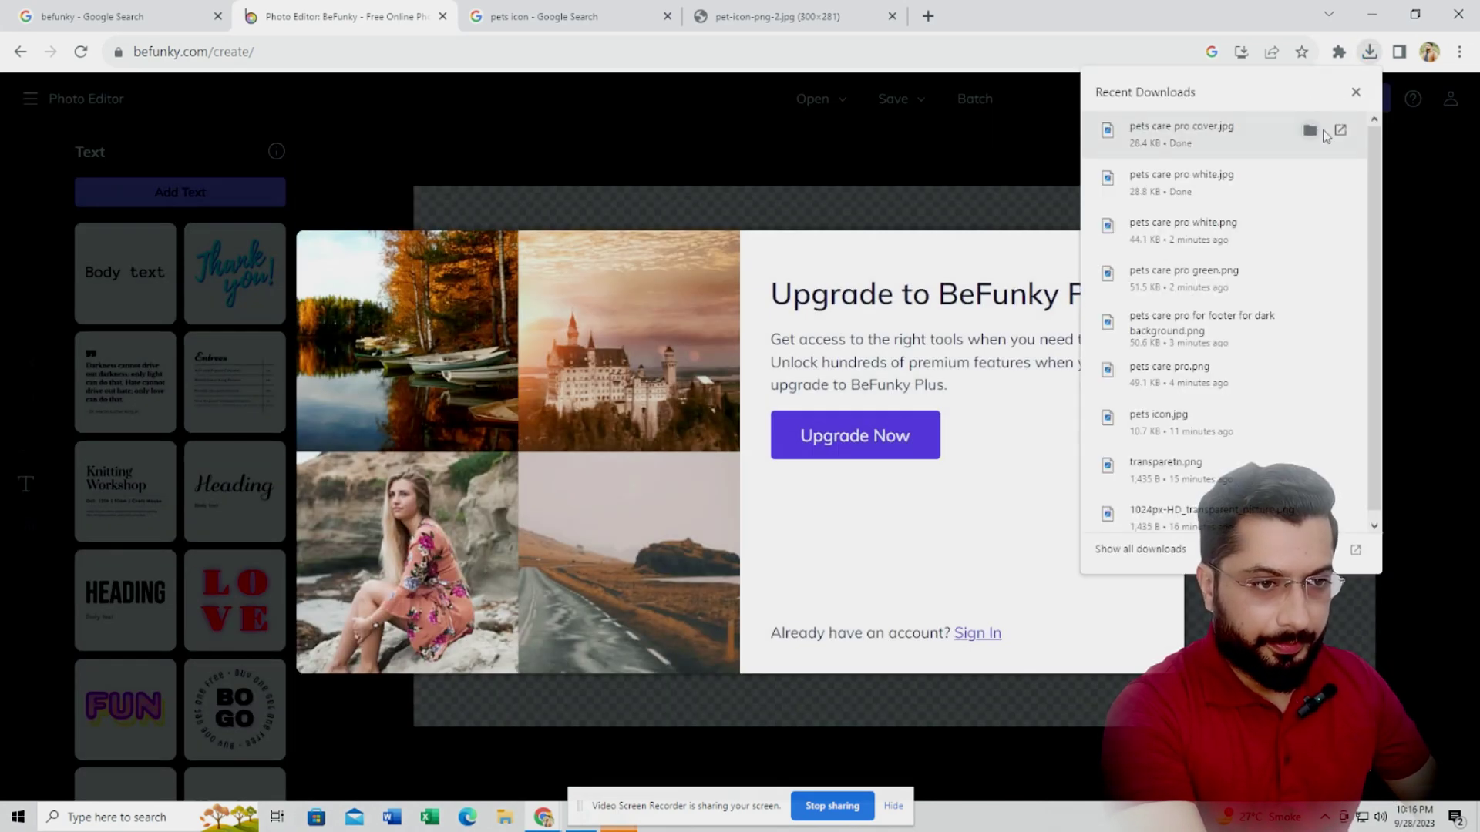
{"action": "left_click", "coordinate": [1310, 131]}
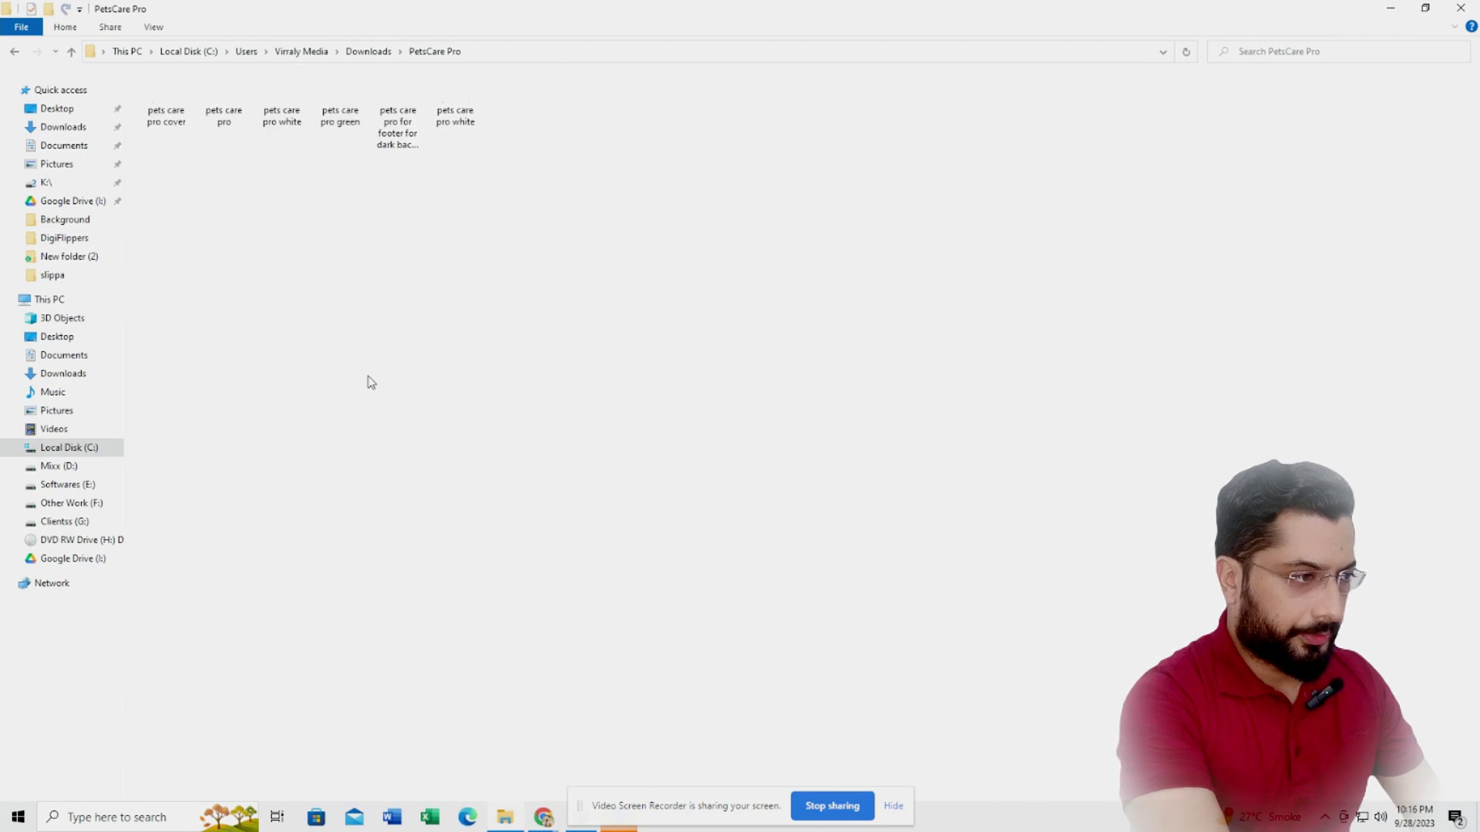
{"action": "scroll", "coordinate": [356, 387], "scroll_direction": "up", "scroll_amount": 5}
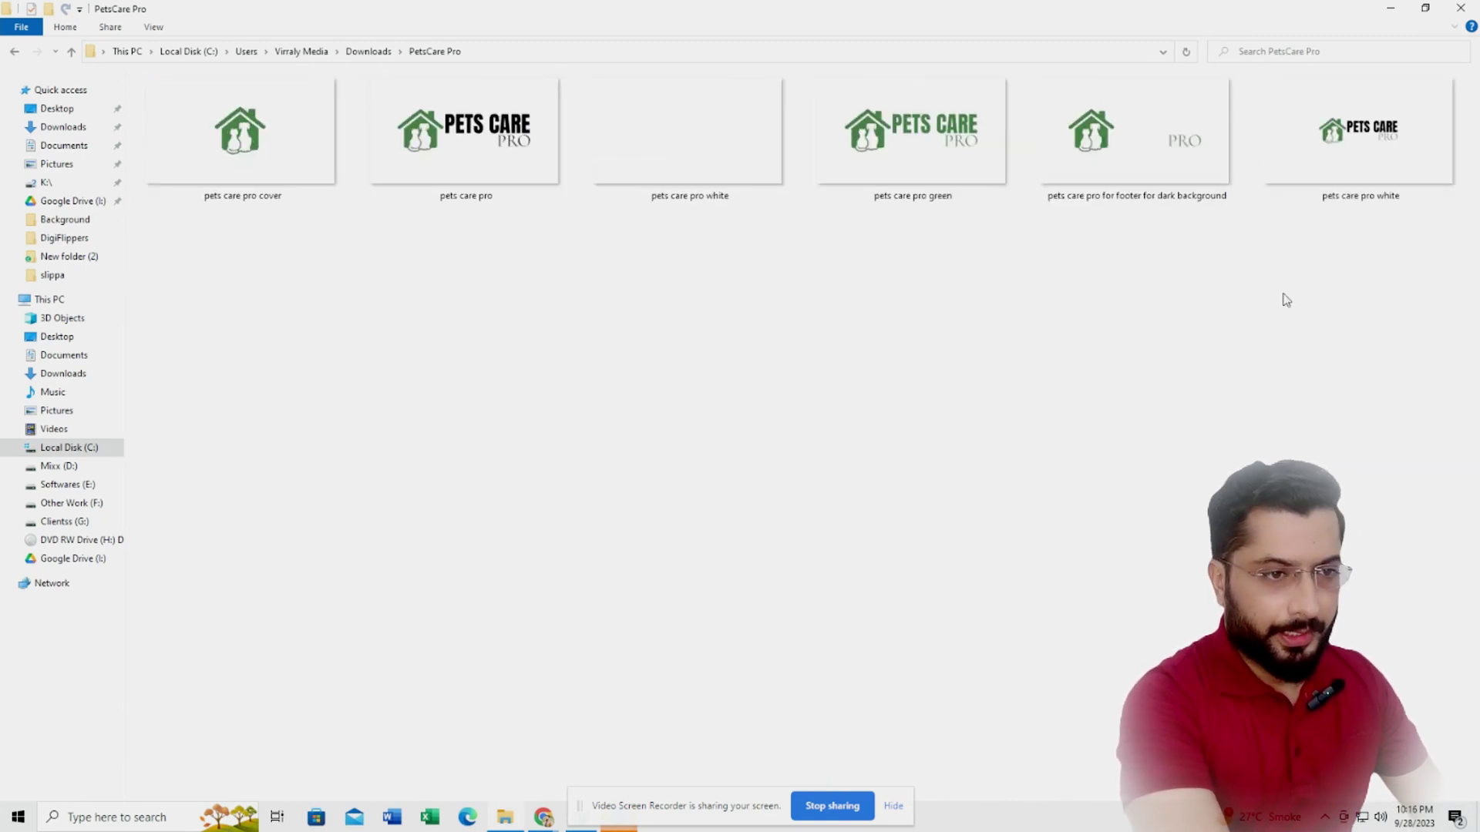
Review the saved logo versions in the PetsCare Pro folder by going through their thumbnails.
{"action": "left_click", "coordinate": [1380, 83]}
{"action": "key", "text": "Left"}
{"action": "key", "text": "Left"}
{"action": "key", "text": "Left"}
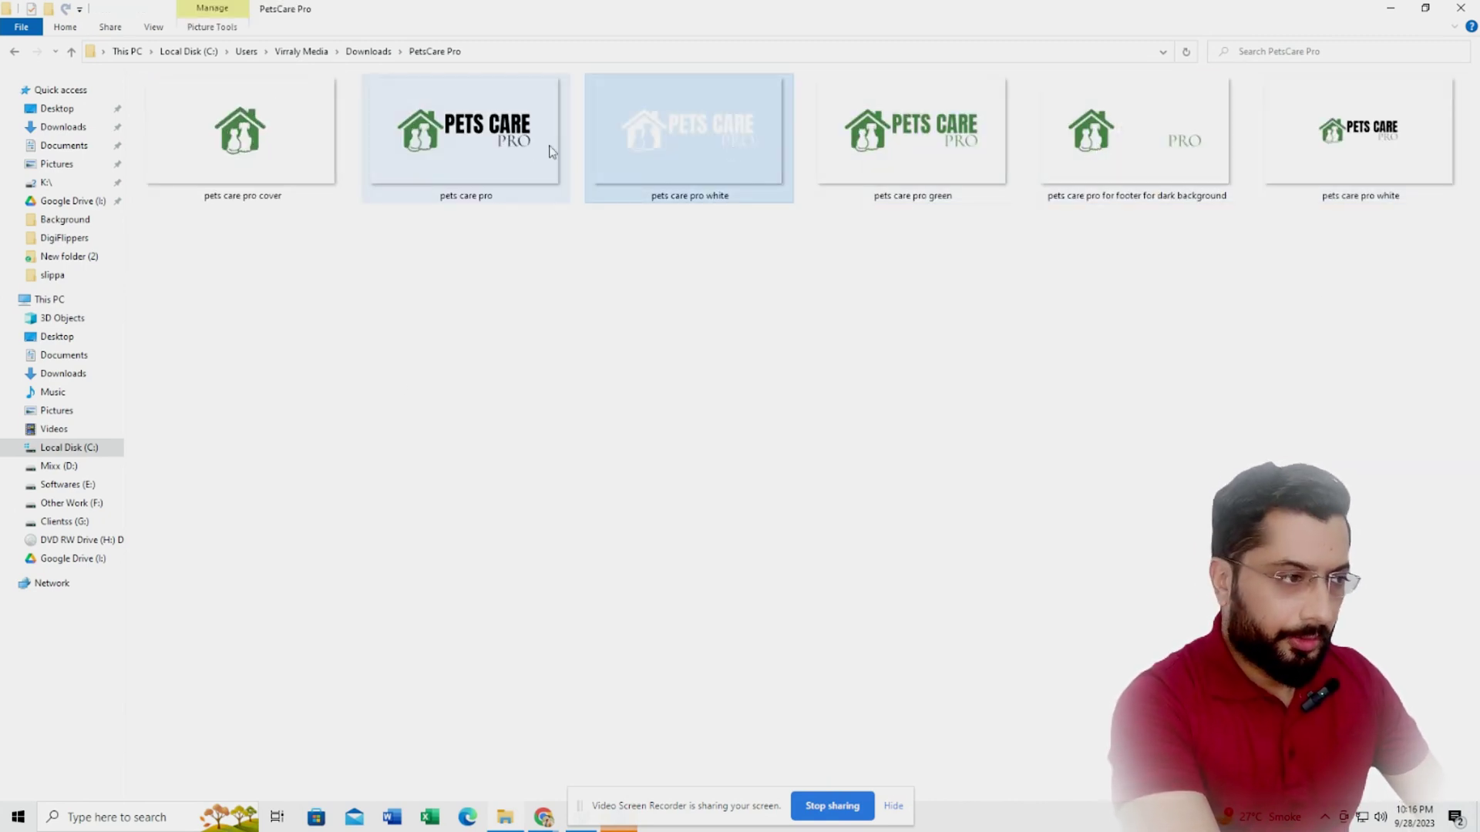
{"action": "key", "text": "Left"}
{"action": "key", "text": "Left"}
{"action": "key", "text": "Right"}
{"action": "key", "text": "Right"}
{"action": "key", "text": "Right"}
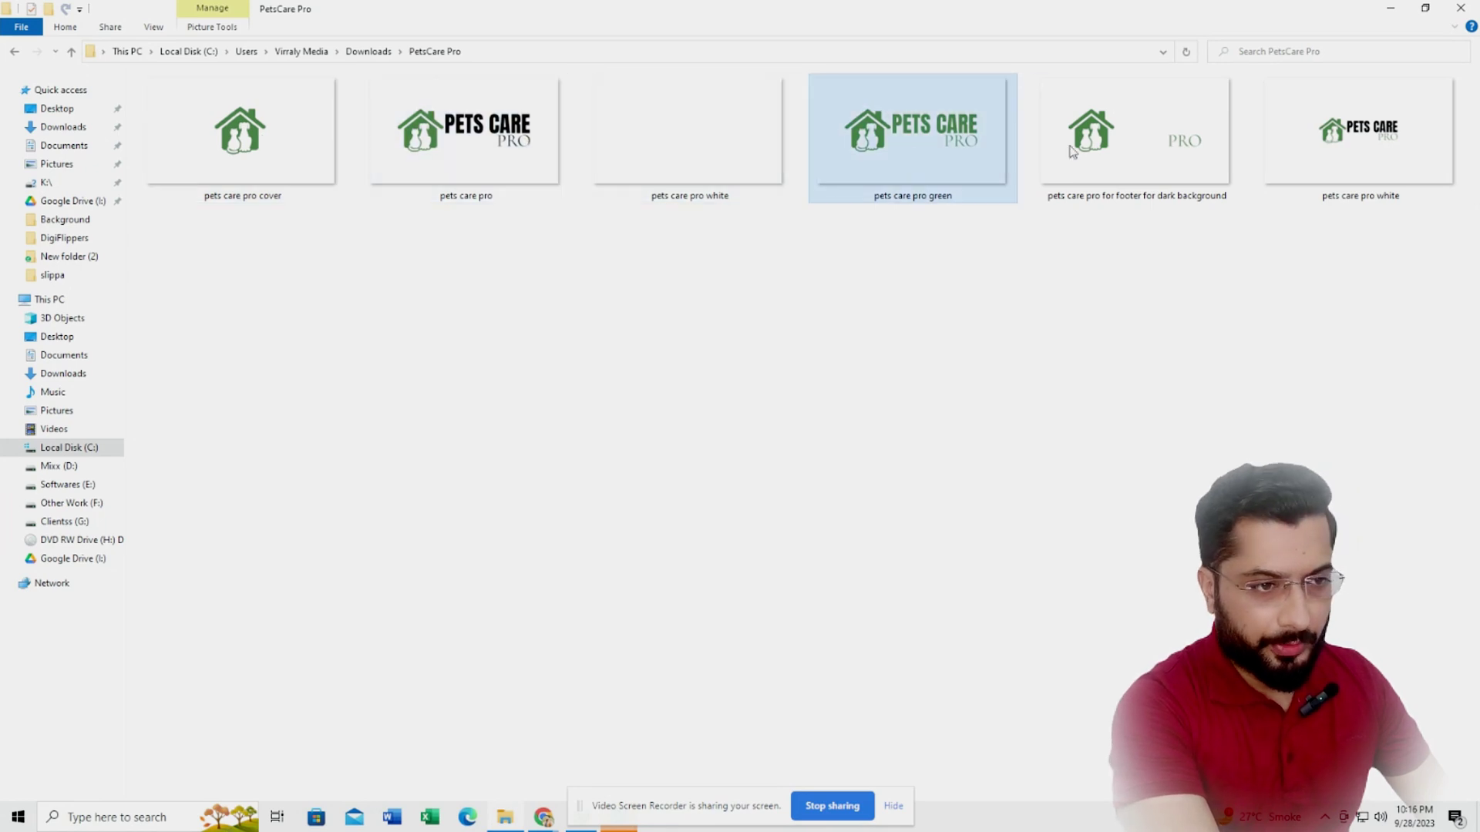
{"action": "key", "text": "Right"}
{"action": "key", "text": "Right"}
{"action": "left_click", "coordinate": [1373, 277]}
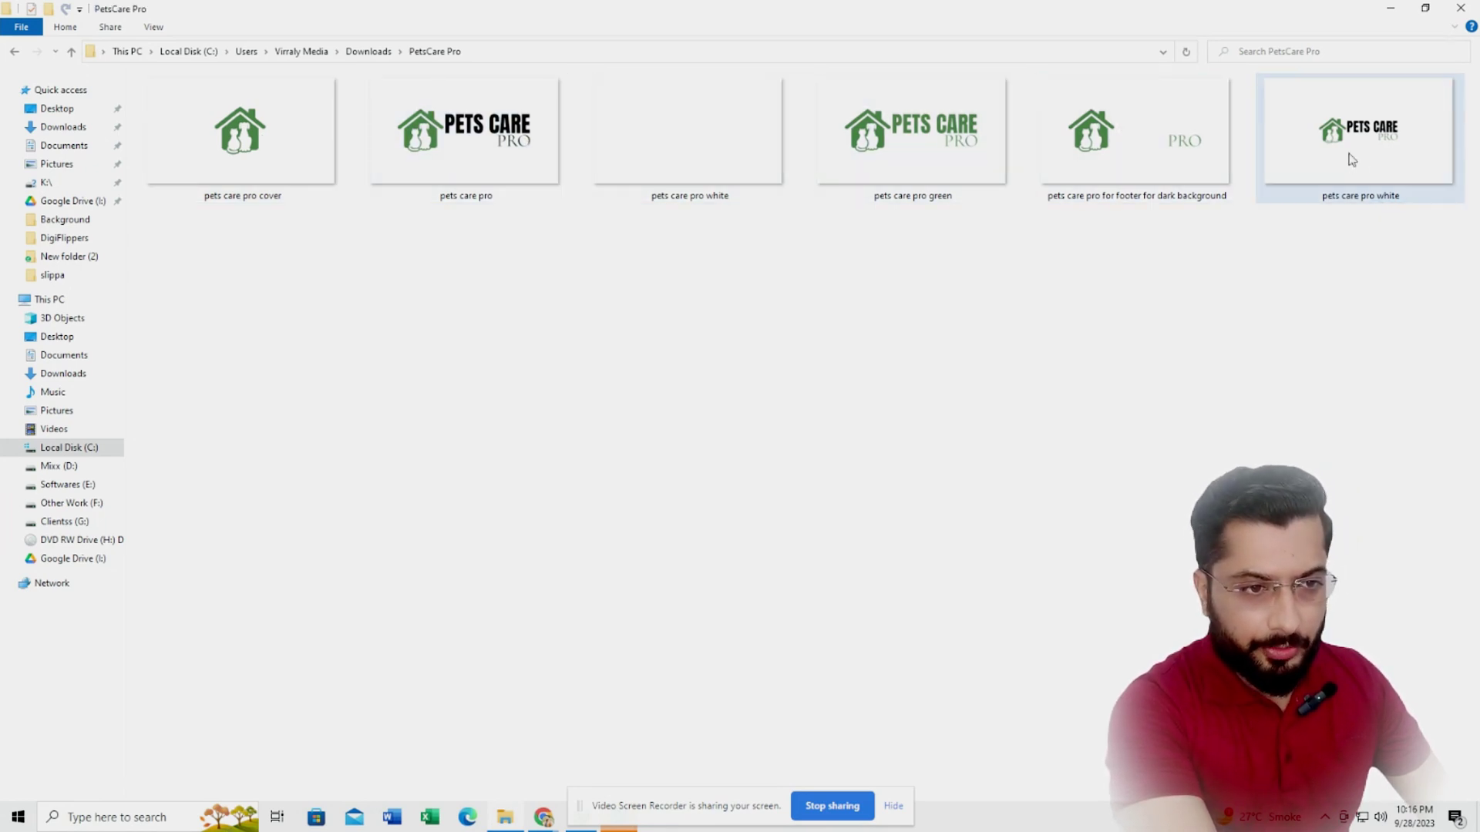
{"action": "key", "text": "Left"}
{"action": "key", "text": "Left"}
{"action": "key", "text": "Left"}
{"action": "key", "text": "Left"}
{"action": "key", "text": "Right"}
{"action": "key", "text": "Right"}
{"action": "key", "text": "Right"}
{"action": "key", "text": "Right"}
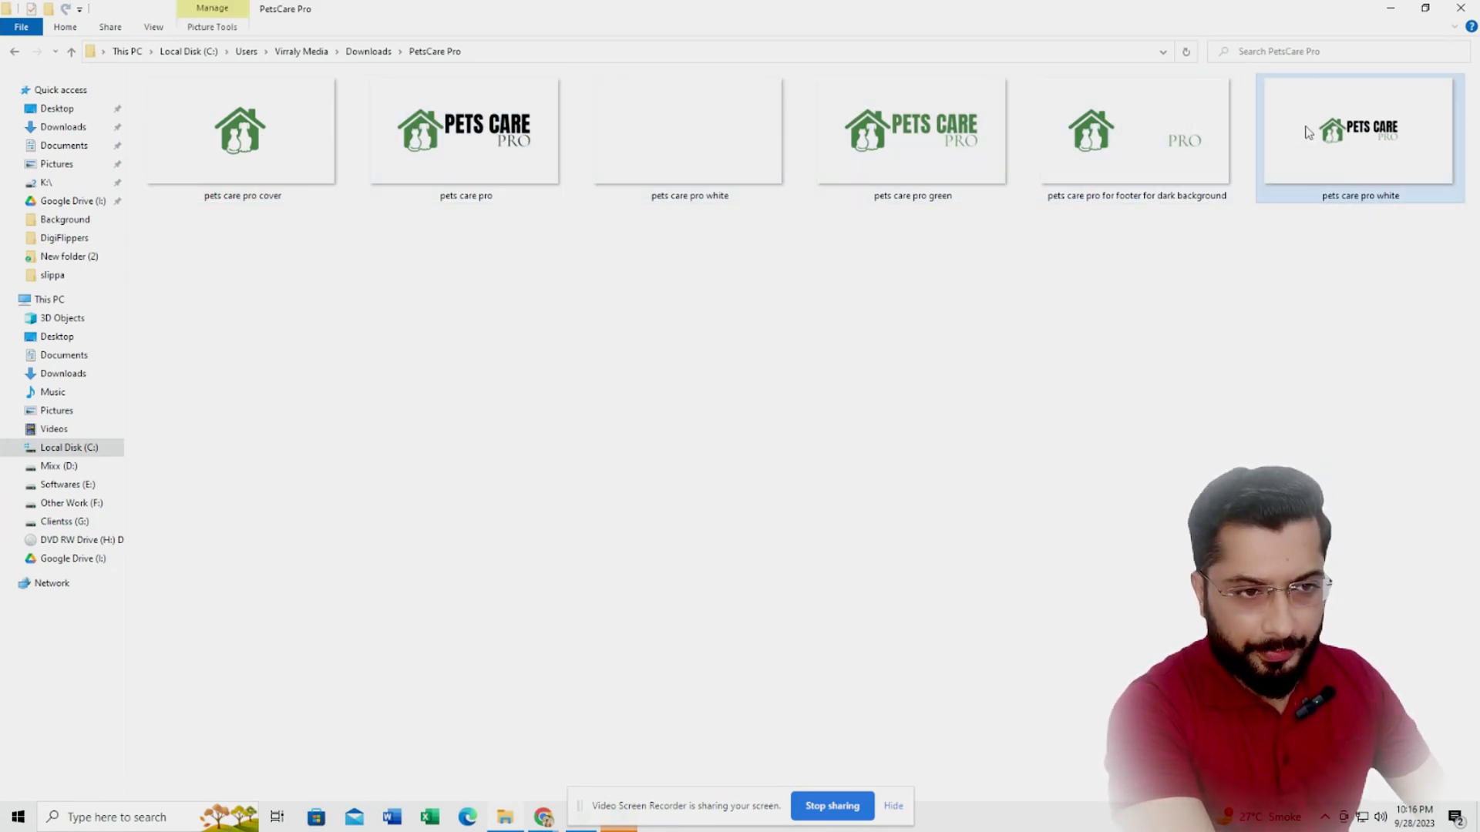
Open the small-logo JPG "pets care pro white" in Paint and move the whole logo towards the image's left edge.
{"action": "key", "text": "shift+F10"}
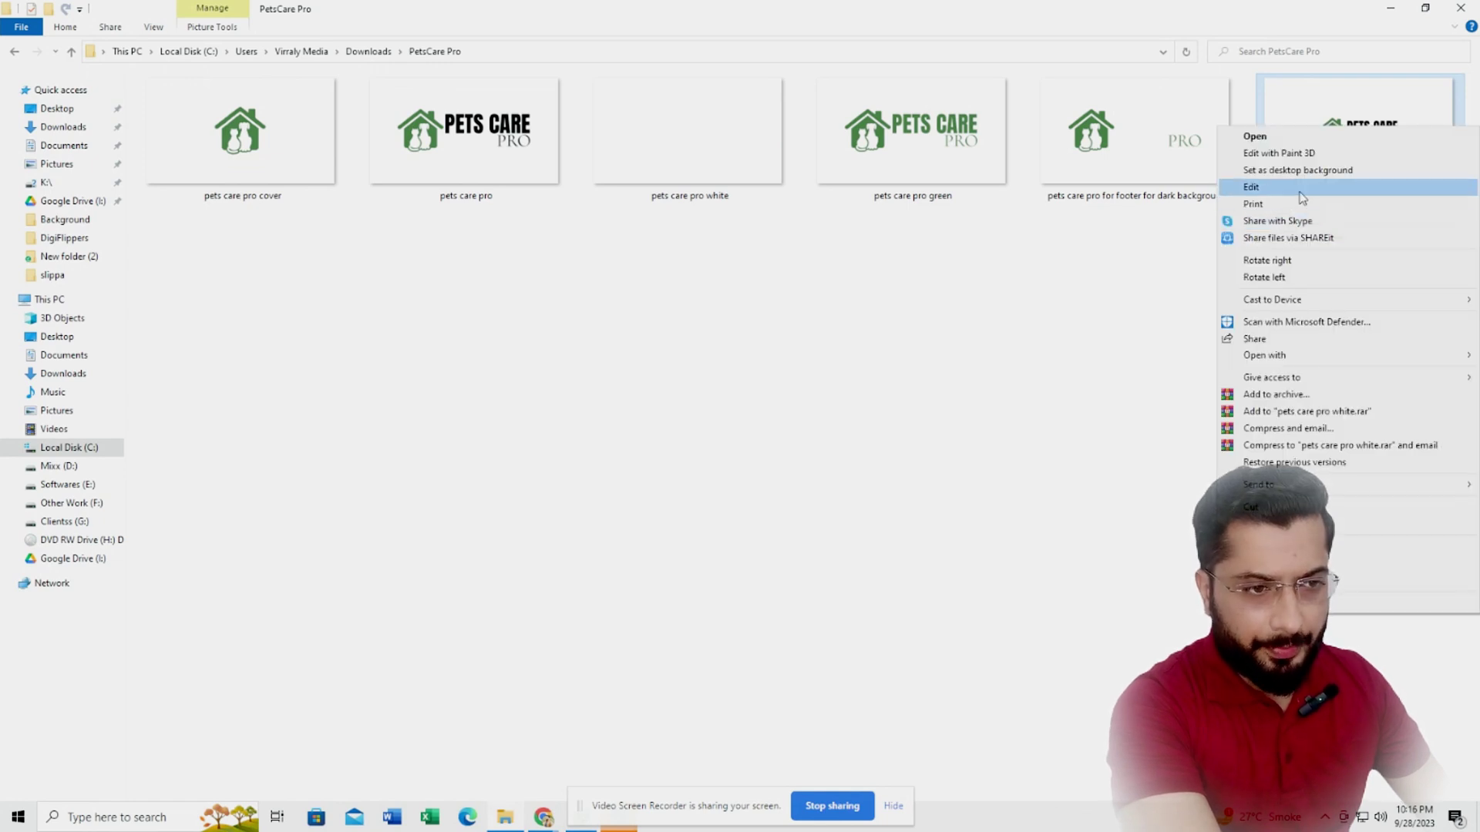
{"action": "left_click", "coordinate": [1300, 194]}
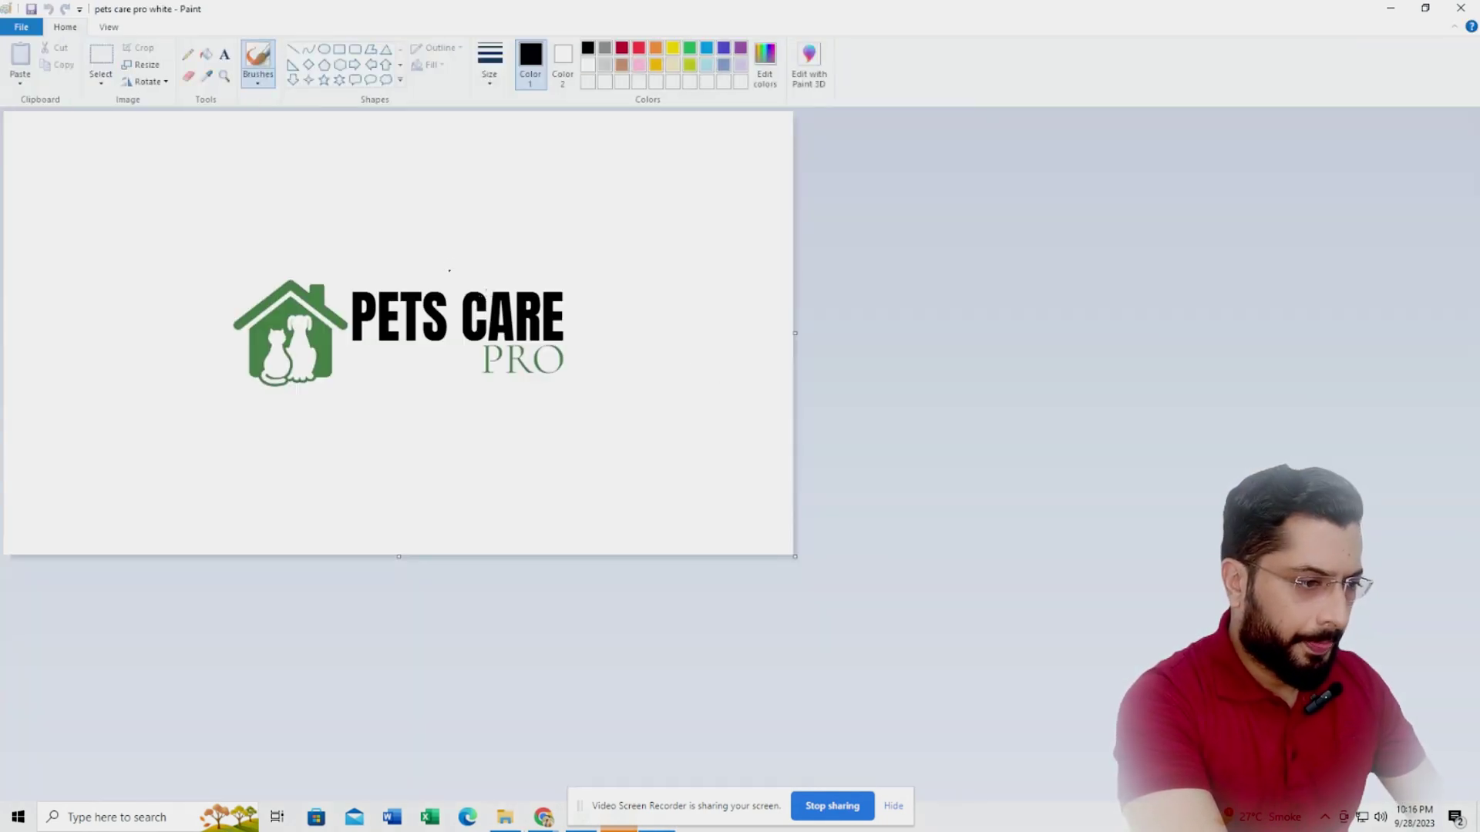
{"action": "key", "text": "ctrl+a"}
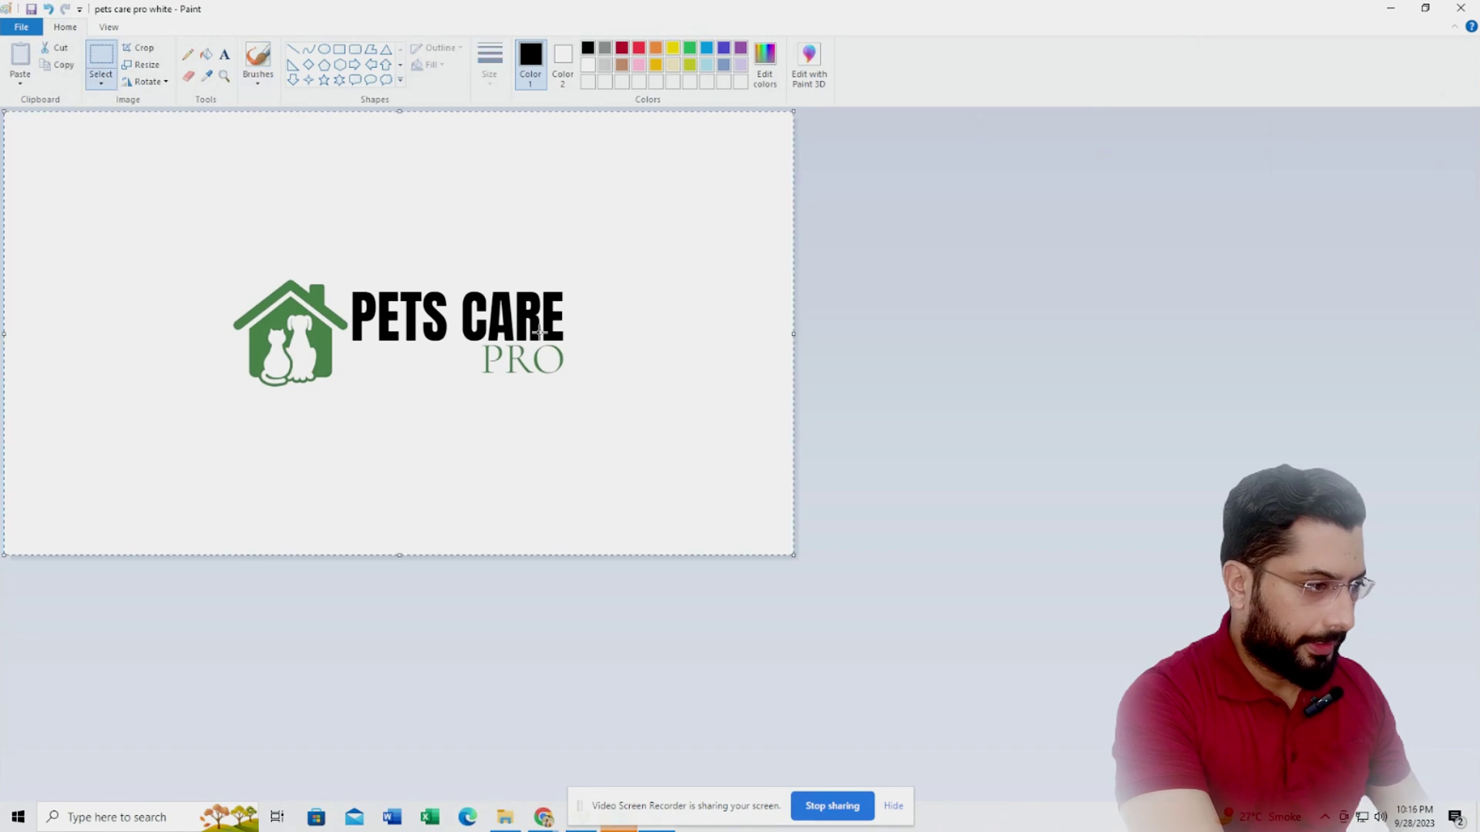
{"action": "left_click_drag", "start_coordinate": [486, 324], "coordinate": [298, 327]}
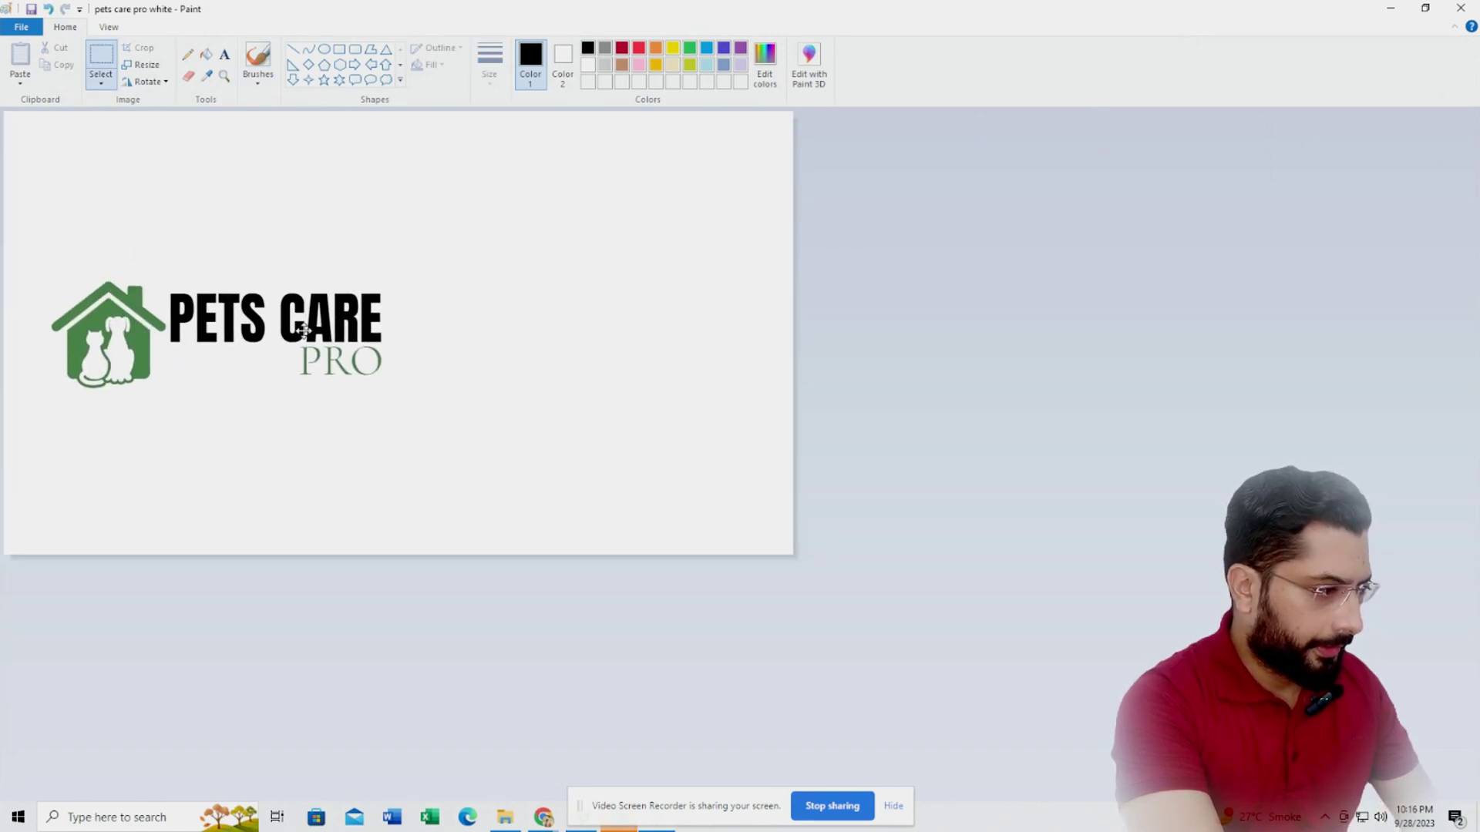
Shrink the canvas to a near-square around the centred logo and close the image with the changes saved.
{"action": "left_click_drag", "start_coordinate": [794, 556], "coordinate": [481, 535]}
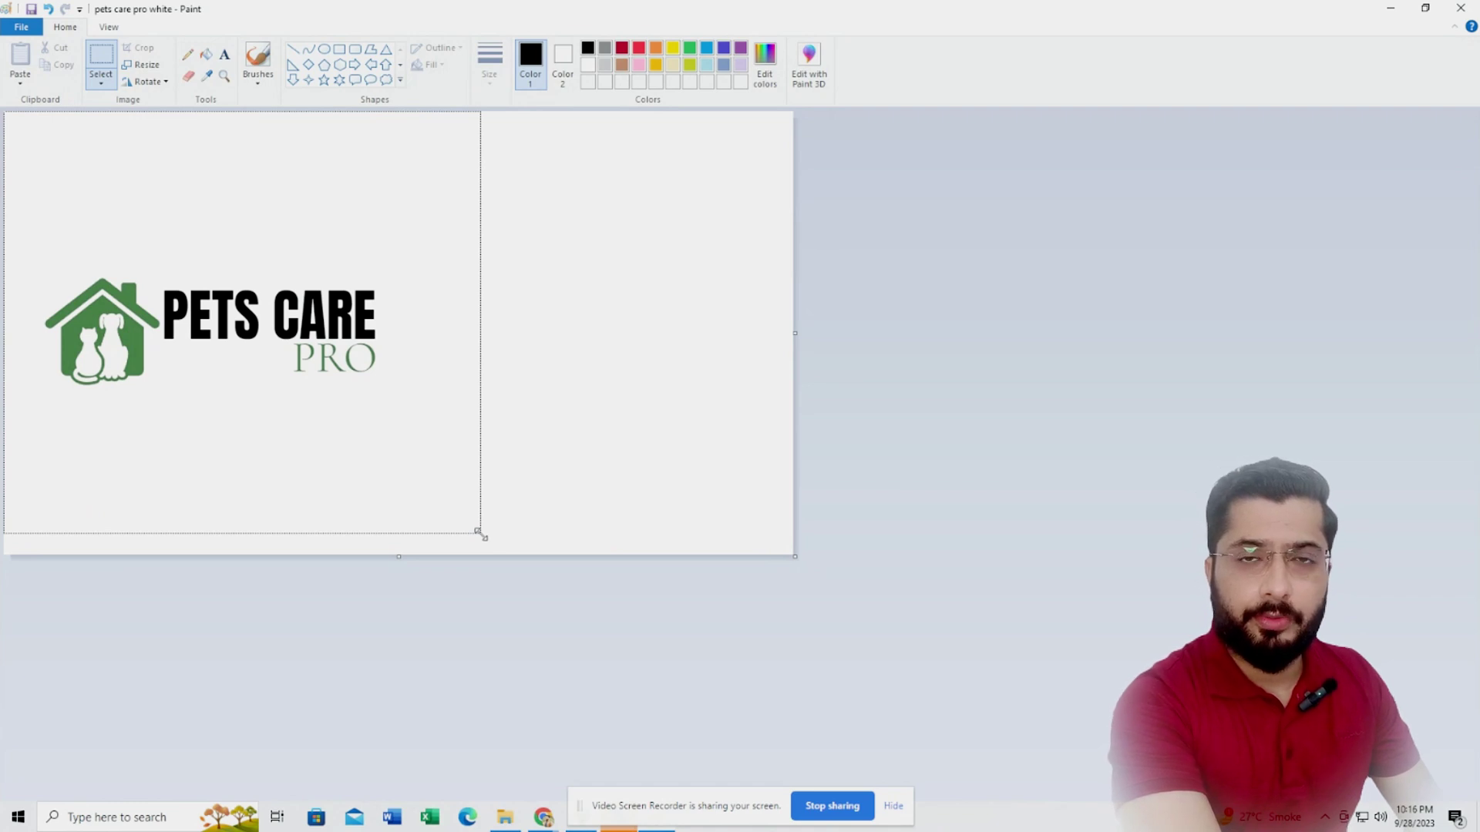
{"action": "left_click_drag", "start_coordinate": [481, 535], "coordinate": [433, 536]}
{"action": "left_click_drag", "start_coordinate": [277, 328], "coordinate": [273, 321]}
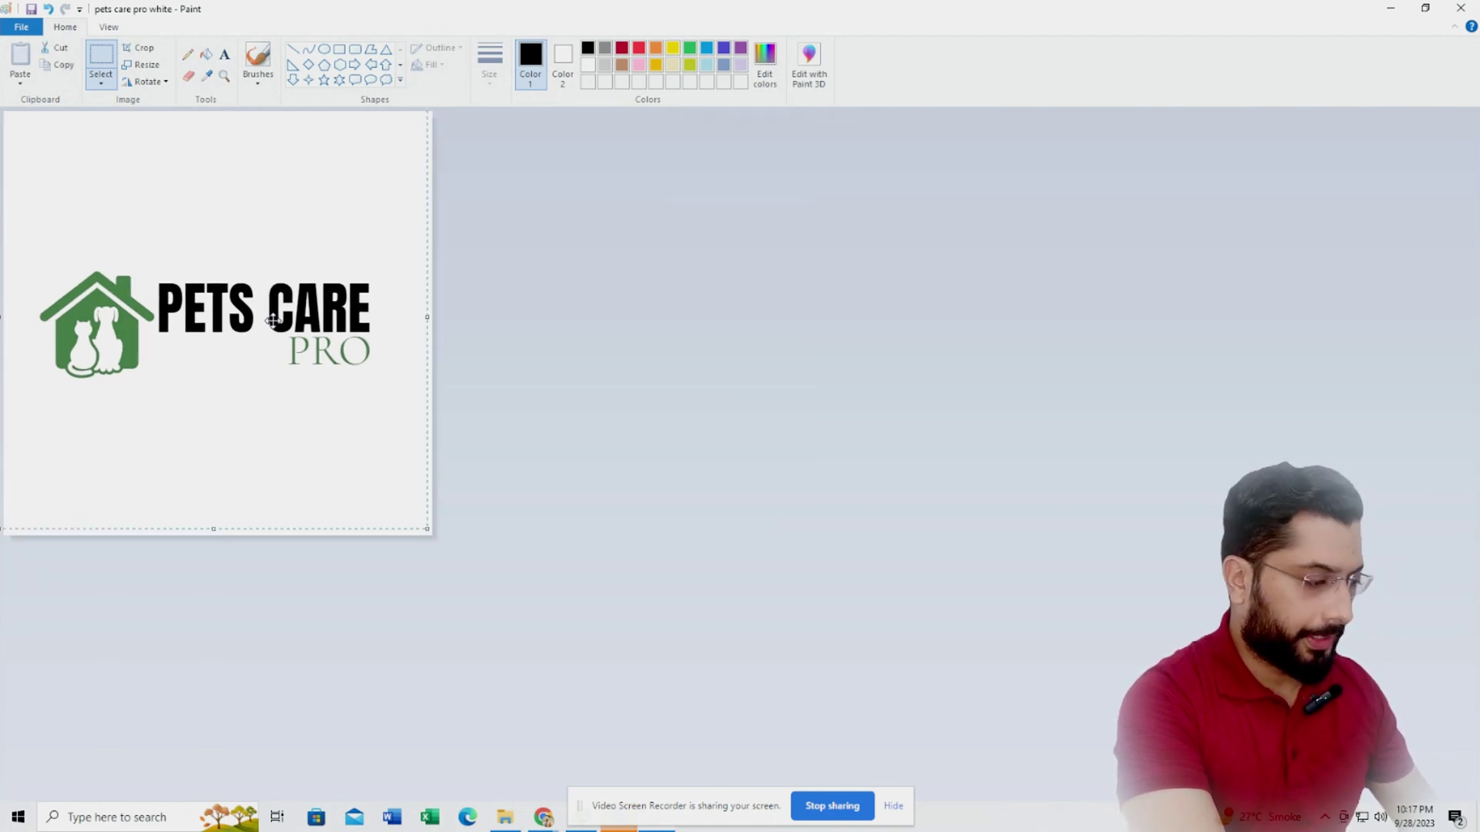
{"action": "left_click", "coordinate": [1460, 8]}
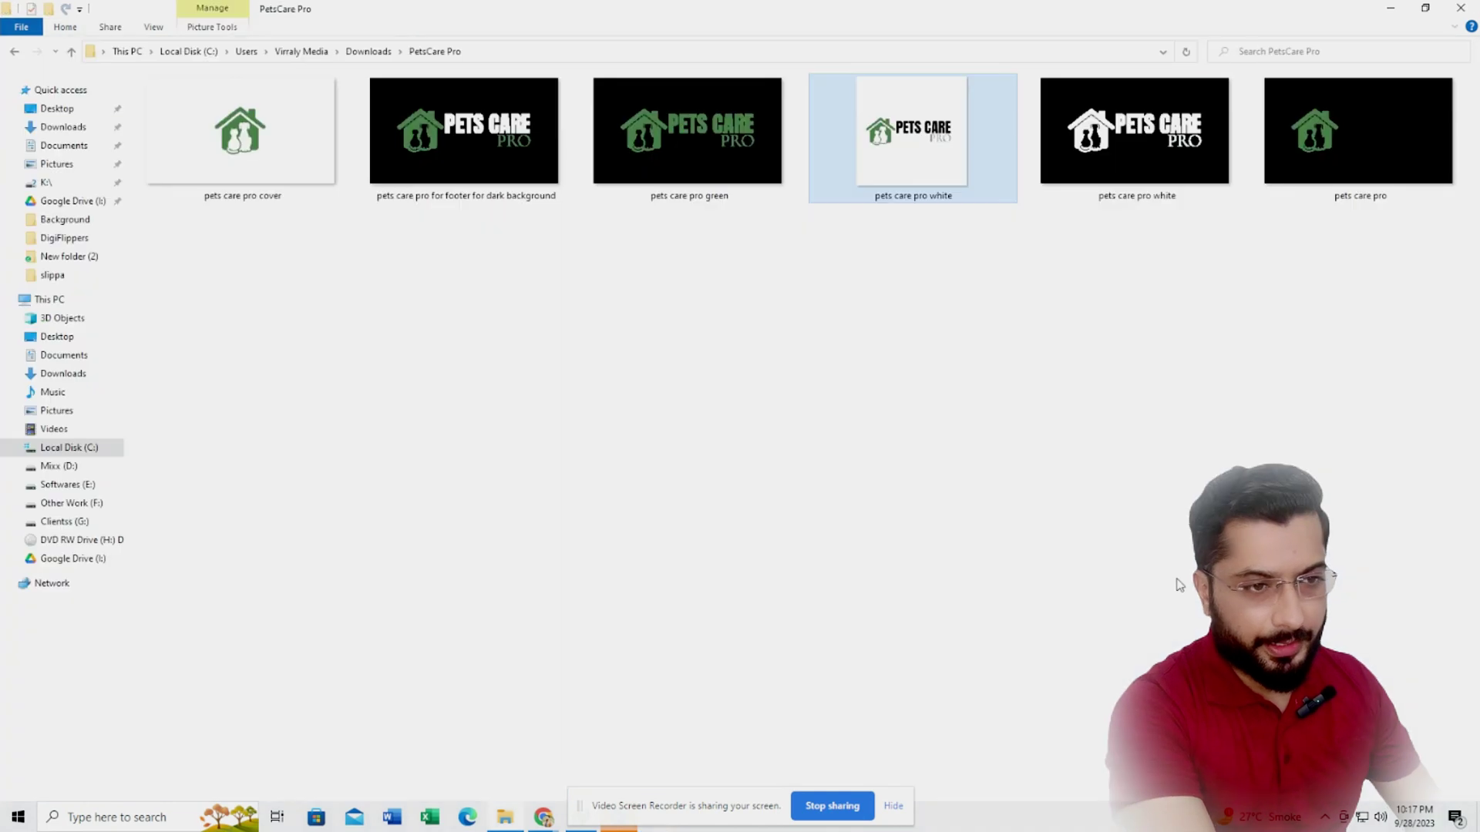
Rename the near-square JPG "pets care pro white" to "pets care pro profile".
{"action": "left_click", "coordinate": [937, 202]}
{"action": "left_click", "coordinate": [936, 196]}
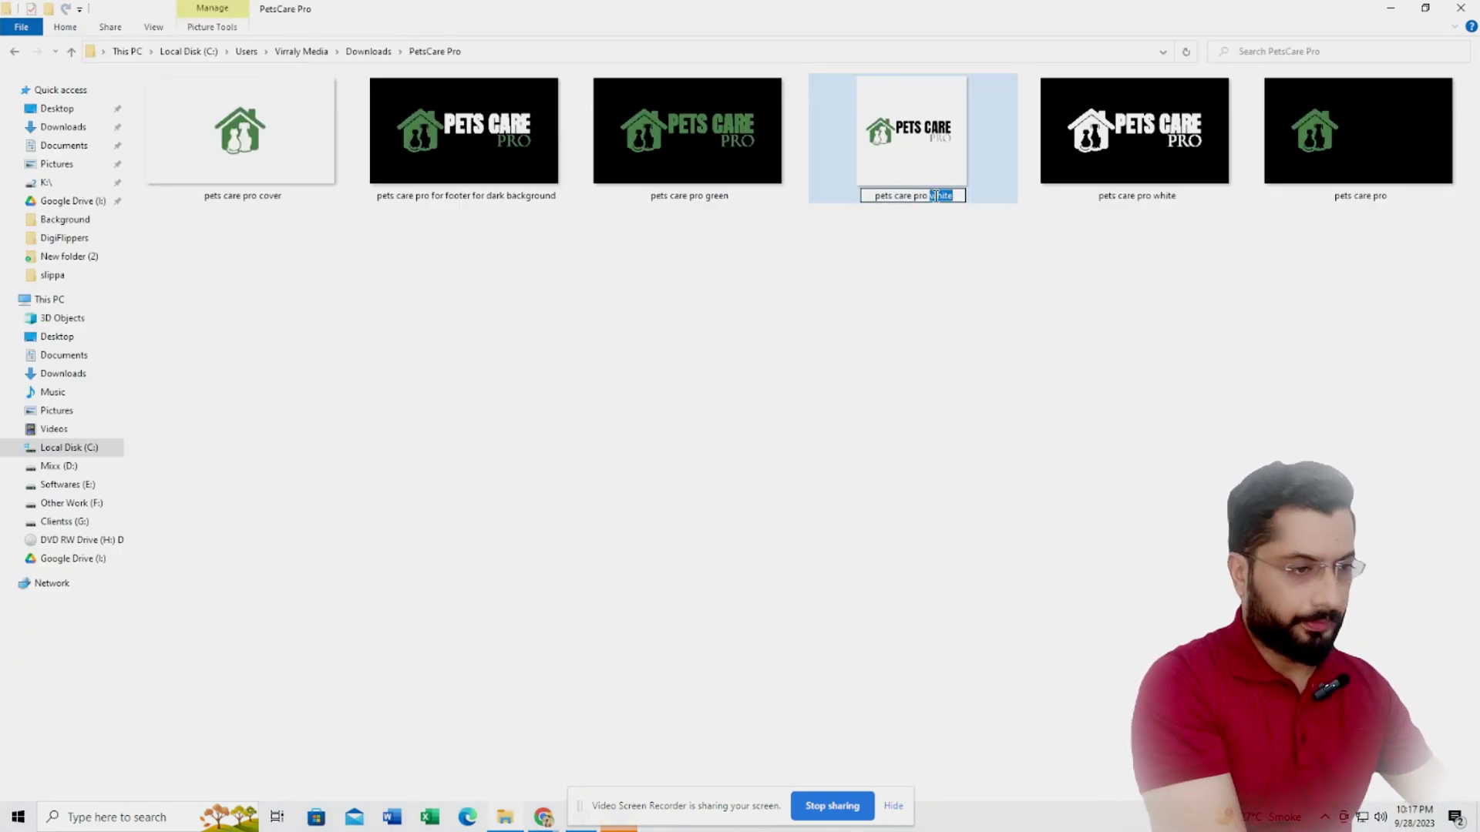
{"action": "type", "text": "profile"}
{"action": "key", "text": "Return"}
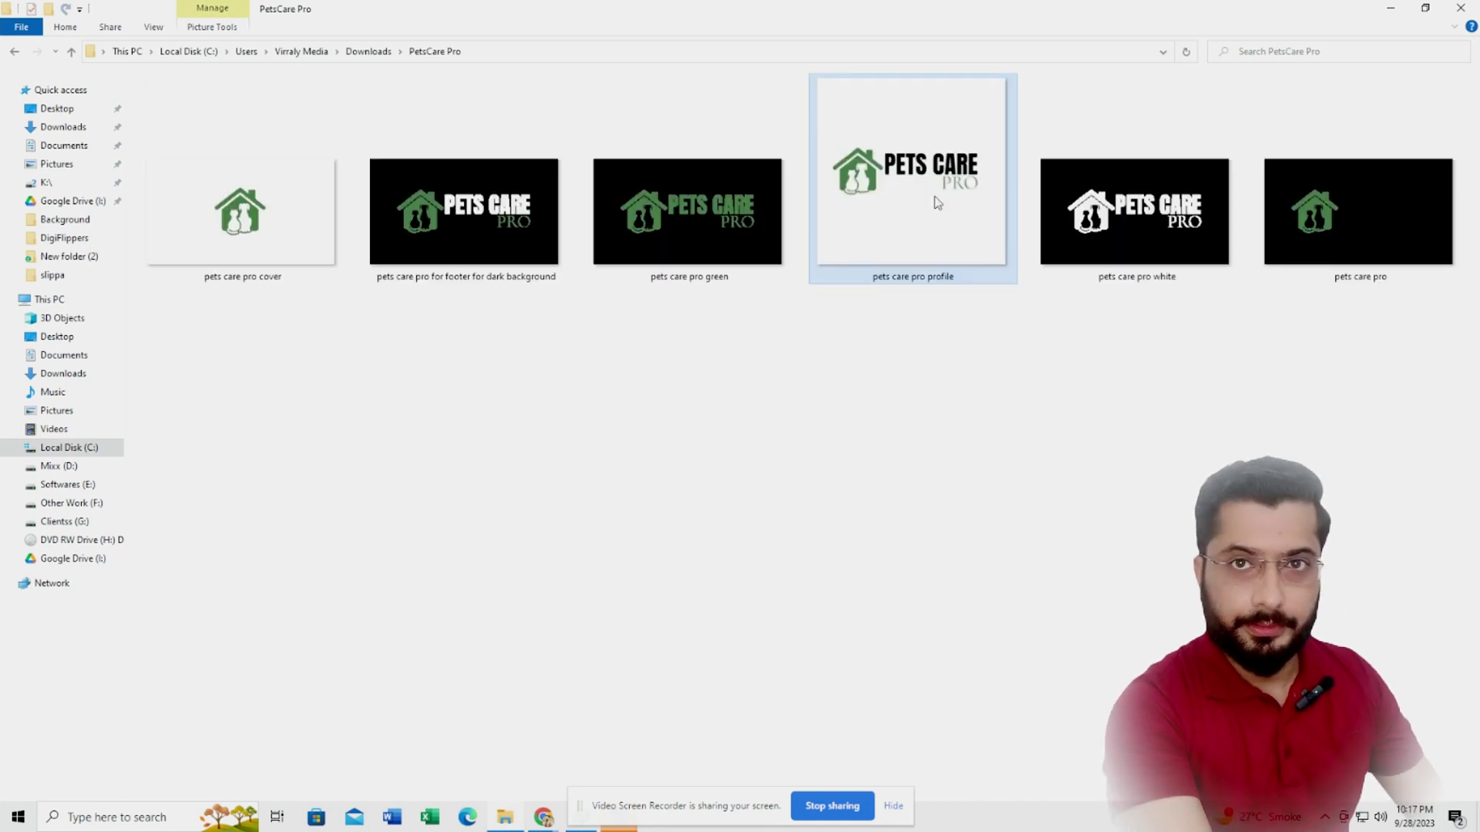
Open "pets care pro cover" in Paint, move the house icon up, and crop the canvas bottom to make it about 1024 × 362 px.
{"action": "left_click", "coordinate": [245, 208]}
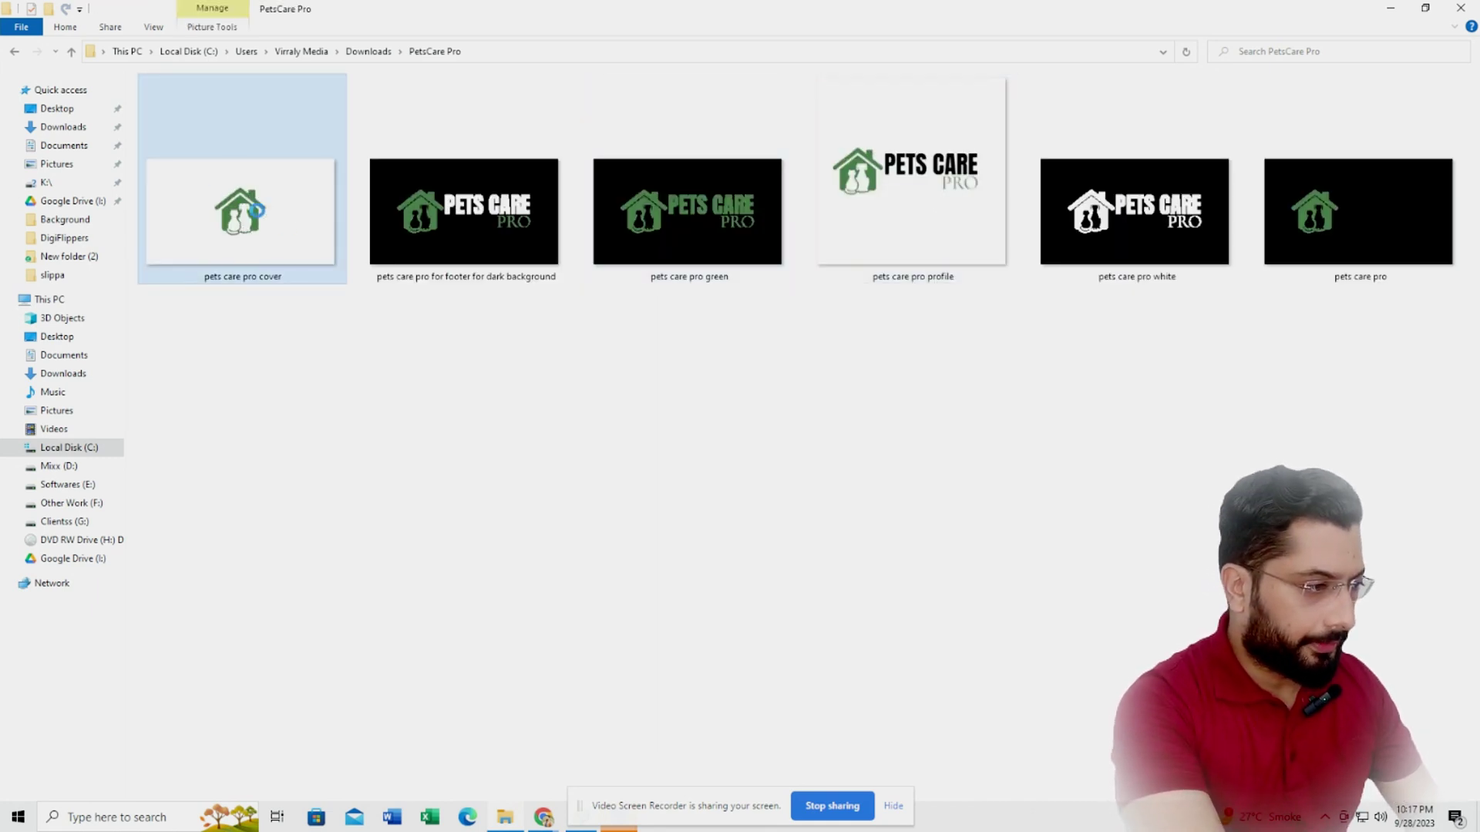
{"action": "right_click", "coordinate": [242, 197]}
{"action": "left_click", "coordinate": [327, 267]}
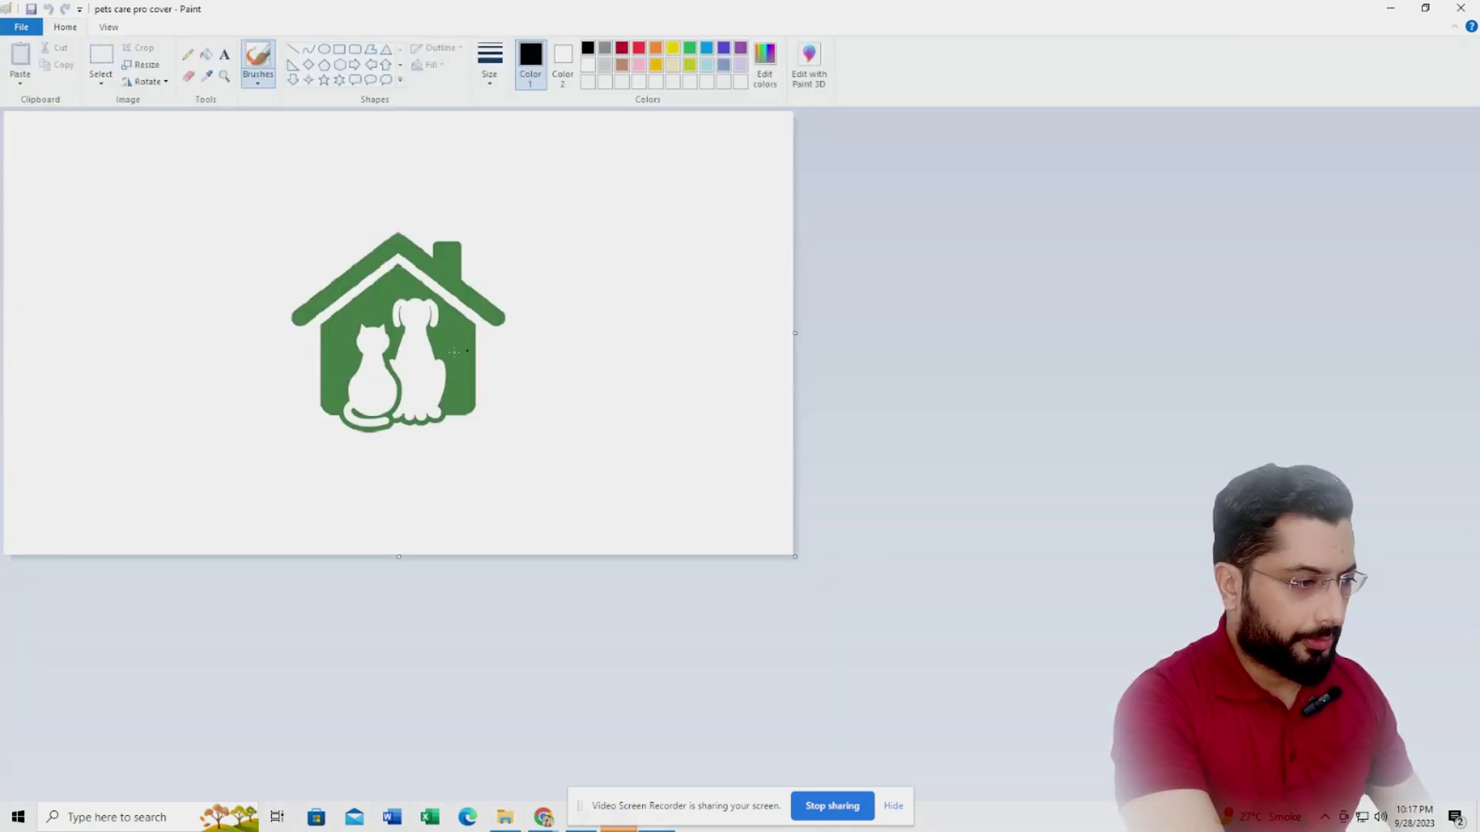
{"action": "key", "text": "ctrl+a"}
{"action": "left_click_drag", "start_coordinate": [421, 371], "coordinate": [419, 286]}
{"action": "left_click_drag", "start_coordinate": [401, 558], "coordinate": [402, 390]}
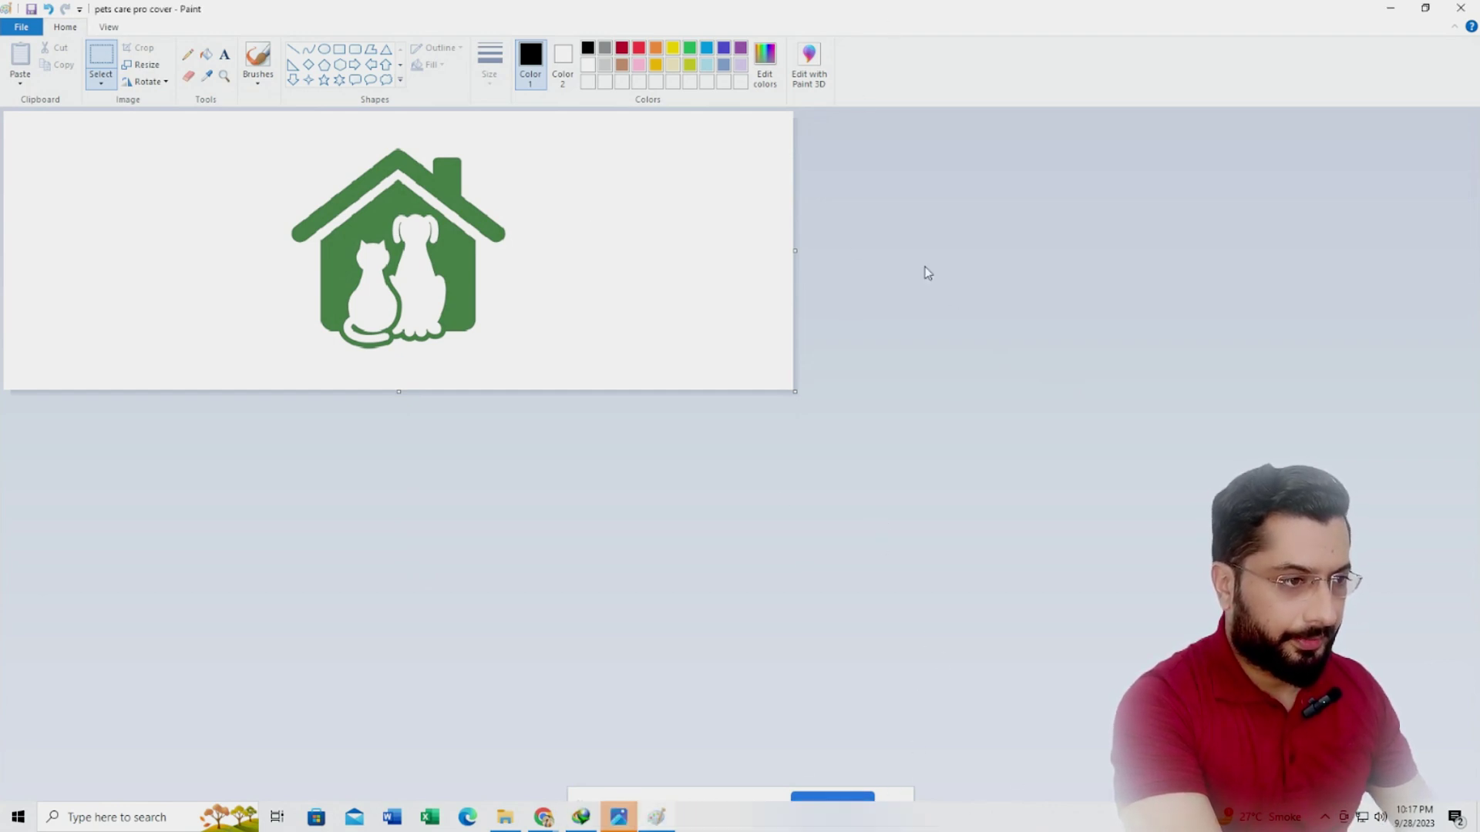
Adjust the cover canvas to about 1021 × 367 px, nudge the icon slightly up, and close the image with the changes saved.
{"action": "left_click", "coordinate": [1427, 14]}
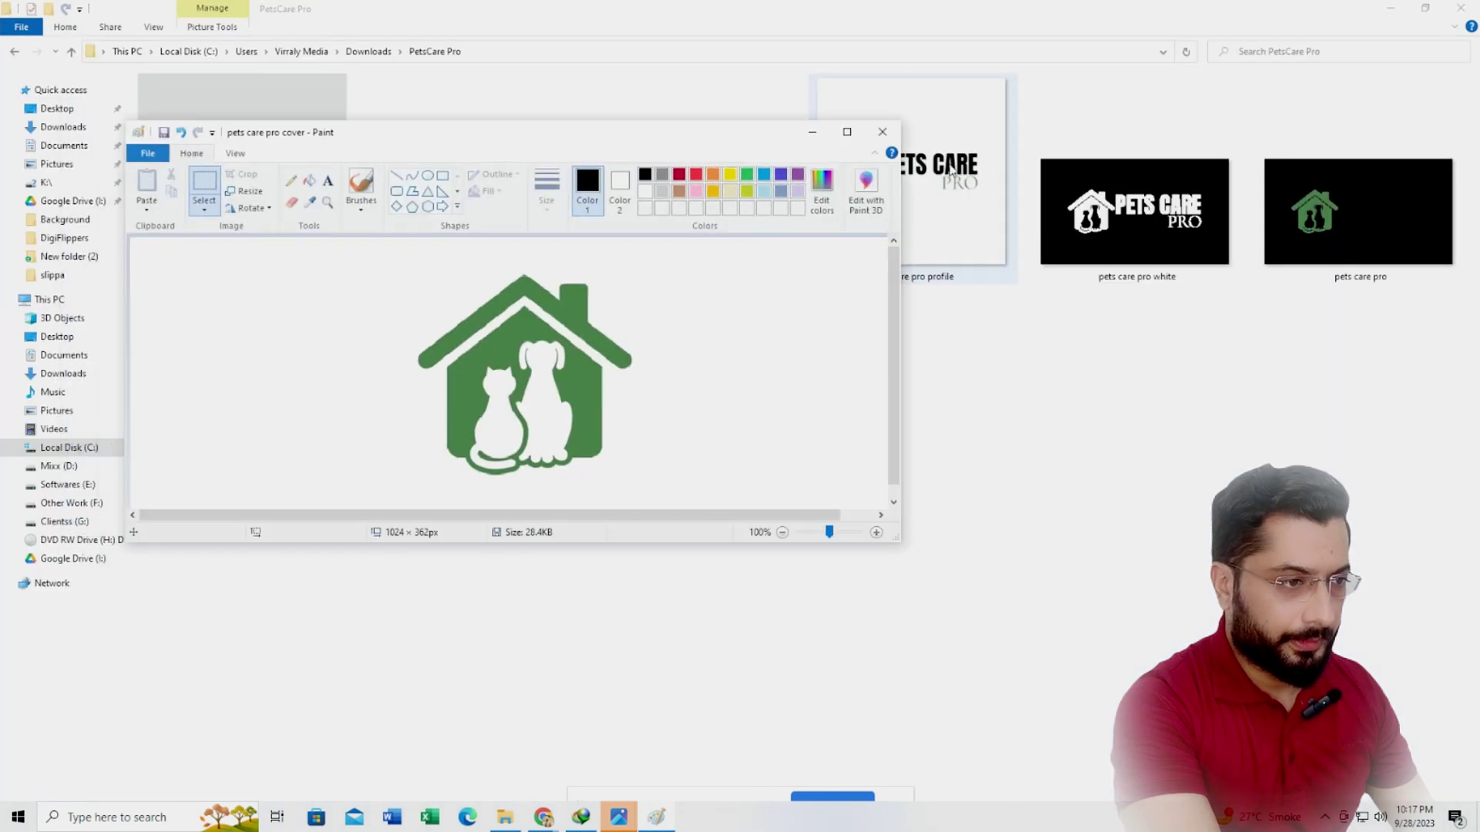
{"action": "left_click_drag", "start_coordinate": [741, 134], "coordinate": [760, 60]}
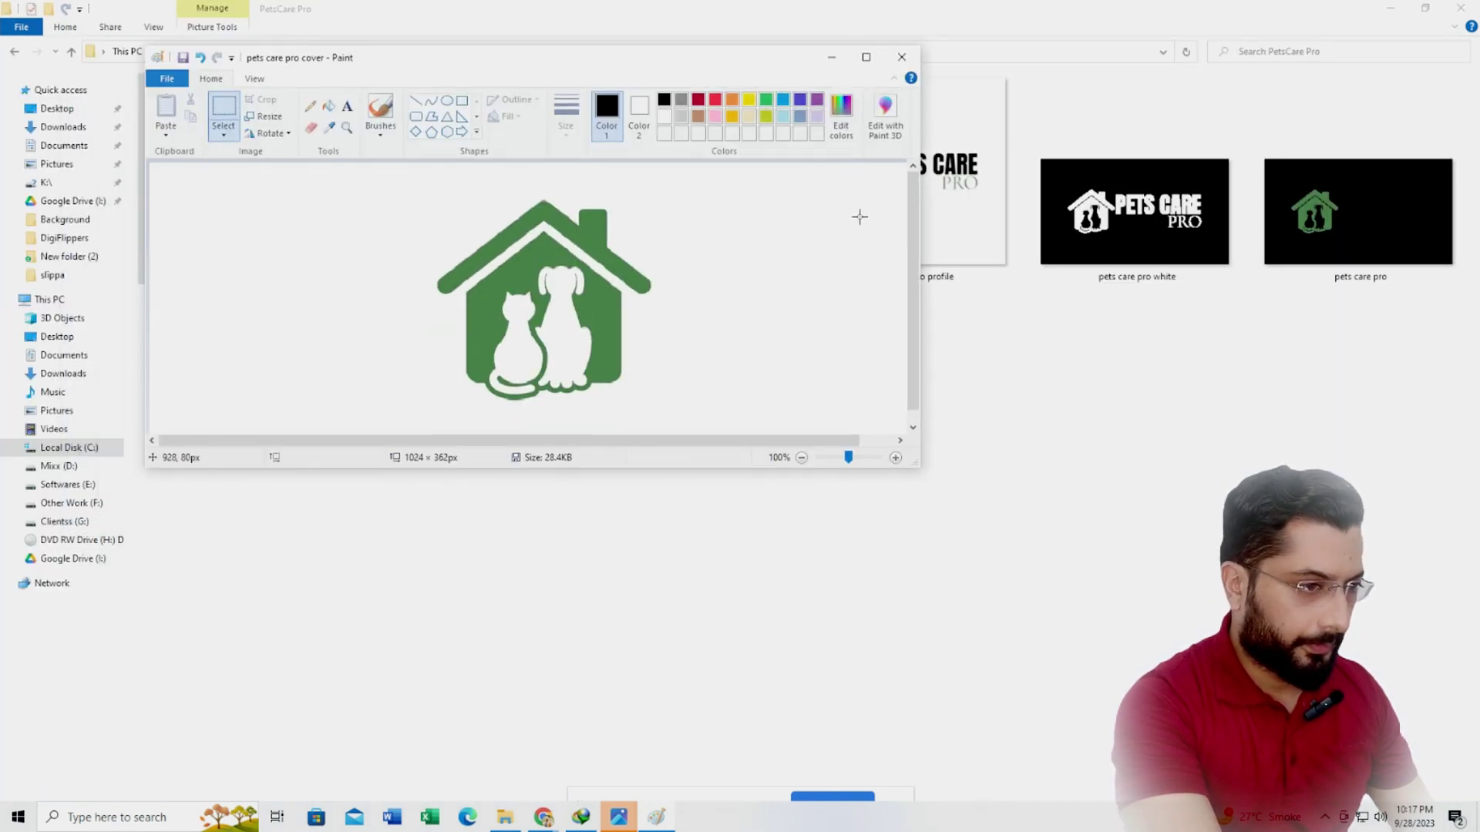
{"action": "mouse_move", "coordinate": [925, 467]}
{"action": "left_mouse_down"}
{"action": "mouse_move", "coordinate": [1090, 545]}
{"action": "mouse_move", "coordinate": [1157, 628]}
{"action": "mouse_move", "coordinate": [1296, 706]}
{"action": "left_mouse_up"}
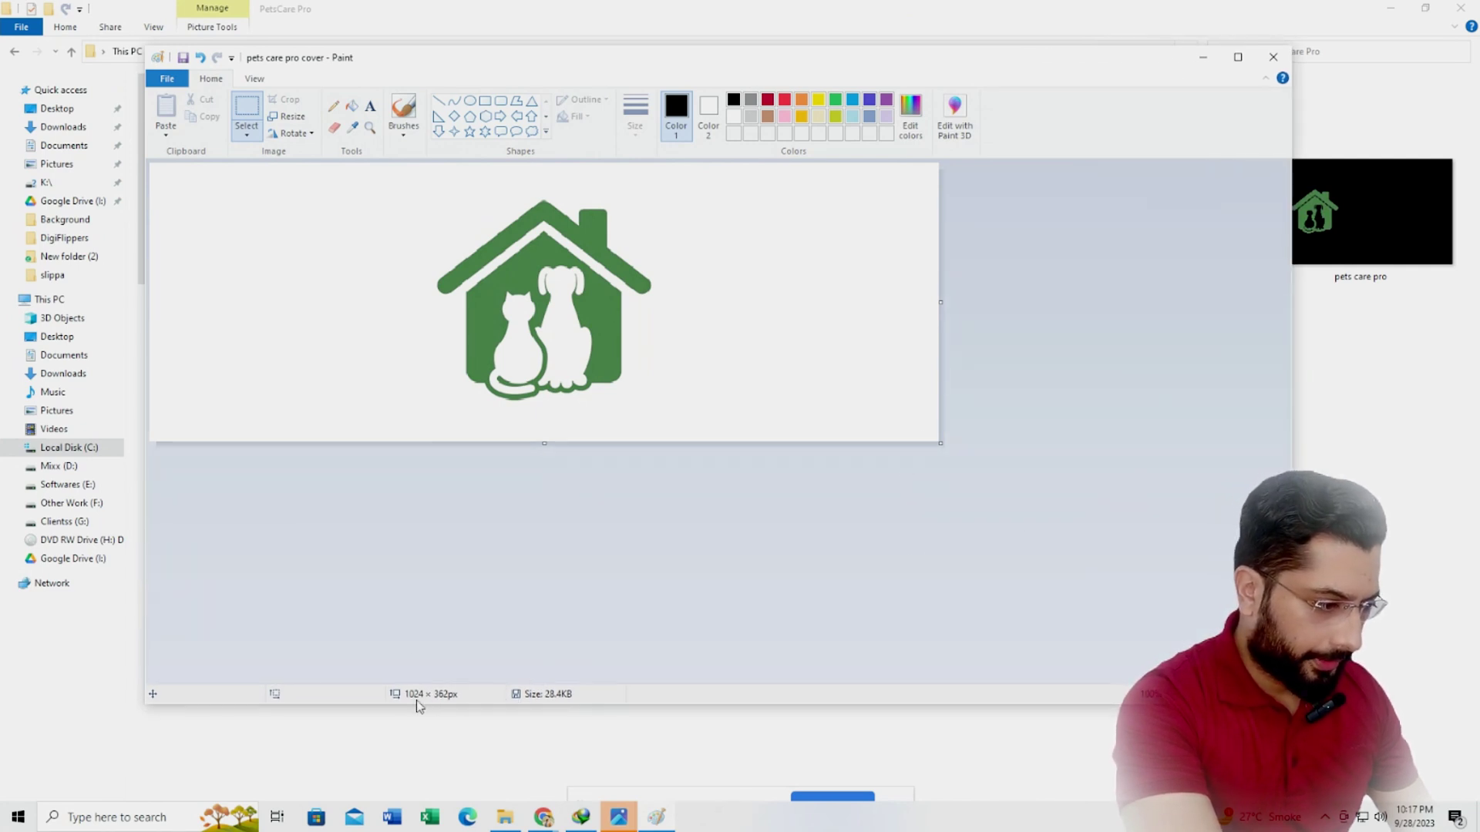
{"action": "mouse_move", "coordinate": [939, 440]}
{"action": "left_mouse_down"}
{"action": "mouse_move", "coordinate": [957, 488]}
{"action": "mouse_move", "coordinate": [985, 472]}
{"action": "mouse_move", "coordinate": [928, 440]}
{"action": "mouse_move", "coordinate": [878, 454]}
{"action": "mouse_move", "coordinate": [929, 456]}
{"action": "mouse_move", "coordinate": [865, 456]}
{"action": "mouse_move", "coordinate": [935, 444]}
{"action": "left_mouse_up"}
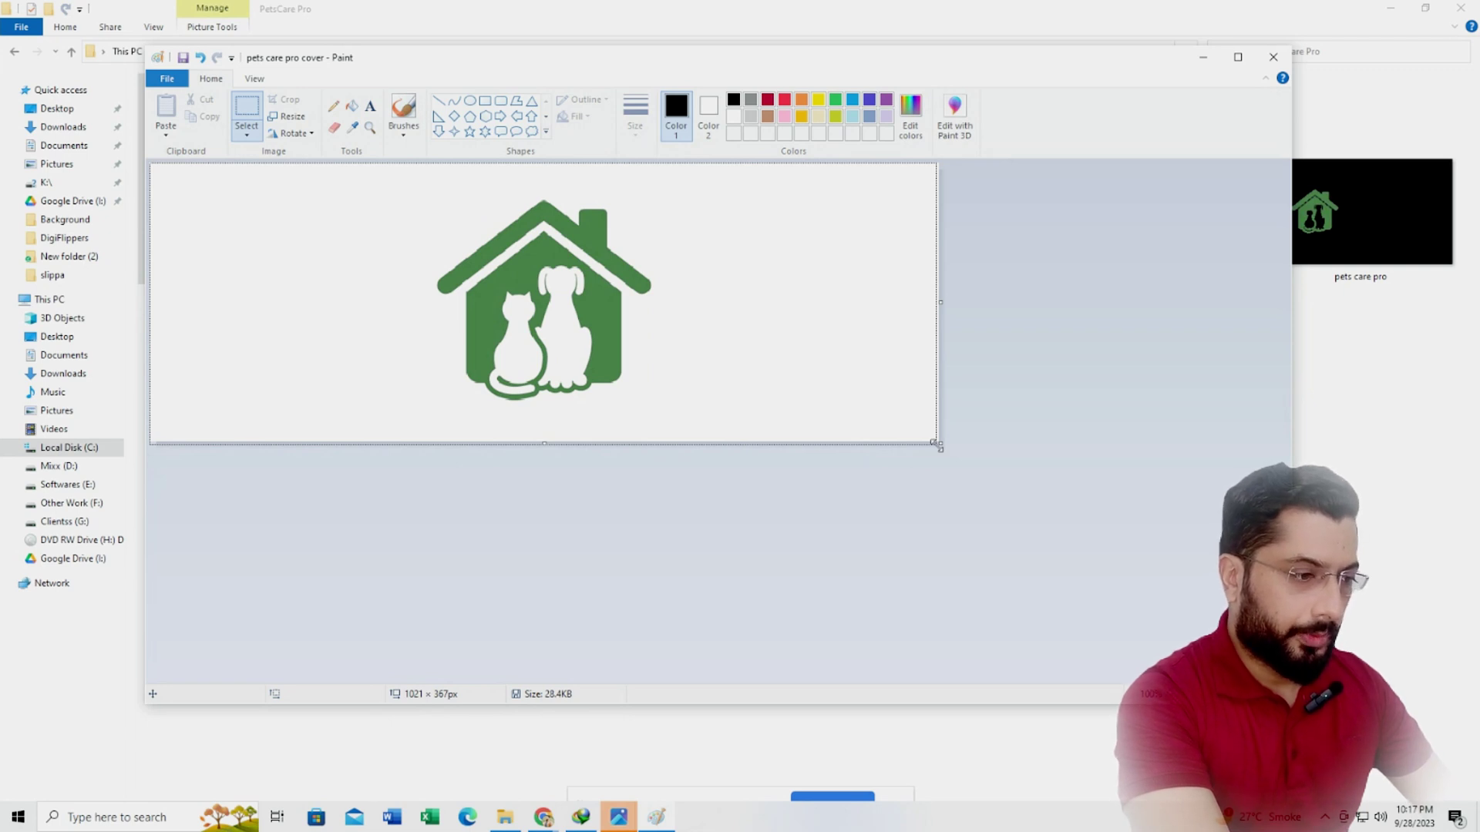
{"action": "left_click_drag", "start_coordinate": [934, 444], "coordinate": [934, 445]}
{"action": "key", "text": "ctrl+a"}
{"action": "left_click_drag", "start_coordinate": [566, 319], "coordinate": [566, 315]}
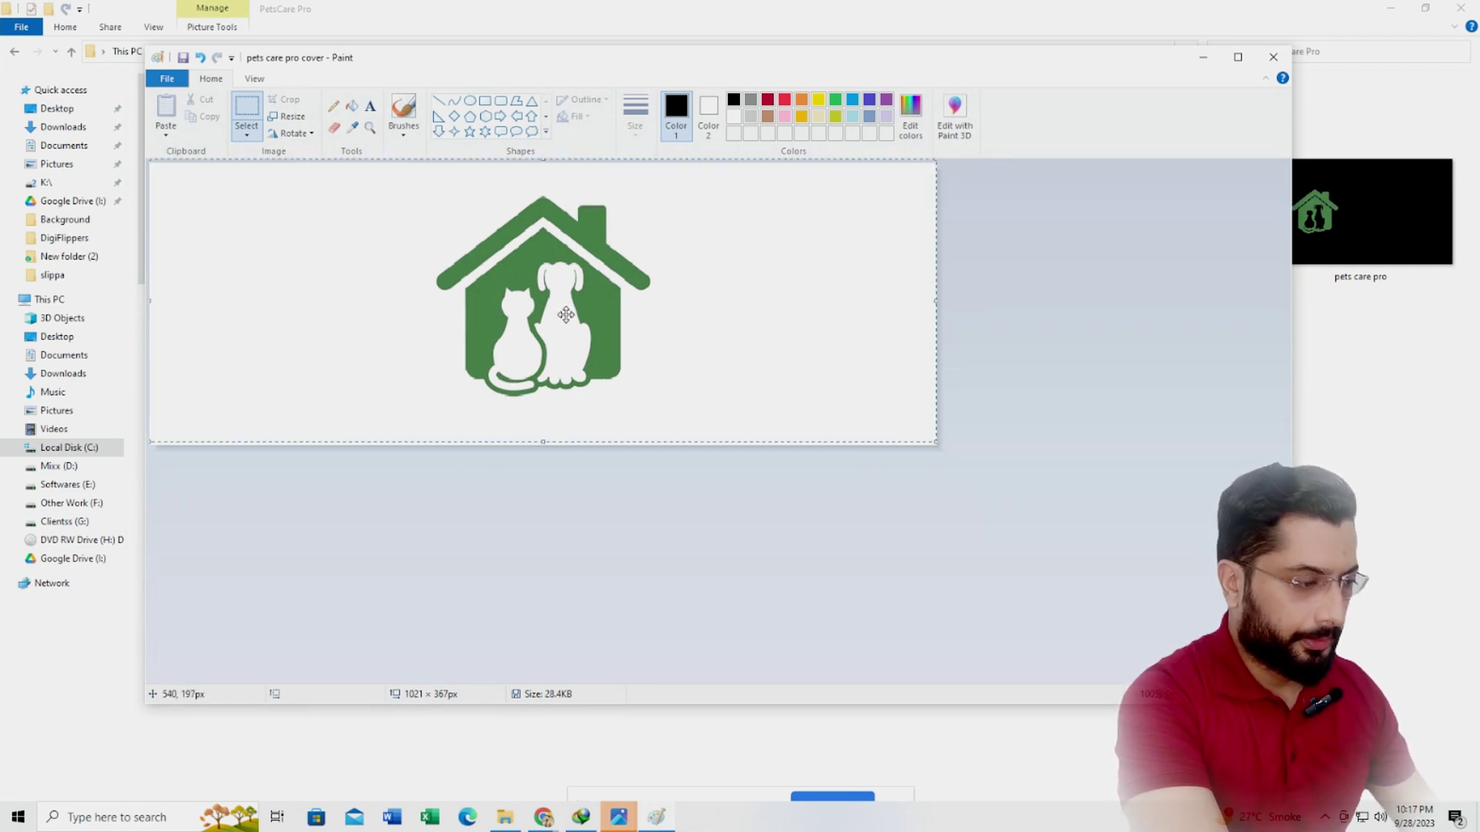
{"action": "left_click", "coordinate": [1273, 57]}
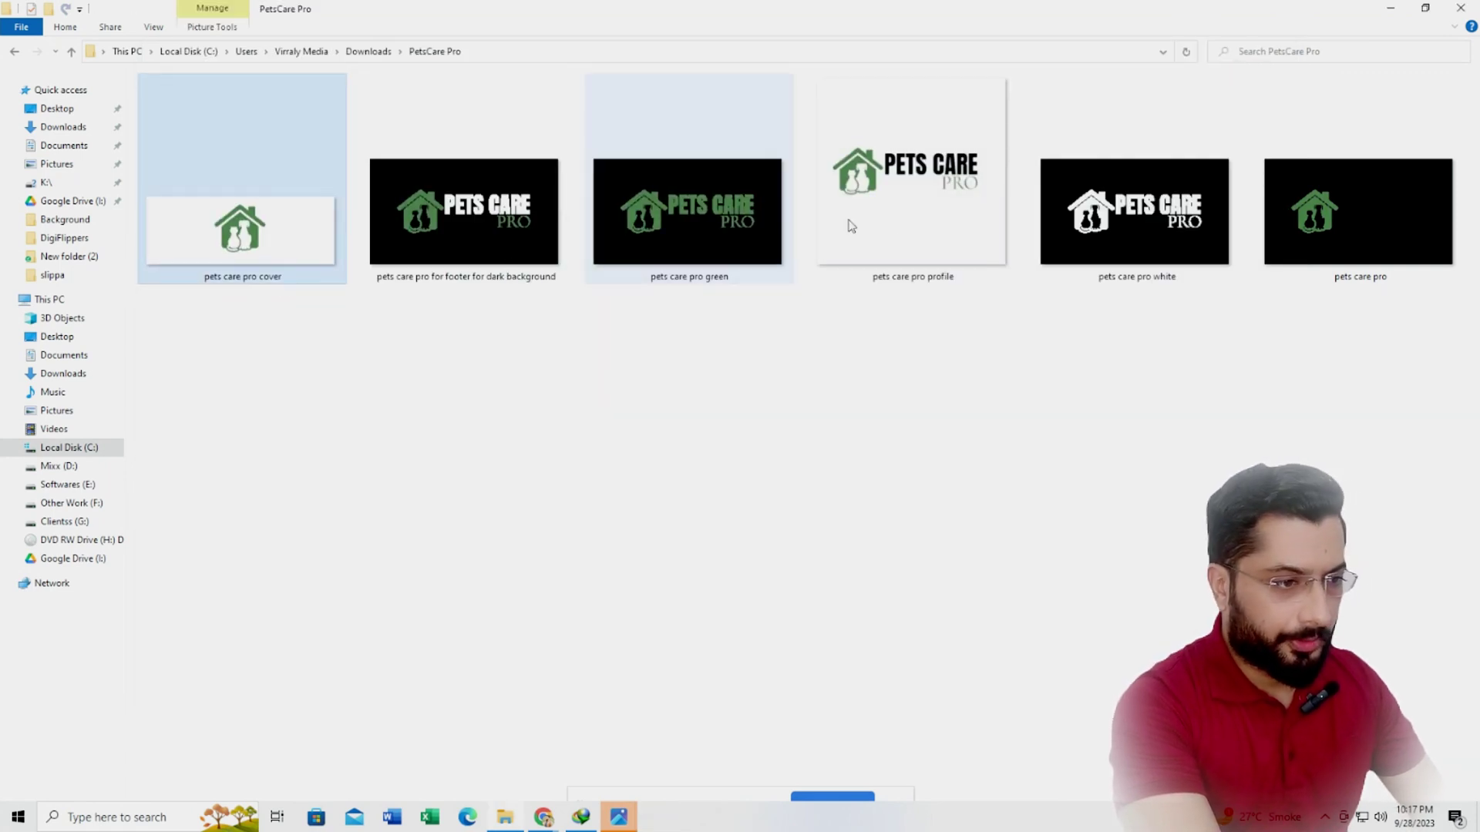
Preview the "pets care pro" and dark-background footer logo PNGs, and close both viewer windows.
{"action": "left_click", "coordinate": [963, 223]}
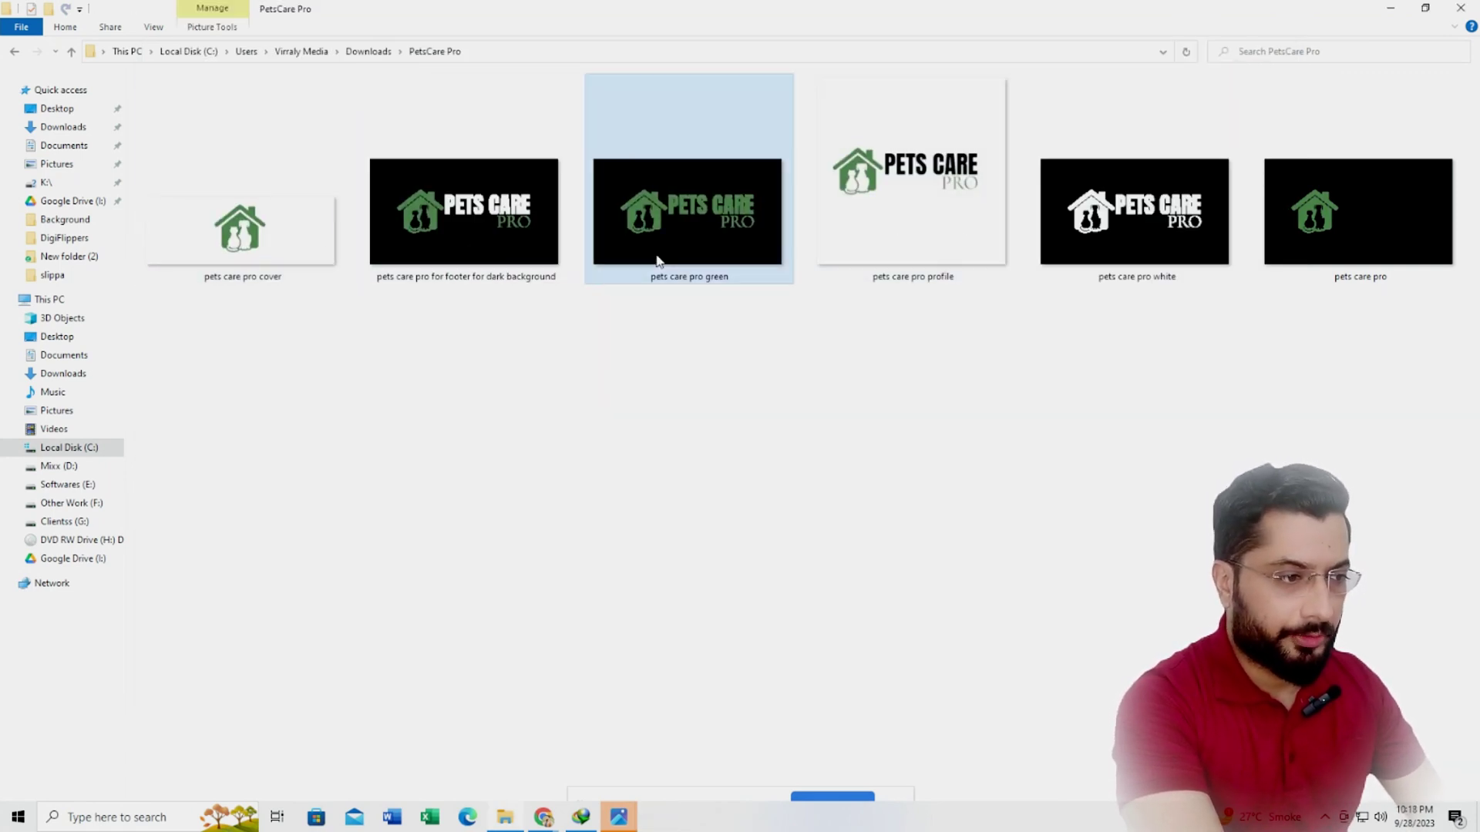
{"action": "left_click", "coordinate": [1353, 245]}
{"action": "double_click", "coordinate": [1352, 242]}
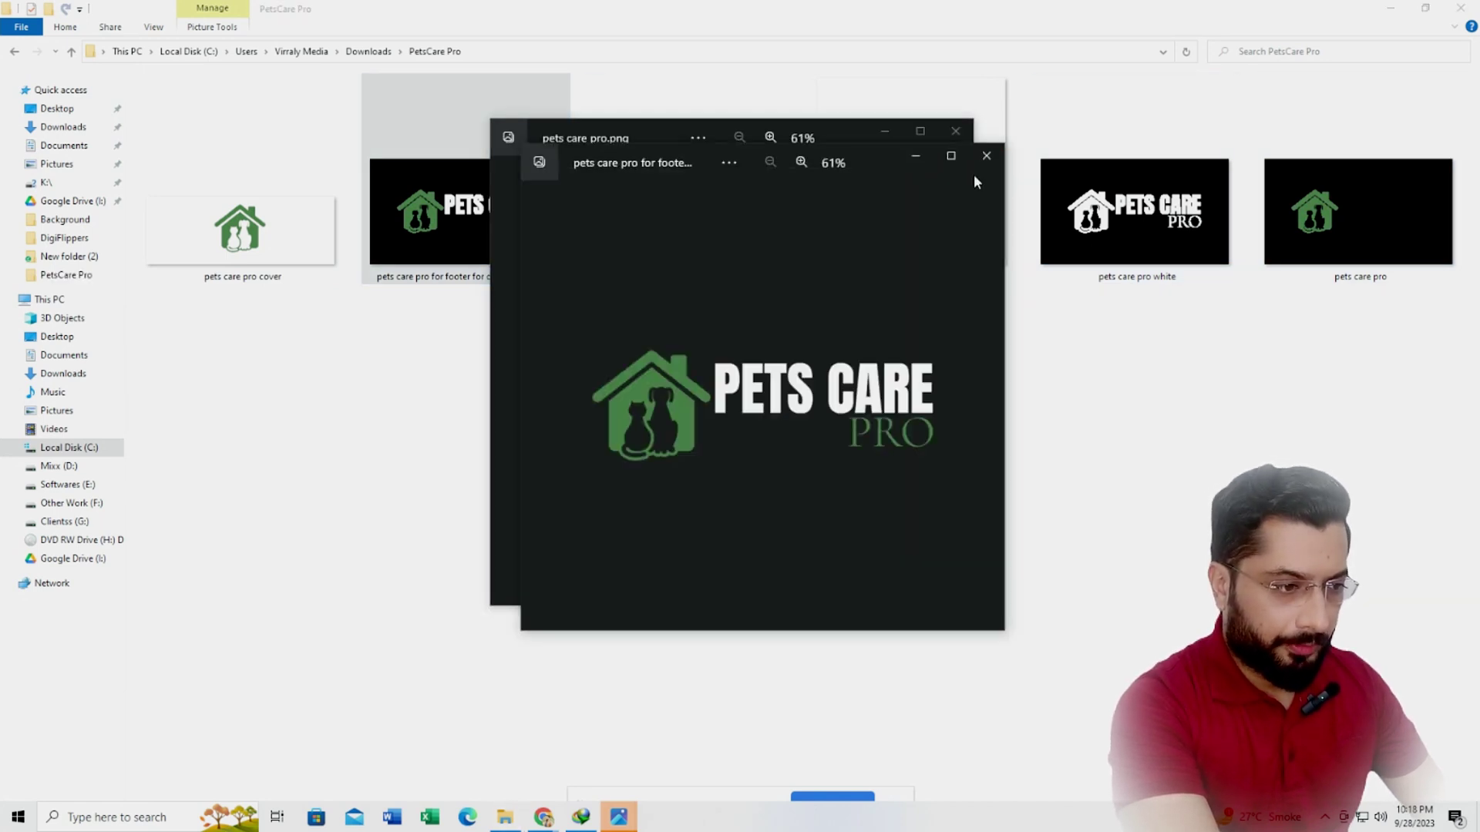
{"action": "left_click", "coordinate": [987, 155]}
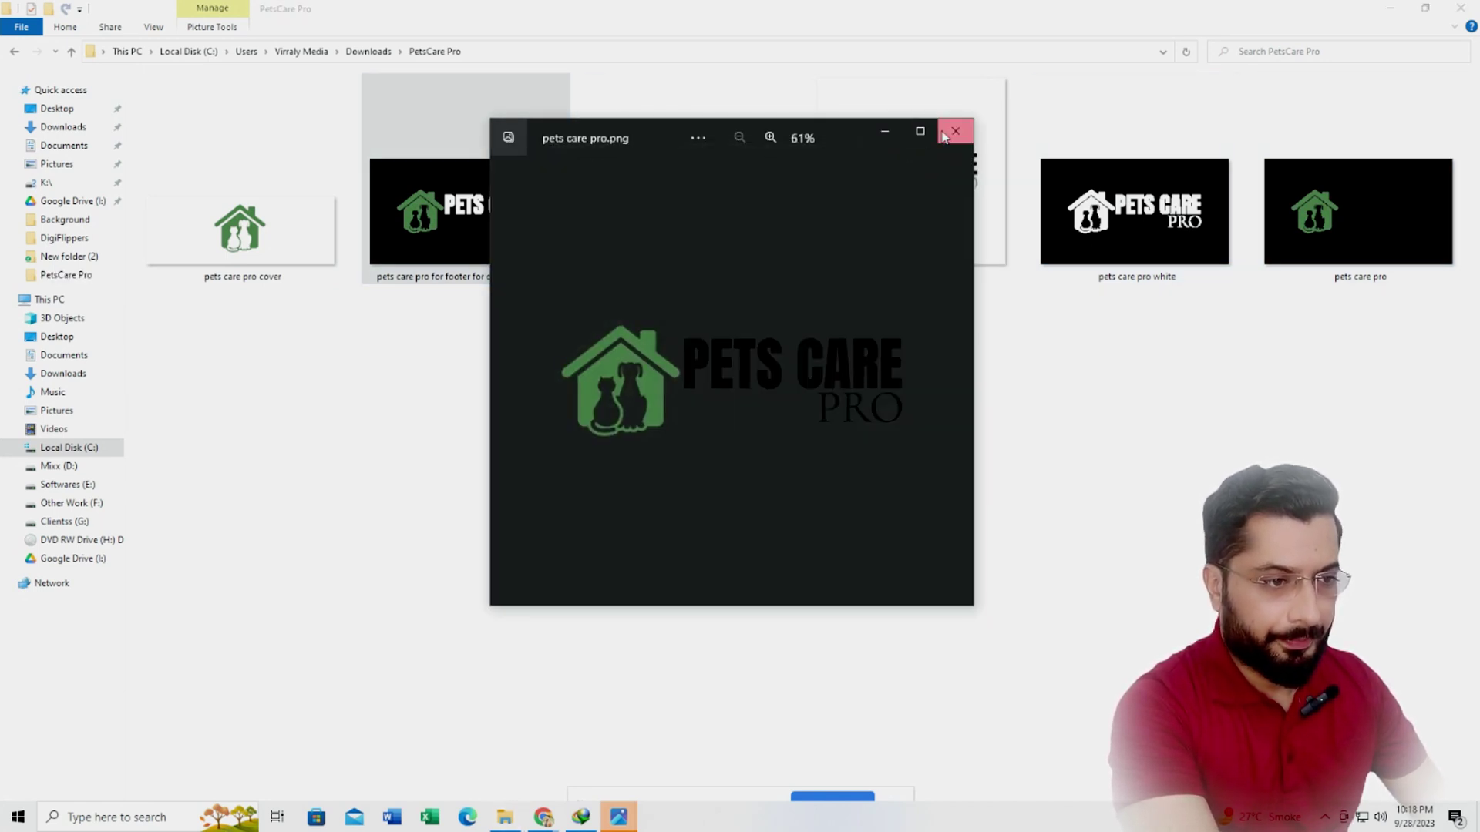
{"action": "left_click", "coordinate": [955, 131]}
View the "pets care pro white" PNG in a maximized image viewer and close it.
{"action": "double_click", "coordinate": [1106, 197]}
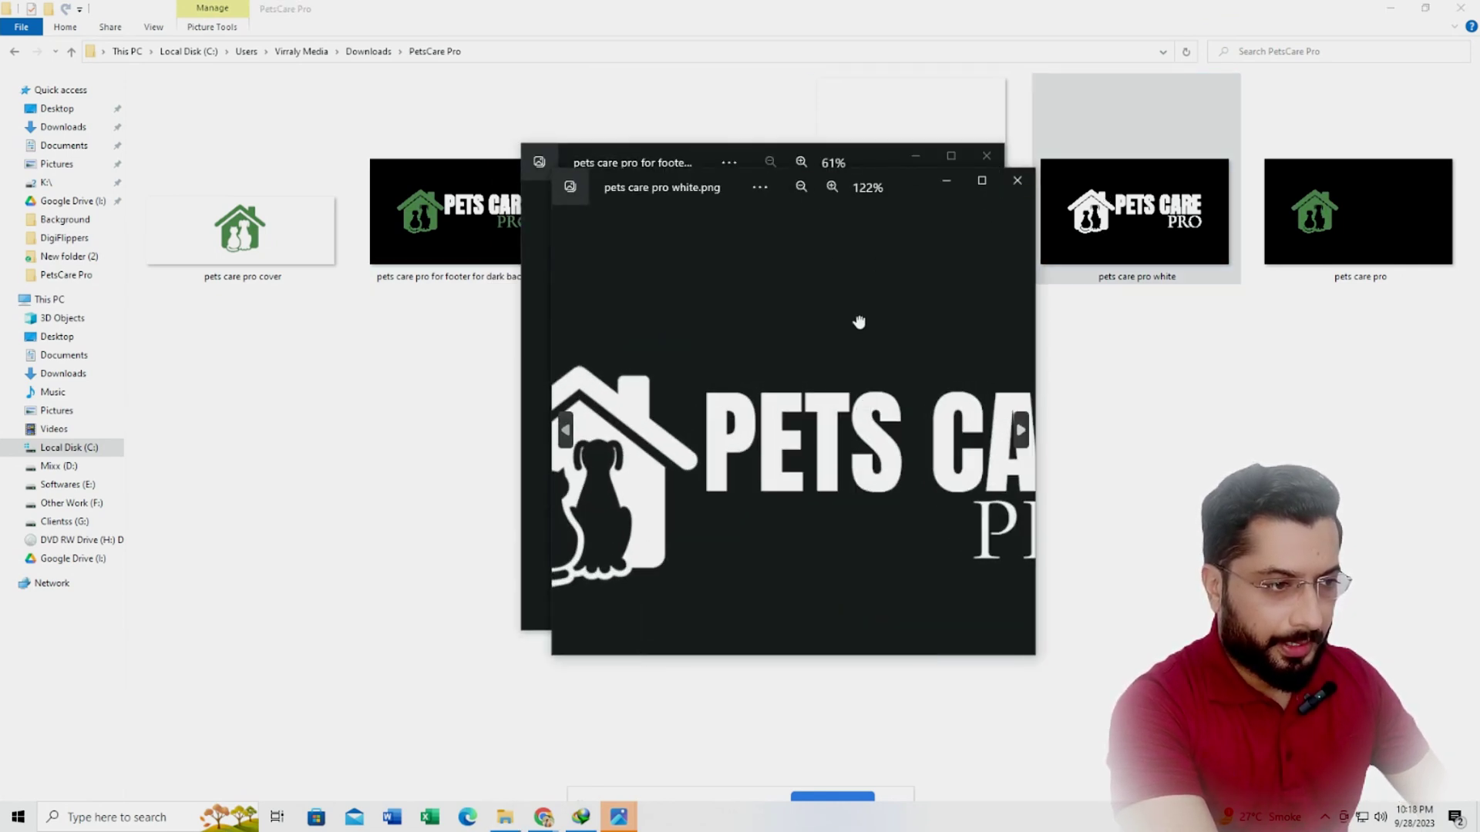
{"action": "left_click", "coordinate": [973, 180]}
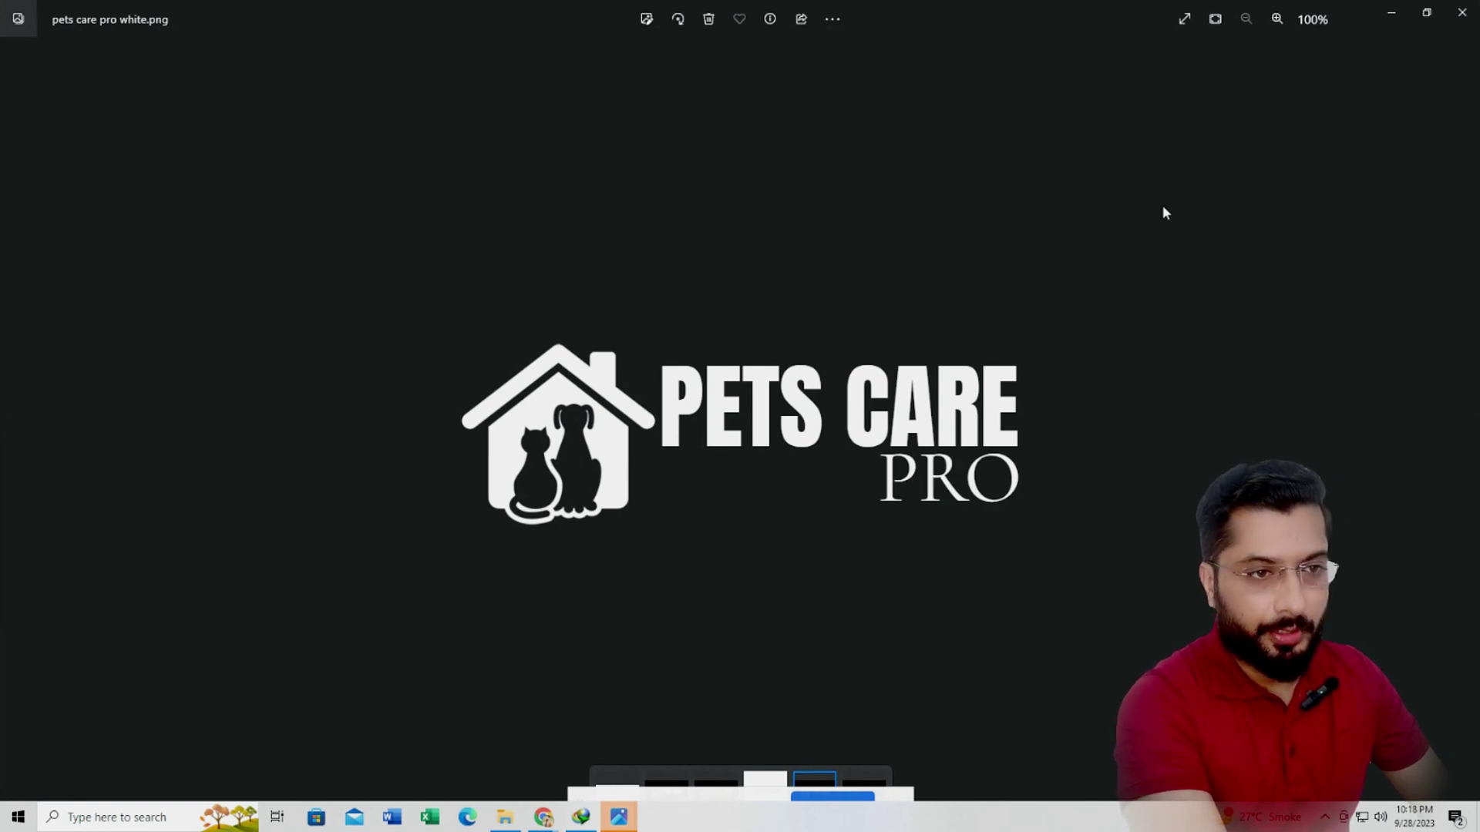
{"action": "left_click", "coordinate": [1462, 12]}
Examine the "pets care pro for footer for dark background" PNG in a maximized viewer and close the leftover preview.
{"action": "left_click", "coordinate": [470, 219]}
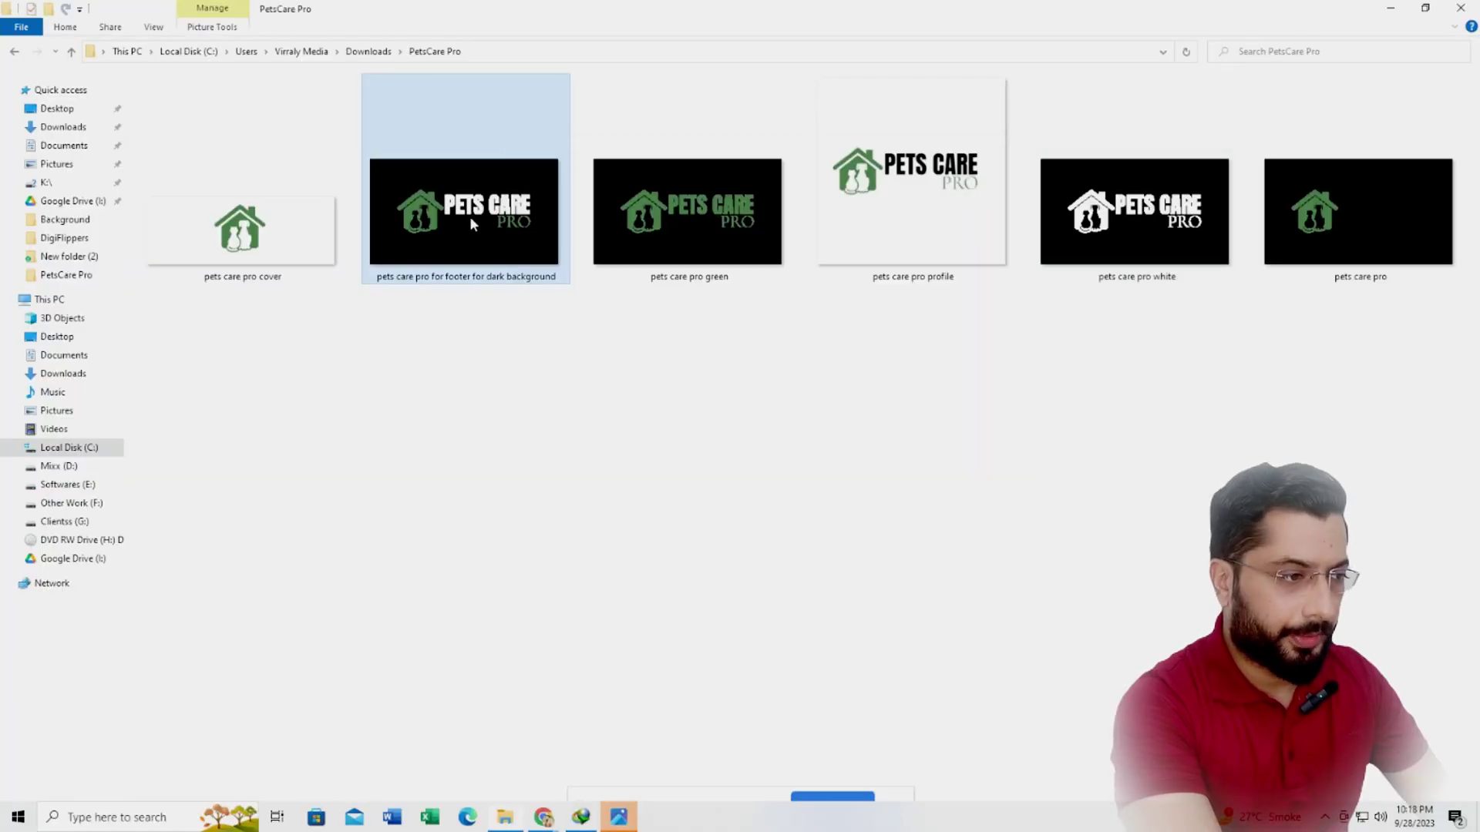
{"action": "double_click", "coordinate": [473, 224]}
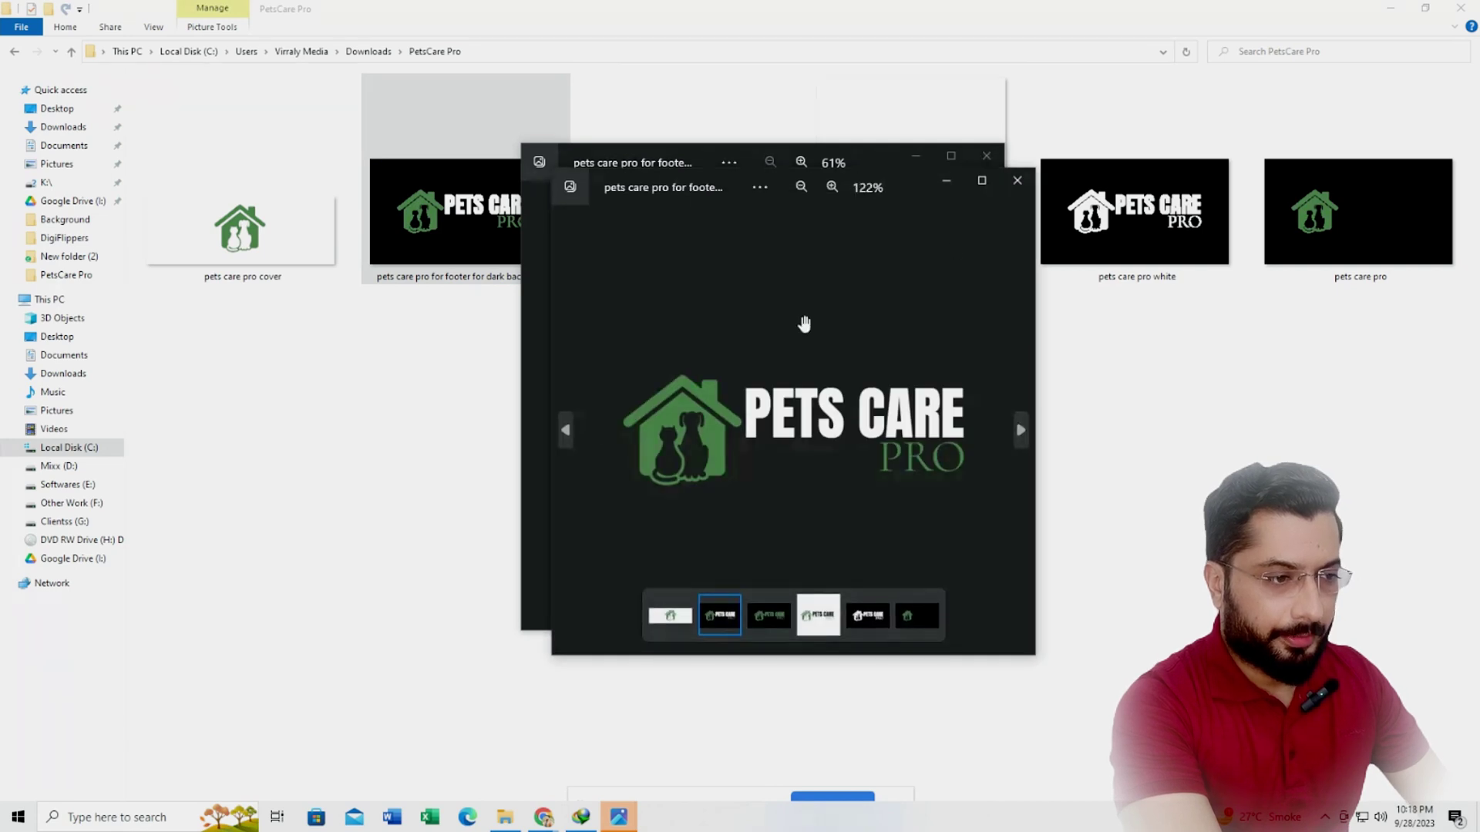
{"action": "left_click", "coordinate": [981, 180]}
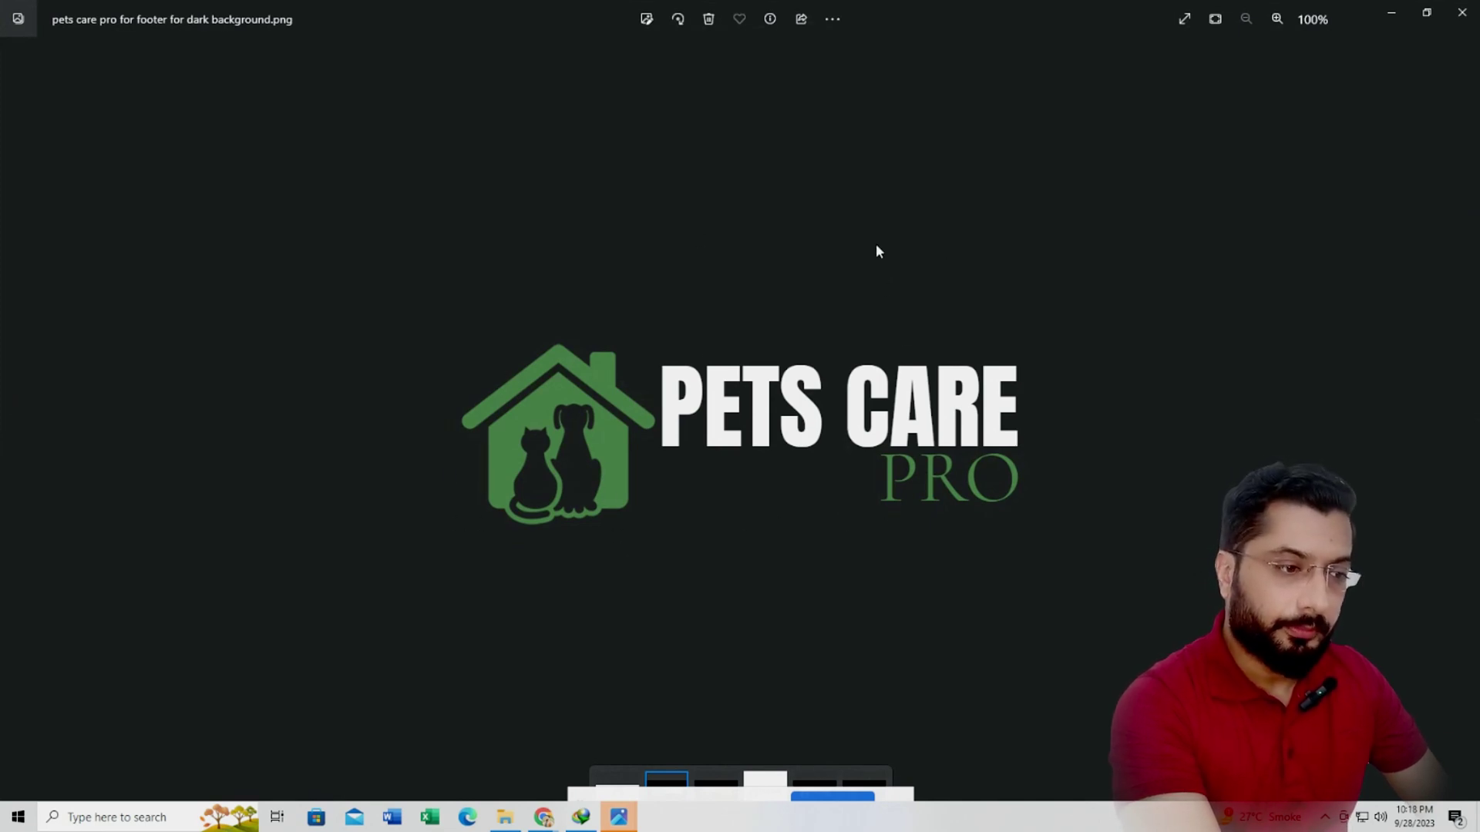
{"action": "left_click", "coordinate": [1427, 12]}
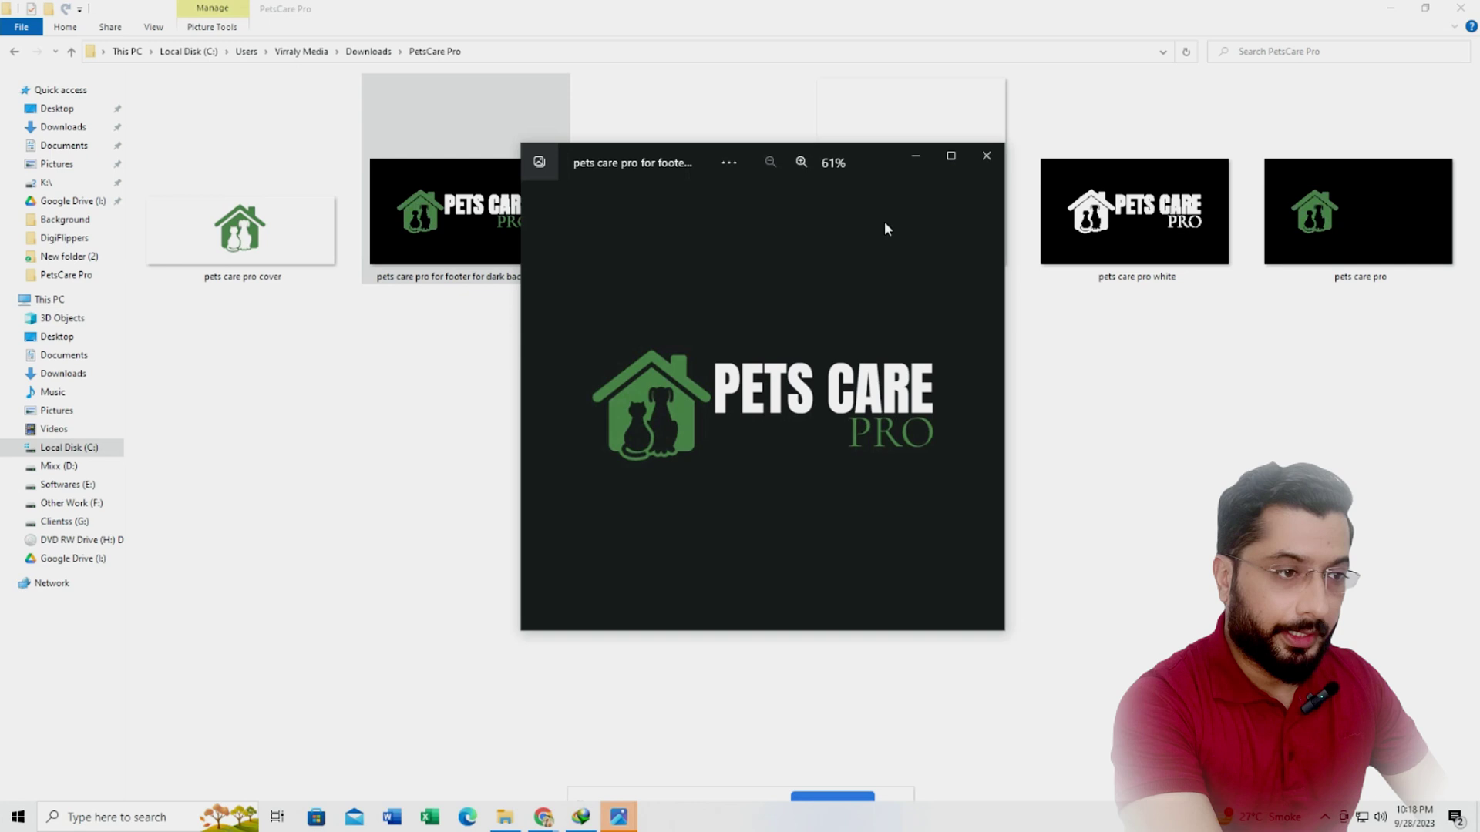
{"action": "left_click", "coordinate": [982, 155]}
Examine the black-text "pets care pro" PNG in a maximized viewer and close all open previews.
{"action": "double_click", "coordinate": [1358, 223]}
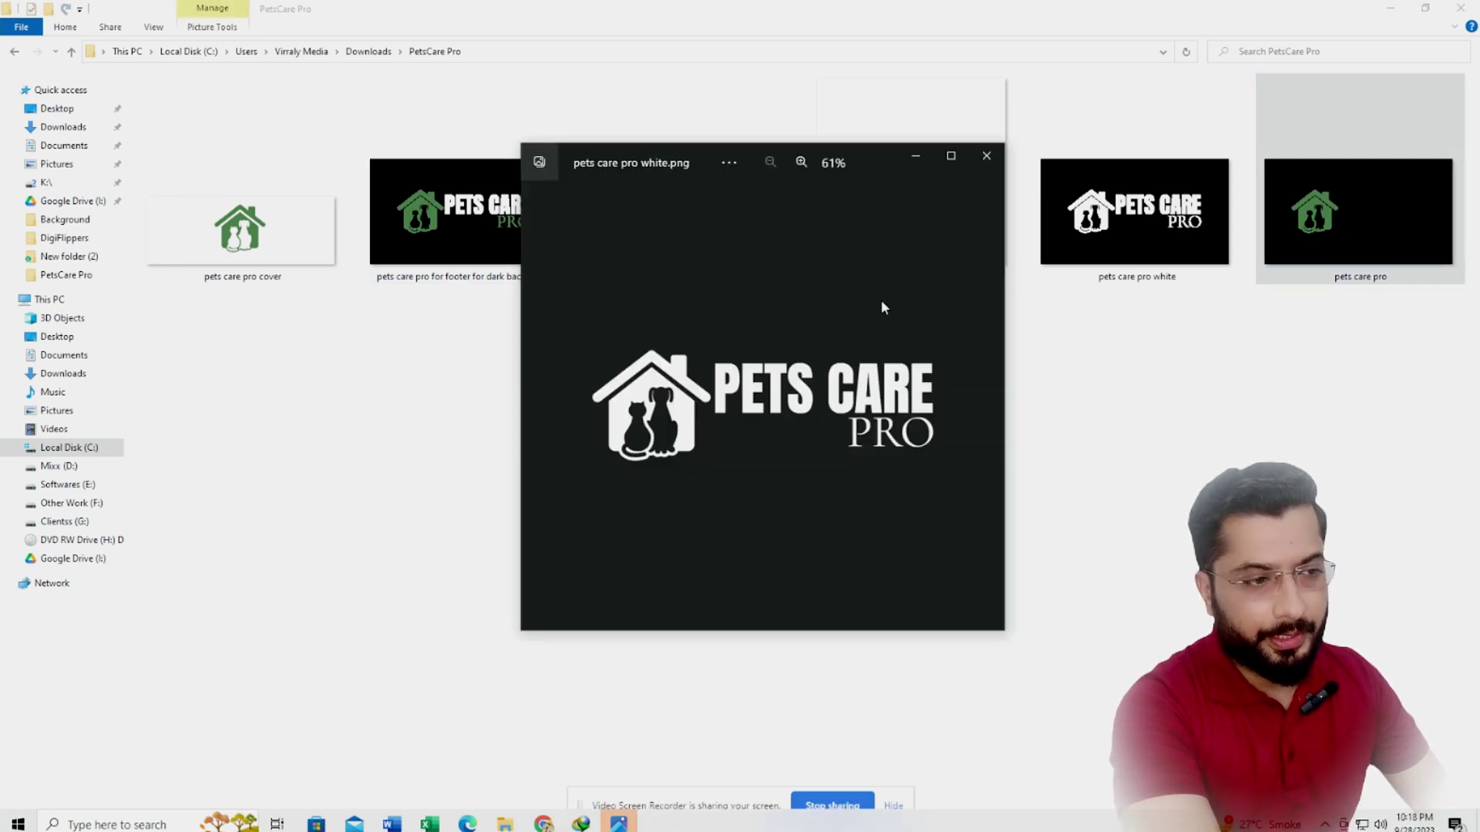
{"action": "left_click", "coordinate": [969, 184]}
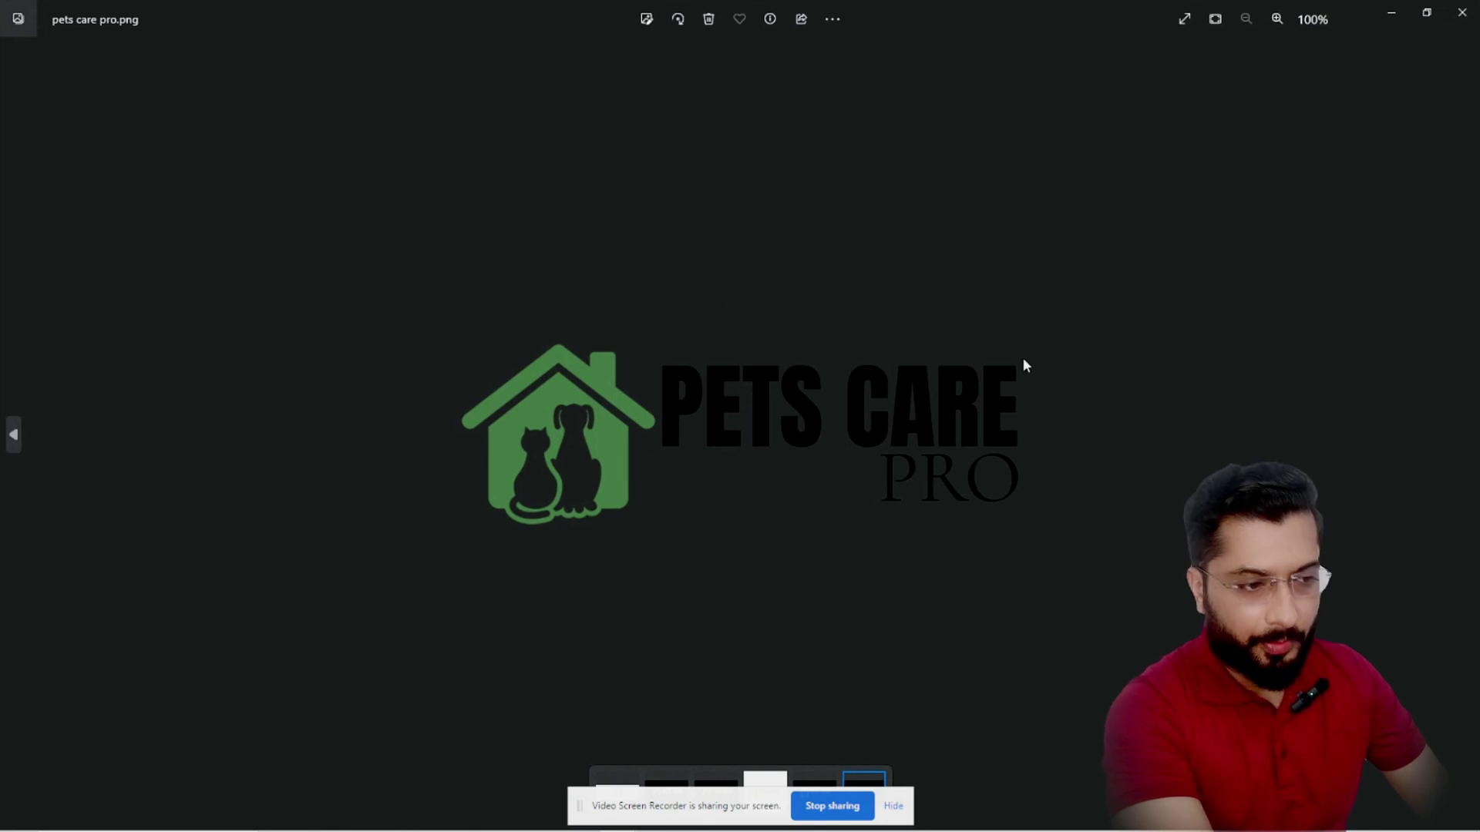
{"action": "left_click", "coordinate": [1462, 12]}
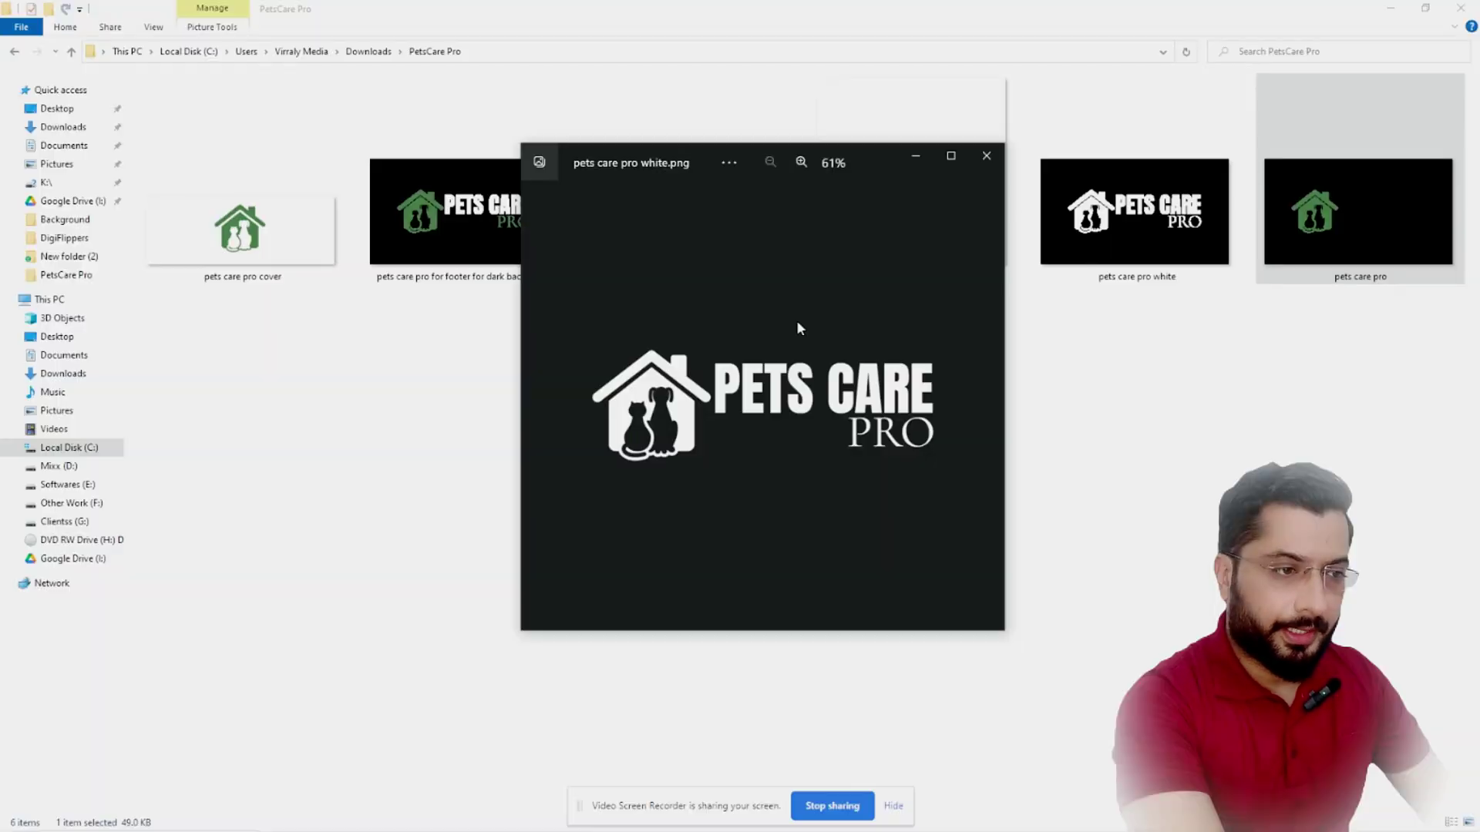
{"action": "left_click", "coordinate": [986, 156]}
Review the transparent logo versions in the PetsCare Pro folder by selecting the white, green, footer and original files in turn.
{"action": "left_click_drag", "start_coordinate": [449, 337], "coordinate": [1400, 381]}
{"action": "left_click", "coordinate": [1321, 233]}
{"action": "left_click", "coordinate": [1135, 211]}
{"action": "left_click", "coordinate": [687, 212], "text": "ctrl"}
{"action": "left_click", "coordinate": [382, 218], "text": "ctrl"}
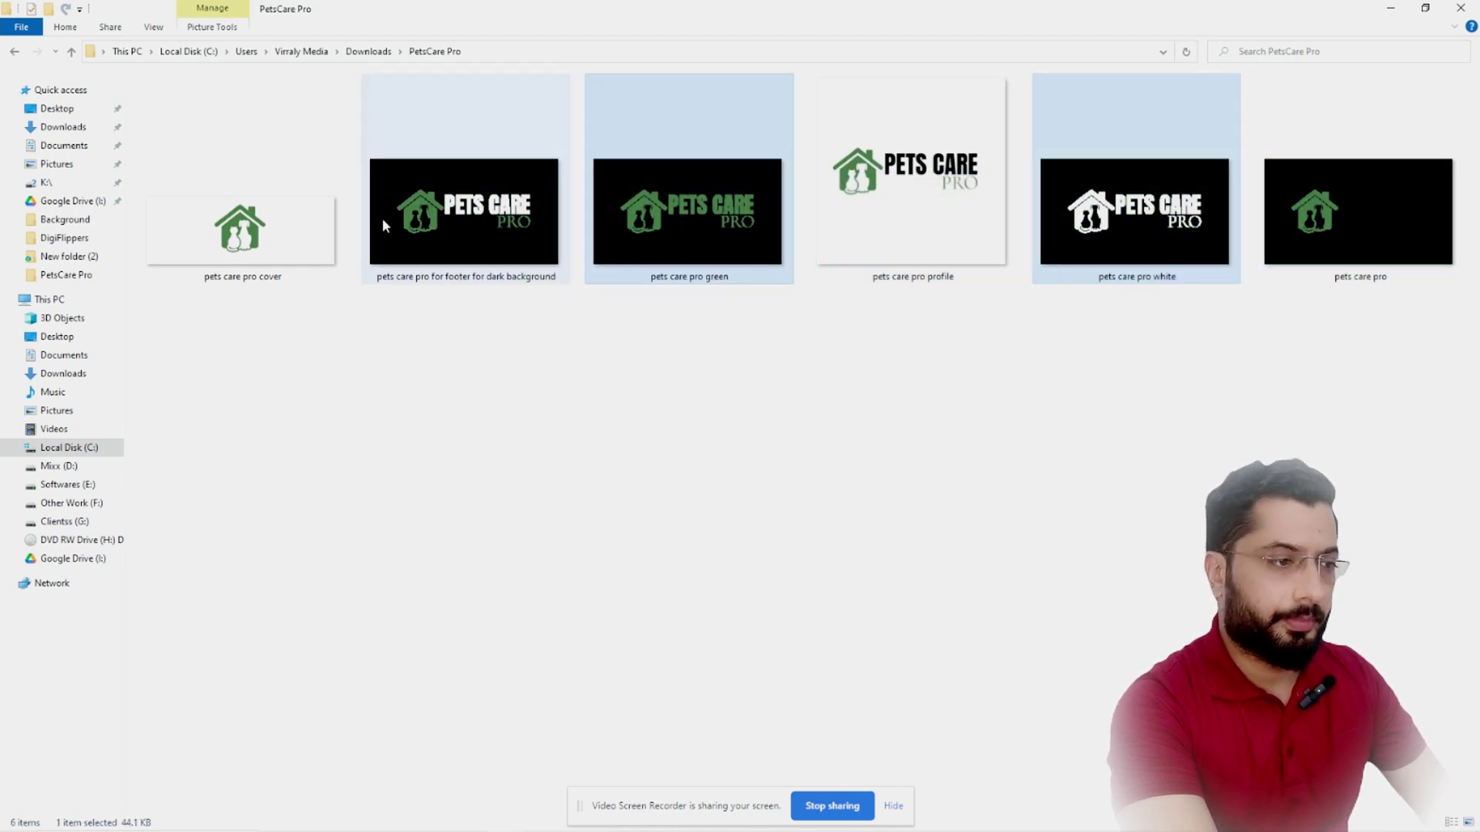
{"action": "left_click", "coordinate": [1214, 221]}
{"action": "left_click", "coordinate": [1326, 224], "text": "ctrl"}
{"action": "left_click", "coordinate": [1094, 242]}
{"action": "left_click", "coordinate": [608, 234], "text": "ctrl"}
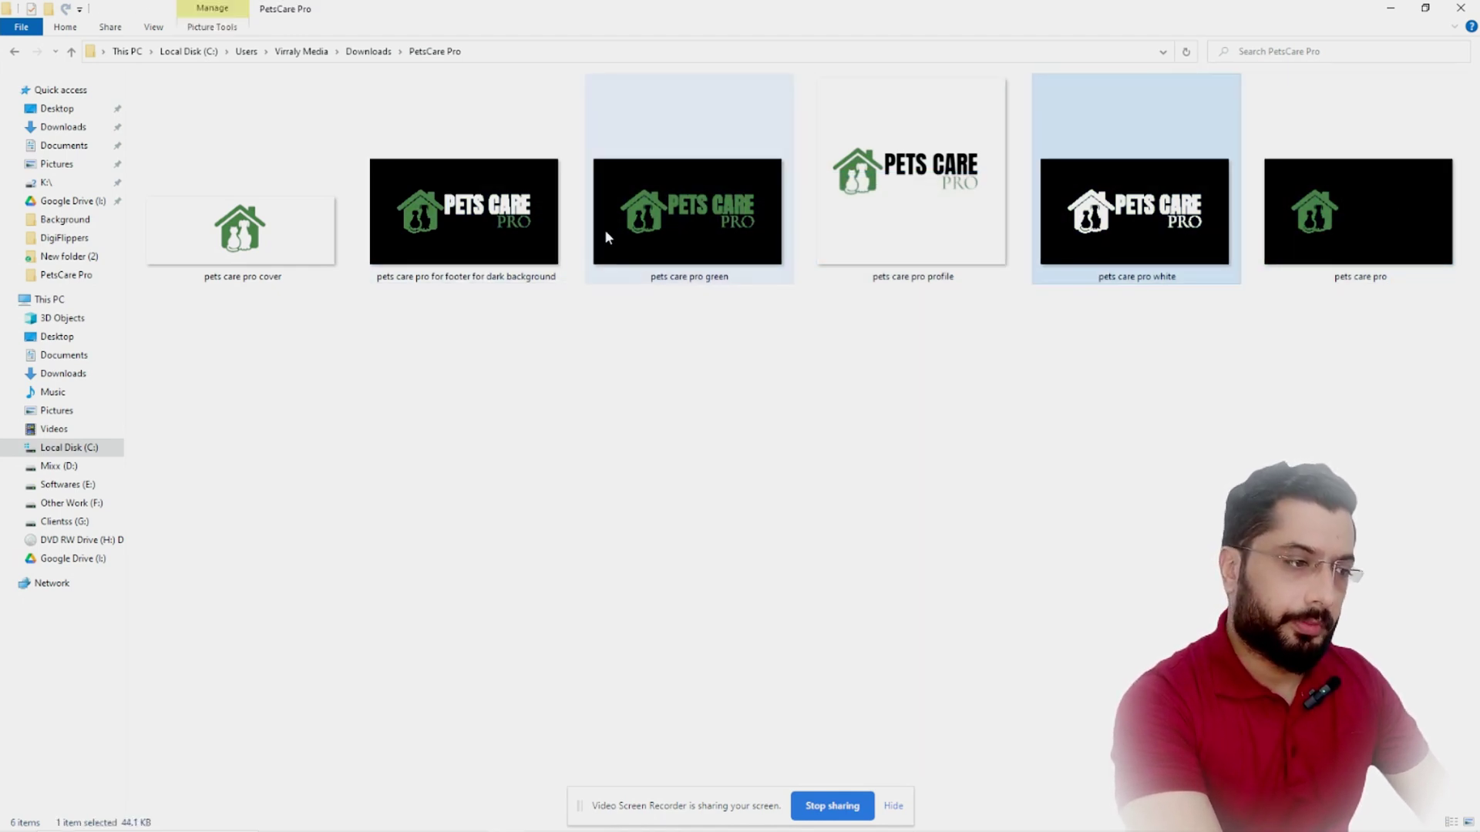
{"action": "left_click", "coordinate": [473, 245]}
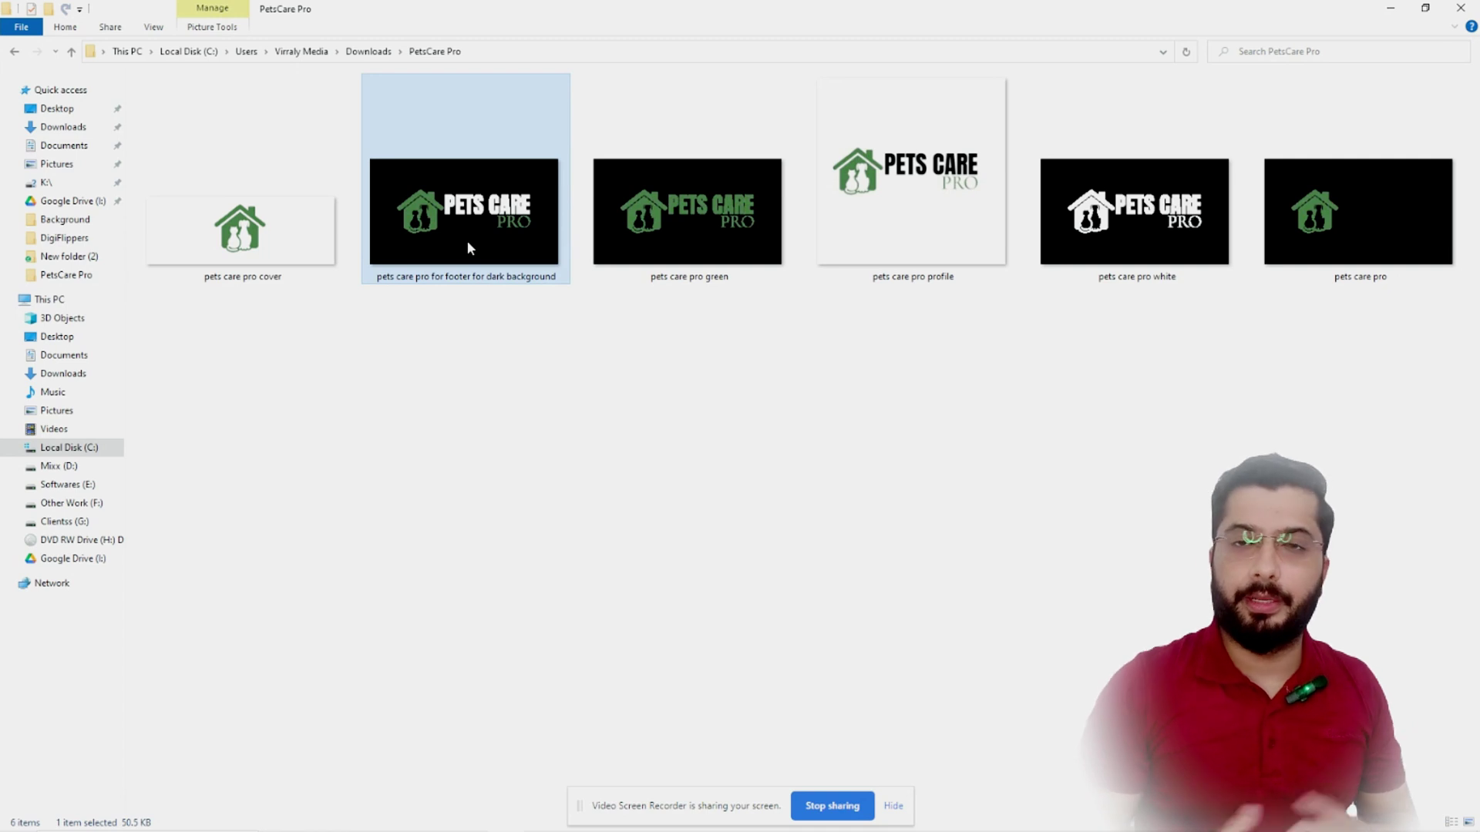